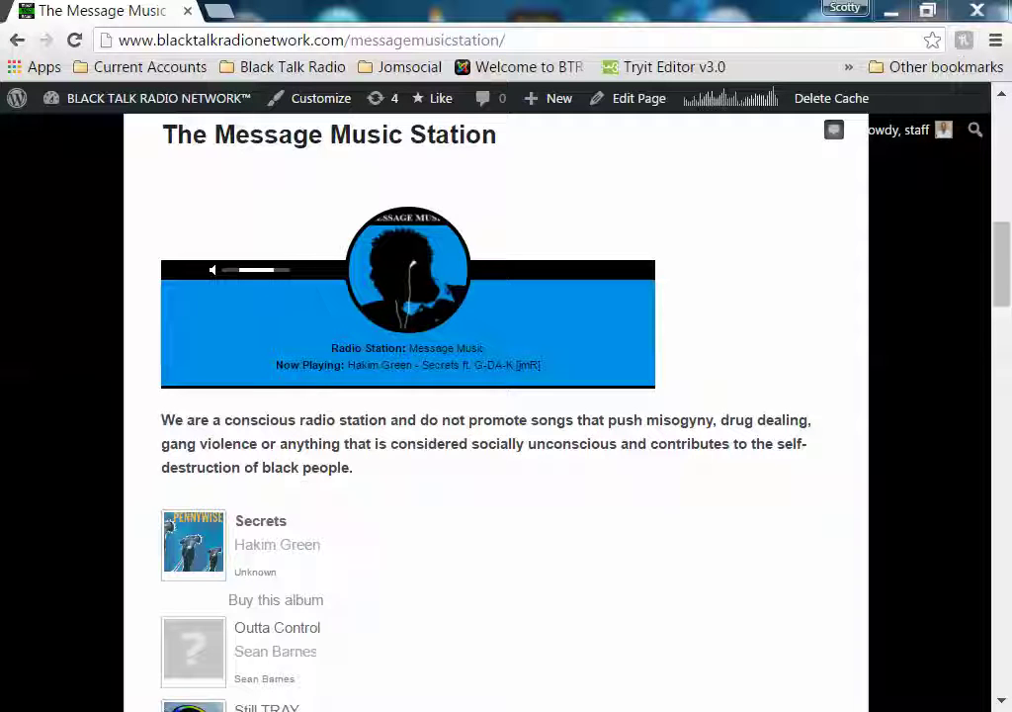
Briefly play the station's live stream, then pause it
{"action": "mouse_move", "coordinate": [415, 289]}
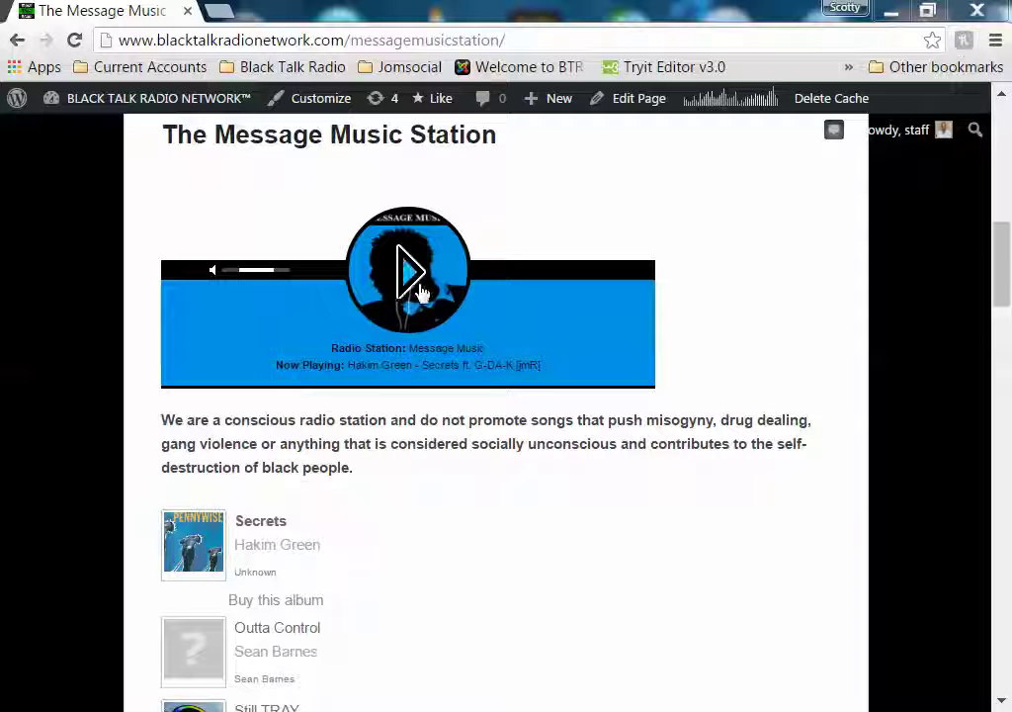
{"action": "left_click", "coordinate": [417, 291]}
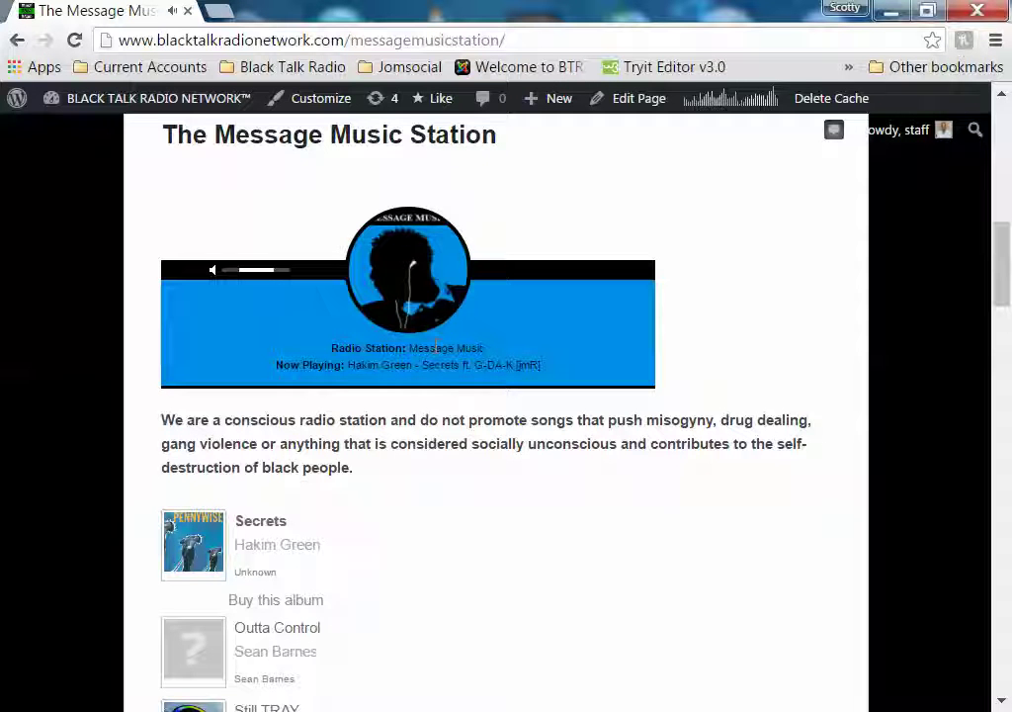
{"action": "left_click", "coordinate": [416, 290]}
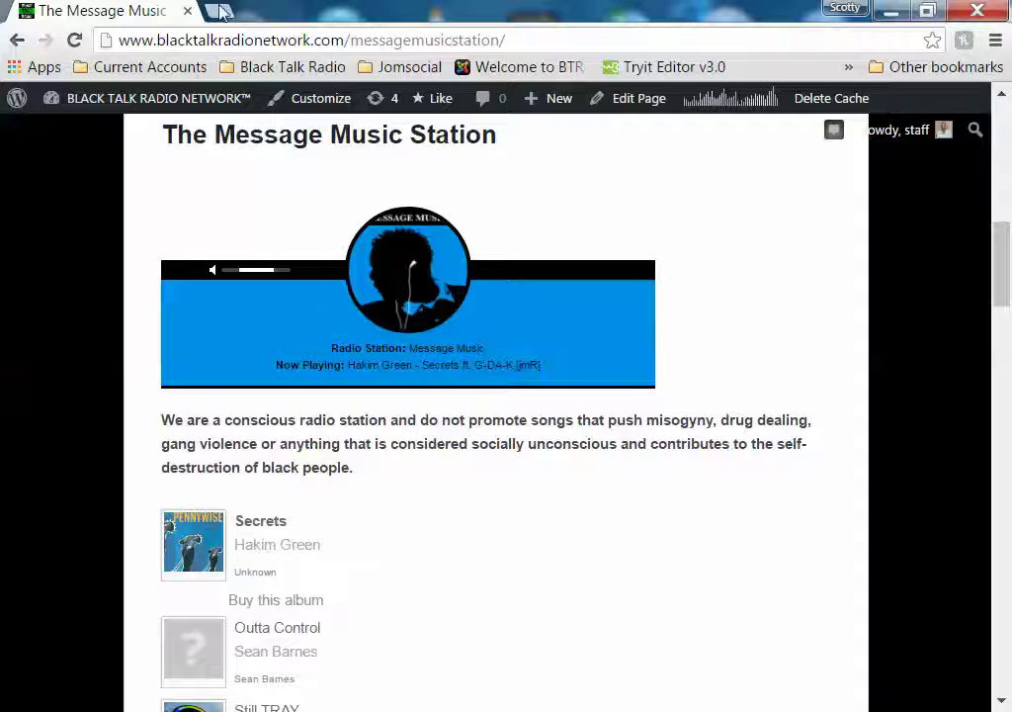
Log in to the Centova Cast panel at the 'radio' address in a new tab to reach the Accounts List
{"action": "key", "text": "ctrl+t"}
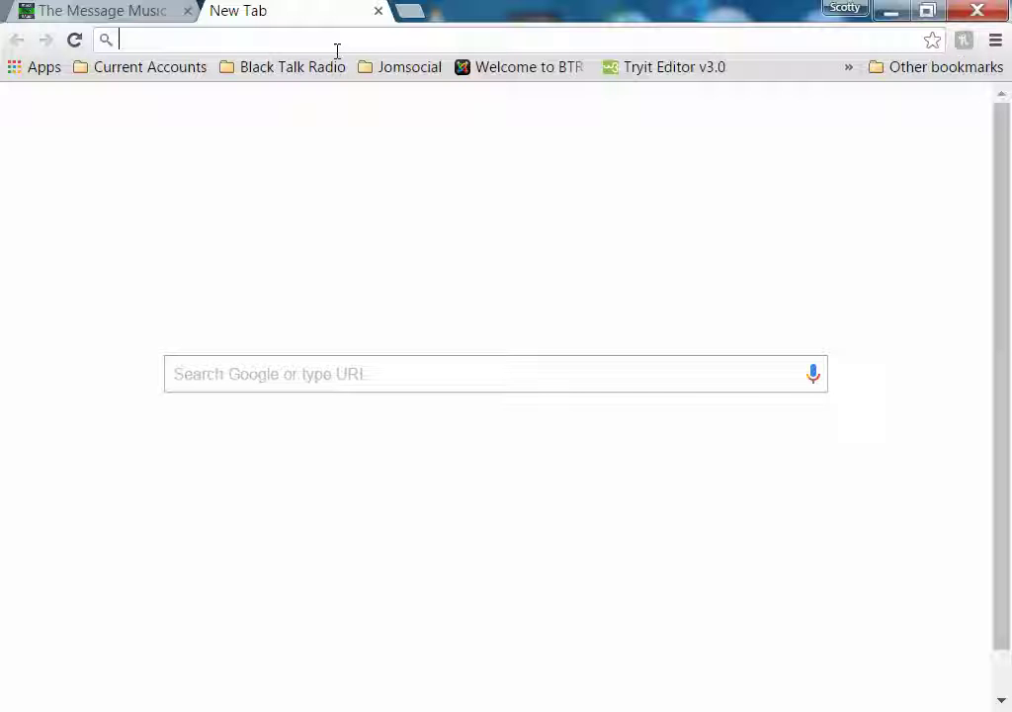
{"action": "type", "text": "radio.blacktalkradionetwork.com"}
{"action": "key", "text": "Return"}
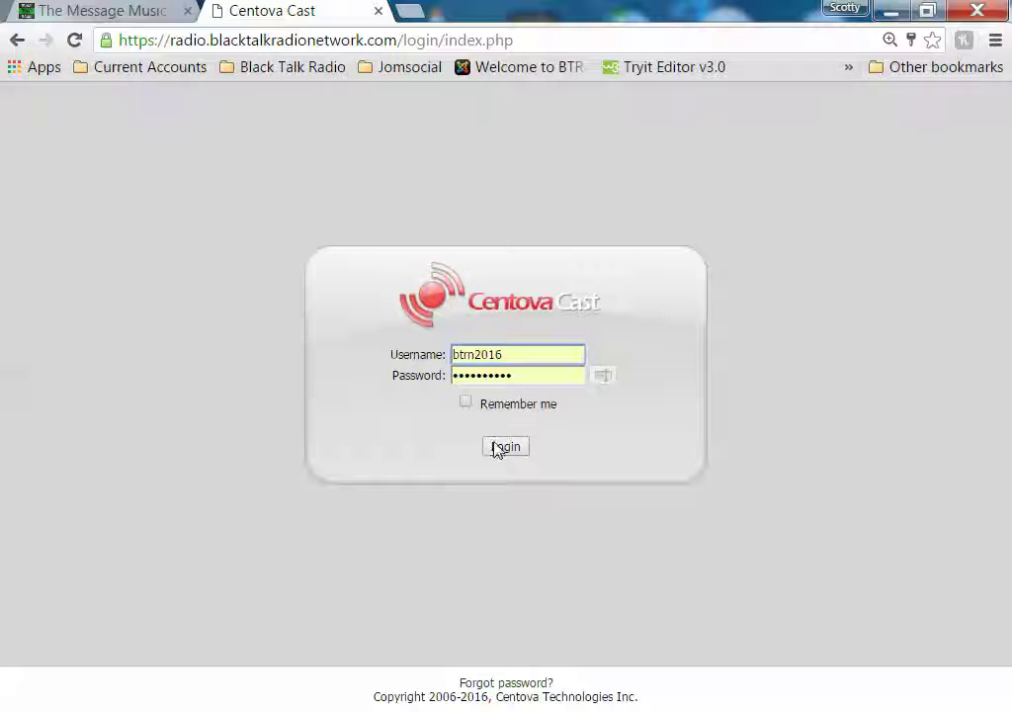
{"action": "left_click", "coordinate": [502, 450]}
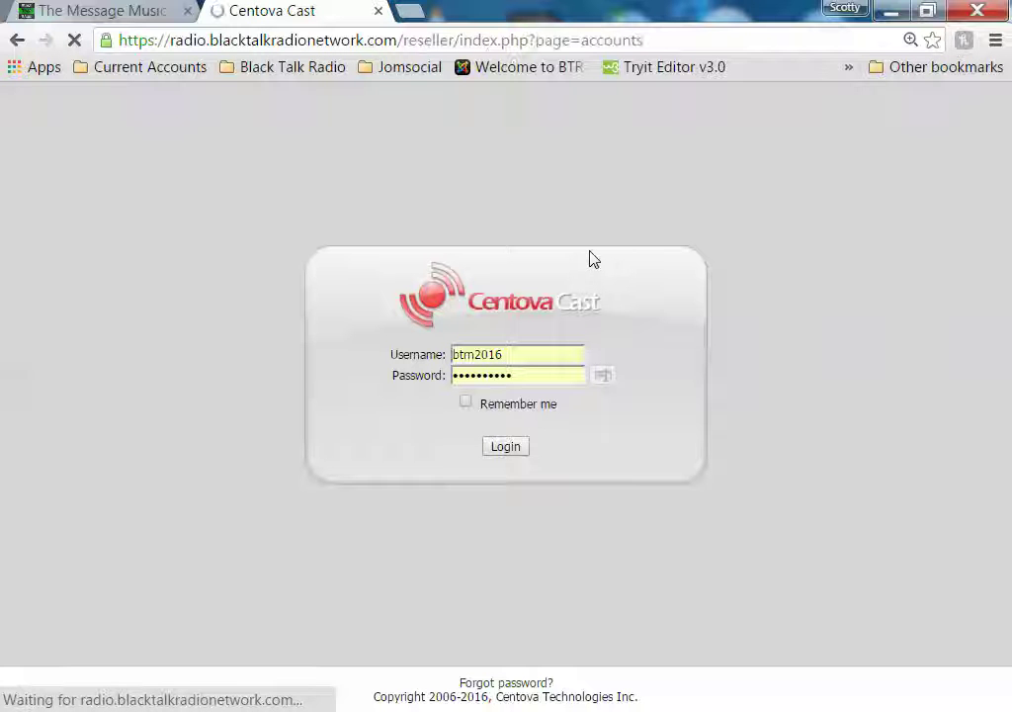
{"action": "scroll", "coordinate": [806, 529], "scroll_direction": "down", "scroll_amount": 3}
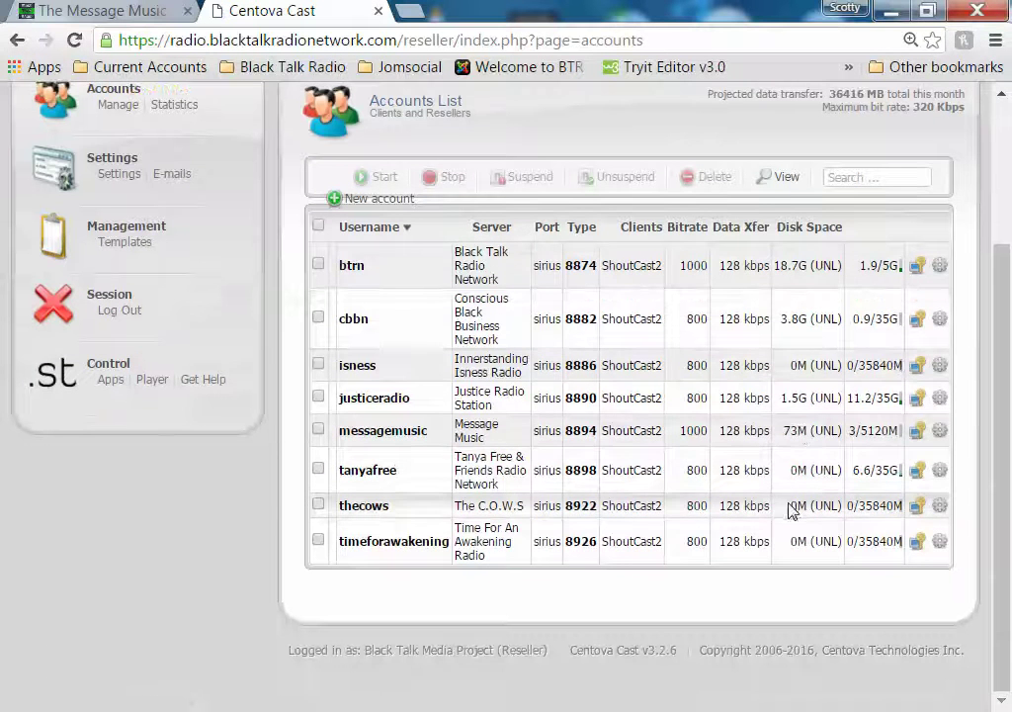
Enter the messagemusic account, start its stream, and open the AutoDJ media files
{"action": "left_click", "coordinate": [920, 432]}
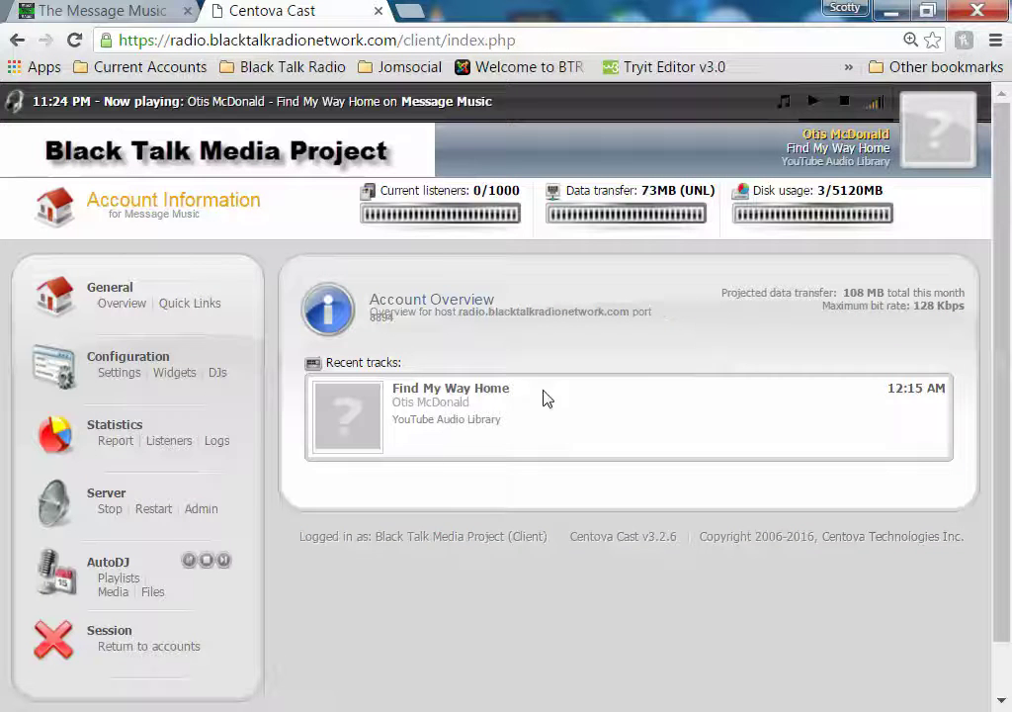
{"action": "left_click", "coordinate": [815, 103]}
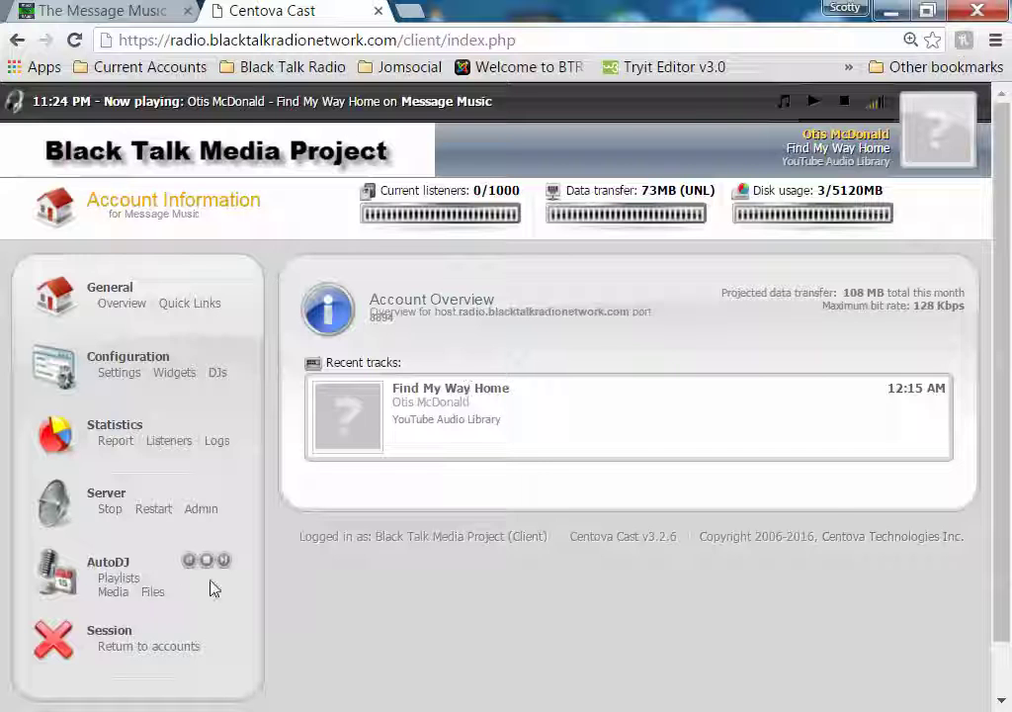
{"action": "left_click", "coordinate": [151, 591]}
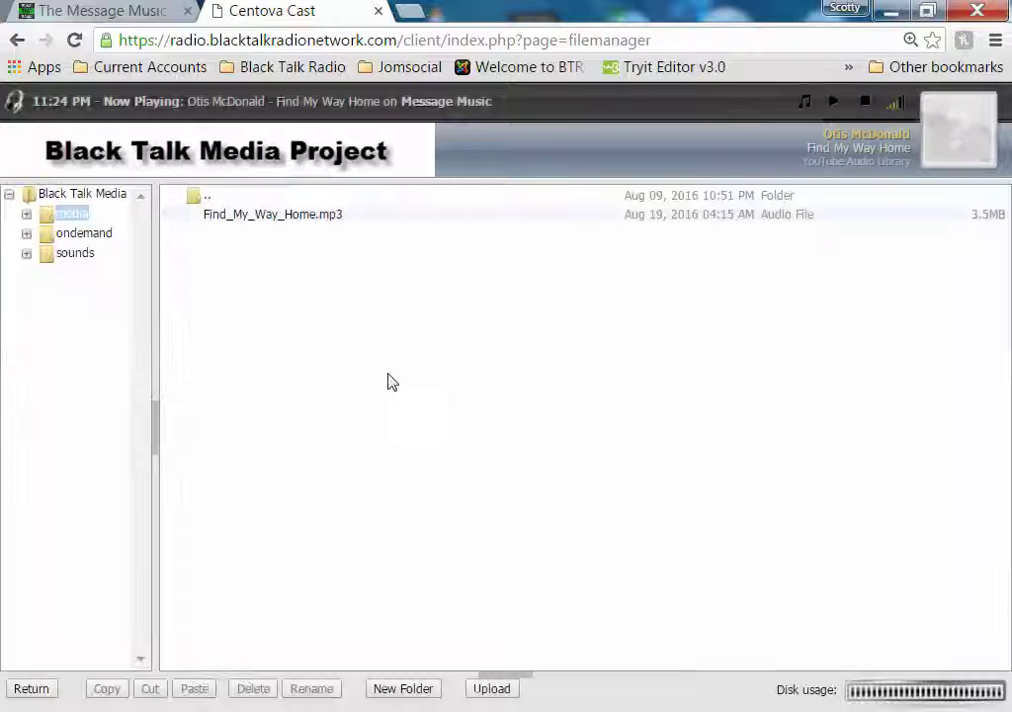
Dismiss the Upload files dialog without uploading and return to the Message Music overview
{"action": "left_click", "coordinate": [508, 691]}
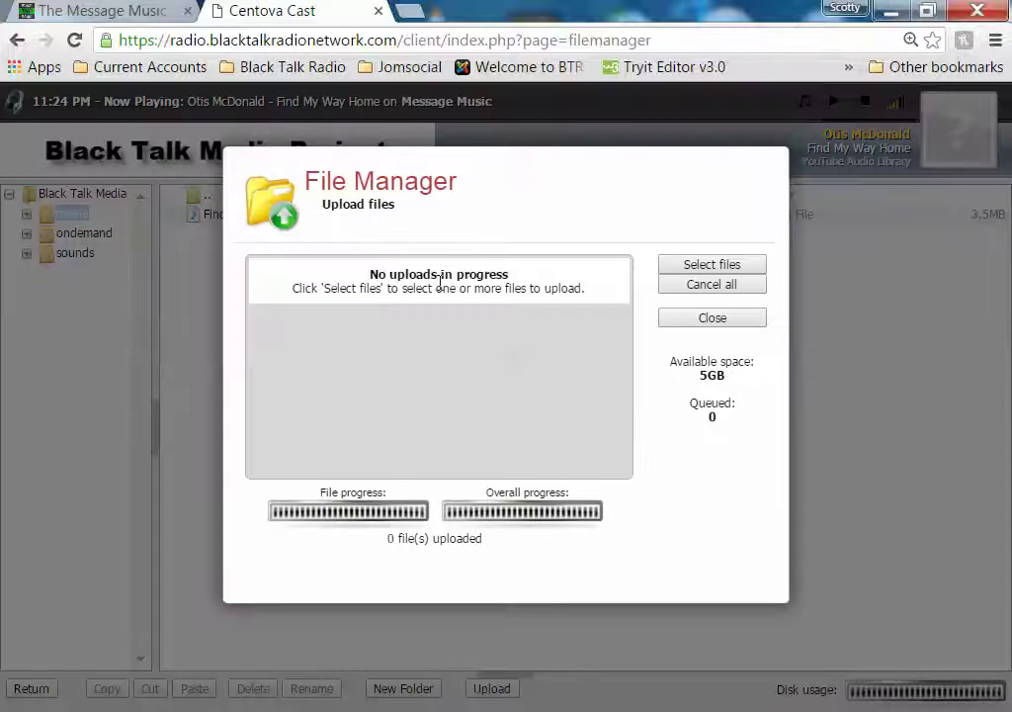
{"action": "left_click", "coordinate": [721, 320]}
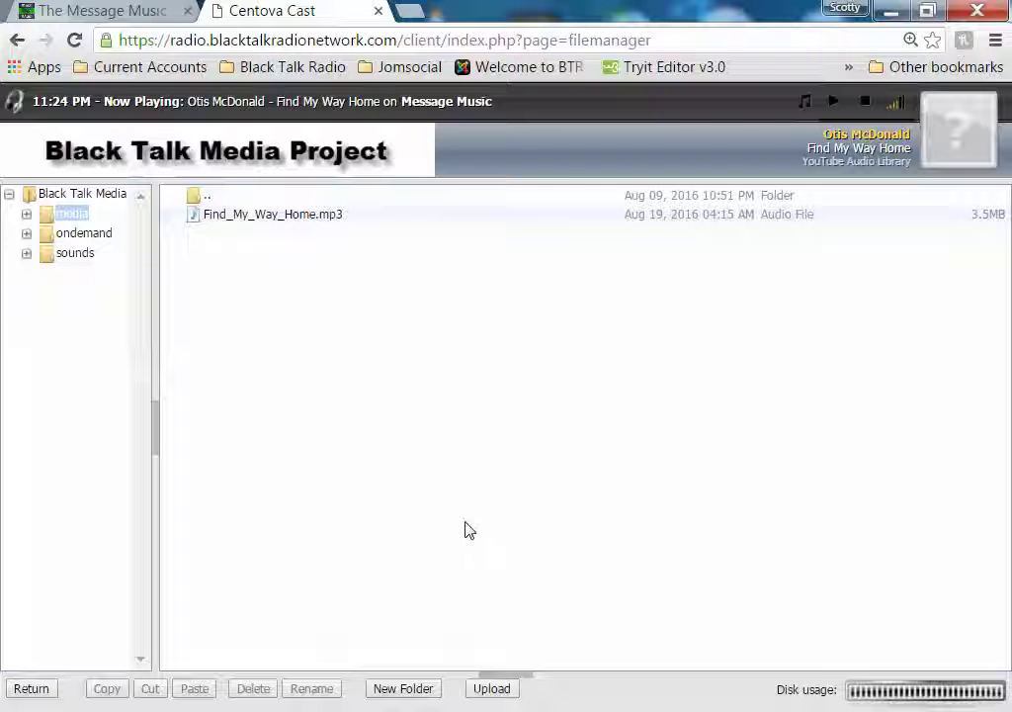
{"action": "left_click", "coordinate": [45, 693]}
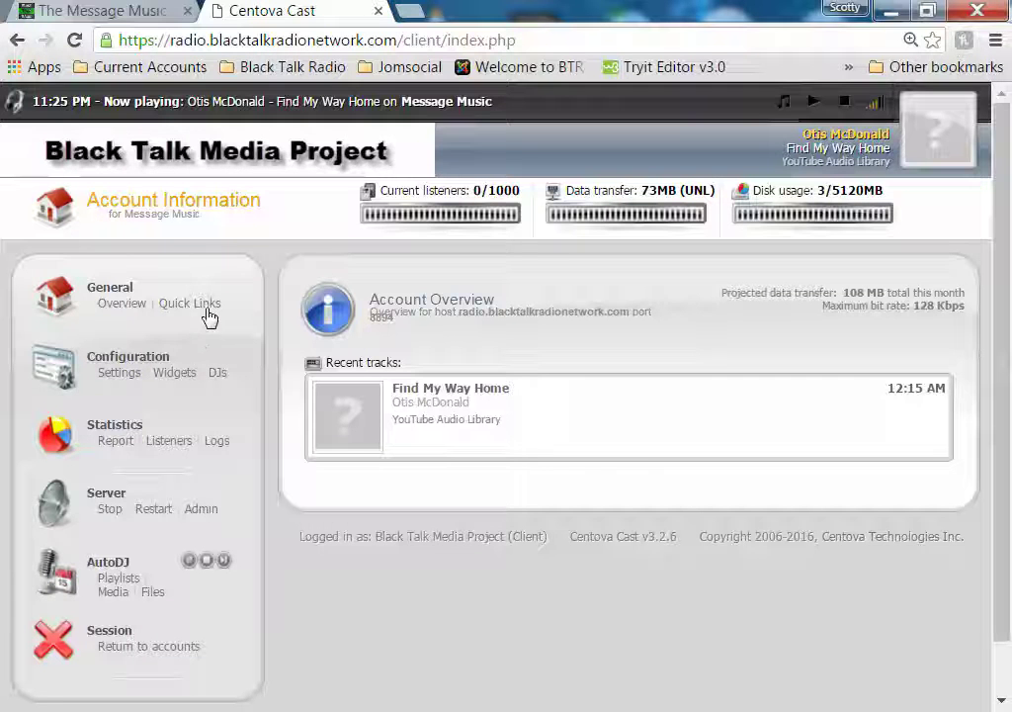
Find the FTP Client Connections details under Quick Links and copy the username messagemusic
{"action": "left_click", "coordinate": [205, 302]}
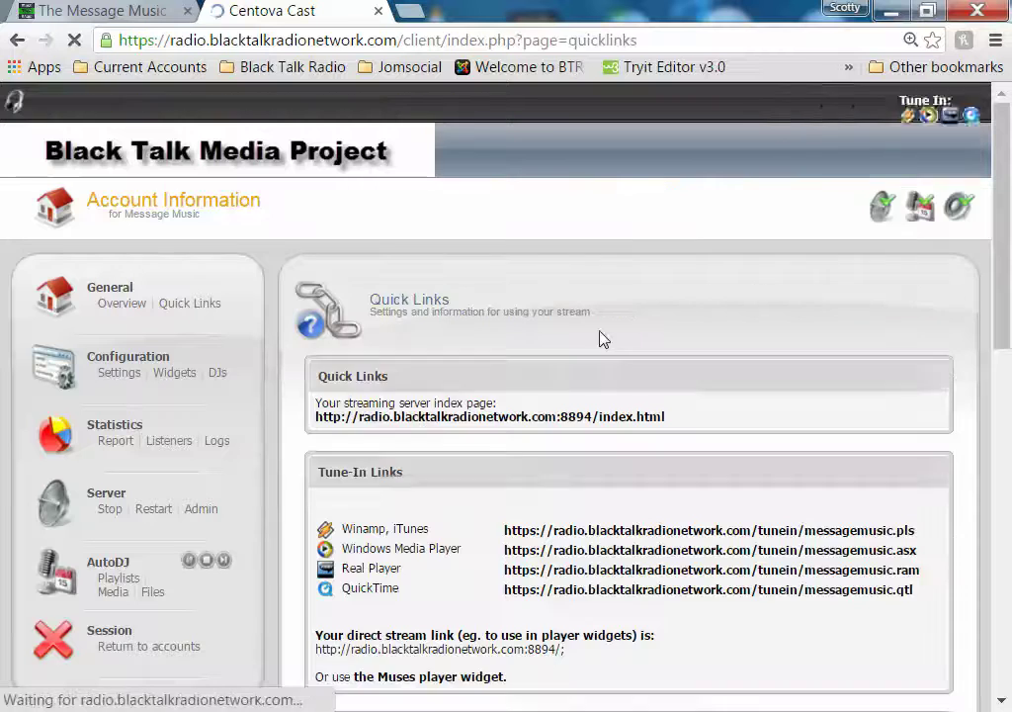
{"action": "scroll", "coordinate": [601, 339], "scroll_direction": "down", "scroll_amount": 6}
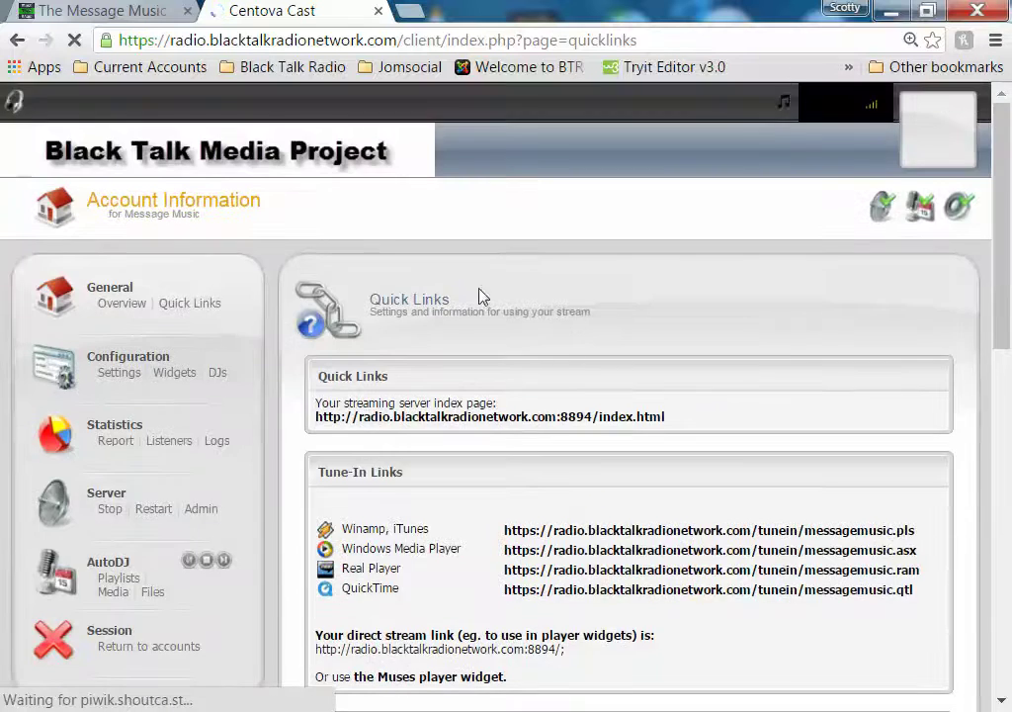
{"action": "scroll", "coordinate": [556, 345], "scroll_direction": "down", "scroll_amount": 8}
{"action": "scroll", "coordinate": [556, 345], "scroll_direction": "down", "scroll_amount": 3}
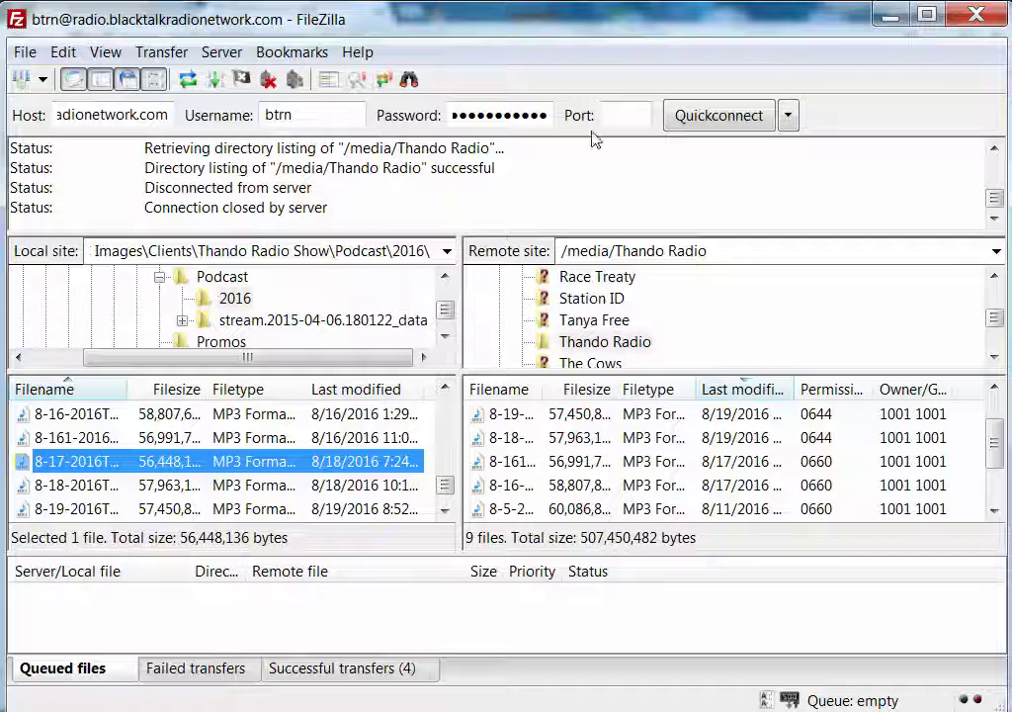
{"action": "left_click", "coordinate": [892, 16]}
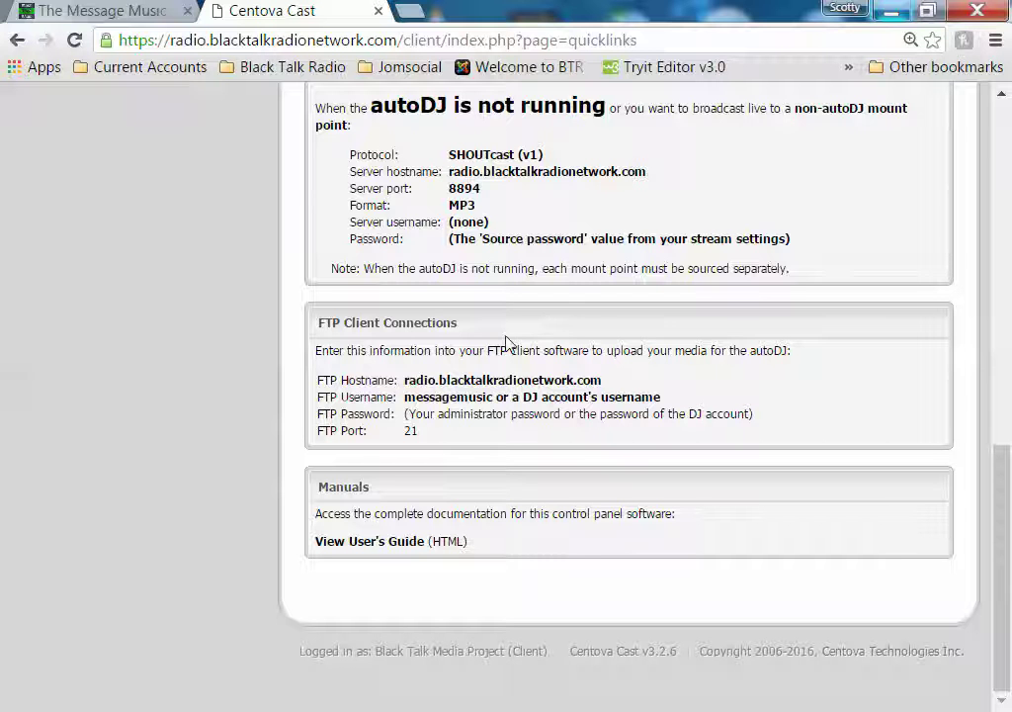
{"action": "left_click_drag", "start_coordinate": [404, 396], "coordinate": [488, 399]}
{"action": "right_click", "coordinate": [485, 397]}
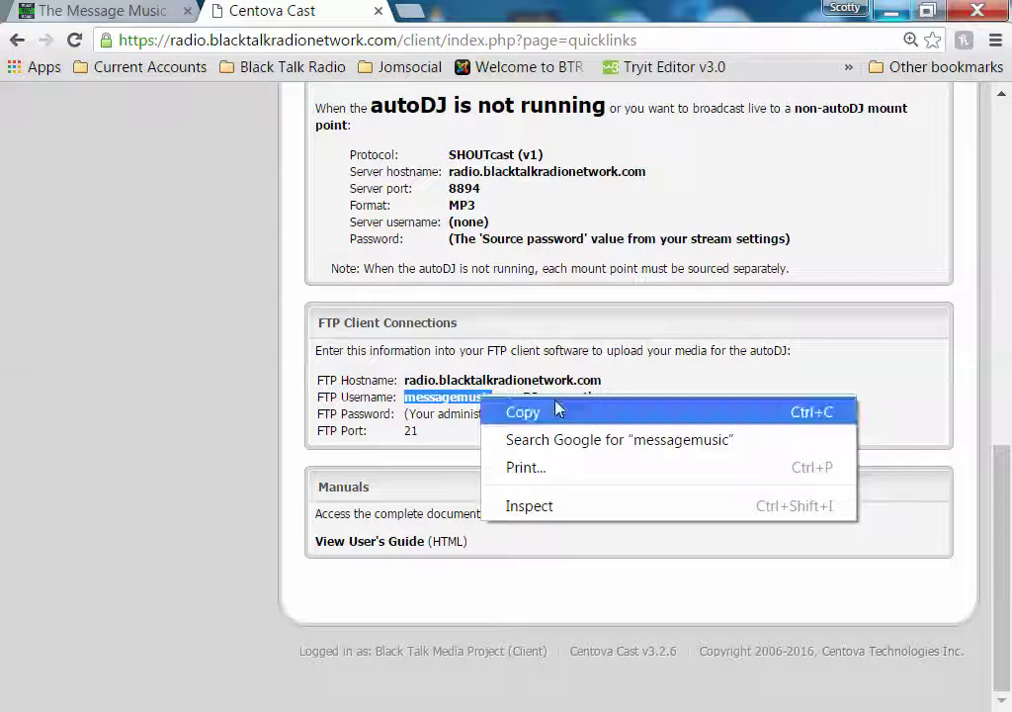
{"action": "left_click", "coordinate": [554, 411]}
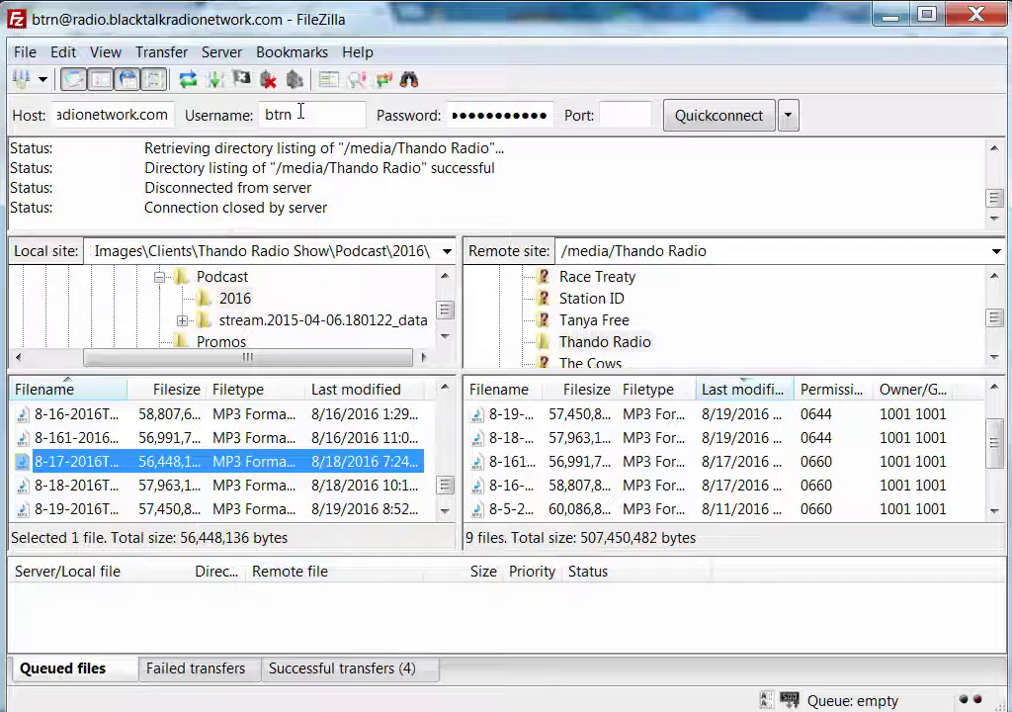
Quickconnect as messagemusic with the account password on port 21, replacing the old btrn connection
{"action": "double_click", "coordinate": [295, 115]}
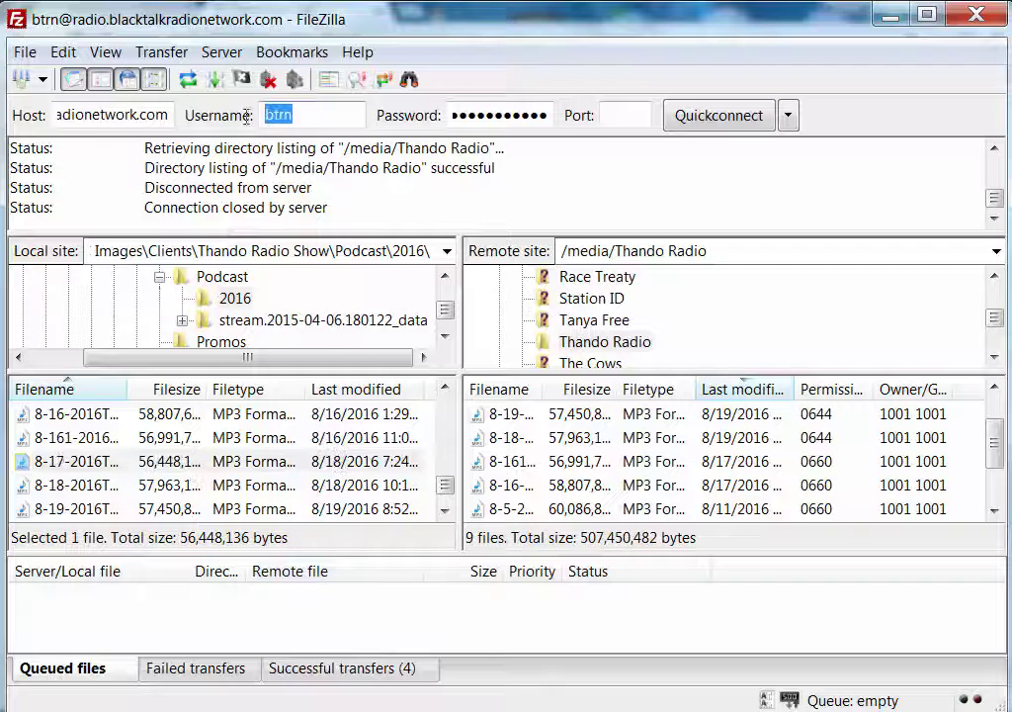
{"action": "right_click", "coordinate": [309, 118]}
{"action": "left_click", "coordinate": [387, 214]}
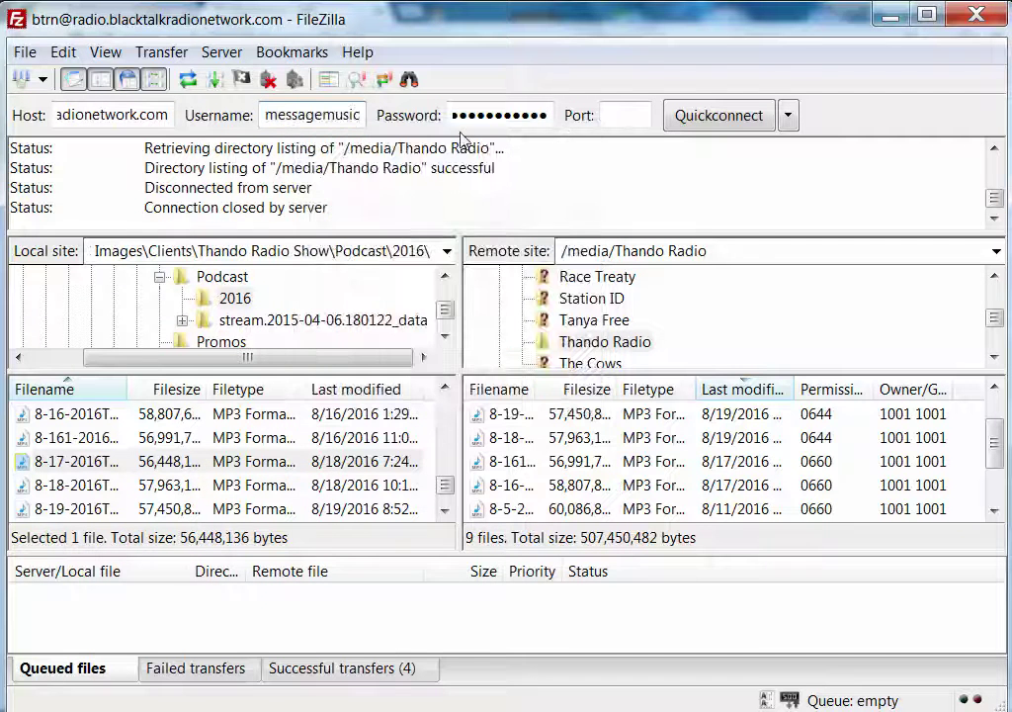
{"action": "left_click_drag", "start_coordinate": [454, 110], "coordinate": [610, 124]}
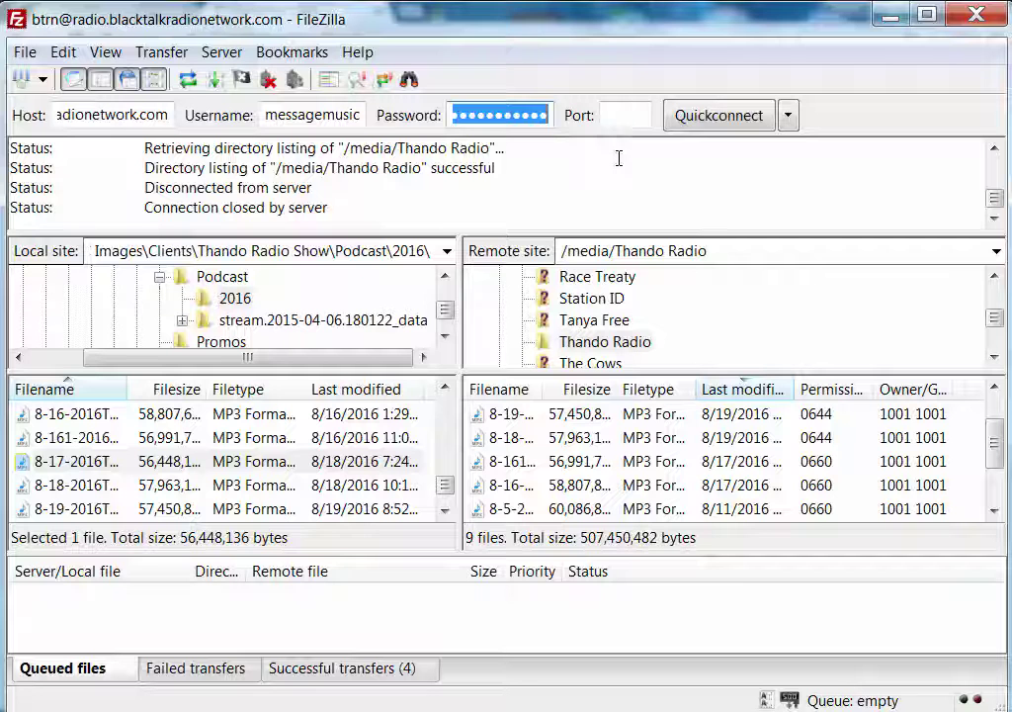
{"action": "key", "text": "BackSpace"}
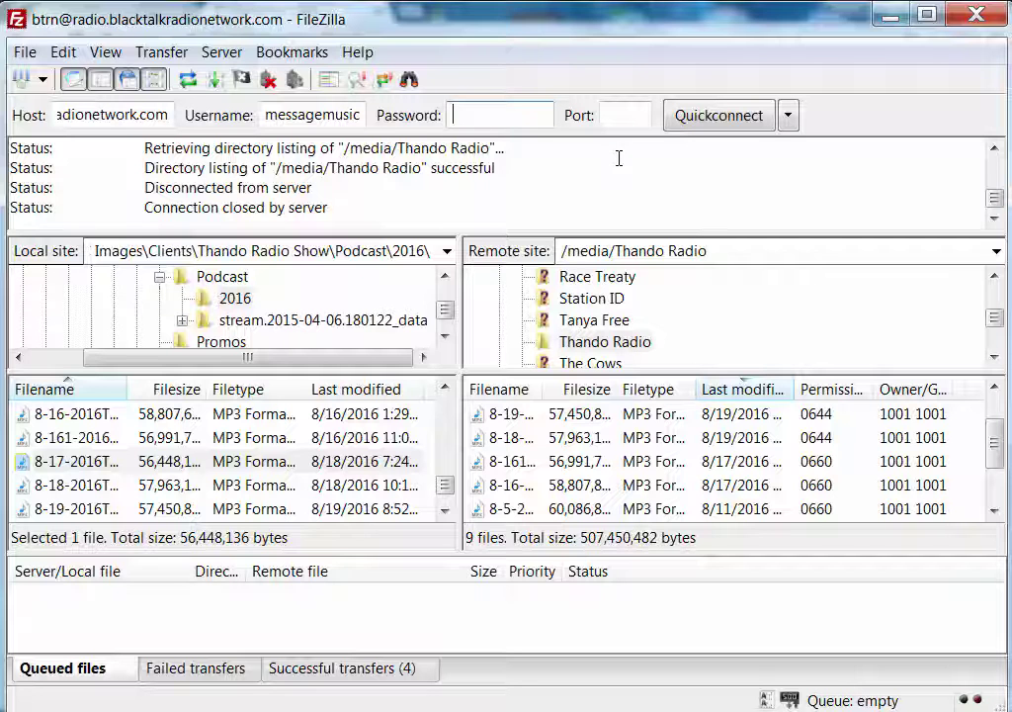
{"action": "type", "text": "*******"}
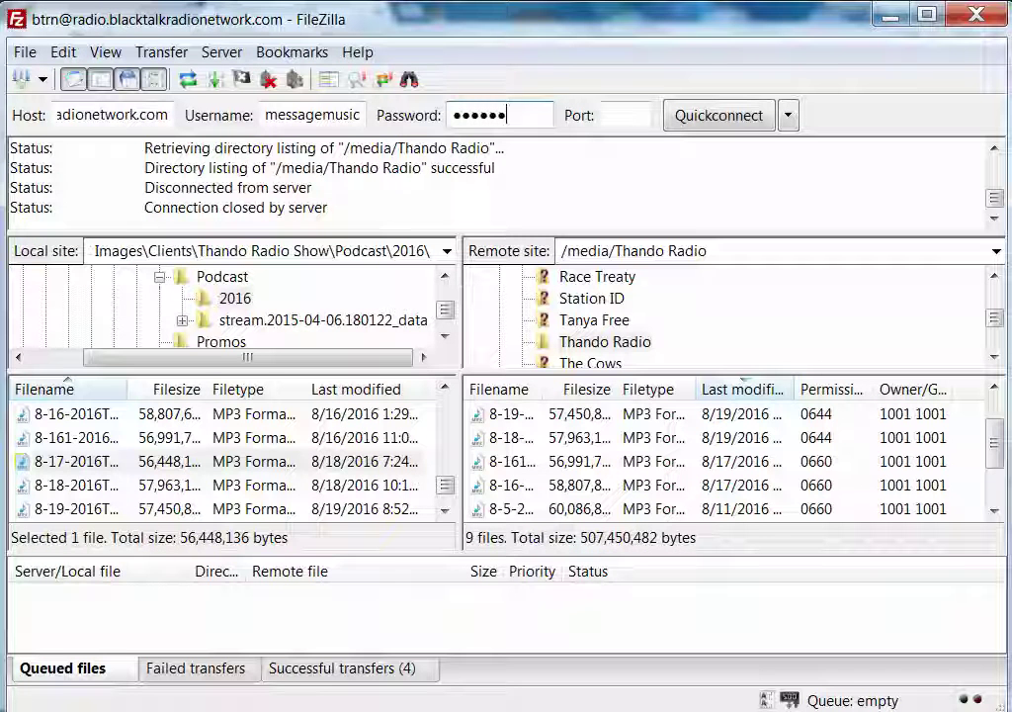
{"action": "type", "text": "**"}
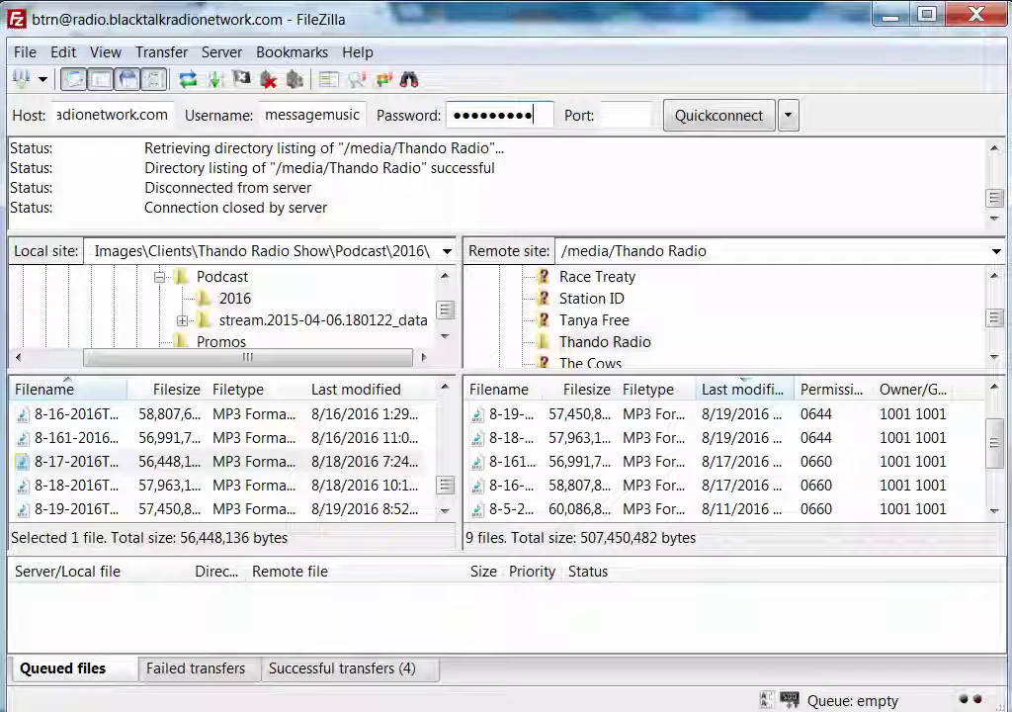
{"action": "left_click", "coordinate": [642, 112]}
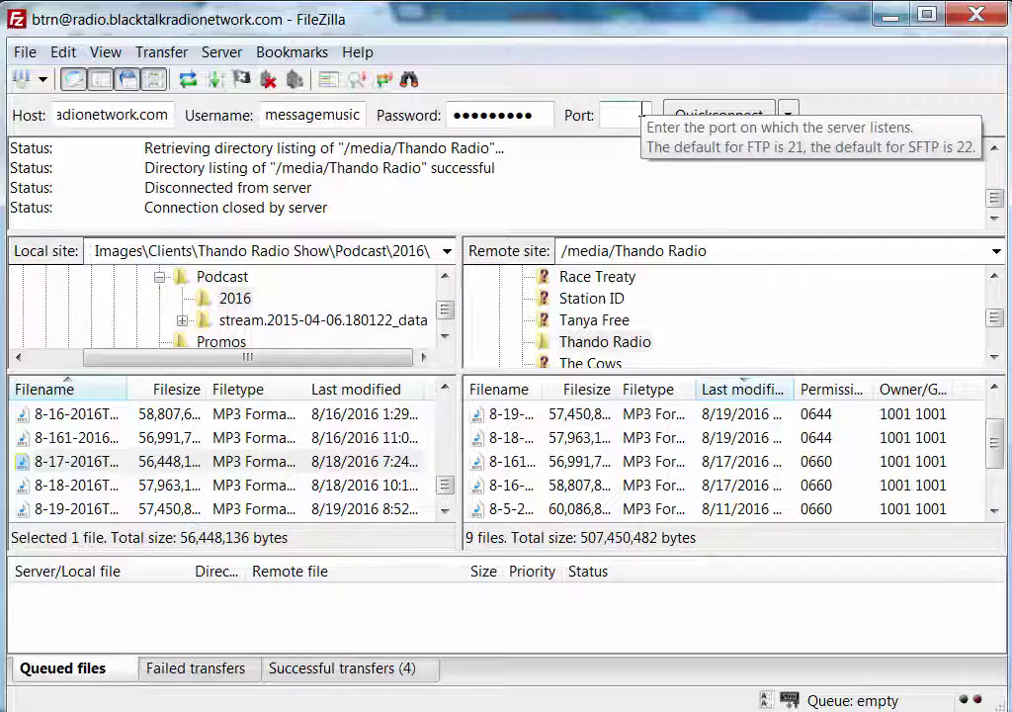
{"action": "type", "text": "21"}
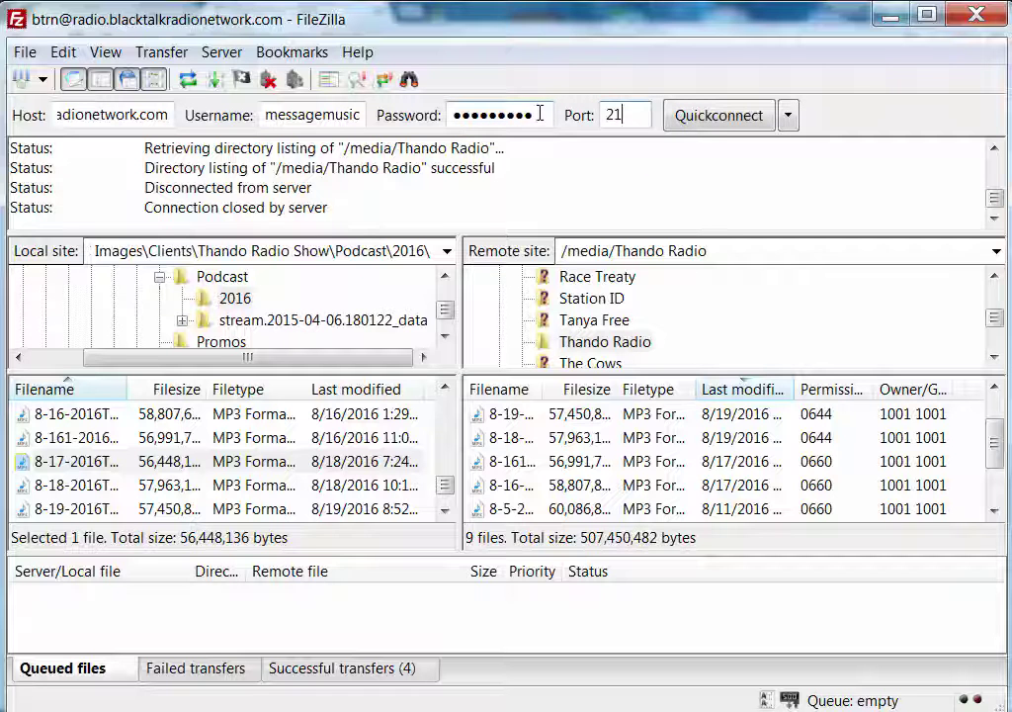
{"action": "left_click", "coordinate": [724, 134]}
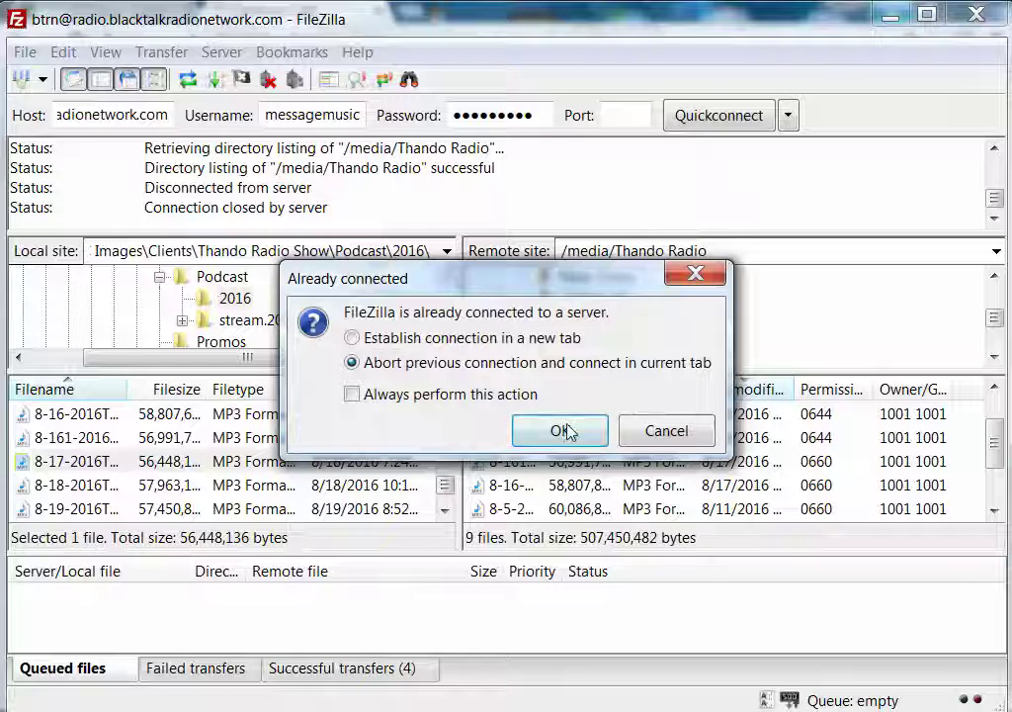
{"action": "left_click", "coordinate": [562, 435]}
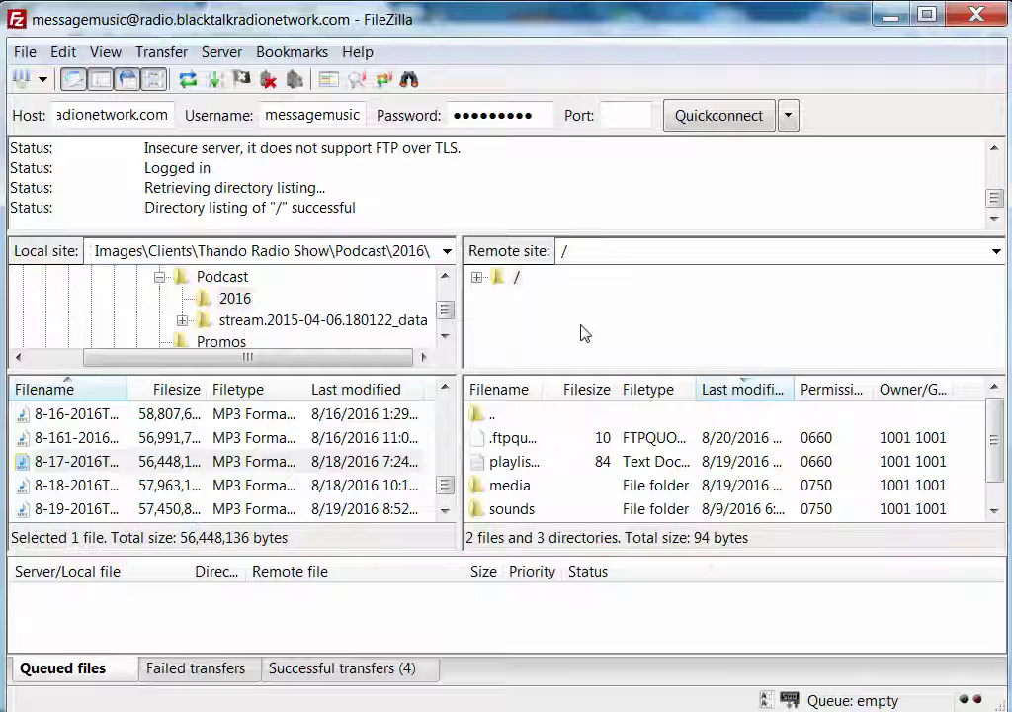
Open the server's media folder and collapse the local Podcast and Thando Radio Show folders
{"action": "left_click", "coordinate": [477, 278]}
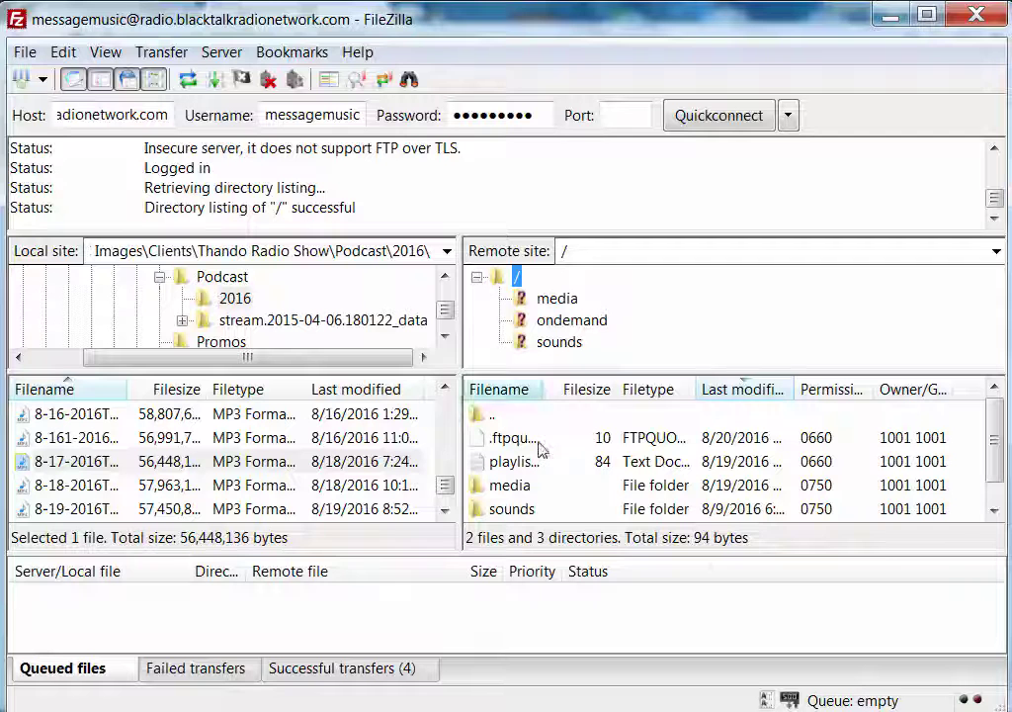
{"action": "left_click", "coordinate": [570, 302]}
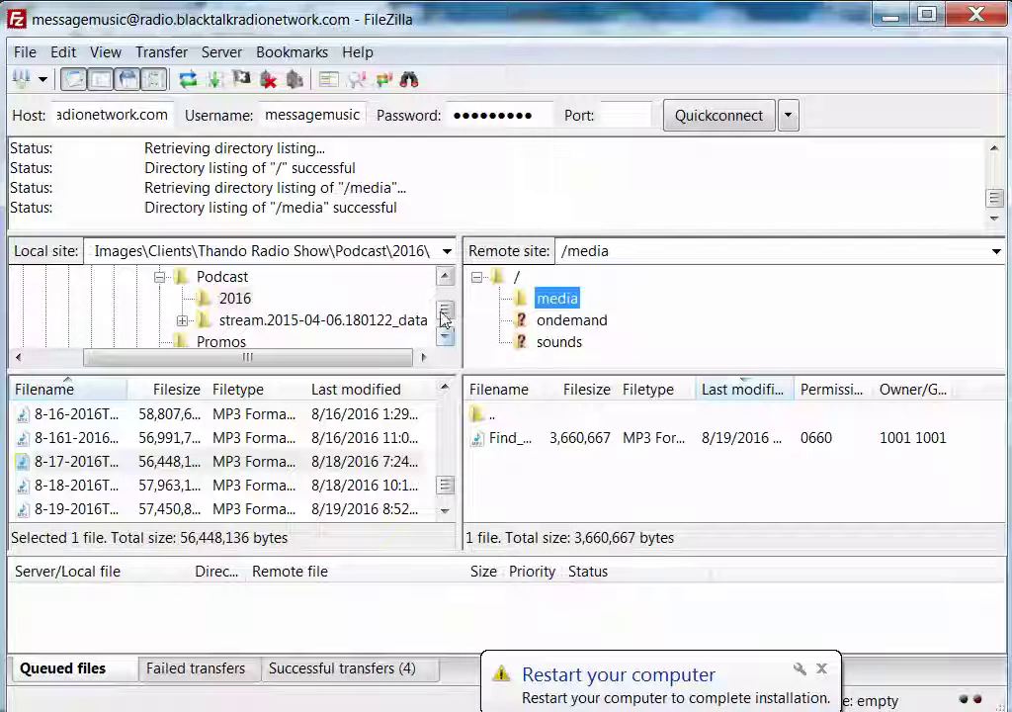
{"action": "left_click", "coordinate": [267, 323]}
{"action": "scroll", "coordinate": [267, 327], "scroll_direction": "up", "scroll_amount": 1}
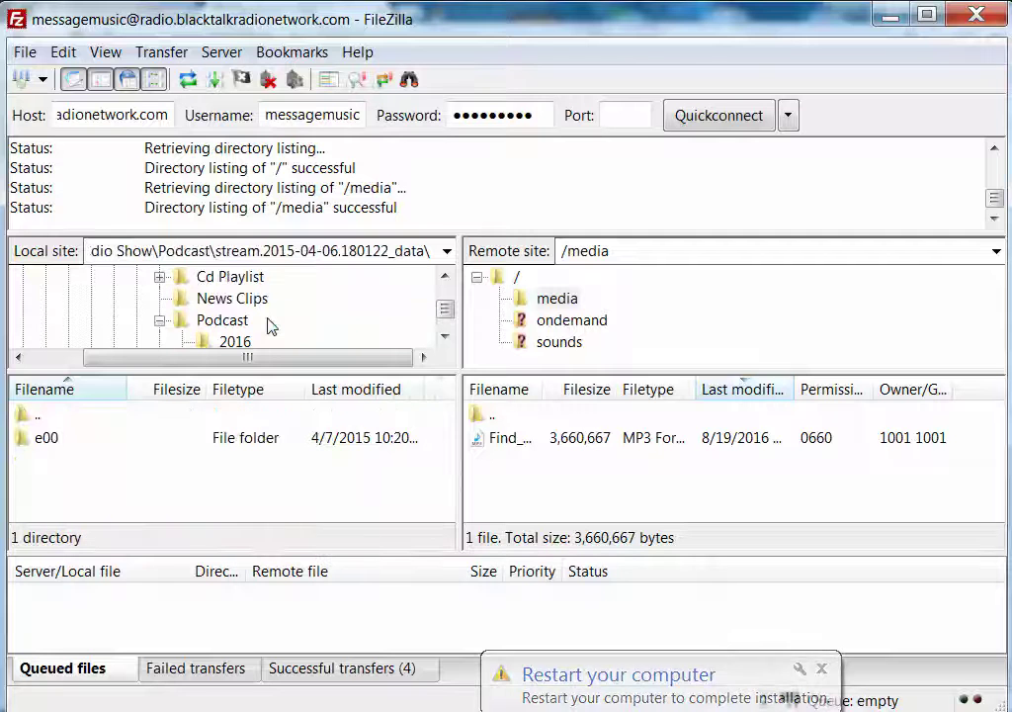
{"action": "left_click", "coordinate": [161, 322]}
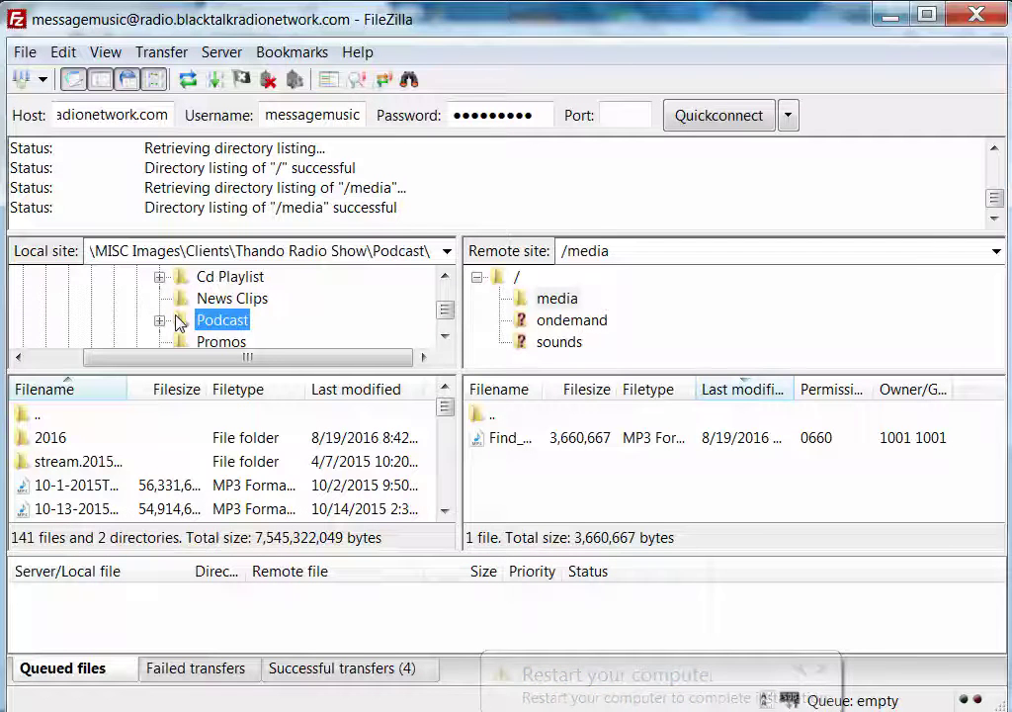
{"action": "scroll", "coordinate": [177, 325], "scroll_direction": "up", "scroll_amount": 1}
{"action": "left_click", "coordinate": [138, 300]}
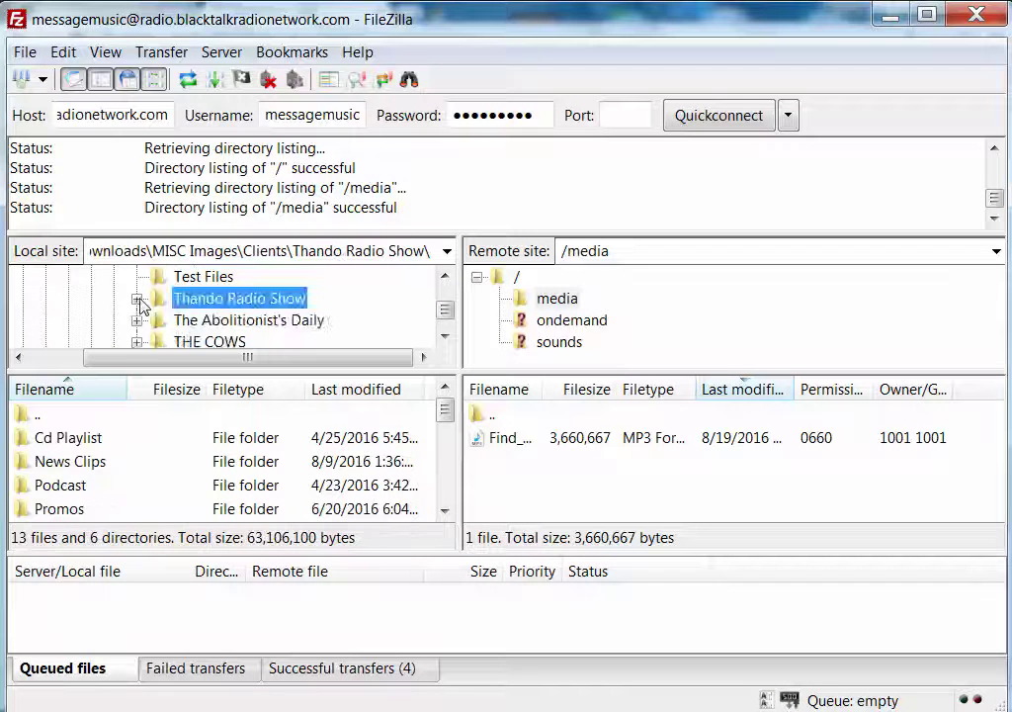
{"action": "scroll", "coordinate": [224, 311], "scroll_direction": "down", "scroll_amount": 4}
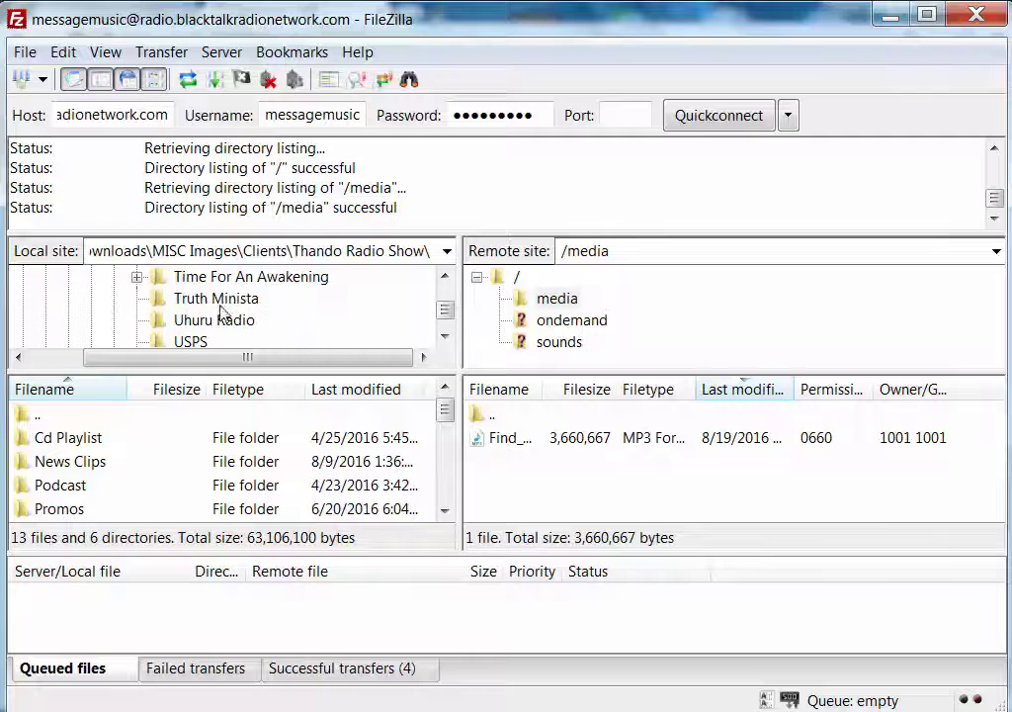
{"action": "scroll", "coordinate": [220, 312], "scroll_direction": "down", "scroll_amount": 2}
{"action": "scroll", "coordinate": [219, 313], "scroll_direction": "up", "scroll_amount": 4}
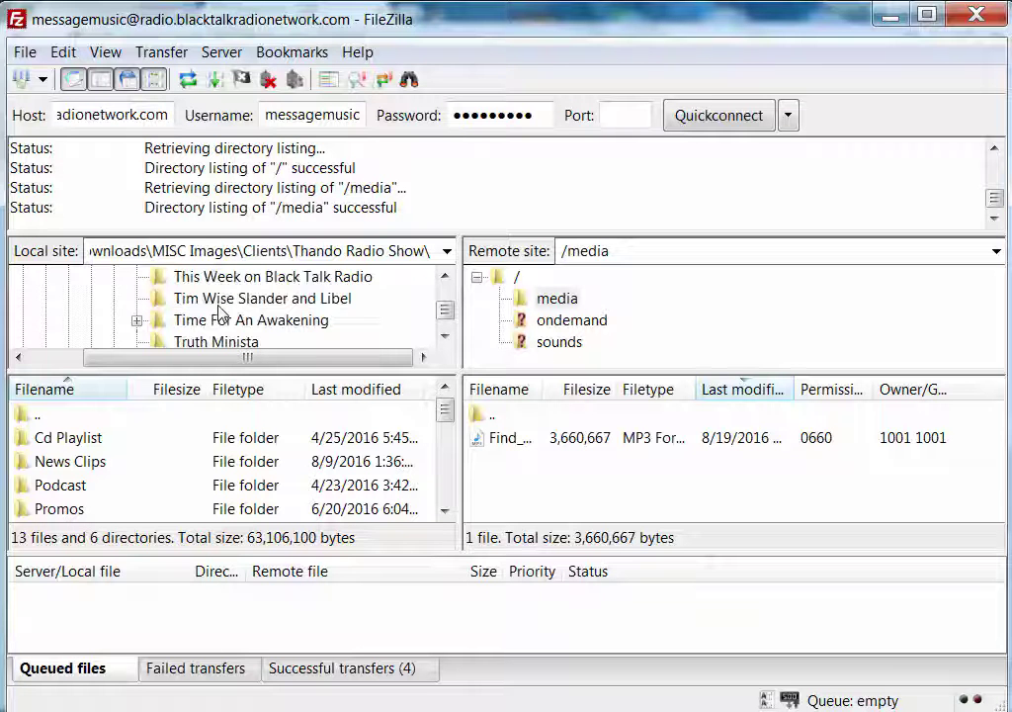
{"action": "scroll", "coordinate": [219, 312], "scroll_direction": "up", "scroll_amount": 4}
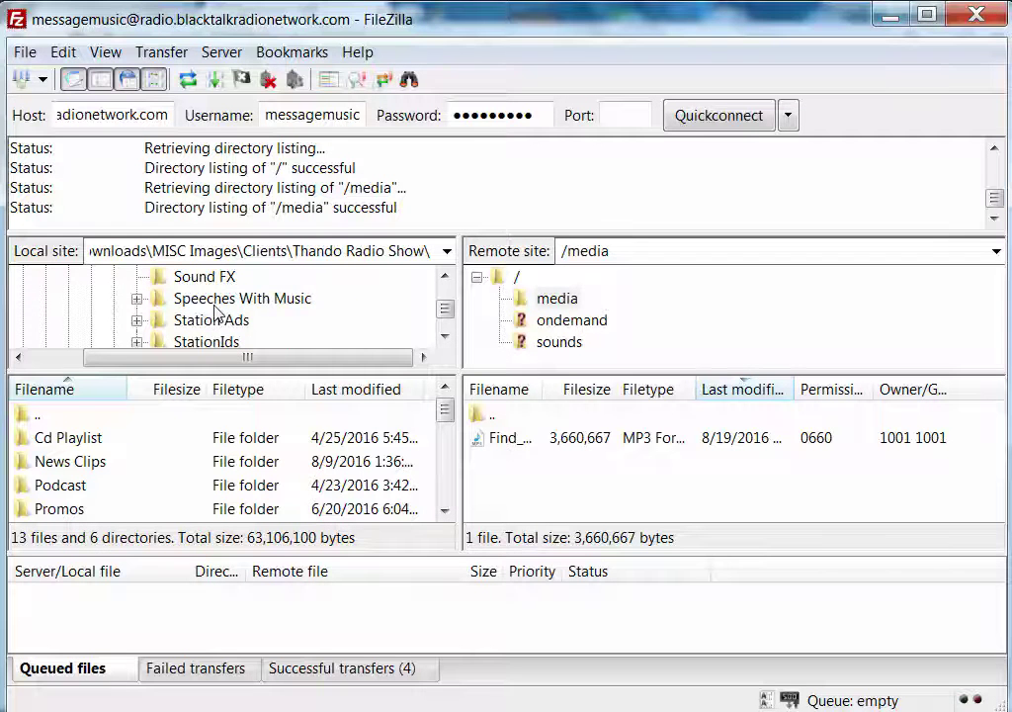
{"action": "scroll", "coordinate": [217, 313], "scroll_direction": "up", "scroll_amount": 2}
{"action": "scroll", "coordinate": [217, 310], "scroll_direction": "up", "scroll_amount": 6}
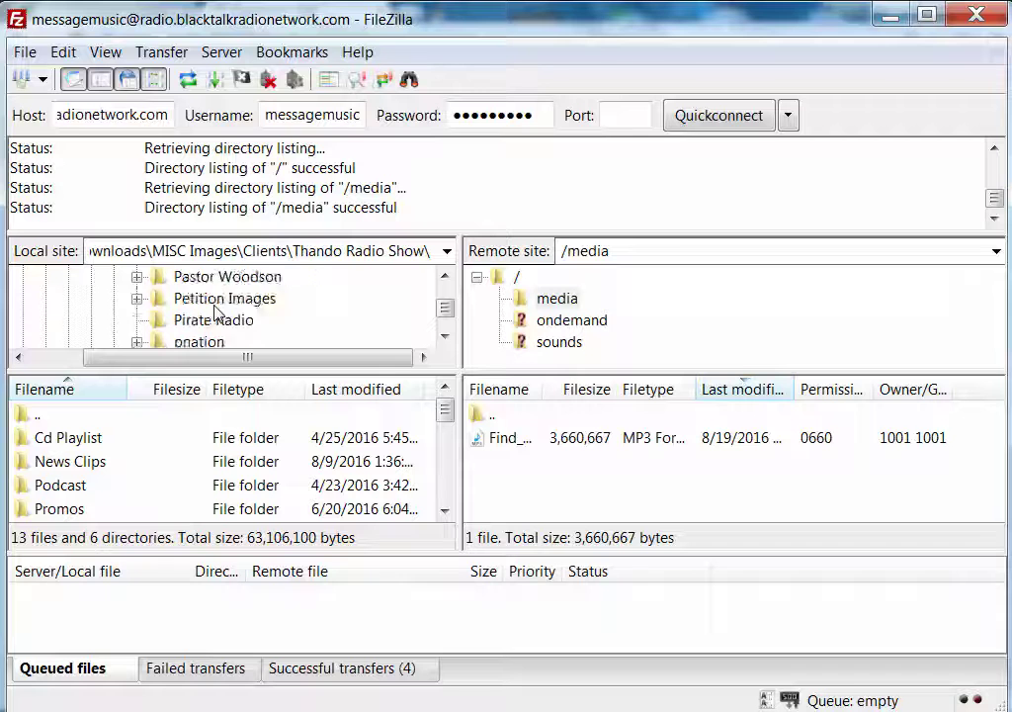
{"action": "scroll", "coordinate": [217, 310], "scroll_direction": "up", "scroll_amount": 4}
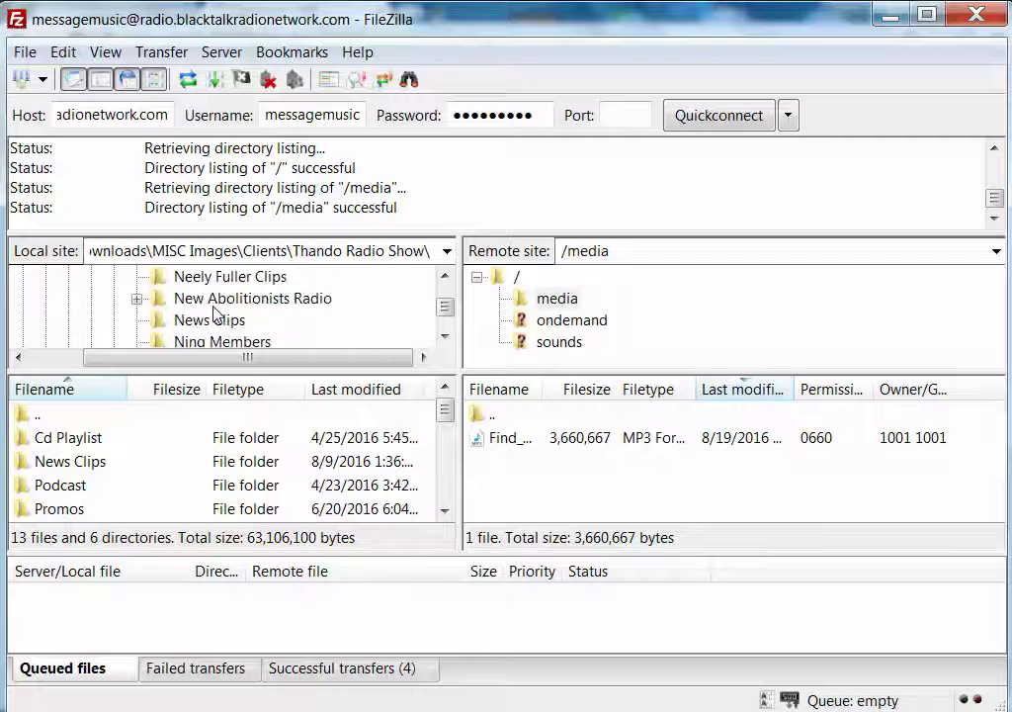
{"action": "scroll", "coordinate": [216, 312], "scroll_direction": "down", "scroll_amount": 2}
{"action": "scroll", "coordinate": [215, 312], "scroll_direction": "up", "scroll_amount": 2}
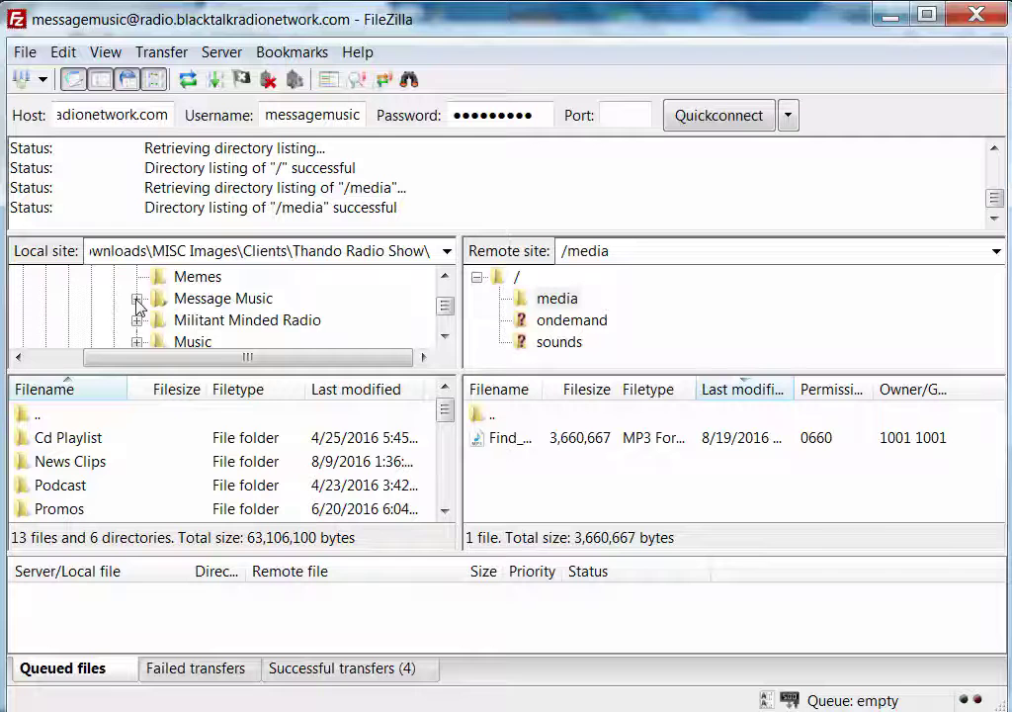
Browse the local tree to Message Music > Artists-topTracks > Uncle Murda
{"action": "left_click", "coordinate": [136, 298]}
{"action": "scroll", "coordinate": [262, 316], "scroll_direction": "down", "scroll_amount": 2}
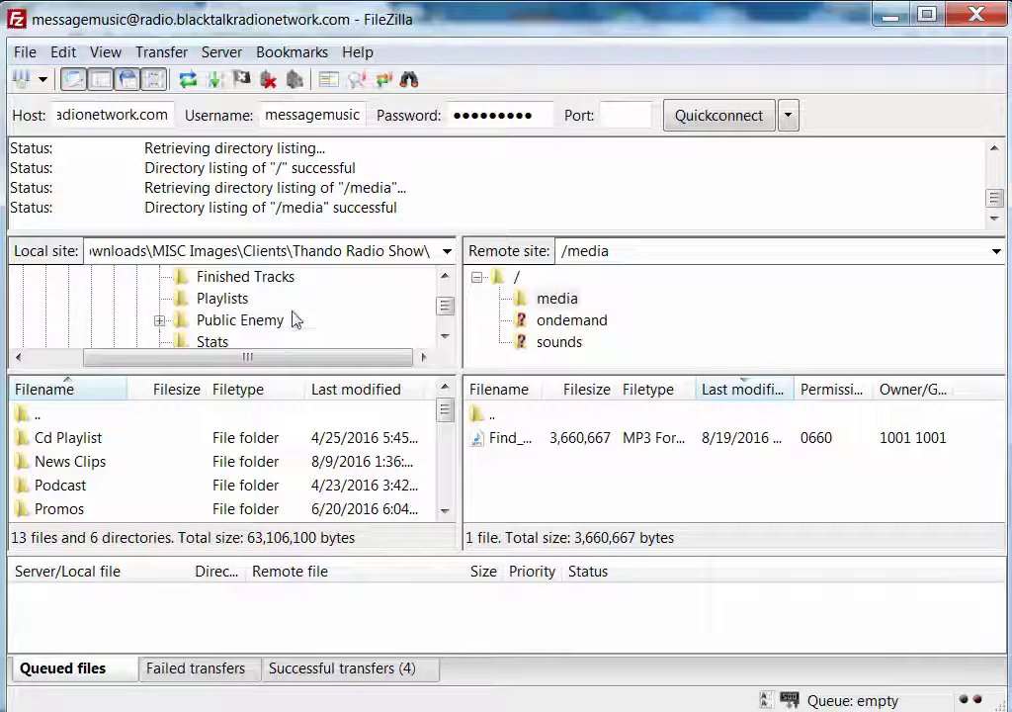
{"action": "scroll", "coordinate": [293, 319], "scroll_direction": "down", "scroll_amount": 2}
{"action": "scroll", "coordinate": [292, 318], "scroll_direction": "down", "scroll_amount": 2}
{"action": "scroll", "coordinate": [289, 316], "scroll_direction": "up", "scroll_amount": 6}
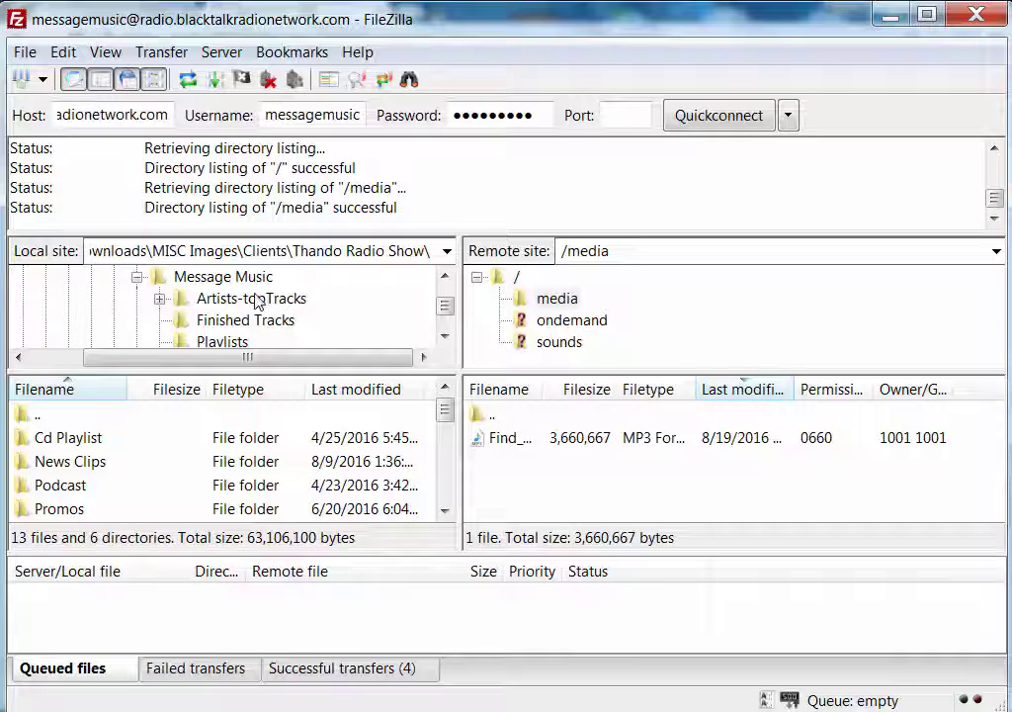
{"action": "left_click", "coordinate": [161, 300]}
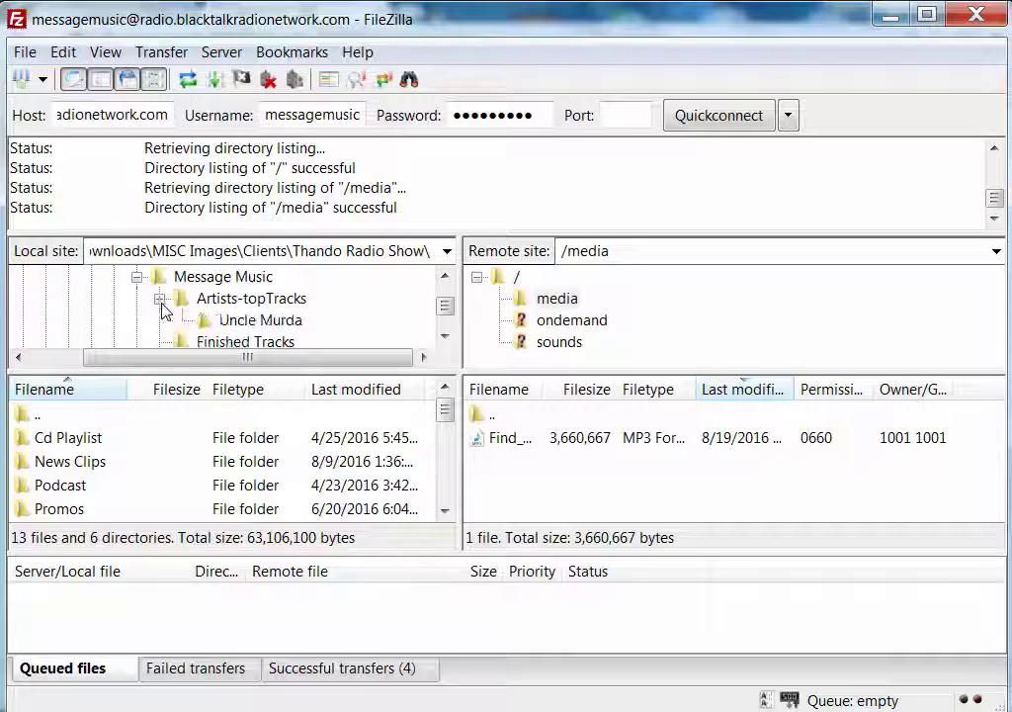
{"action": "left_click", "coordinate": [270, 322]}
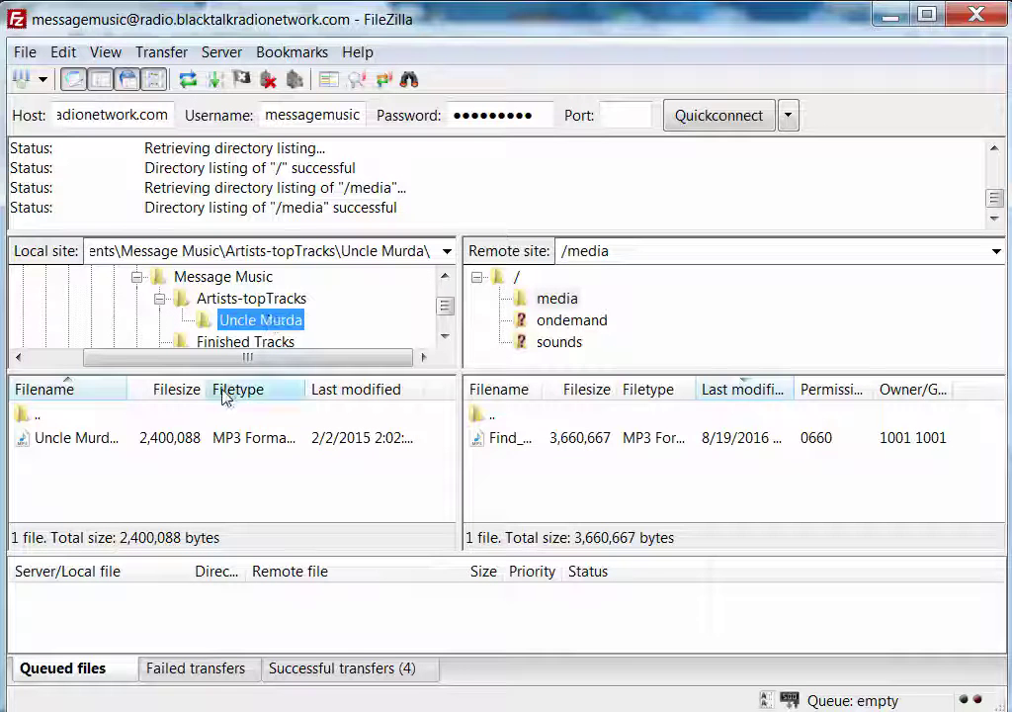
Upload the Uncle Murda MP3 to /media and delete the old Find_My_Way_Home.mp3
{"action": "left_click", "coordinate": [172, 442]}
{"action": "left_click_drag", "start_coordinate": [499, 474], "coordinate": [560, 474]}
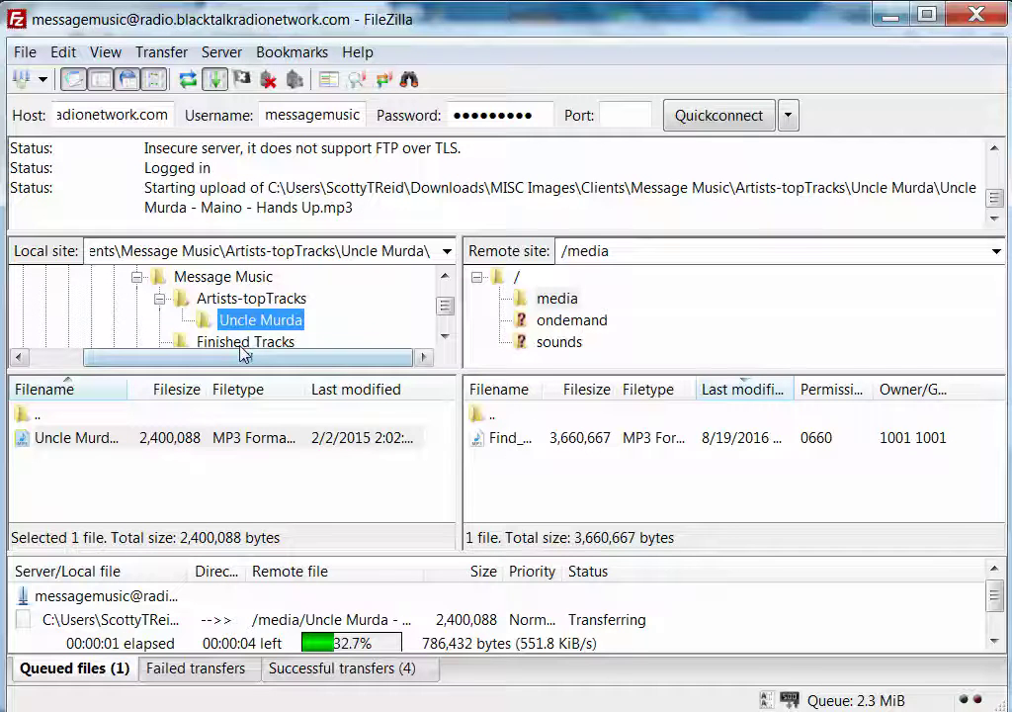
{"action": "left_click", "coordinate": [513, 445]}
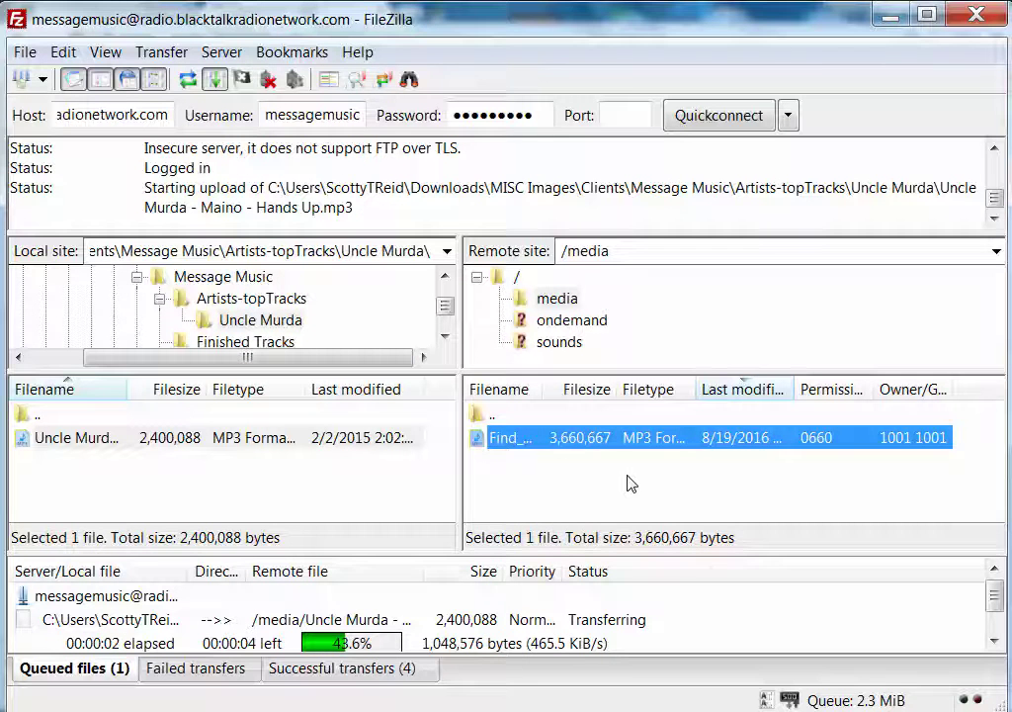
{"action": "key", "text": "Delete"}
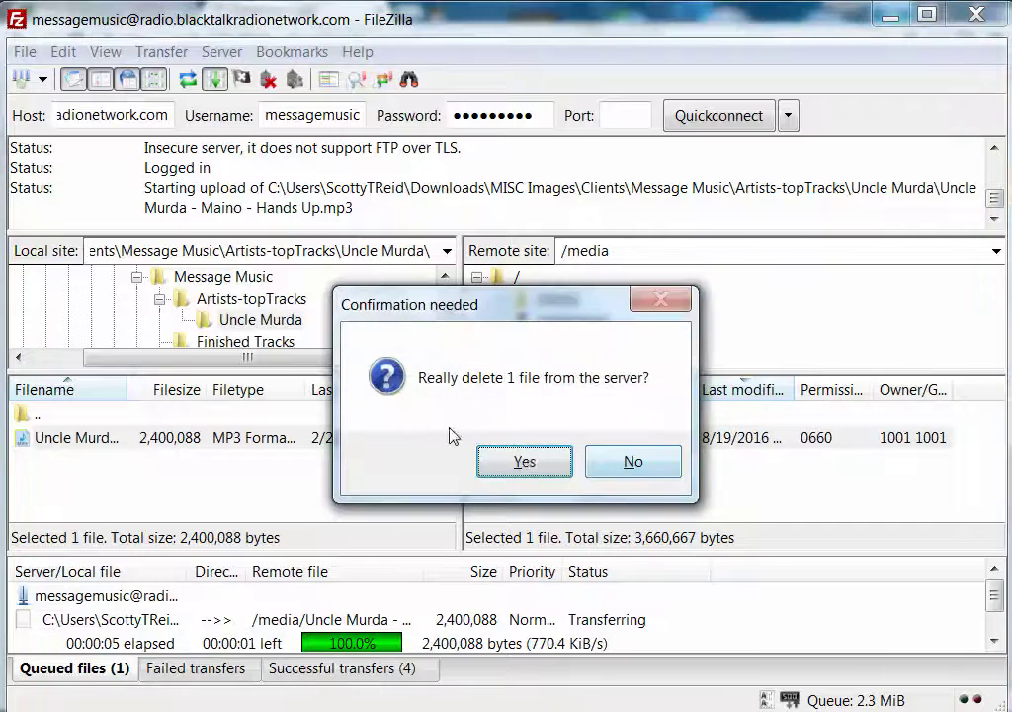
{"action": "left_click", "coordinate": [524, 461]}
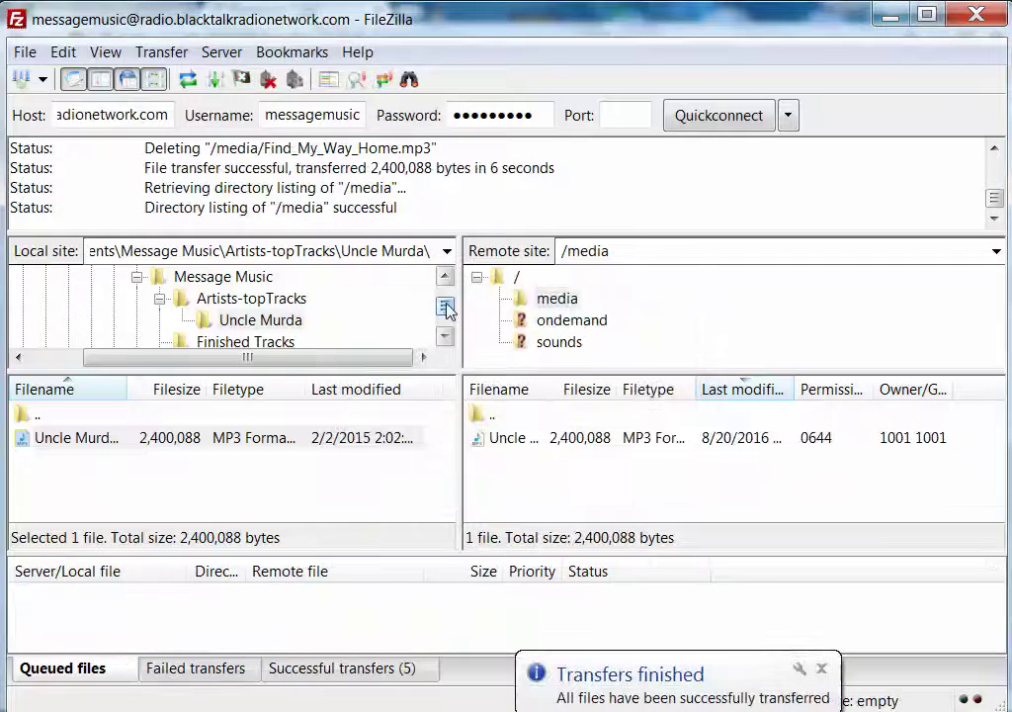
Look through the local Neely Fuller Clips and New Abolitionists Radio folders
{"action": "scroll", "coordinate": [447, 309], "scroll_direction": "down", "scroll_amount": 5}
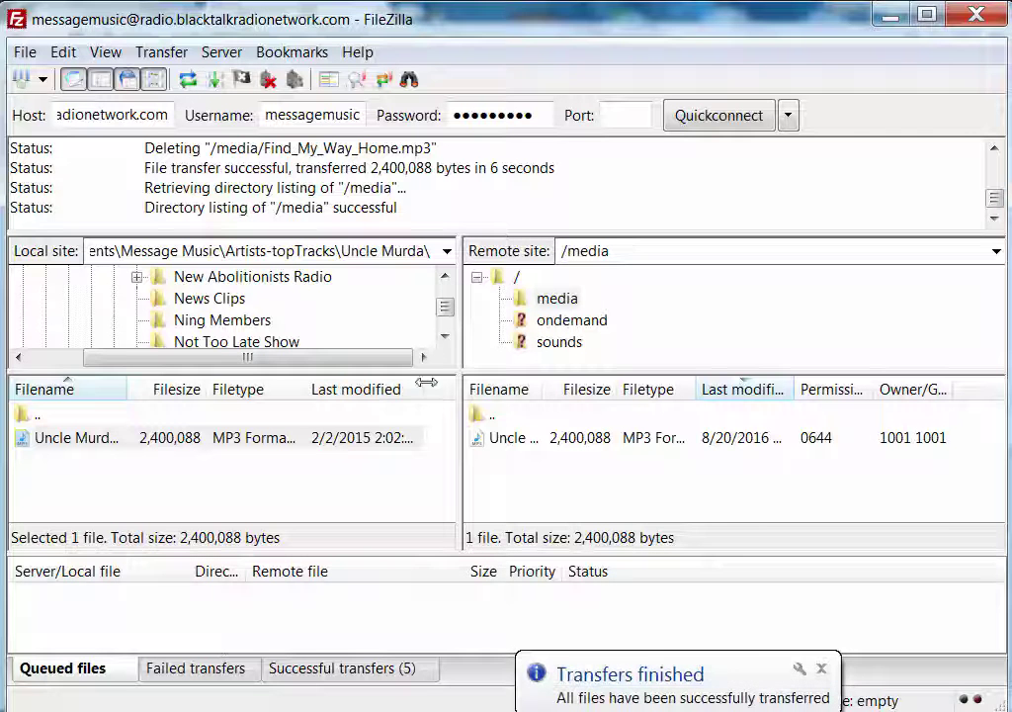
{"action": "left_click", "coordinate": [444, 280]}
{"action": "left_click", "coordinate": [444, 280]}
{"action": "left_click", "coordinate": [444, 279]}
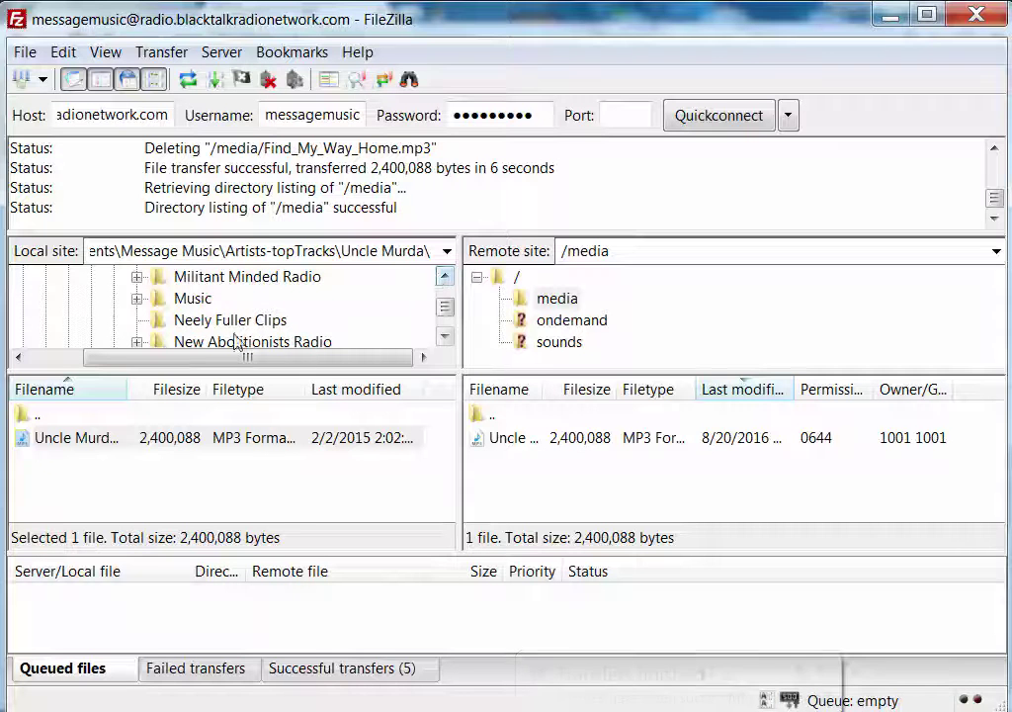
{"action": "left_click", "coordinate": [206, 322]}
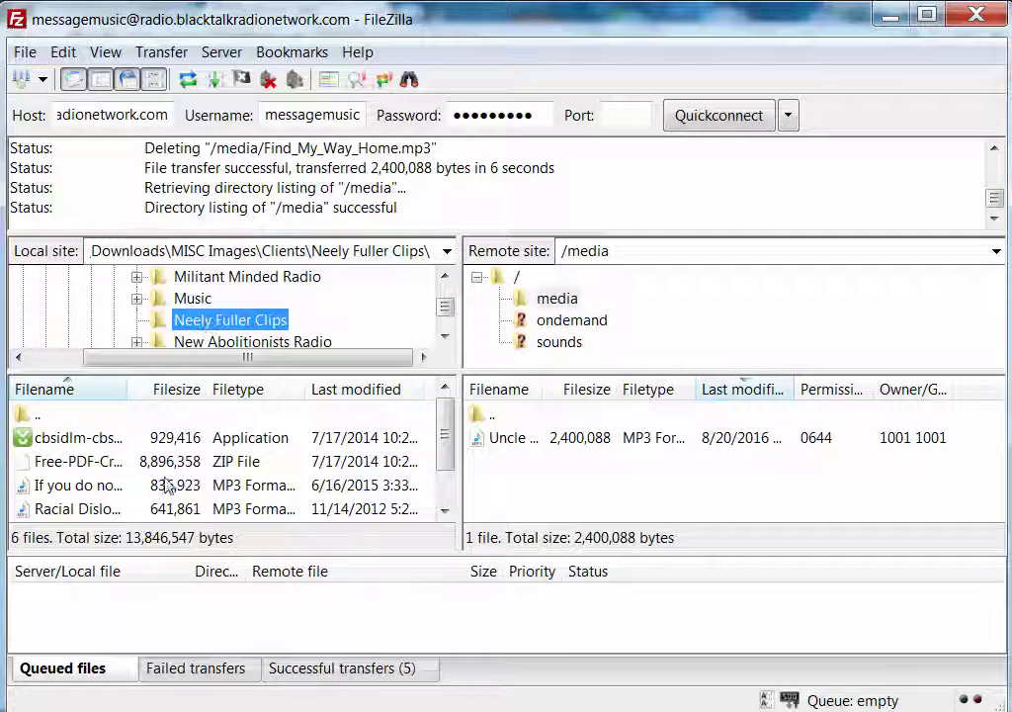
{"action": "left_click", "coordinate": [247, 342]}
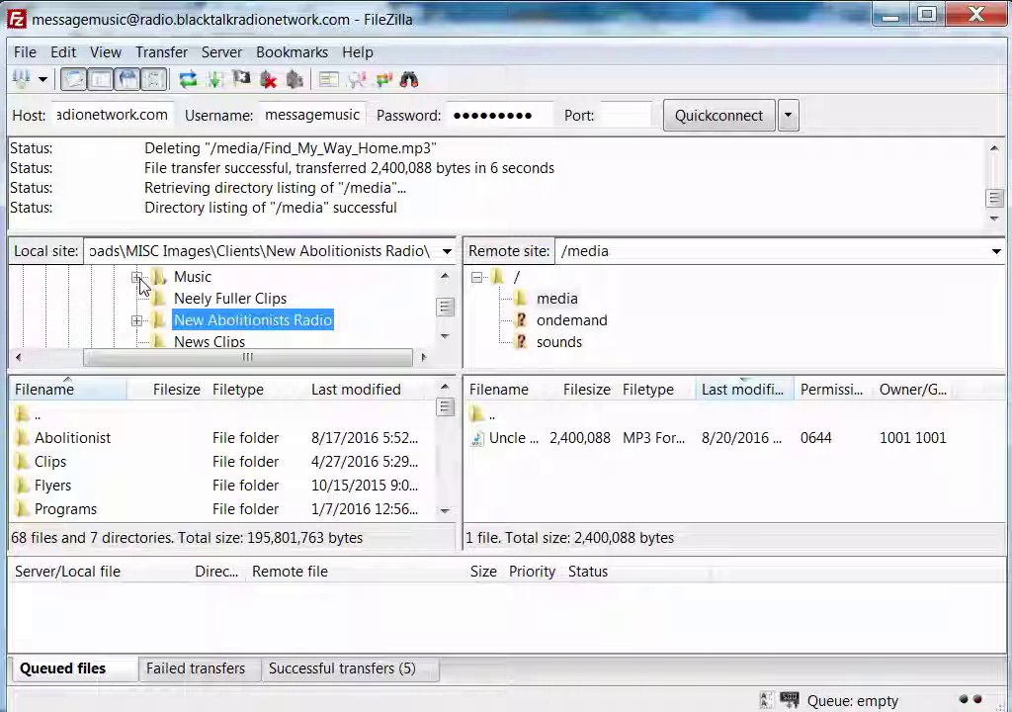
Expand the local Music folder and list the 78 files in HipHopPlayList1
{"action": "left_click", "coordinate": [136, 278]}
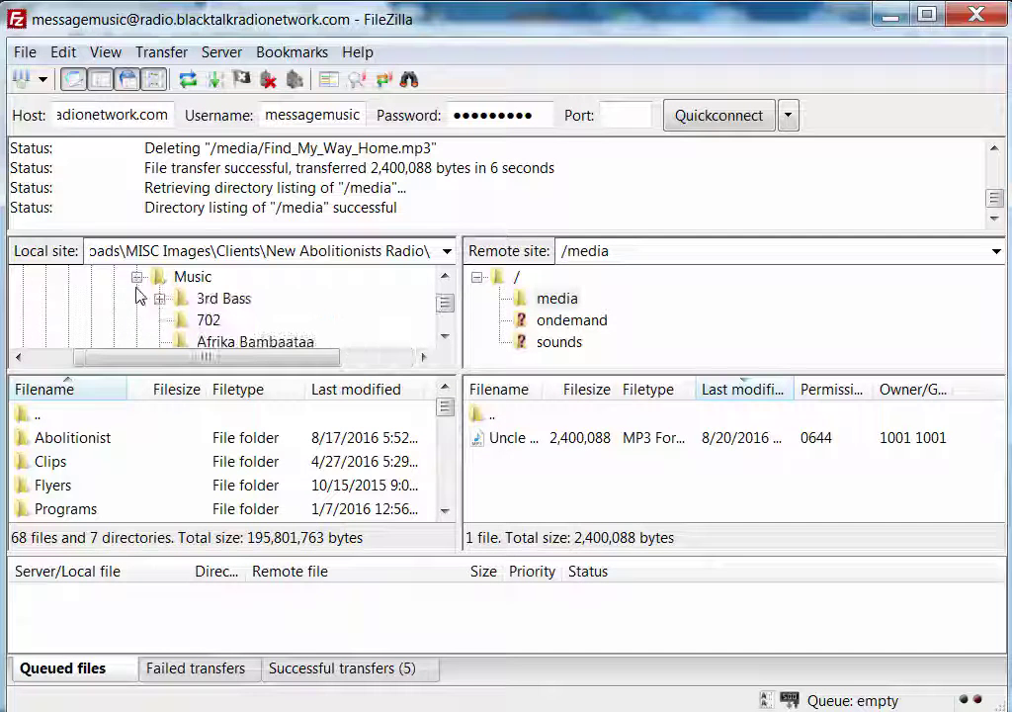
{"action": "scroll", "coordinate": [199, 326], "scroll_direction": "down", "scroll_amount": 3}
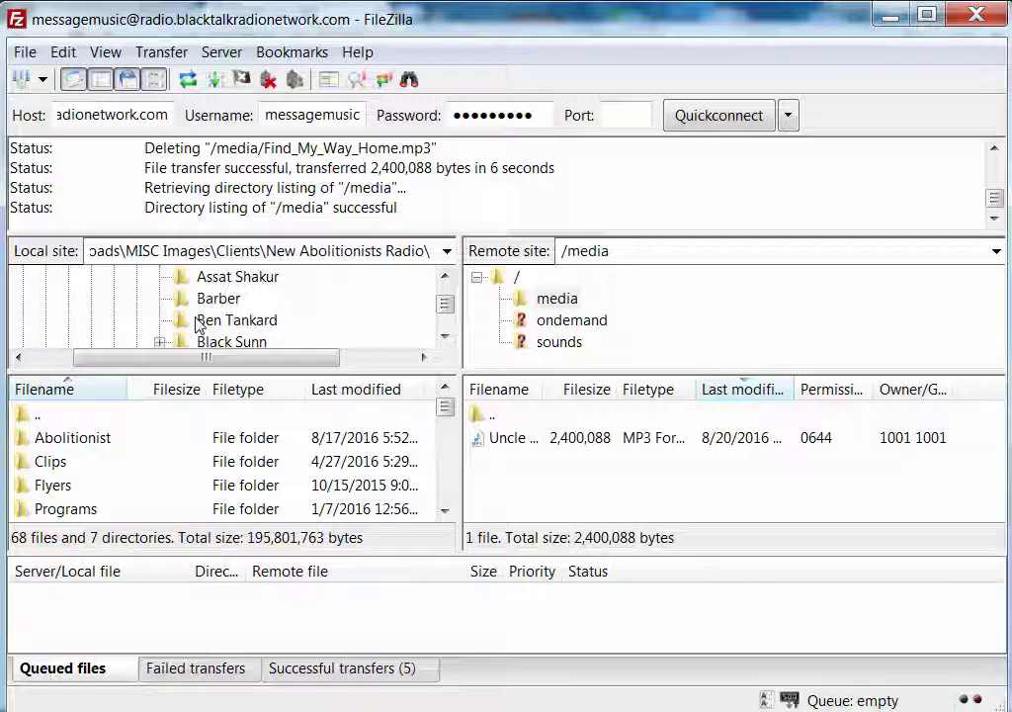
{"action": "scroll", "coordinate": [198, 327], "scroll_direction": "down", "scroll_amount": 3}
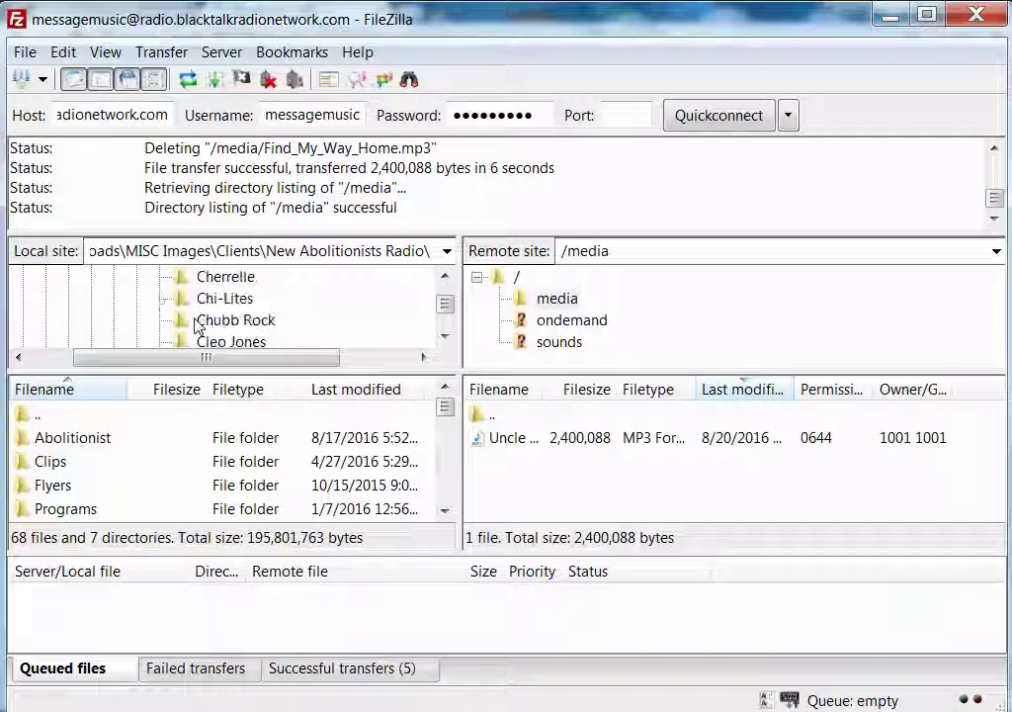
{"action": "scroll", "coordinate": [196, 326], "scroll_direction": "down", "scroll_amount": 3}
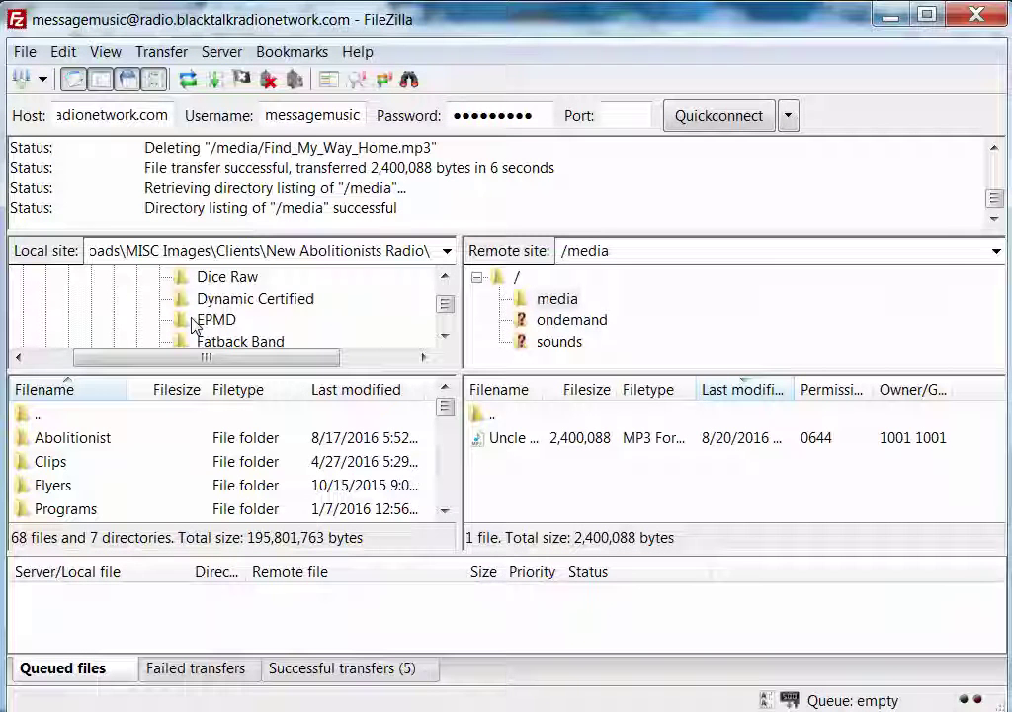
{"action": "scroll", "coordinate": [194, 327], "scroll_direction": "down", "scroll_amount": 2}
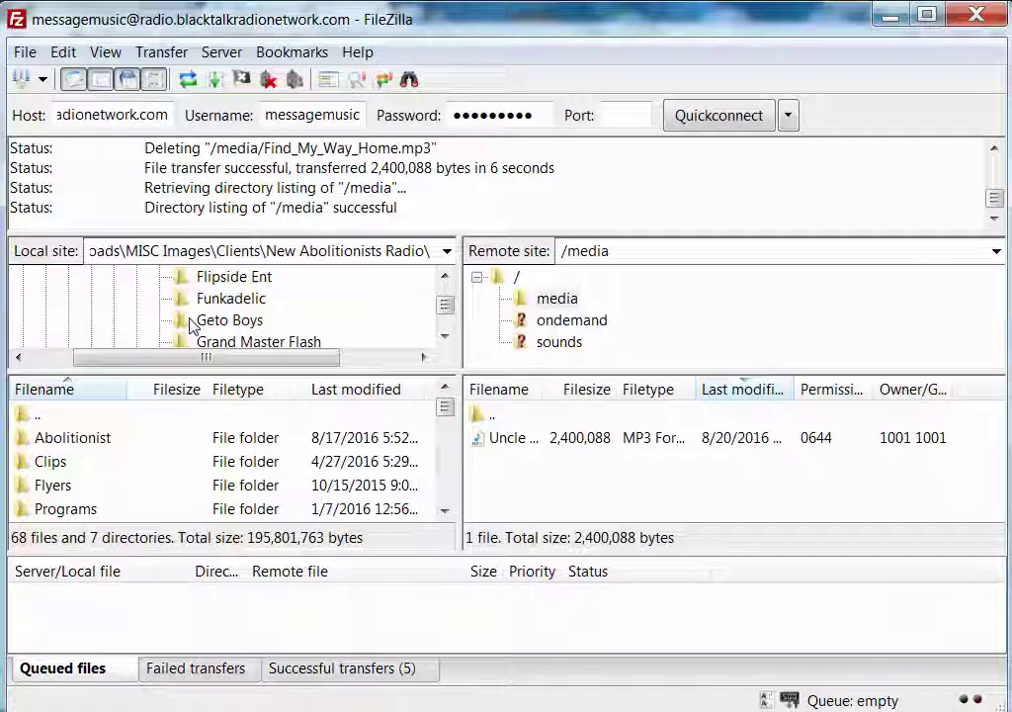
{"action": "scroll", "coordinate": [193, 326], "scroll_direction": "down", "scroll_amount": 2}
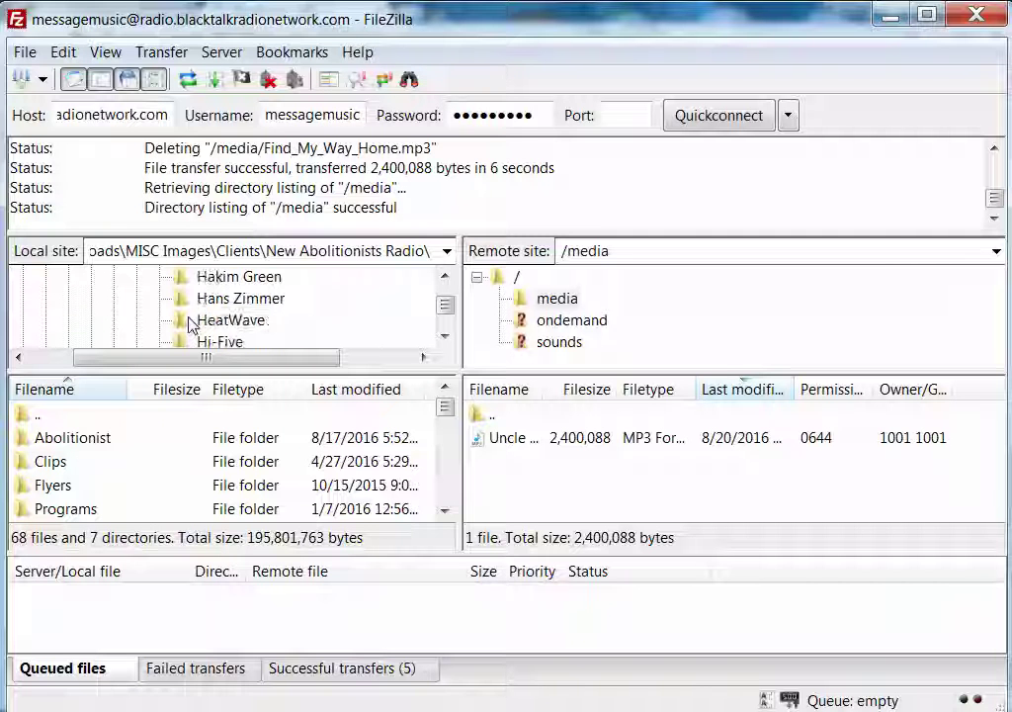
{"action": "scroll", "coordinate": [193, 326], "scroll_direction": "down", "scroll_amount": 2}
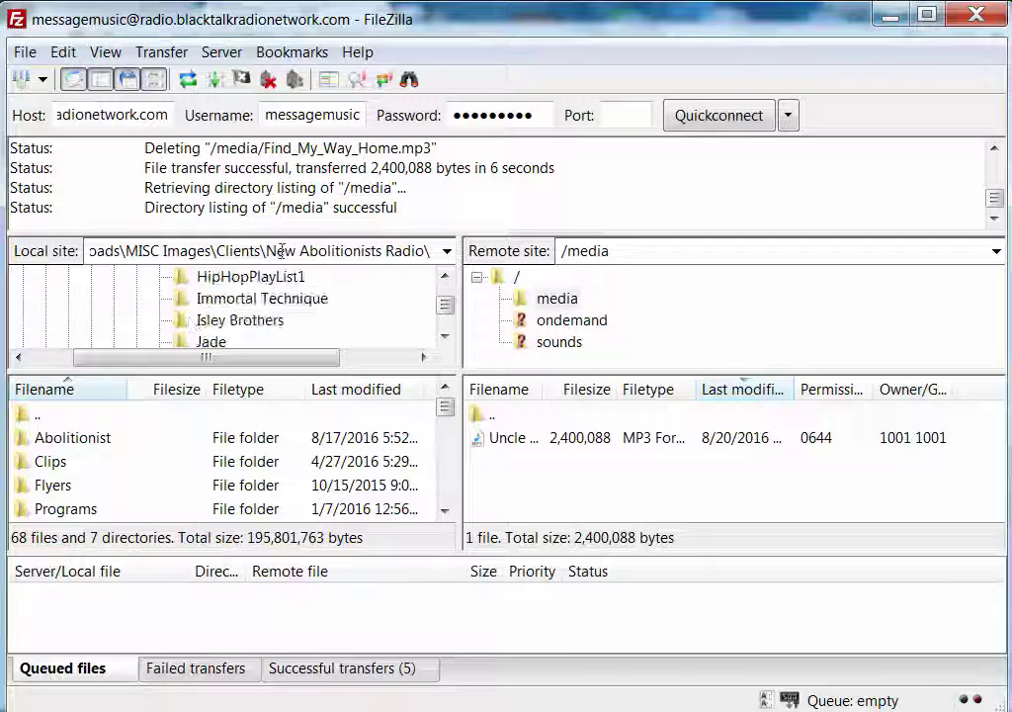
{"action": "left_click", "coordinate": [294, 276]}
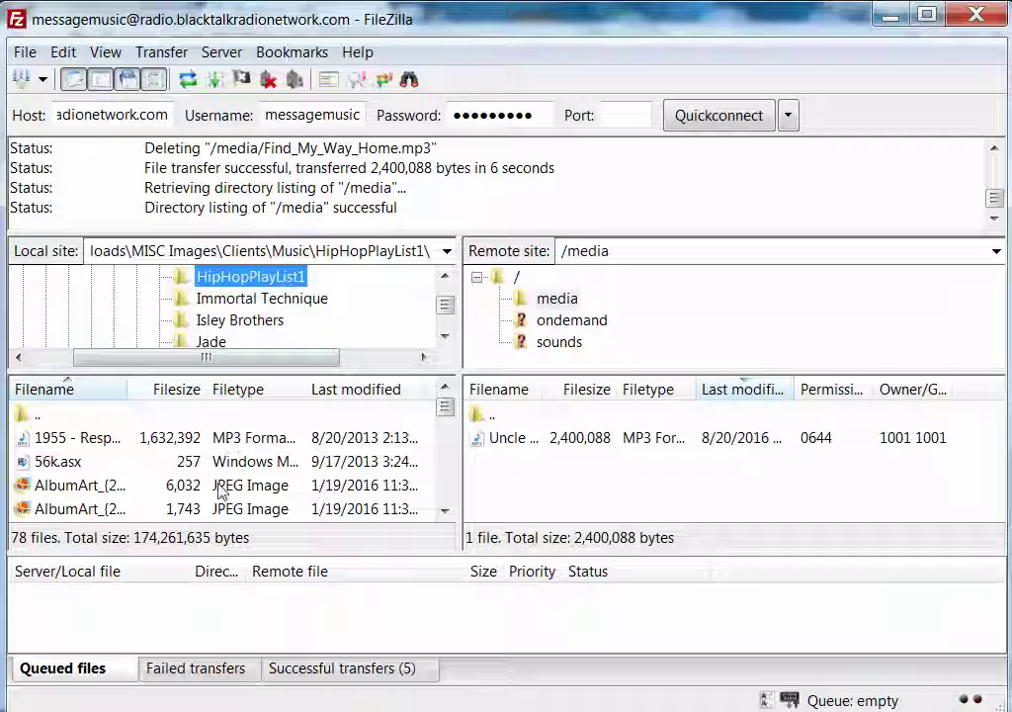
Ctrl-select MP3s upward from the bottom of the local HipHopPlayList1 file list
{"action": "left_click_drag", "start_coordinate": [447, 408], "coordinate": [447, 498]}
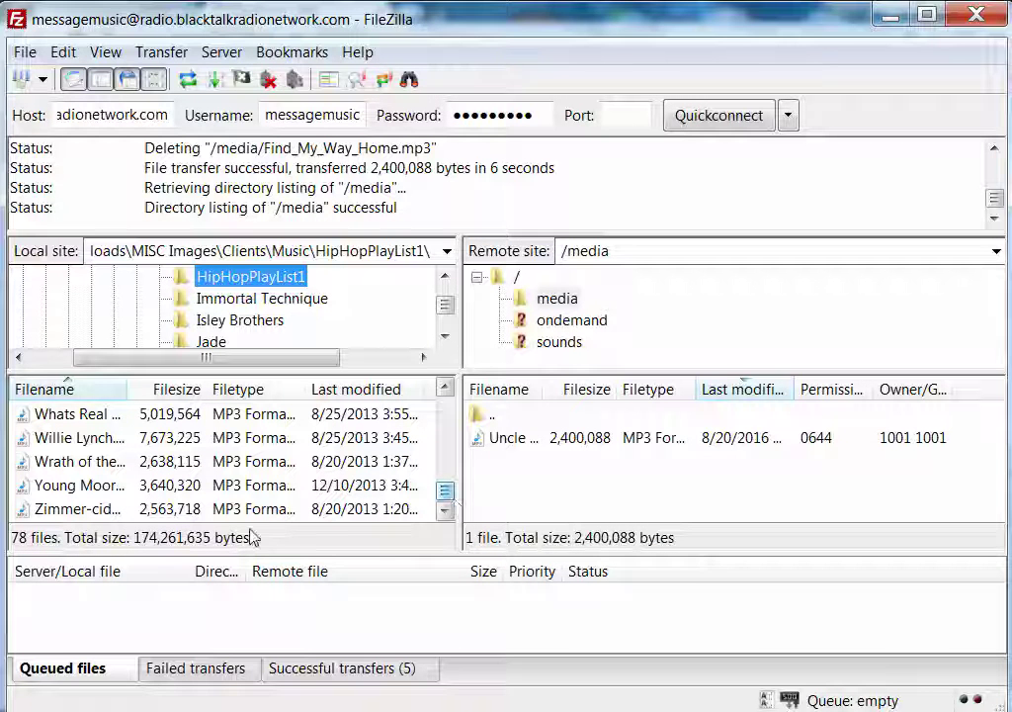
{"action": "left_click", "coordinate": [201, 509]}
{"action": "left_click", "coordinate": [207, 485], "text": "shift"}
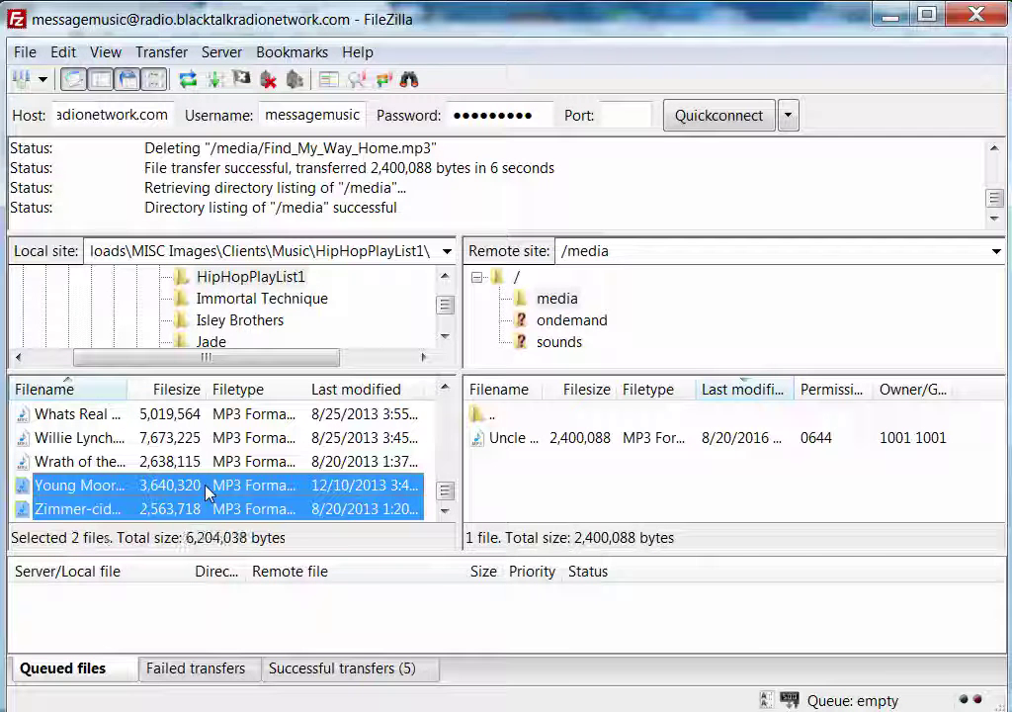
{"action": "left_click", "coordinate": [257, 460], "text": "shift"}
{"action": "left_click", "coordinate": [316, 438], "text": "shift"}
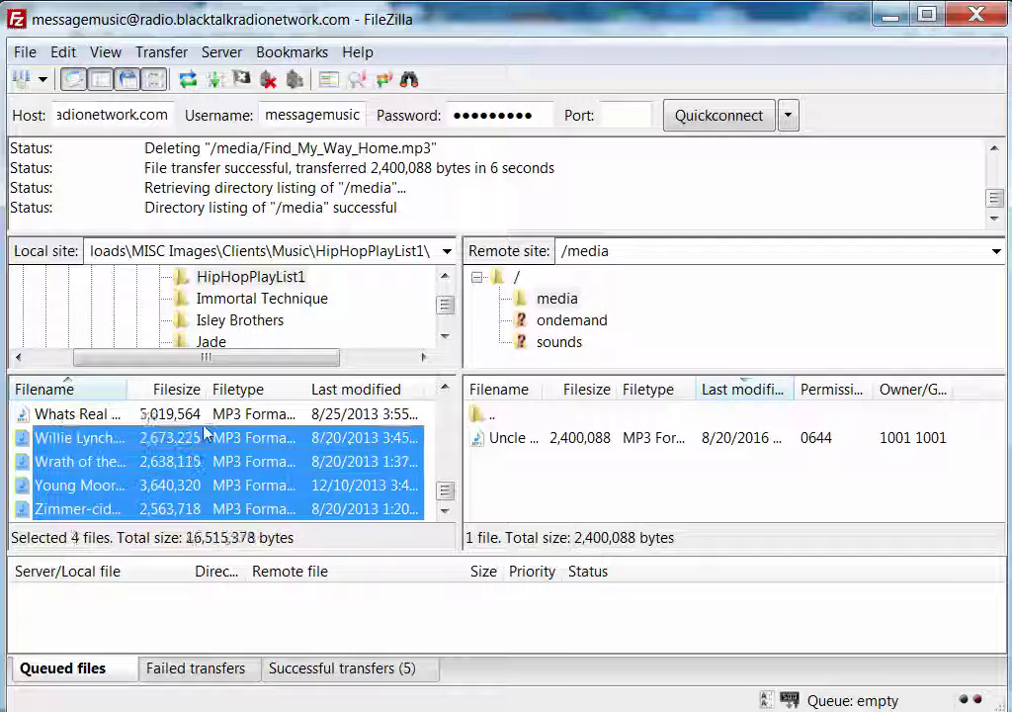
{"action": "left_click", "coordinate": [389, 420], "text": "shift"}
{"action": "left_click", "coordinate": [444, 389]}
{"action": "left_click", "coordinate": [445, 388]}
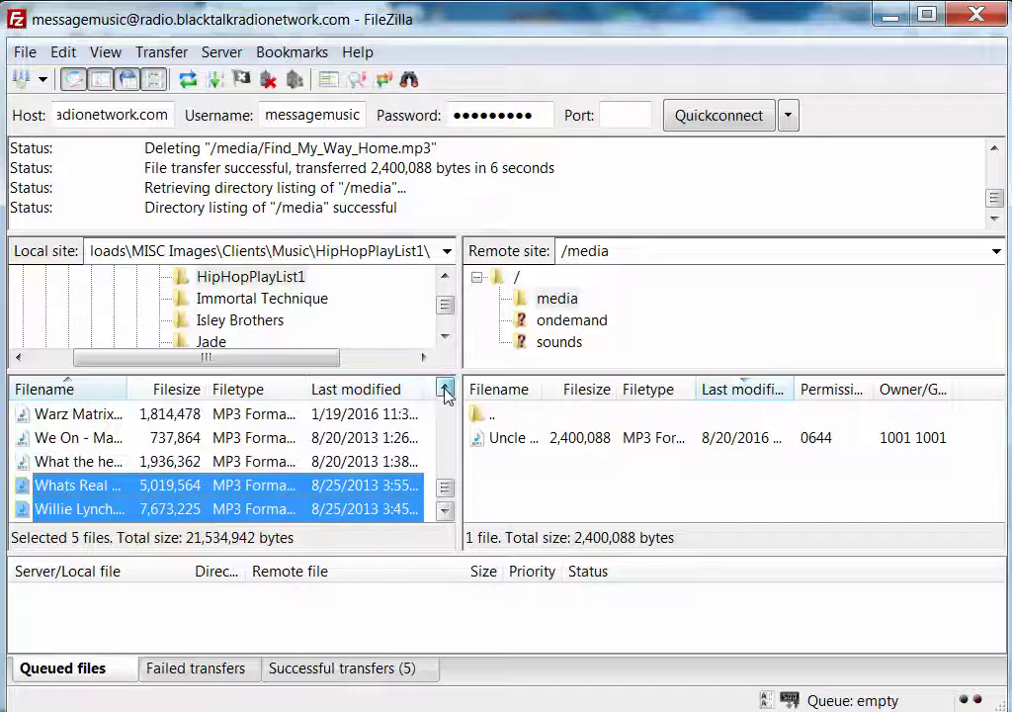
{"action": "left_click", "coordinate": [235, 461], "text": "shift"}
{"action": "left_click", "coordinate": [252, 438], "text": "shift"}
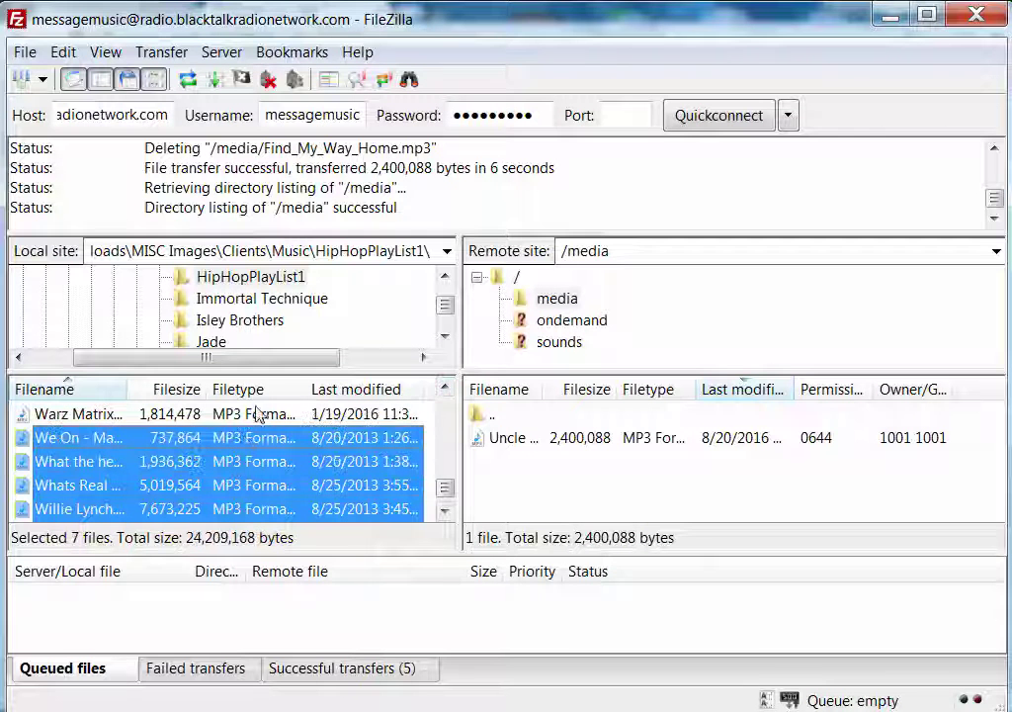
{"action": "left_click", "coordinate": [257, 415], "text": "shift"}
{"action": "left_click", "coordinate": [446, 390]}
{"action": "left_click", "coordinate": [446, 391]}
{"action": "left_click", "coordinate": [446, 391]}
{"action": "left_click", "coordinate": [445, 391]}
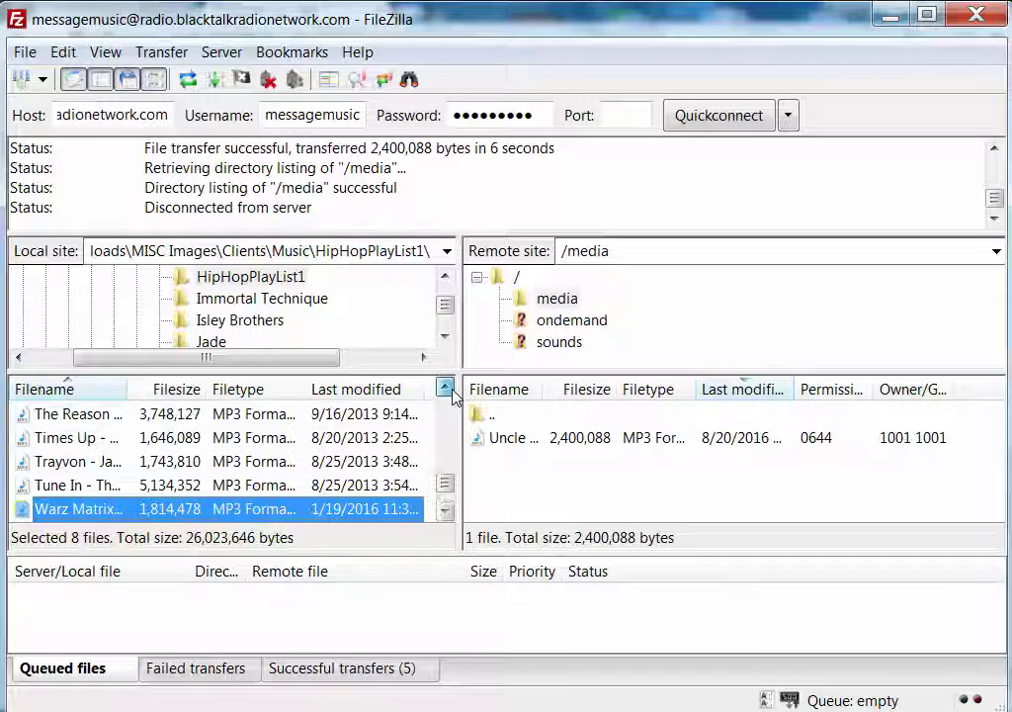
{"action": "left_click", "coordinate": [230, 484], "text": "shift"}
{"action": "left_click", "coordinate": [229, 461], "text": "shift"}
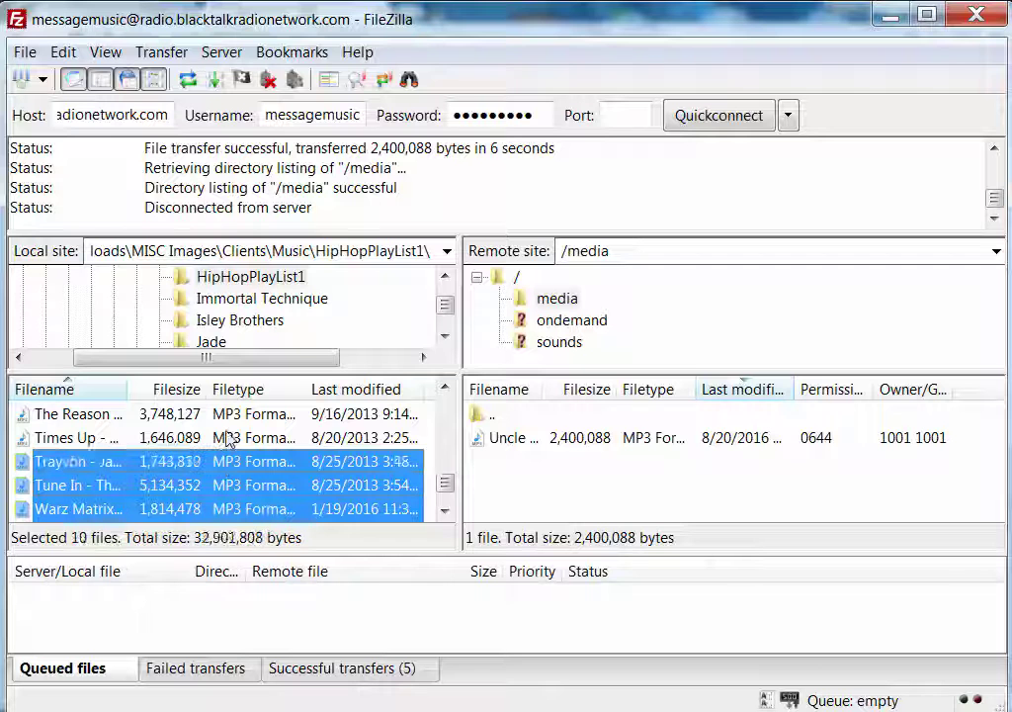
{"action": "left_click", "coordinate": [228, 437], "text": "shift"}
{"action": "left_click", "coordinate": [356, 413], "text": "shift"}
{"action": "left_click", "coordinate": [445, 389]}
{"action": "left_click", "coordinate": [445, 389]}
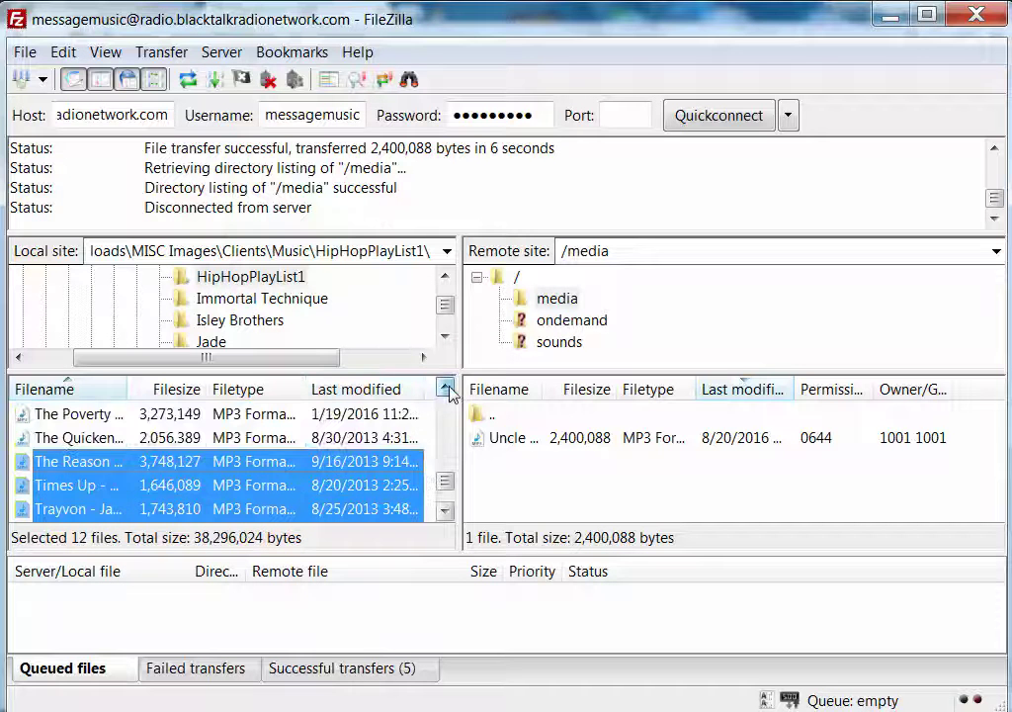
{"action": "left_click", "coordinate": [445, 389]}
{"action": "left_click", "coordinate": [445, 389]}
{"action": "left_click", "coordinate": [210, 485], "text": "shift"}
{"action": "left_click", "coordinate": [207, 461], "text": "shift"}
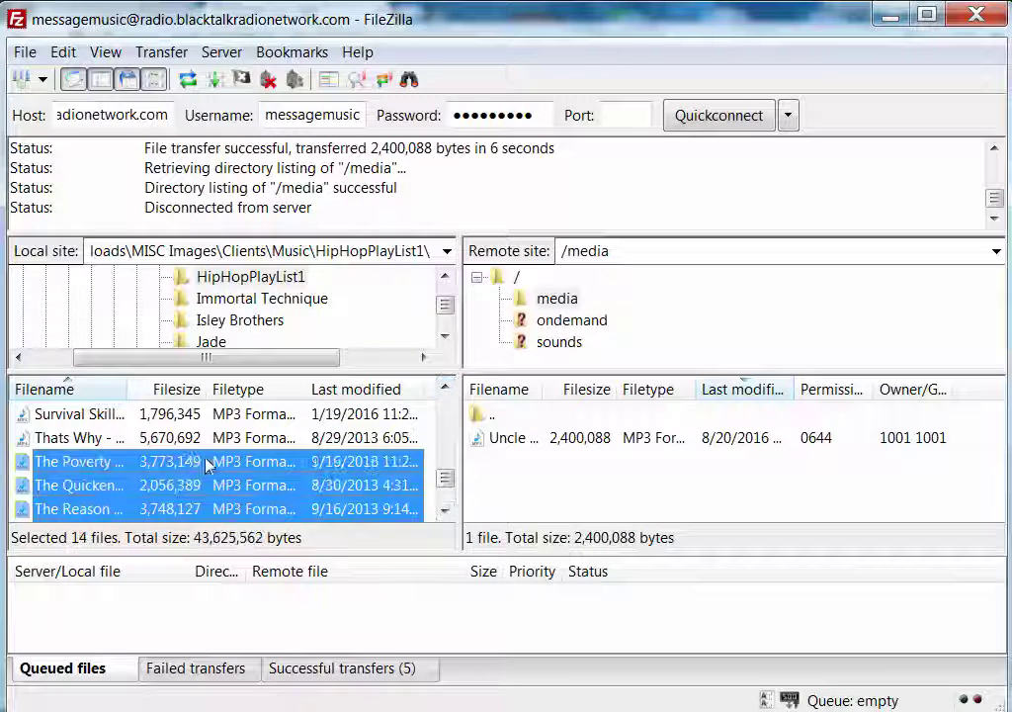
{"action": "left_click", "coordinate": [212, 437], "text": "shift"}
{"action": "left_click", "coordinate": [220, 415], "text": "shift"}
{"action": "left_click", "coordinate": [445, 389]}
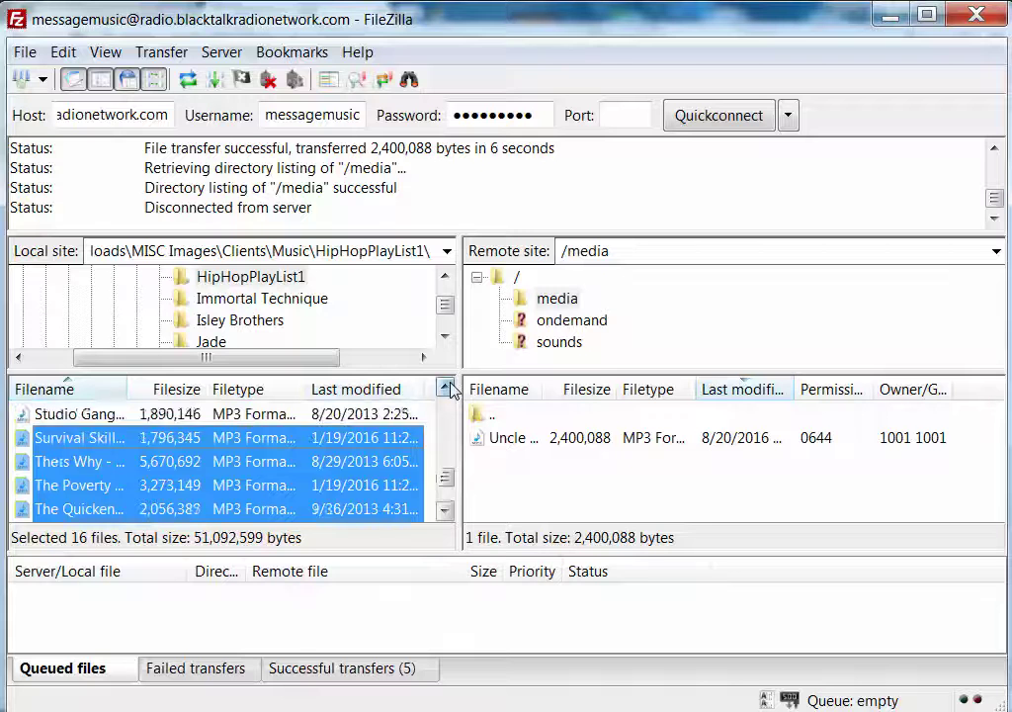
{"action": "left_click", "coordinate": [445, 389]}
{"action": "left_click", "coordinate": [445, 389]}
{"action": "left_click", "coordinate": [445, 388]}
Keep adding MP3s further up the list, deselecting the 1,796,345-byte file by mistake
{"action": "left_click", "coordinate": [197, 485], "text": "ctrl"}
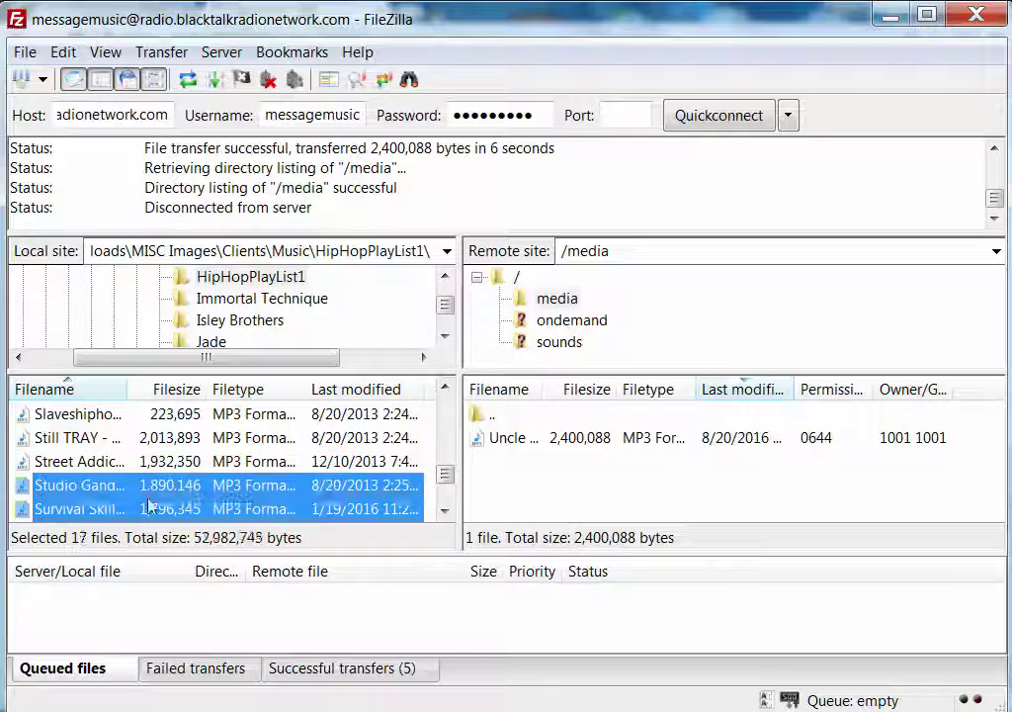
{"action": "left_click", "coordinate": [128, 509], "text": "ctrl"}
{"action": "left_click", "coordinate": [178, 461], "text": "ctrl"}
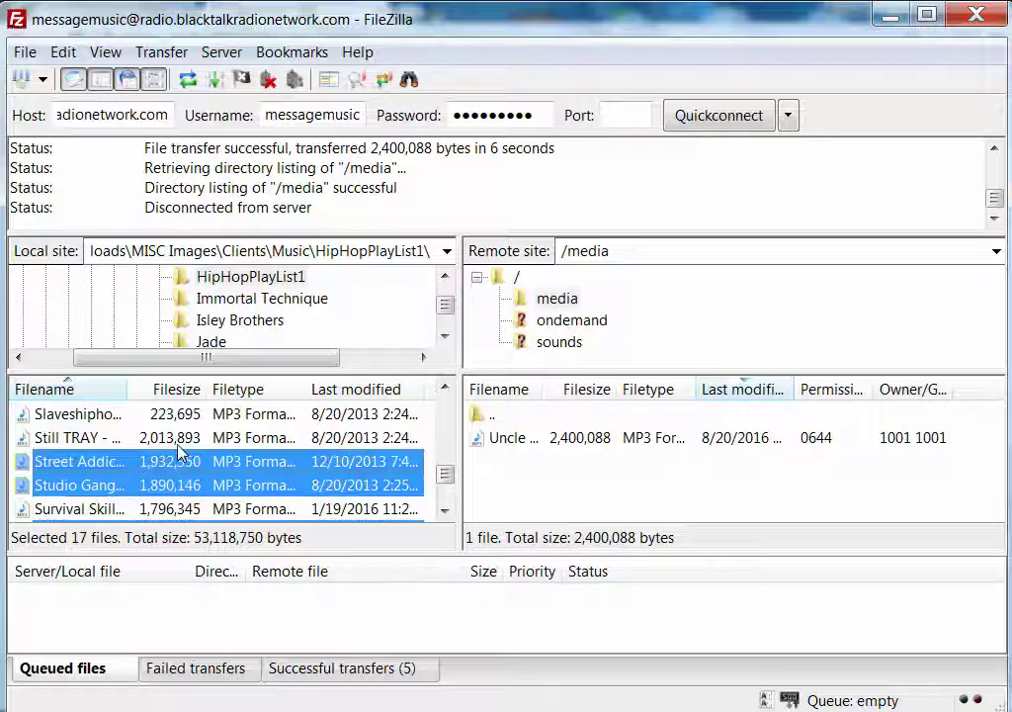
{"action": "left_click", "coordinate": [186, 437], "text": "ctrl"}
{"action": "left_click", "coordinate": [184, 416], "text": "ctrl"}
{"action": "left_click", "coordinate": [445, 388]}
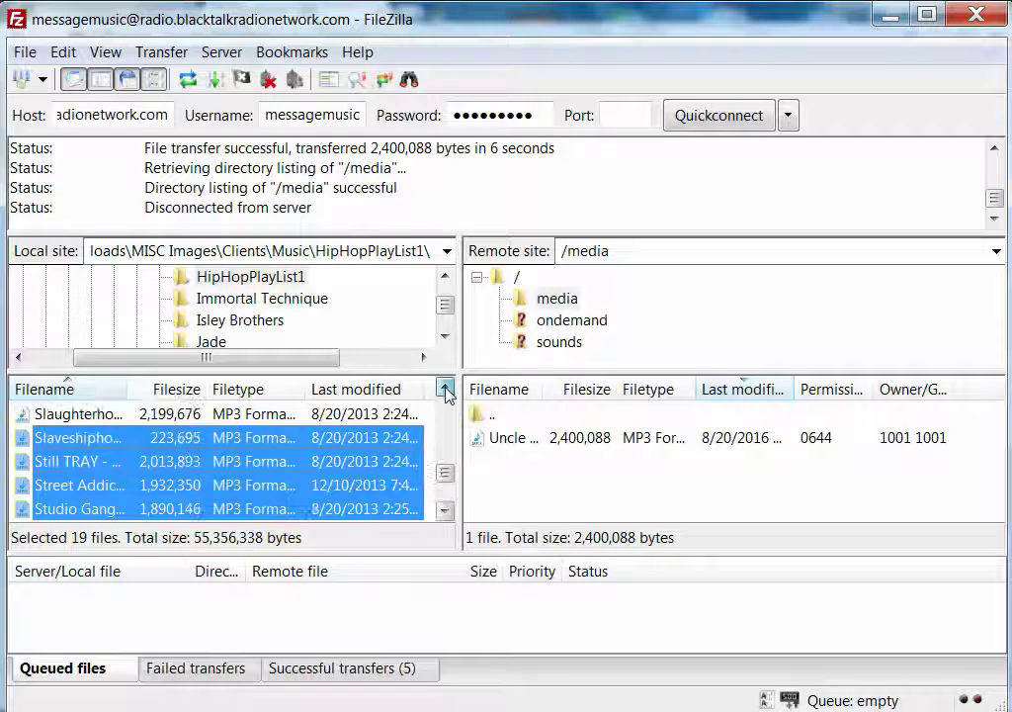
{"action": "left_click", "coordinate": [445, 388]}
{"action": "left_click", "coordinate": [445, 388]}
{"action": "left_click", "coordinate": [445, 389]}
{"action": "left_click", "coordinate": [445, 388]}
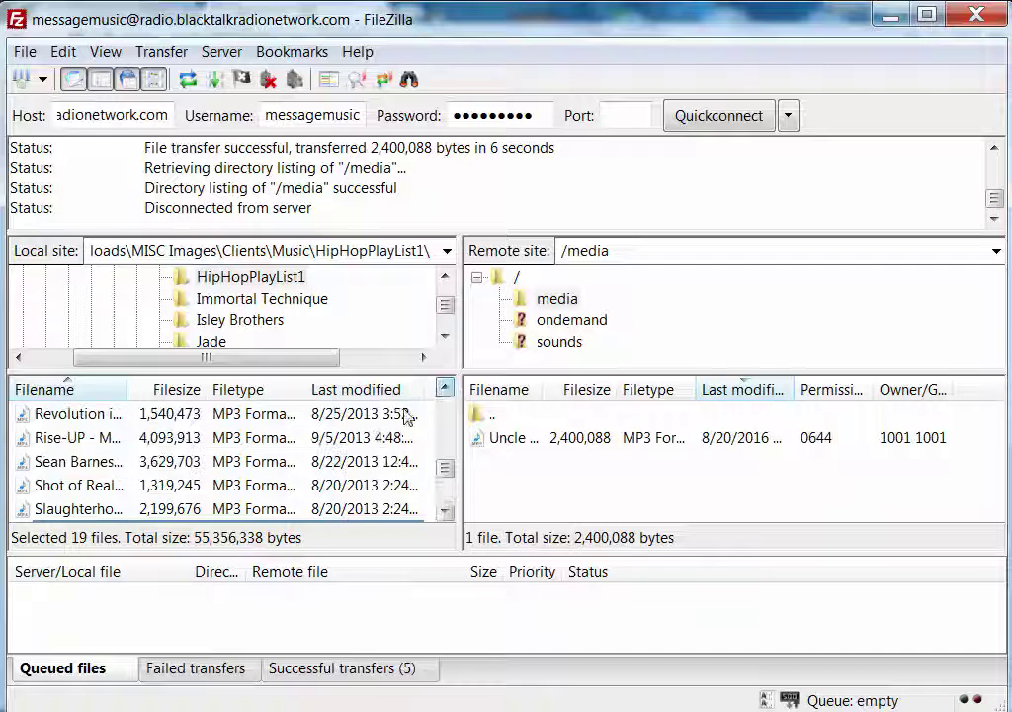
{"action": "left_click", "coordinate": [103, 490], "text": "ctrl"}
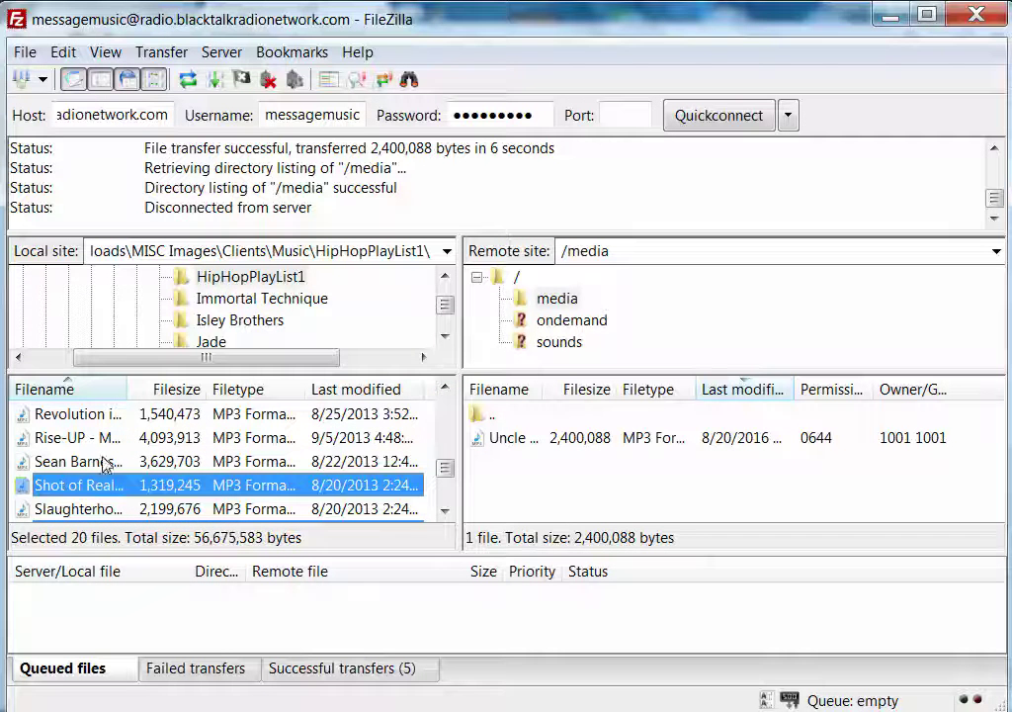
{"action": "left_click", "coordinate": [105, 464], "text": "ctrl"}
{"action": "left_click", "coordinate": [104, 438], "text": "ctrl"}
{"action": "left_click", "coordinate": [102, 415], "text": "ctrl"}
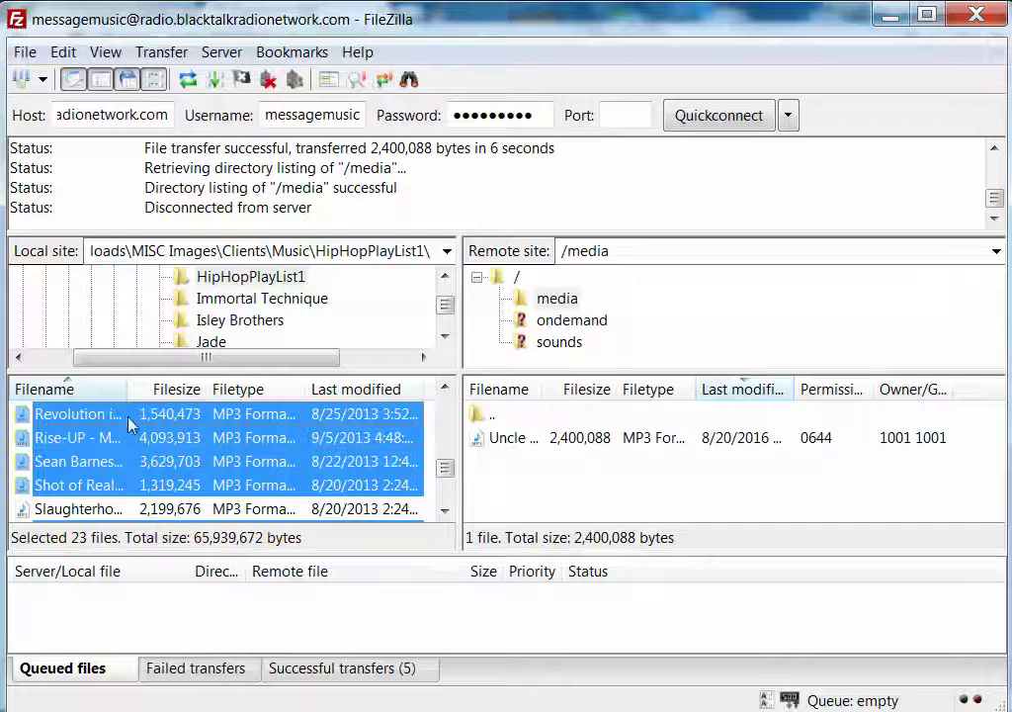
{"action": "left_click", "coordinate": [444, 388]}
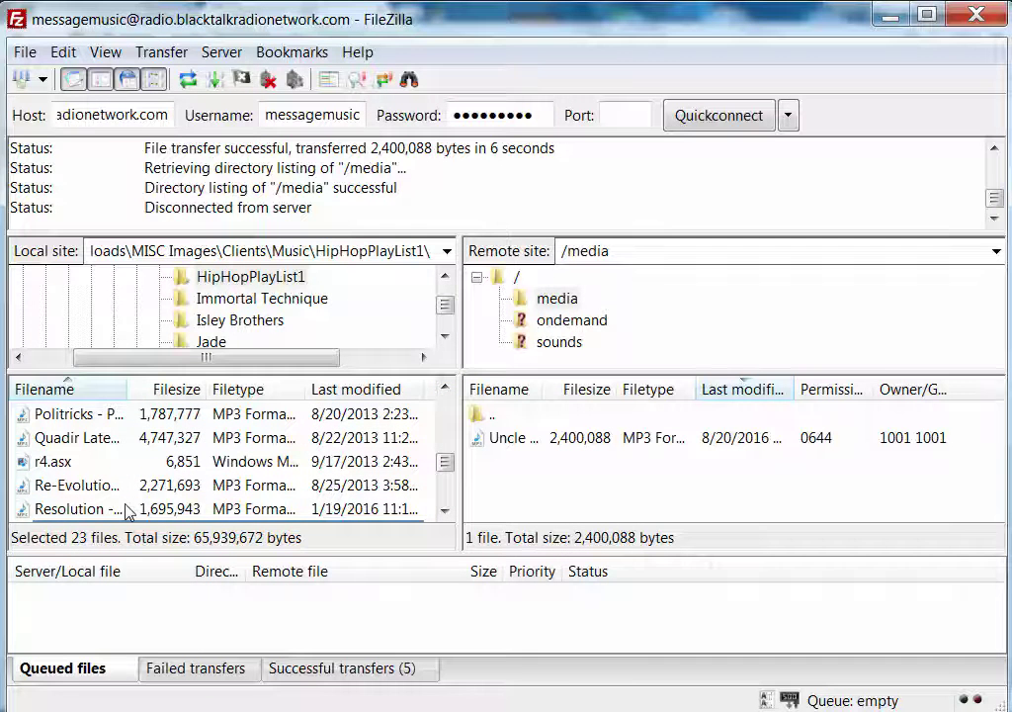
{"action": "left_click", "coordinate": [125, 509], "text": "ctrl"}
{"action": "left_click", "coordinate": [104, 488], "text": "ctrl"}
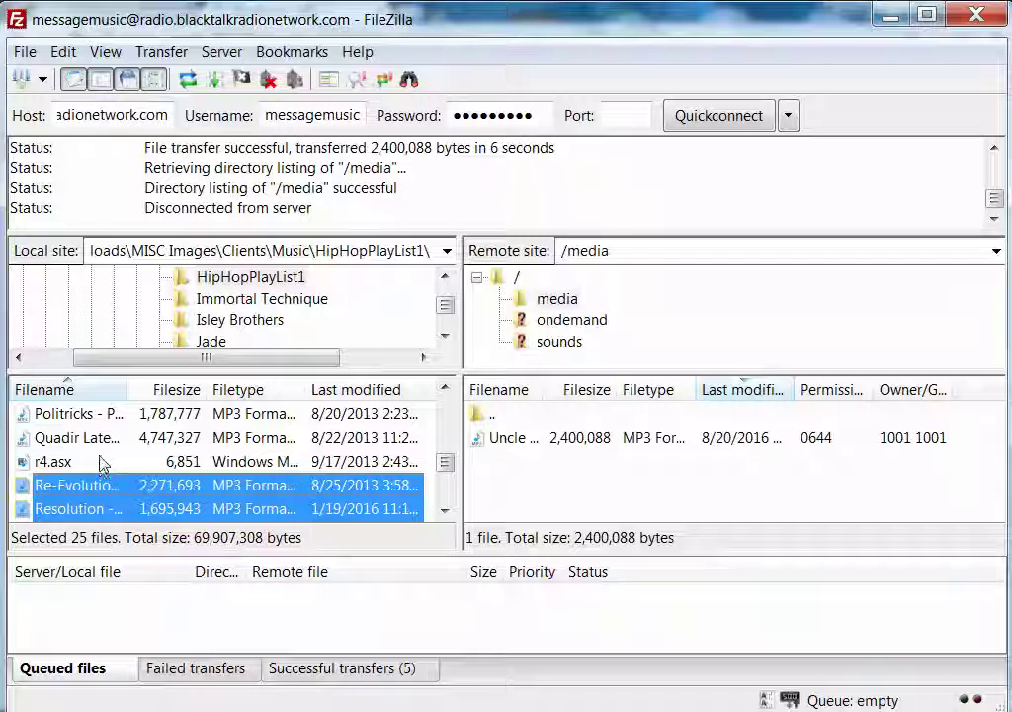
{"action": "left_click", "coordinate": [109, 438], "text": "ctrl"}
{"action": "left_click", "coordinate": [97, 414], "text": "ctrl"}
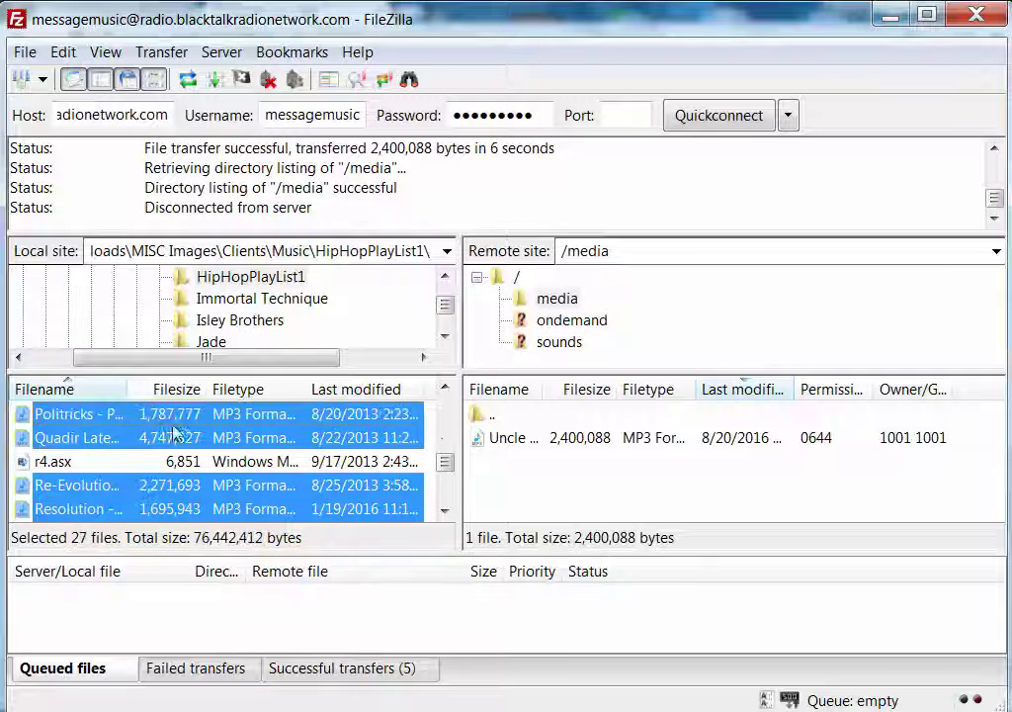
{"action": "left_click", "coordinate": [446, 390]}
{"action": "left_click", "coordinate": [446, 389]}
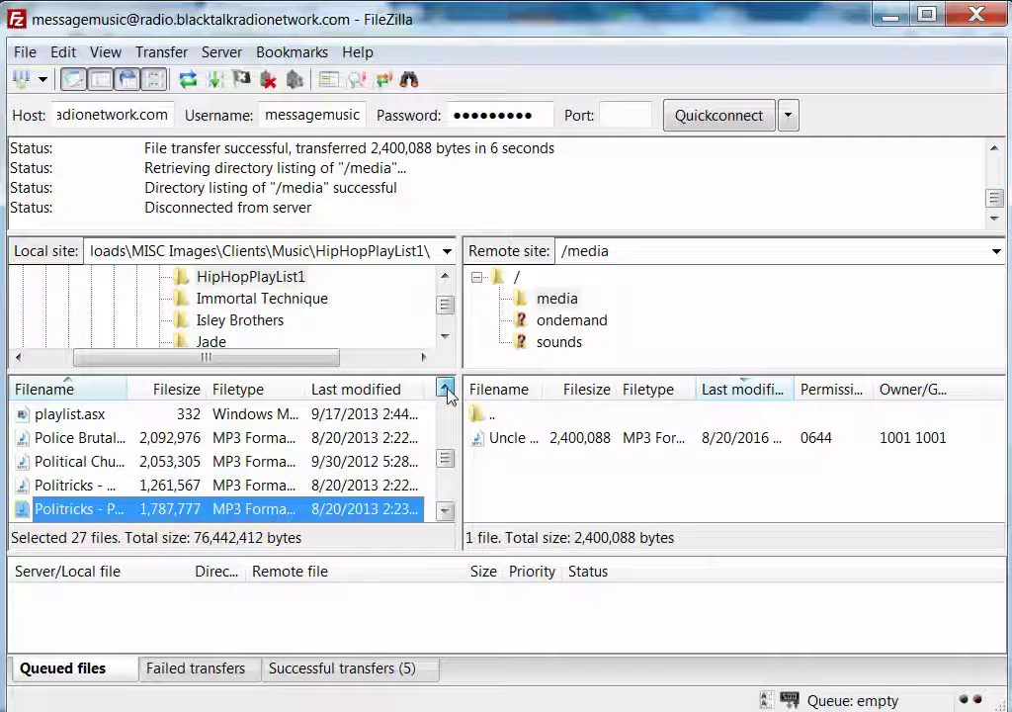
{"action": "left_click", "coordinate": [446, 389]}
{"action": "left_click", "coordinate": [49, 508], "text": "ctrl"}
{"action": "left_click", "coordinate": [71, 485], "text": "ctrl"}
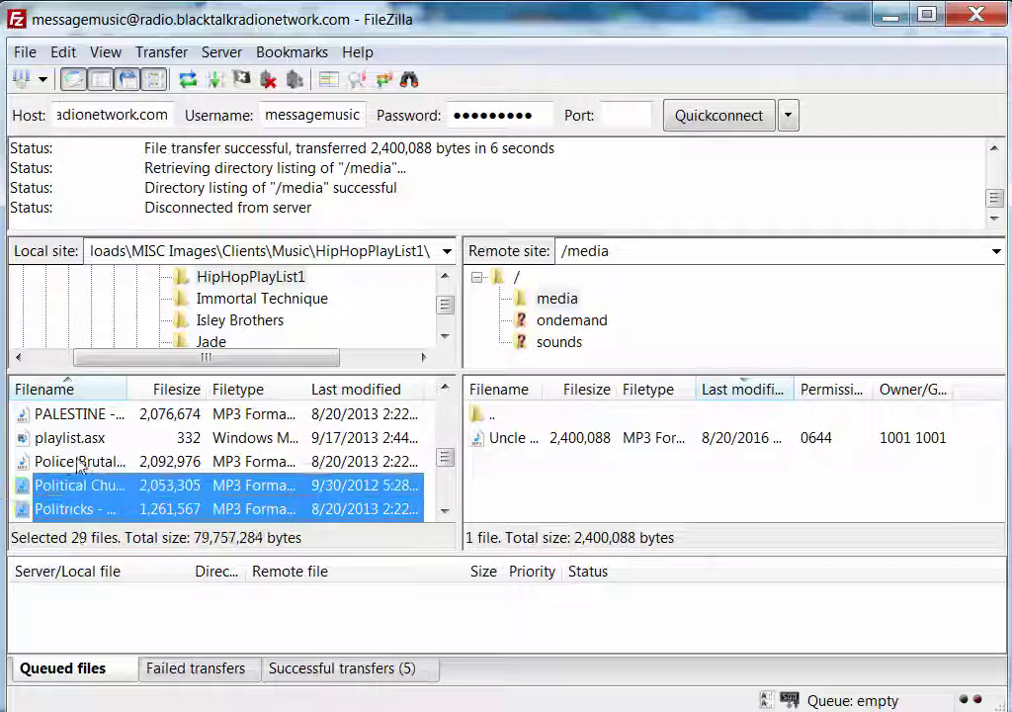
{"action": "left_click", "coordinate": [79, 461], "text": "ctrl"}
{"action": "left_click", "coordinate": [96, 417], "text": "ctrl"}
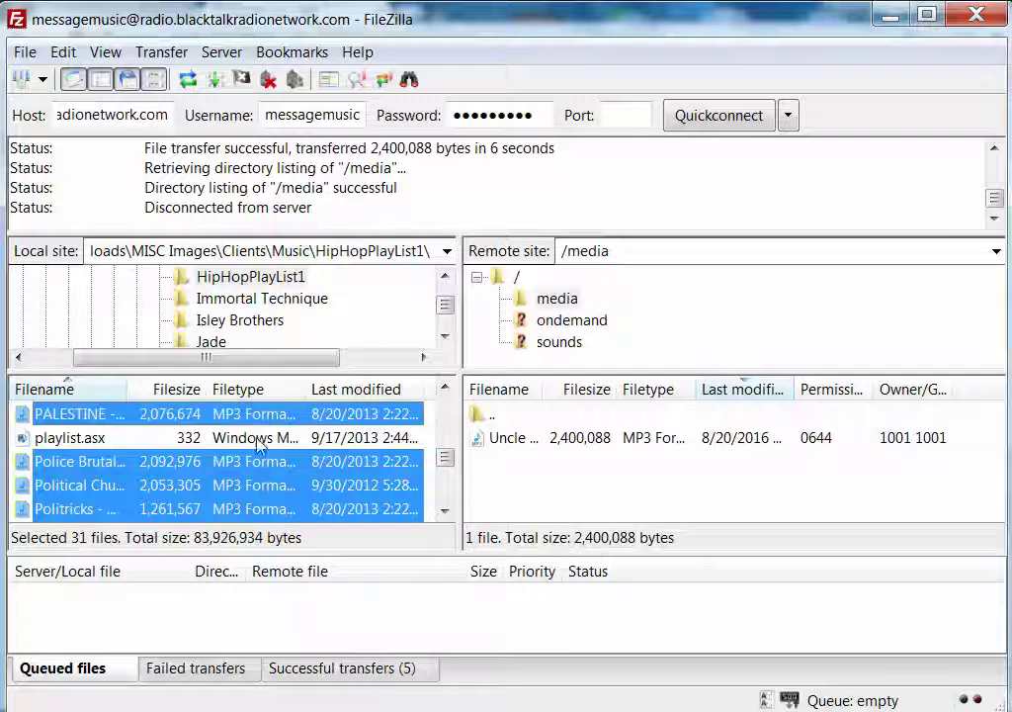
{"action": "left_click", "coordinate": [446, 390]}
{"action": "left_click", "coordinate": [446, 389]}
{"action": "left_click", "coordinate": [446, 390]}
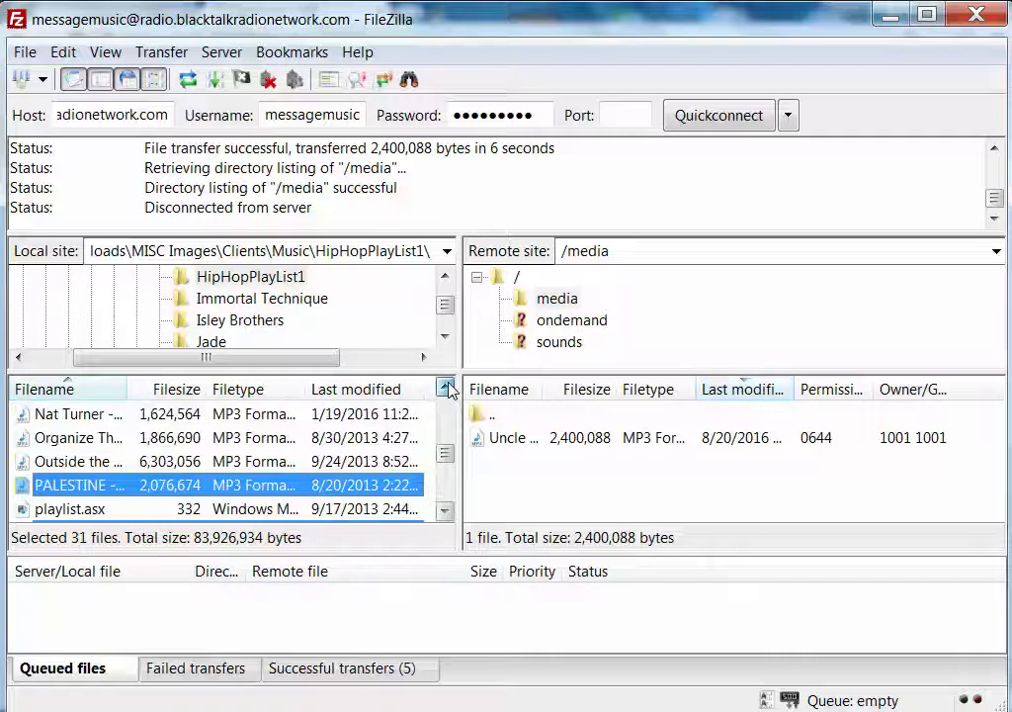
{"action": "left_click", "coordinate": [446, 389]}
{"action": "left_click", "coordinate": [446, 390]}
Add more tracks, including Militant feat (H Rap Brown), Mathematics - Mos Def and Hip Hop.mp3
{"action": "left_click", "coordinate": [77, 509], "text": "ctrl"}
{"action": "left_click", "coordinate": [79, 485], "text": "ctrl"}
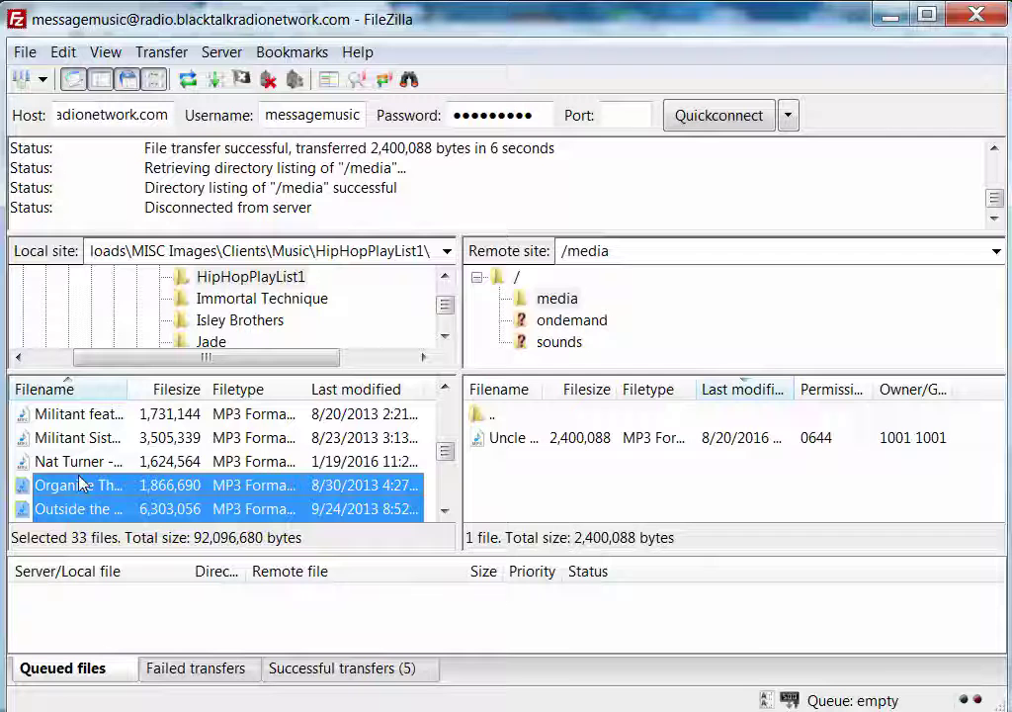
{"action": "left_click", "coordinate": [79, 461], "text": "ctrl"}
{"action": "left_click", "coordinate": [84, 437], "text": "ctrl"}
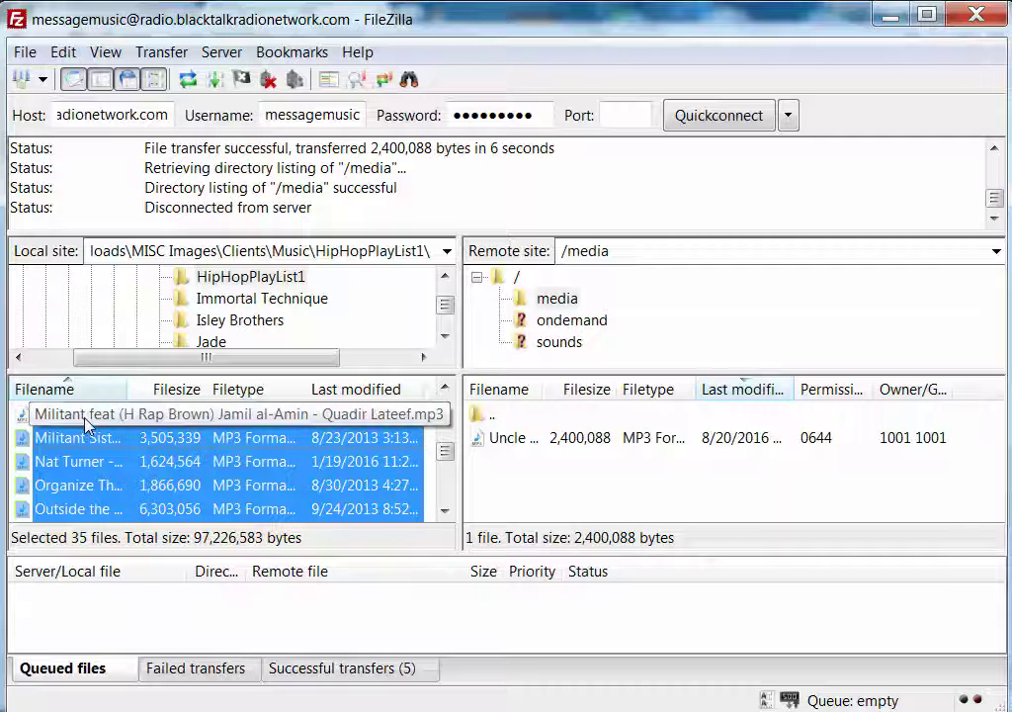
{"action": "left_click", "coordinate": [85, 423], "text": "ctrl"}
{"action": "left_click", "coordinate": [446, 390]}
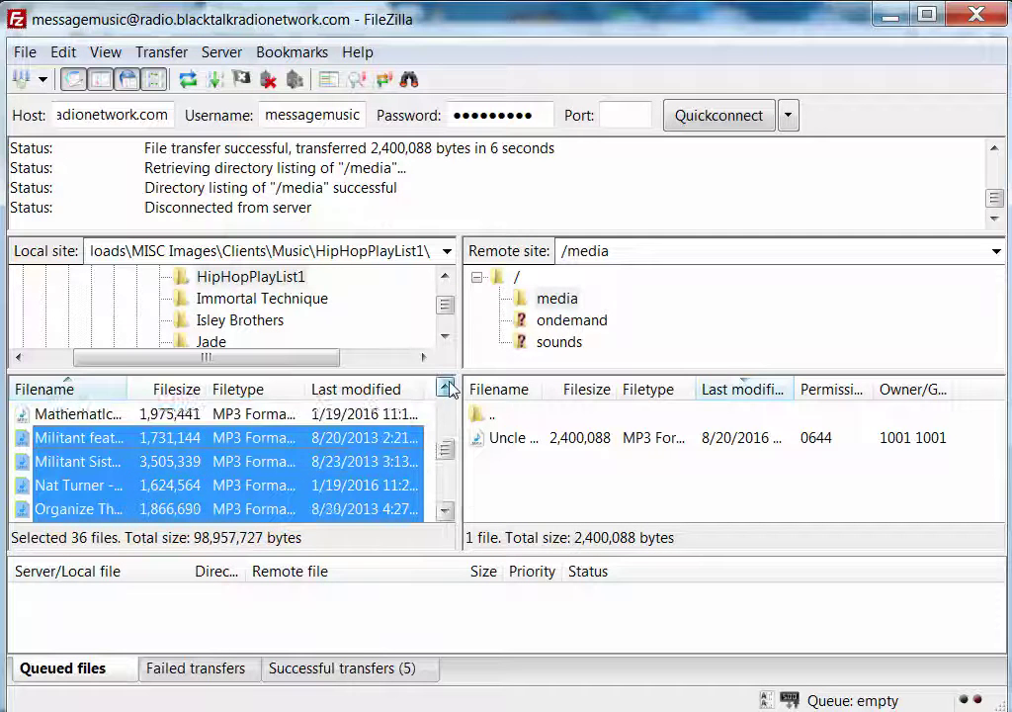
{"action": "left_click", "coordinate": [446, 389]}
{"action": "left_click", "coordinate": [446, 389]}
{"action": "left_click", "coordinate": [446, 389]}
{"action": "left_click", "coordinate": [446, 389]}
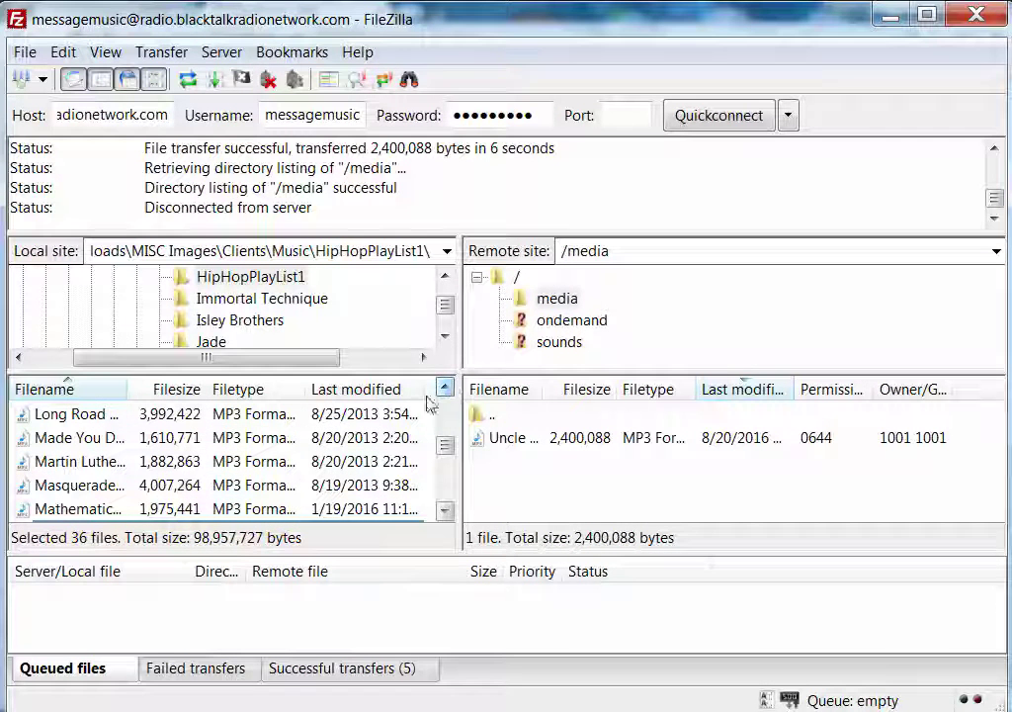
{"action": "left_click", "coordinate": [70, 509], "text": "ctrl"}
{"action": "left_click", "coordinate": [81, 485], "text": "ctrl"}
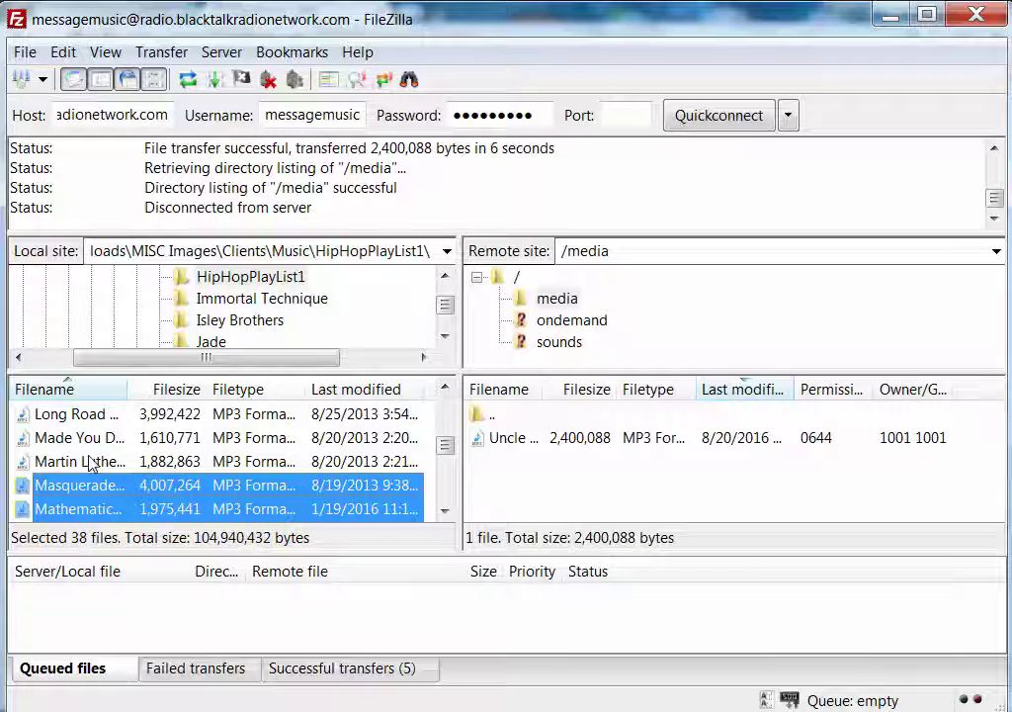
{"action": "left_click", "coordinate": [62, 461], "text": "ctrl"}
{"action": "left_click", "coordinate": [89, 438], "text": "ctrl"}
{"action": "left_click", "coordinate": [394, 414], "text": "ctrl"}
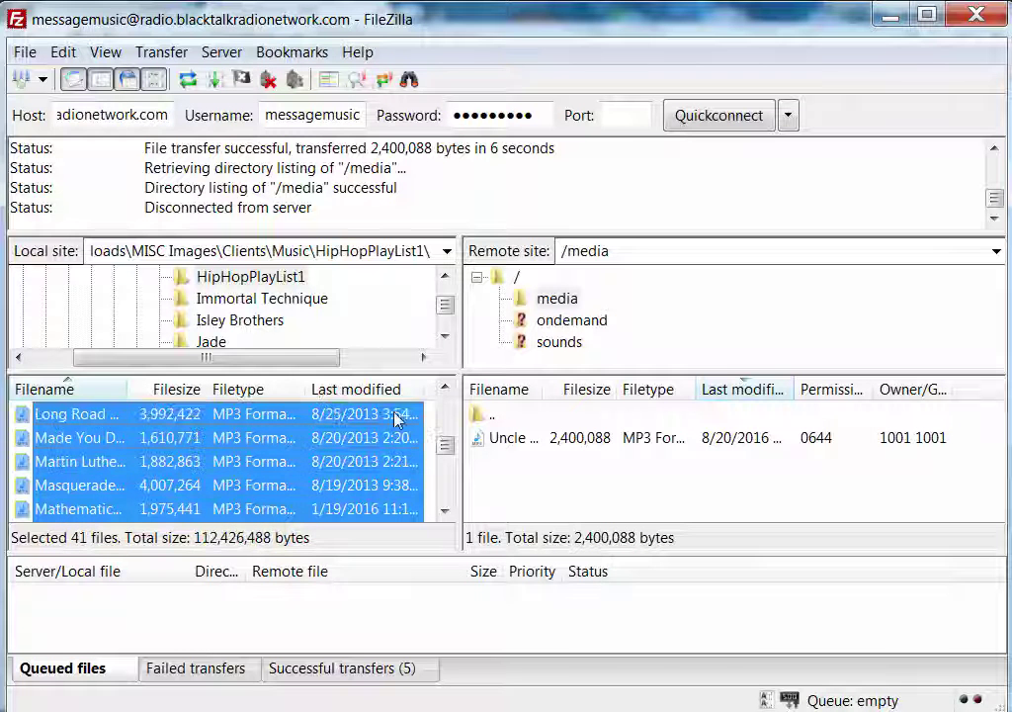
{"action": "left_click", "coordinate": [446, 389]}
{"action": "left_click", "coordinate": [445, 389]}
{"action": "left_click", "coordinate": [446, 390]}
{"action": "left_click", "coordinate": [446, 389]}
{"action": "left_click", "coordinate": [96, 485], "text": "ctrl"}
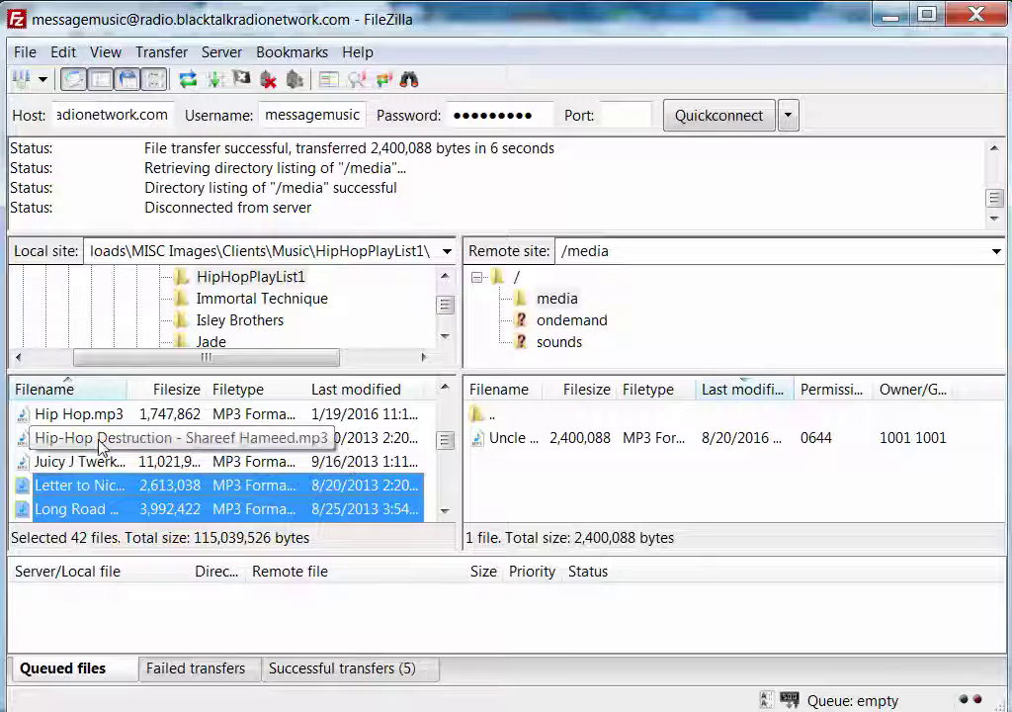
{"action": "left_click", "coordinate": [97, 442], "text": "ctrl"}
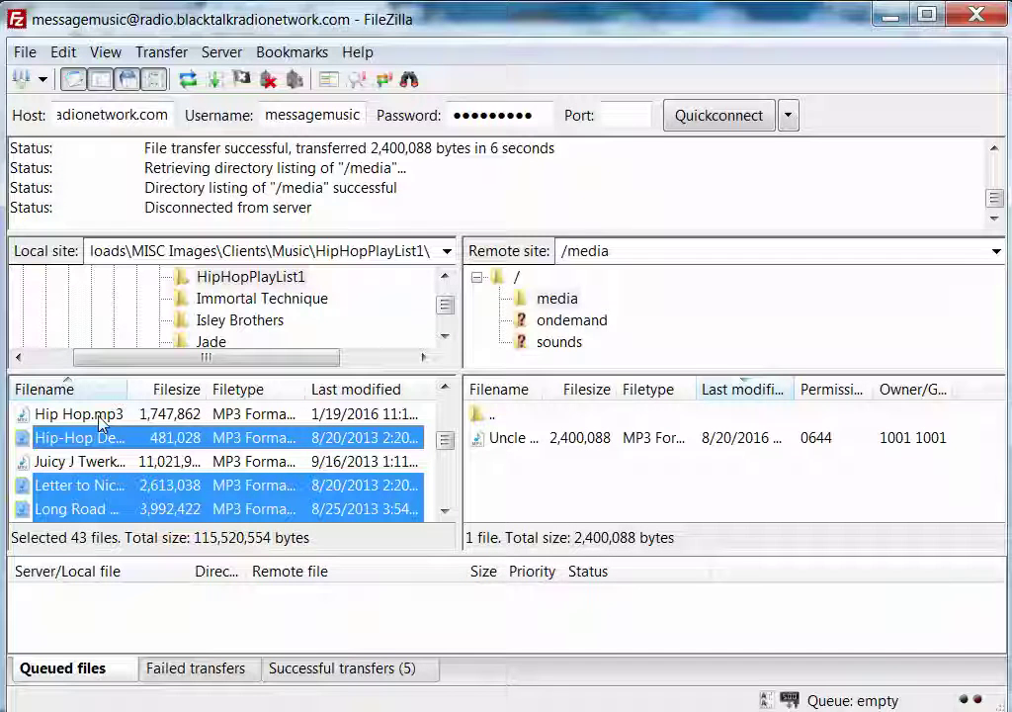
{"action": "left_click", "coordinate": [99, 417], "text": "ctrl"}
{"action": "left_click", "coordinate": [445, 389]}
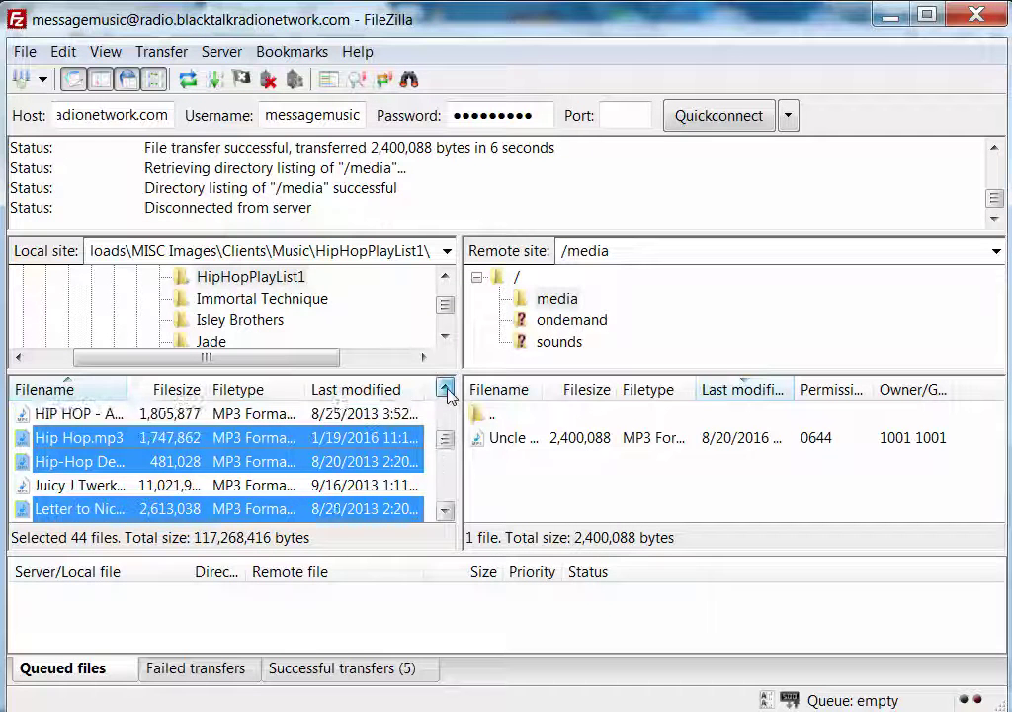
{"action": "left_click", "coordinate": [445, 389]}
{"action": "left_click", "coordinate": [445, 389]}
{"action": "left_click", "coordinate": [444, 389]}
{"action": "left_click", "coordinate": [444, 389]}
{"action": "left_click", "coordinate": [84, 508], "text": "ctrl"}
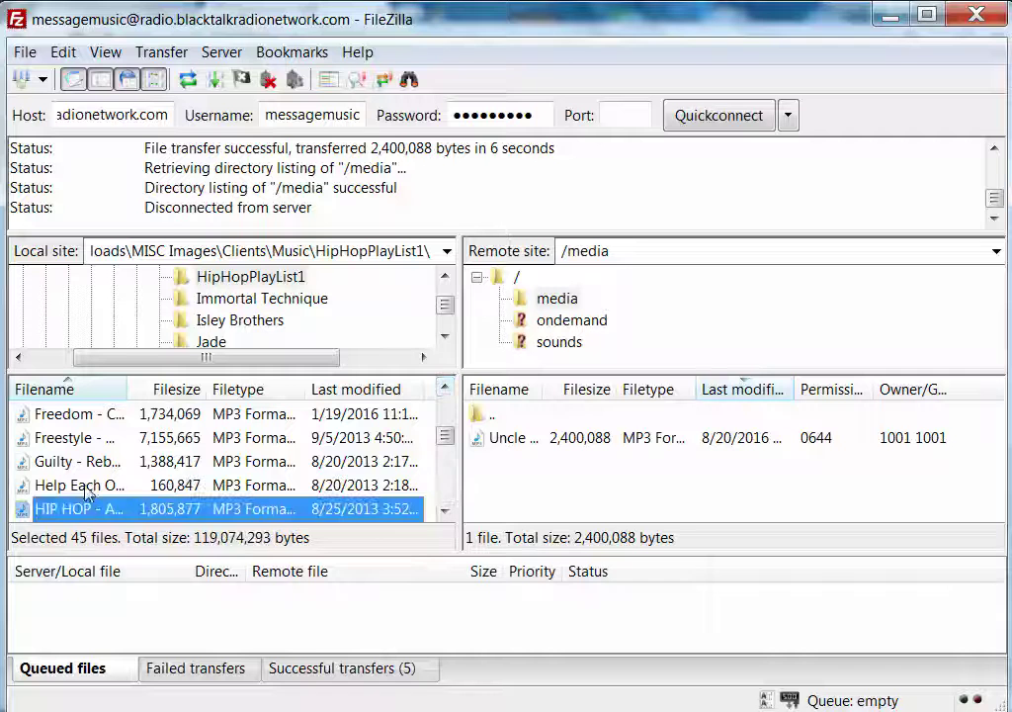
{"action": "left_click", "coordinate": [85, 484], "text": "ctrl"}
{"action": "left_click", "coordinate": [89, 461], "text": "ctrl"}
{"action": "left_click", "coordinate": [87, 438], "text": "ctrl"}
{"action": "left_click", "coordinate": [91, 417], "text": "ctrl"}
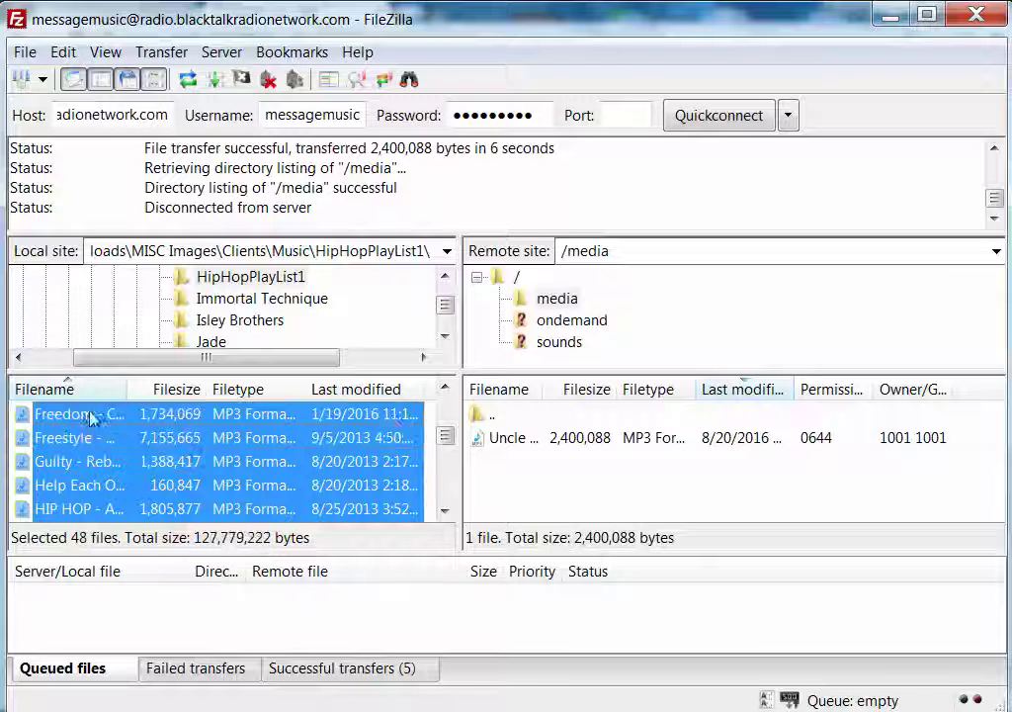
{"action": "left_click", "coordinate": [445, 389]}
{"action": "left_click", "coordinate": [445, 388]}
{"action": "left_click", "coordinate": [445, 388]}
{"action": "left_click", "coordinate": [445, 388]}
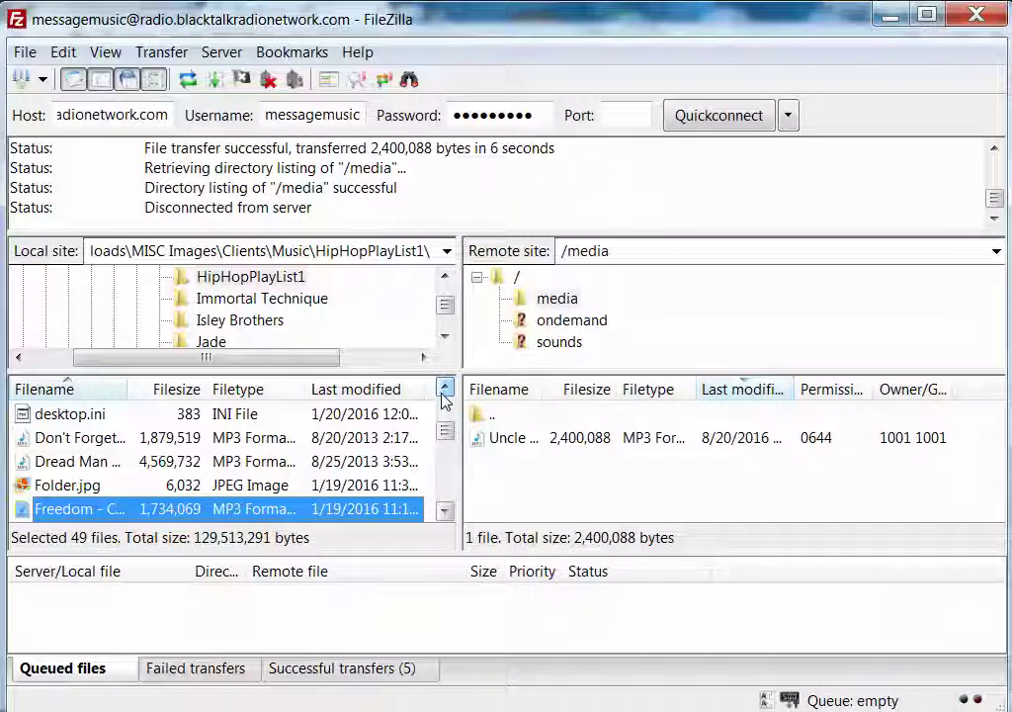
Finish the 58-file selection with Dread Man, CINEMATIC, Bin Laden through Another Recipe
{"action": "left_click", "coordinate": [148, 461], "text": "ctrl"}
{"action": "left_click", "coordinate": [131, 438], "text": "ctrl"}
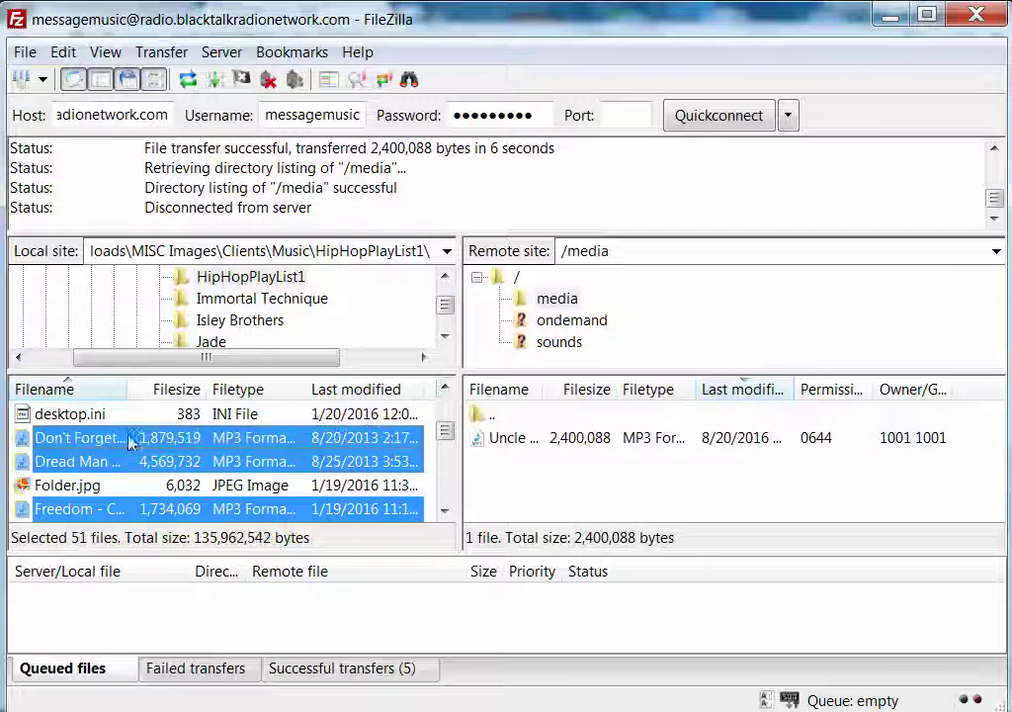
{"action": "left_click", "coordinate": [444, 388]}
{"action": "left_click", "coordinate": [451, 391]}
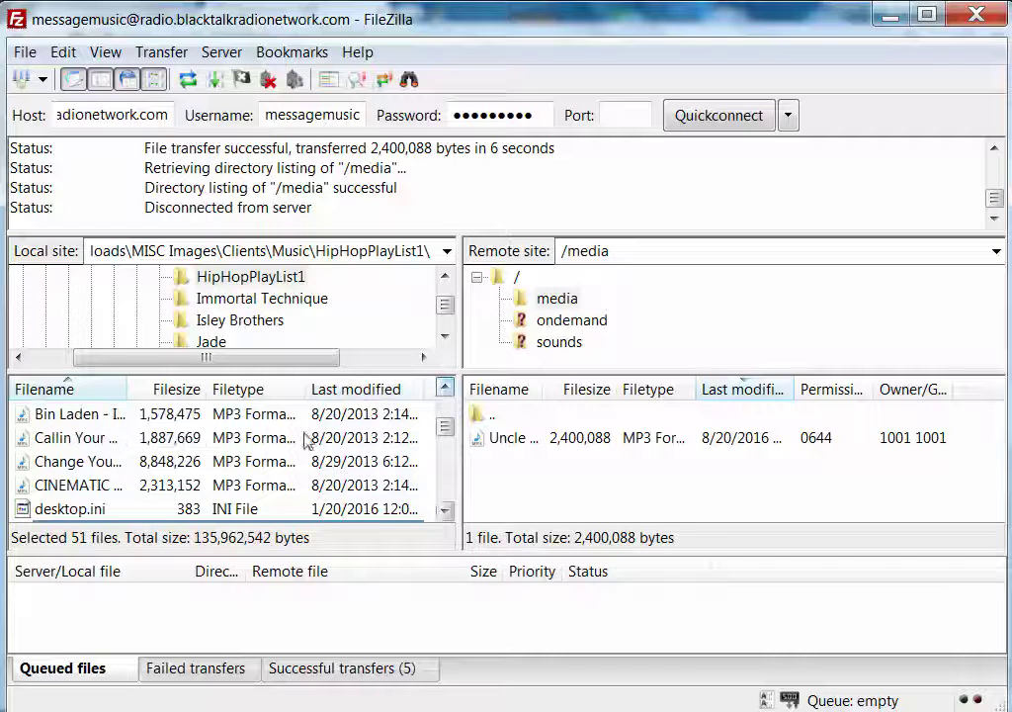
{"action": "left_click", "coordinate": [95, 485], "text": "ctrl"}
{"action": "left_click", "coordinate": [99, 461], "text": "ctrl"}
{"action": "left_click", "coordinate": [109, 437], "text": "ctrl"}
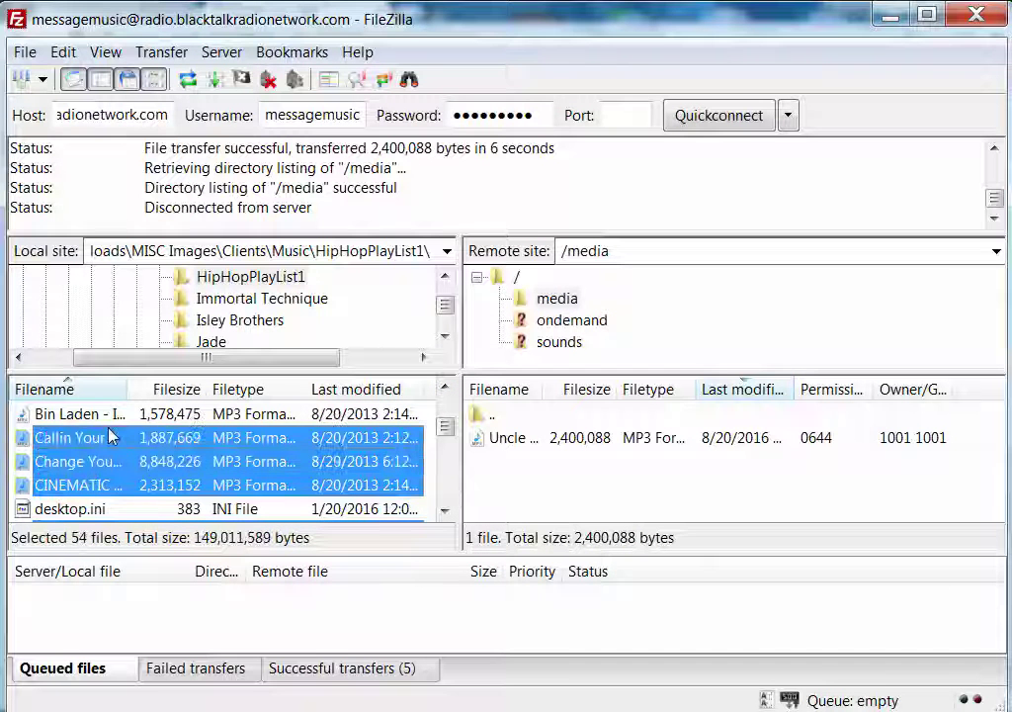
{"action": "left_click", "coordinate": [98, 414], "text": "ctrl"}
{"action": "left_click", "coordinate": [447, 389]}
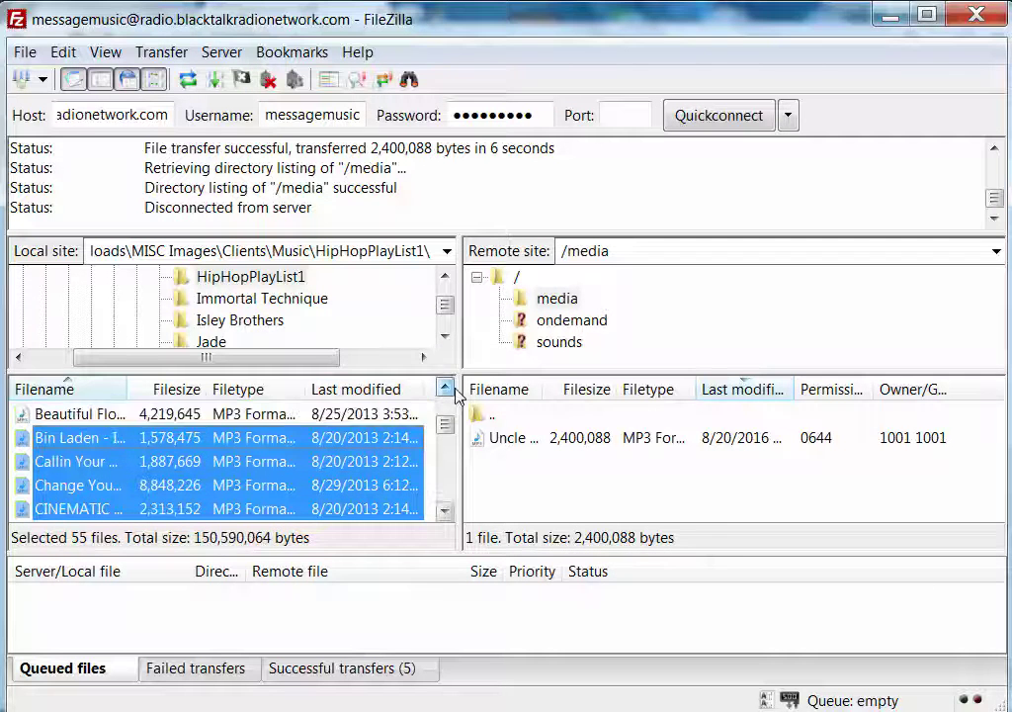
{"action": "left_click", "coordinate": [447, 389]}
{"action": "left_click", "coordinate": [124, 484], "text": "ctrl"}
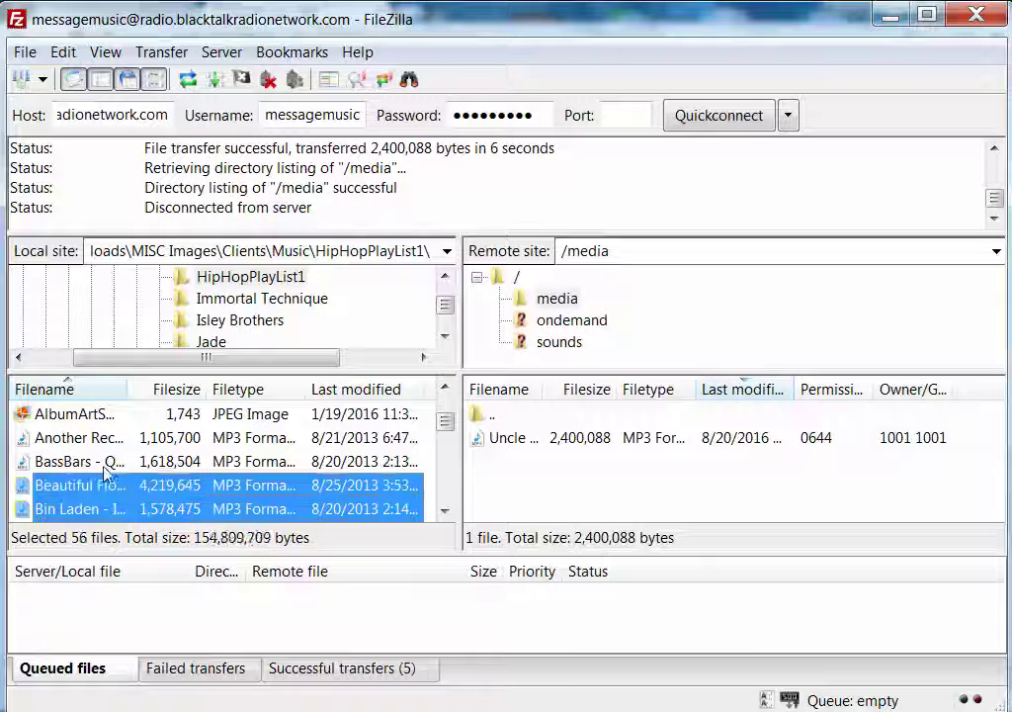
{"action": "left_click", "coordinate": [106, 461], "text": "ctrl"}
{"action": "left_click", "coordinate": [106, 438], "text": "ctrl"}
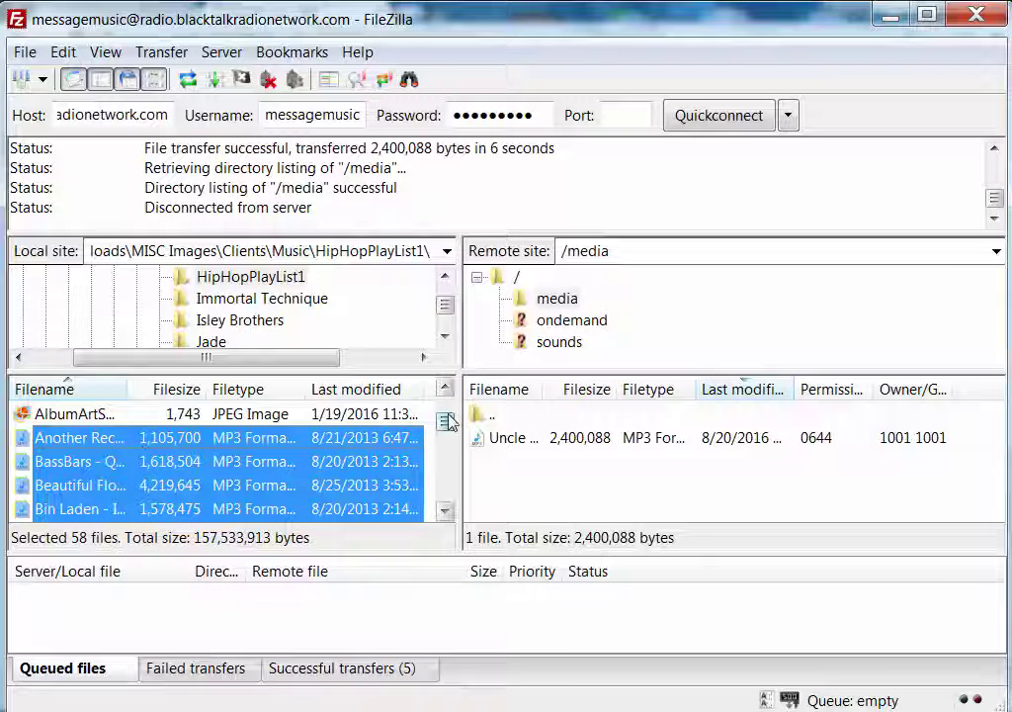
{"action": "scroll", "coordinate": [446, 421], "scroll_direction": "down", "scroll_amount": 5}
{"action": "scroll", "coordinate": [447, 421], "scroll_direction": "up", "scroll_amount": 5}
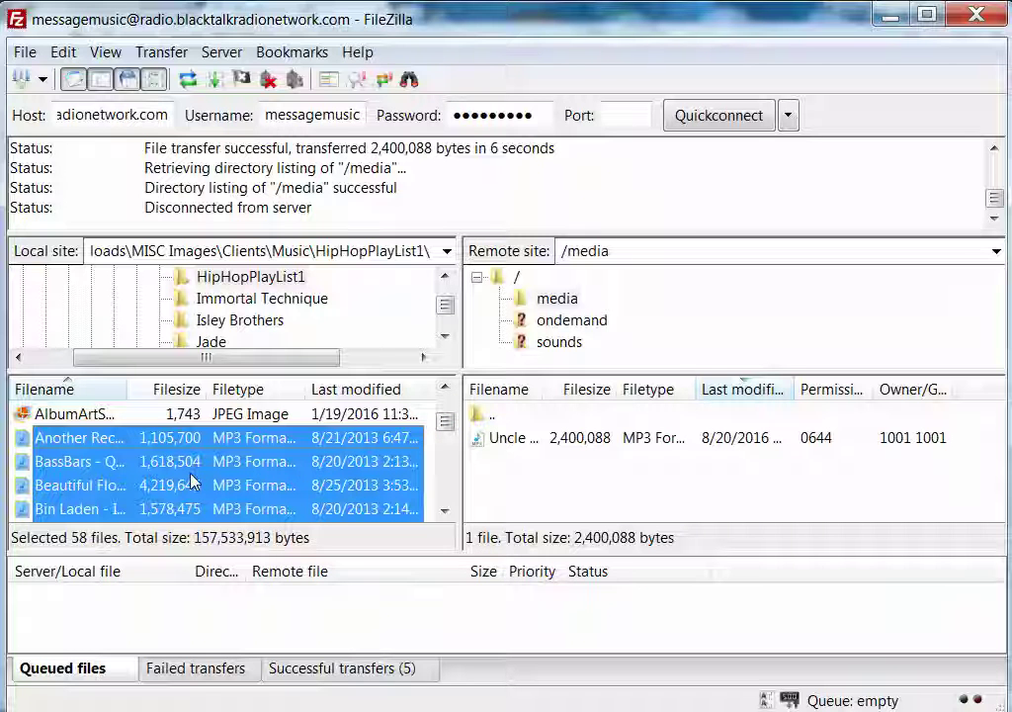
Upload the 58 selected MP3s into the server's /media folder
{"action": "left_click_drag", "start_coordinate": [193, 481], "coordinate": [563, 480]}
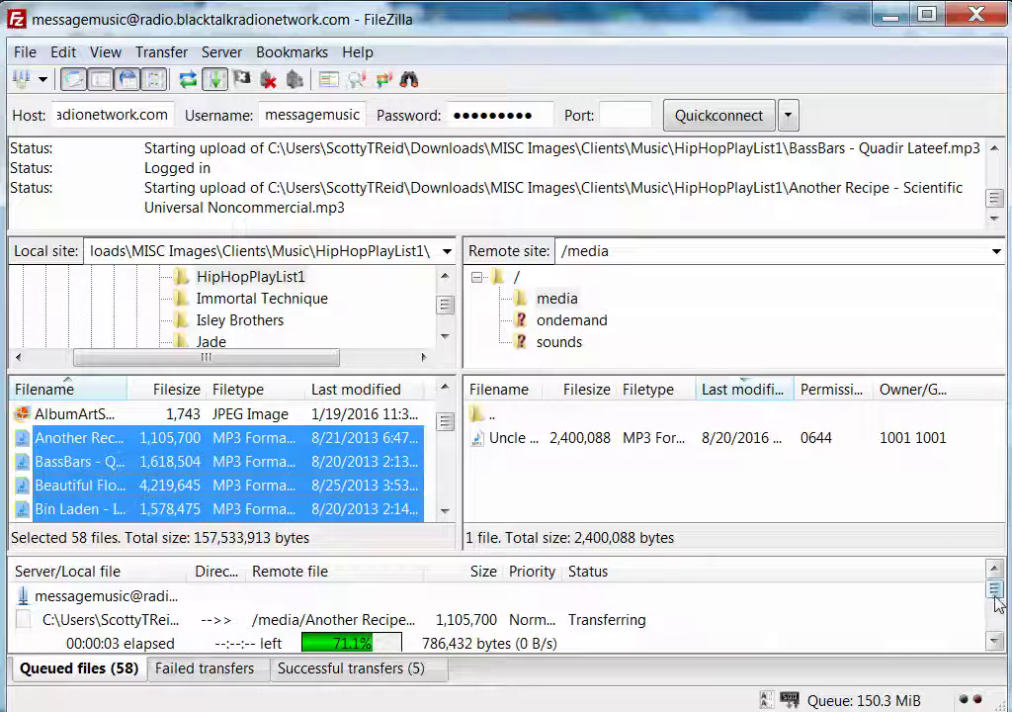
{"action": "left_click", "coordinate": [996, 644]}
{"action": "left_click", "coordinate": [996, 644]}
{"action": "left_click", "coordinate": [996, 643]}
{"action": "left_click", "coordinate": [996, 643]}
{"action": "left_click", "coordinate": [996, 643]}
{"action": "left_click", "coordinate": [996, 644]}
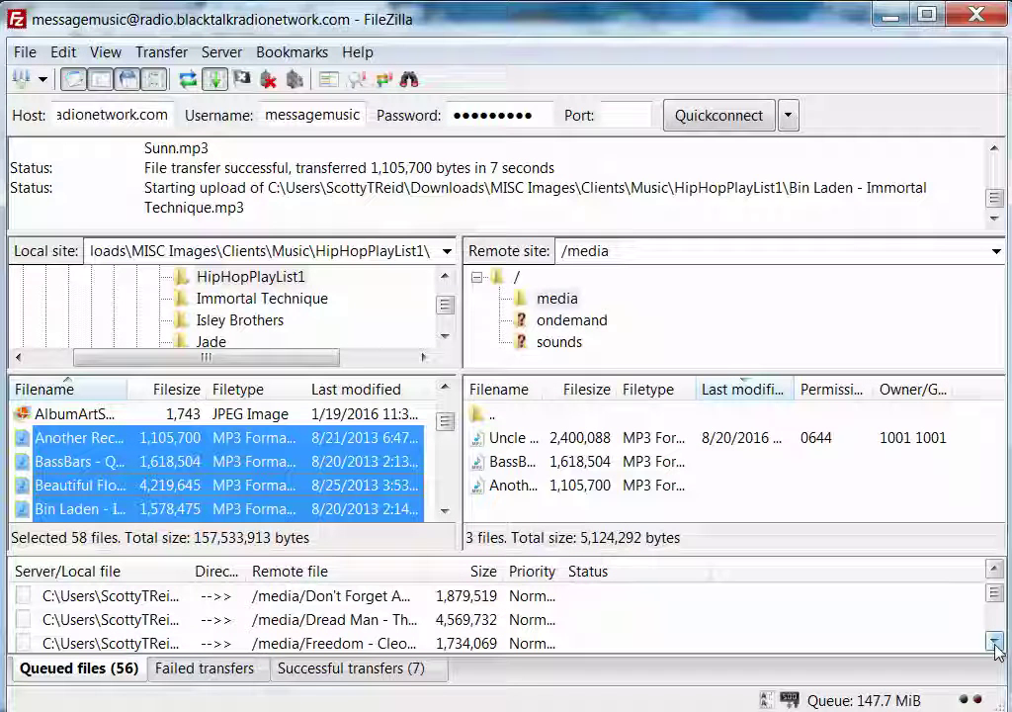
{"action": "left_click", "coordinate": [996, 644]}
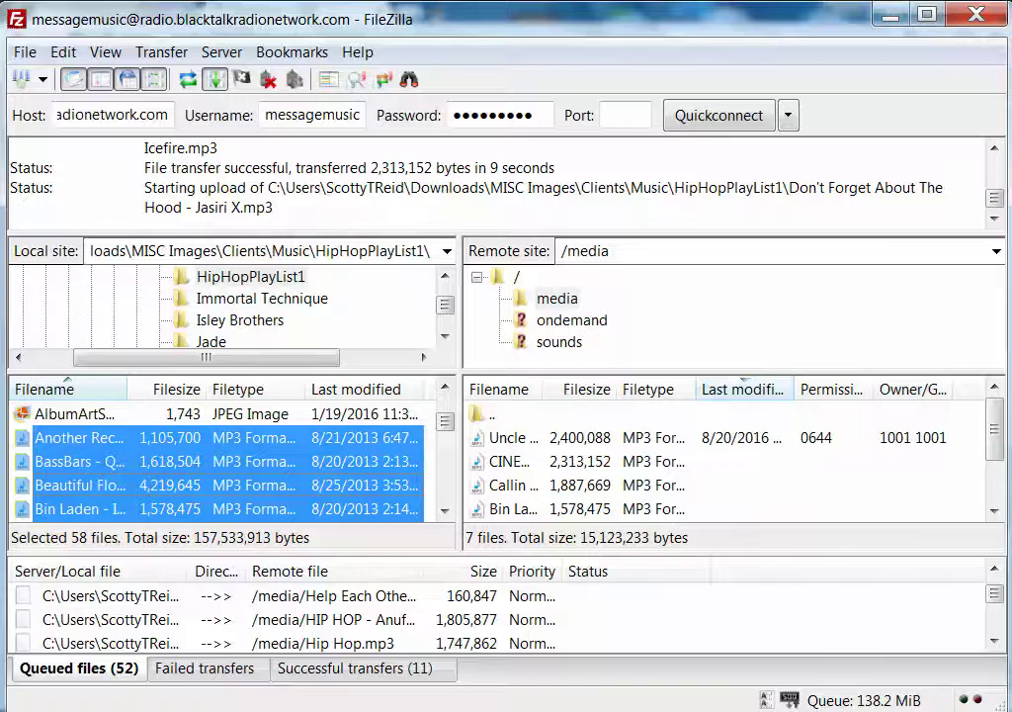
Dismiss the transfers-finished notification once uploads complete and minimize FileZilla
{"action": "left_click", "coordinate": [831, 710]}
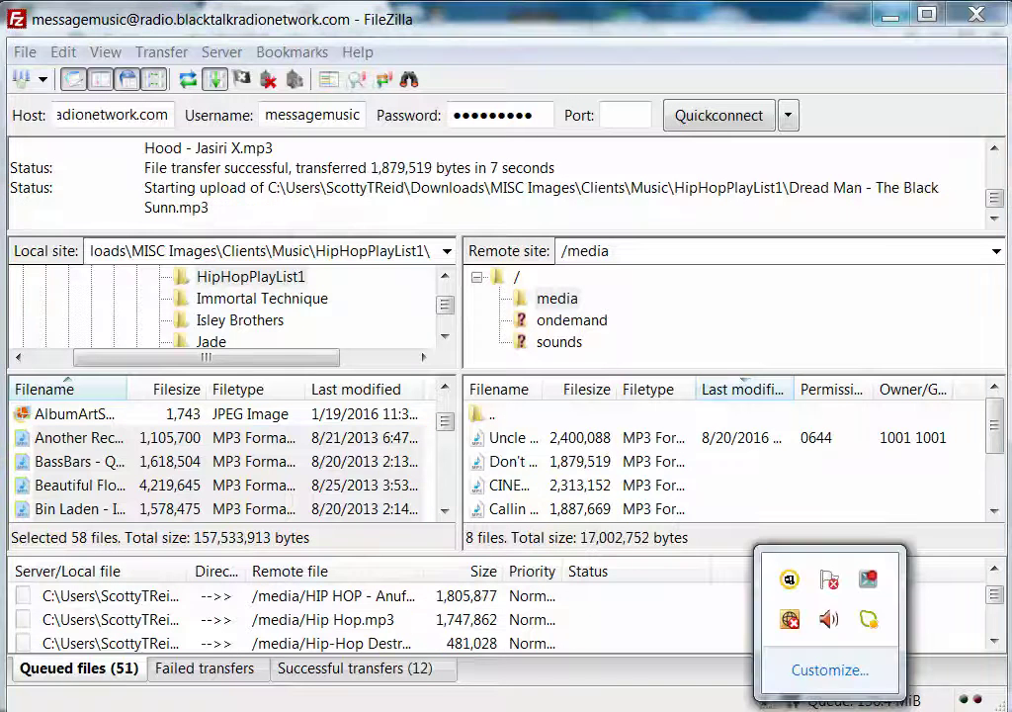
{"action": "left_click", "coordinate": [868, 581]}
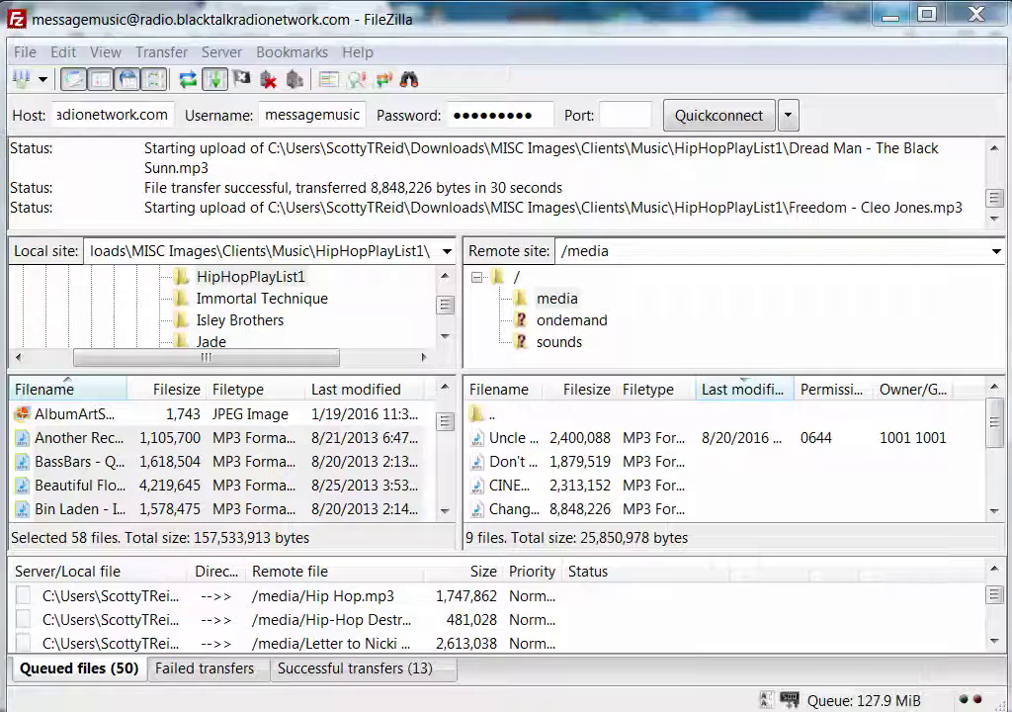
{"action": "left_click", "coordinate": [830, 710]}
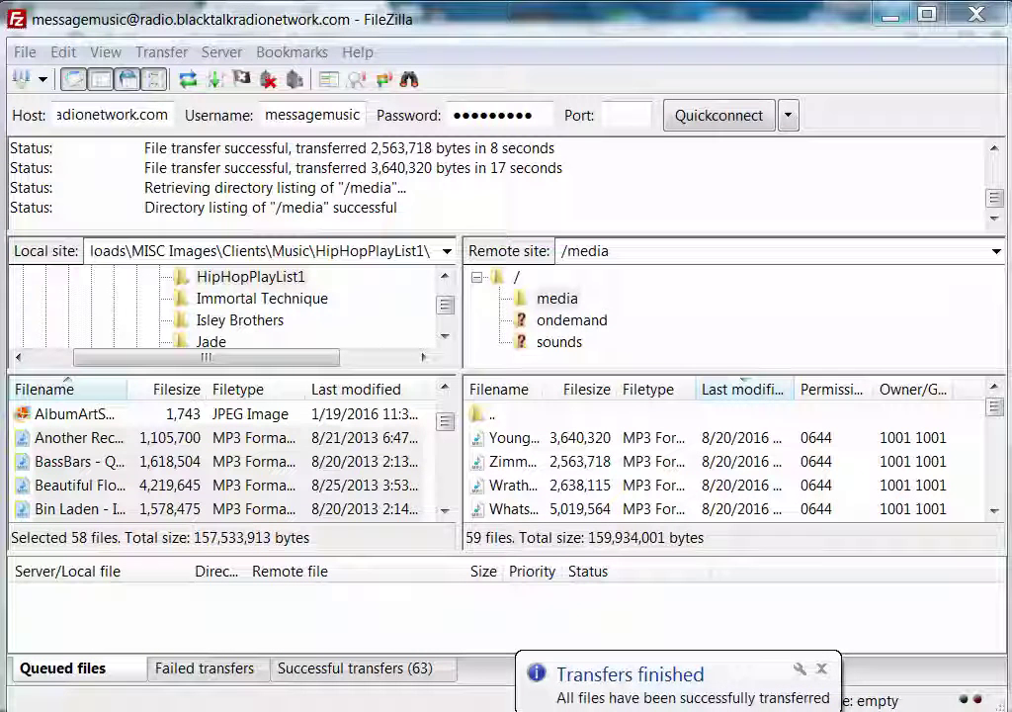
{"action": "left_click", "coordinate": [822, 672]}
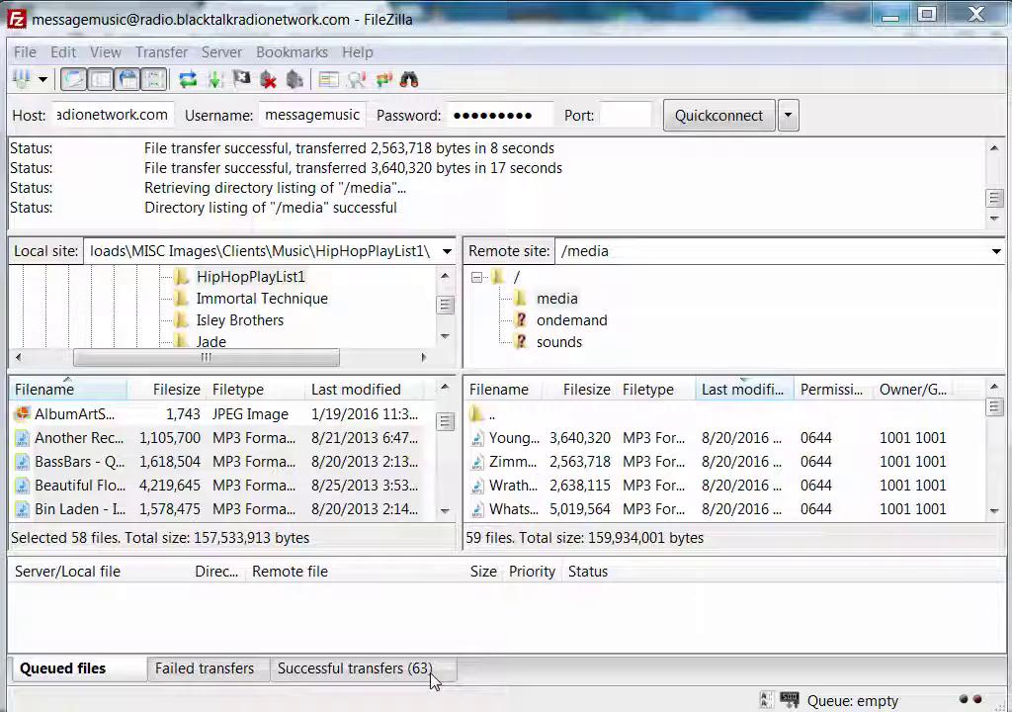
{"action": "left_click", "coordinate": [891, 16]}
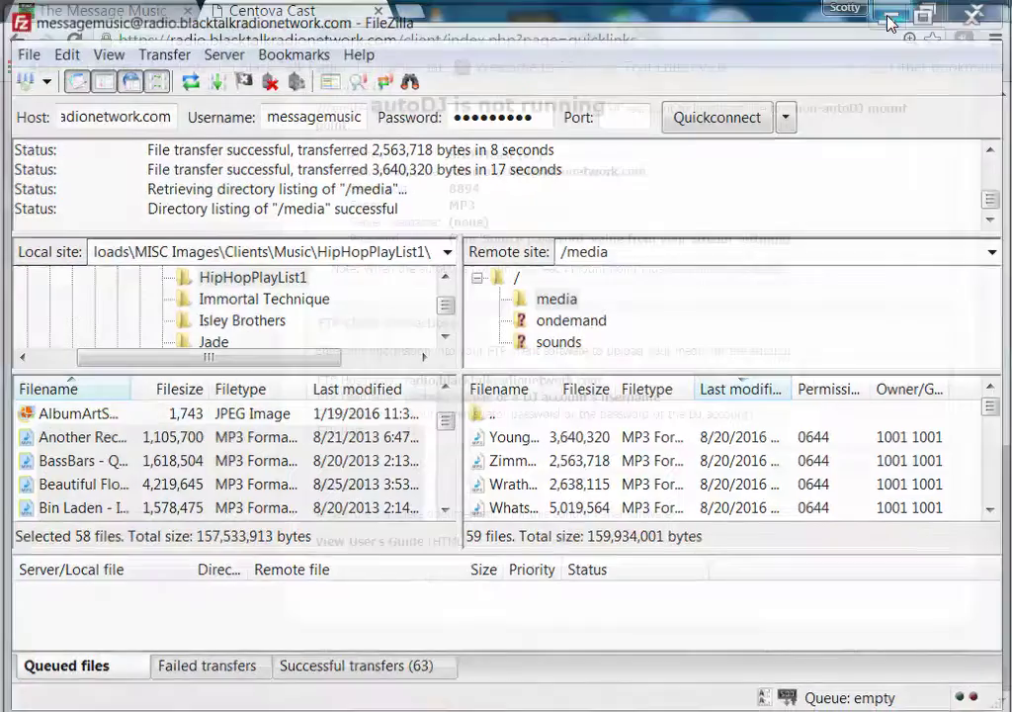
Check the uploaded hip-hop tracks in the AutoDJ Files manager's media folder, then return to the overview
{"action": "scroll", "coordinate": [563, 396], "scroll_direction": "up", "scroll_amount": 10}
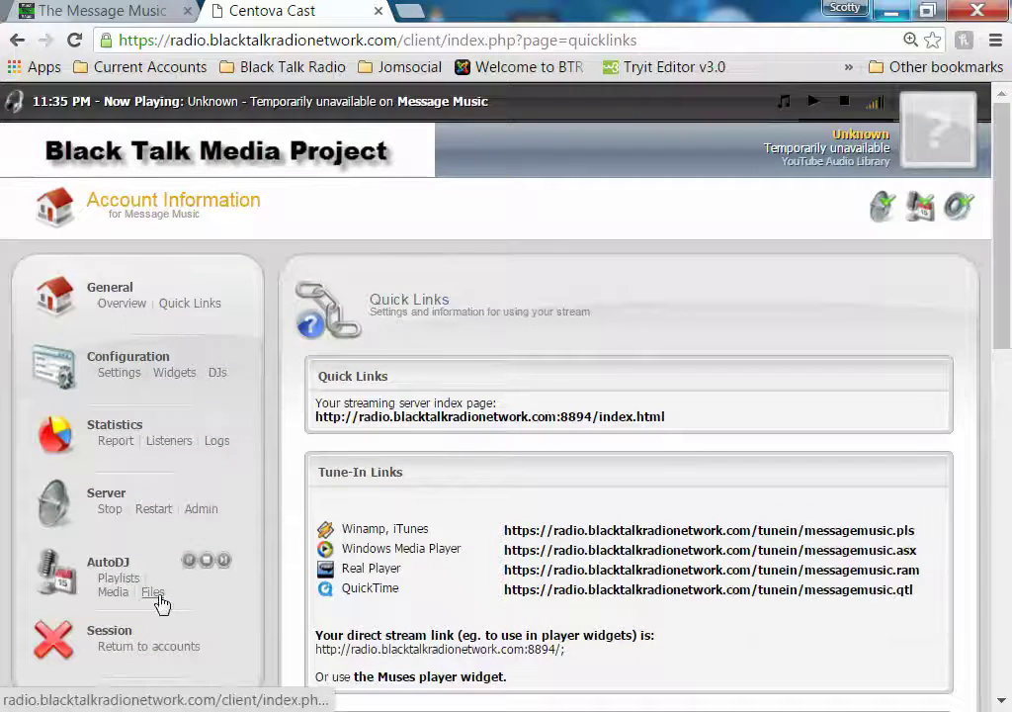
{"action": "left_click", "coordinate": [152, 592]}
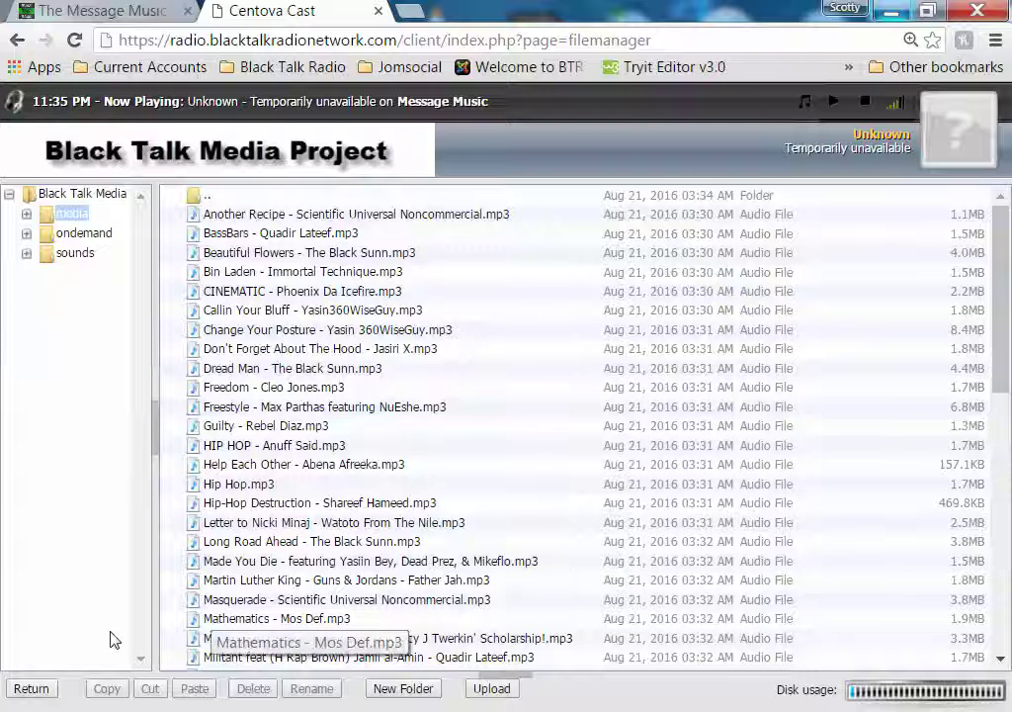
{"action": "left_click", "coordinate": [32, 689]}
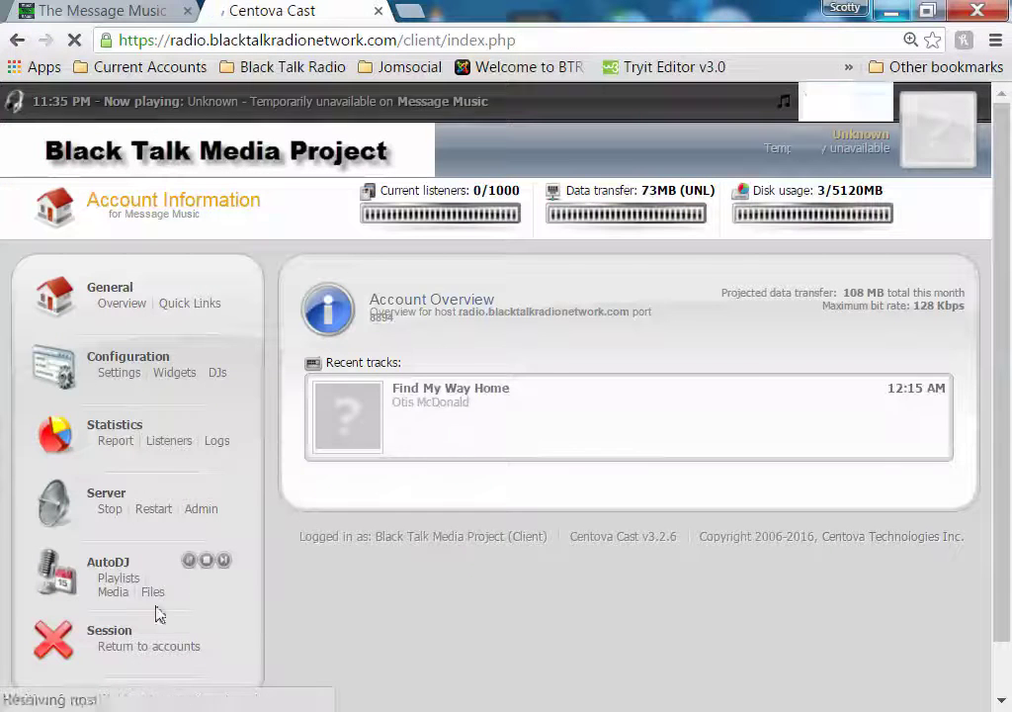
In AutoDJ Media, browse Anuff Said > Unknown and select the 03:45 Hip-Hop track
{"action": "left_click", "coordinate": [113, 591]}
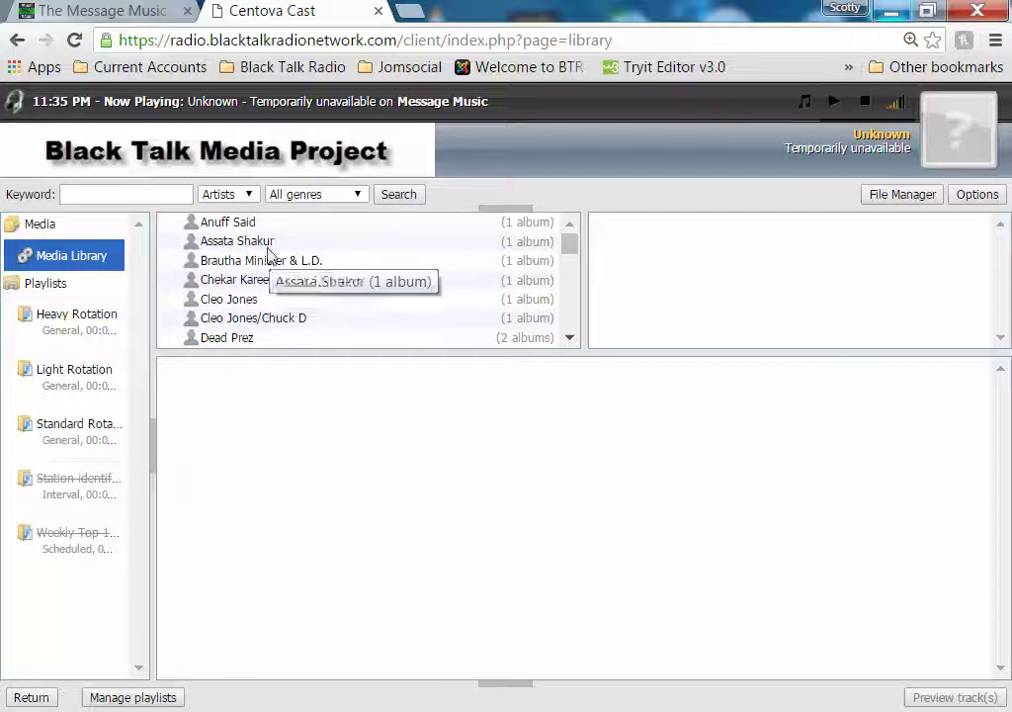
{"action": "left_click", "coordinate": [264, 226]}
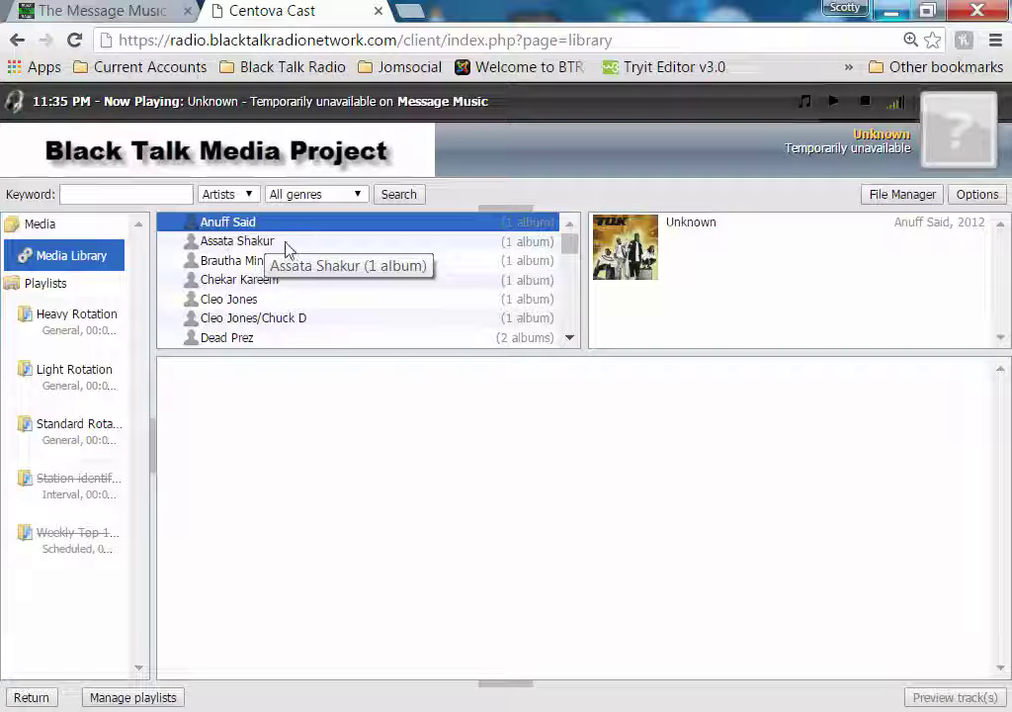
{"action": "left_click", "coordinate": [633, 255]}
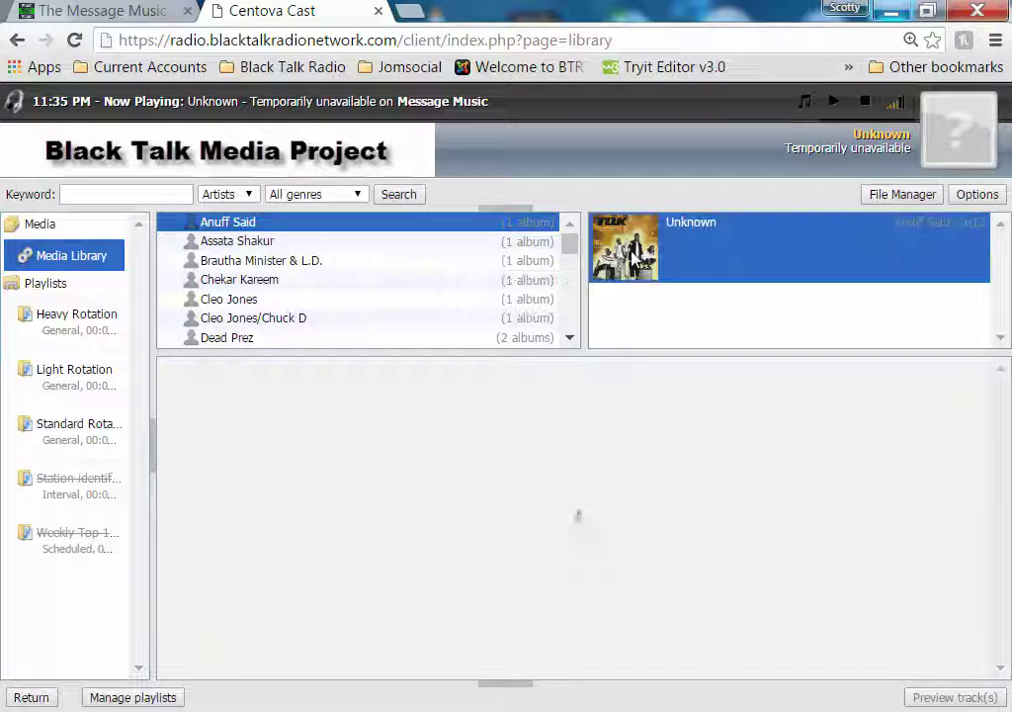
{"action": "left_click", "coordinate": [237, 371]}
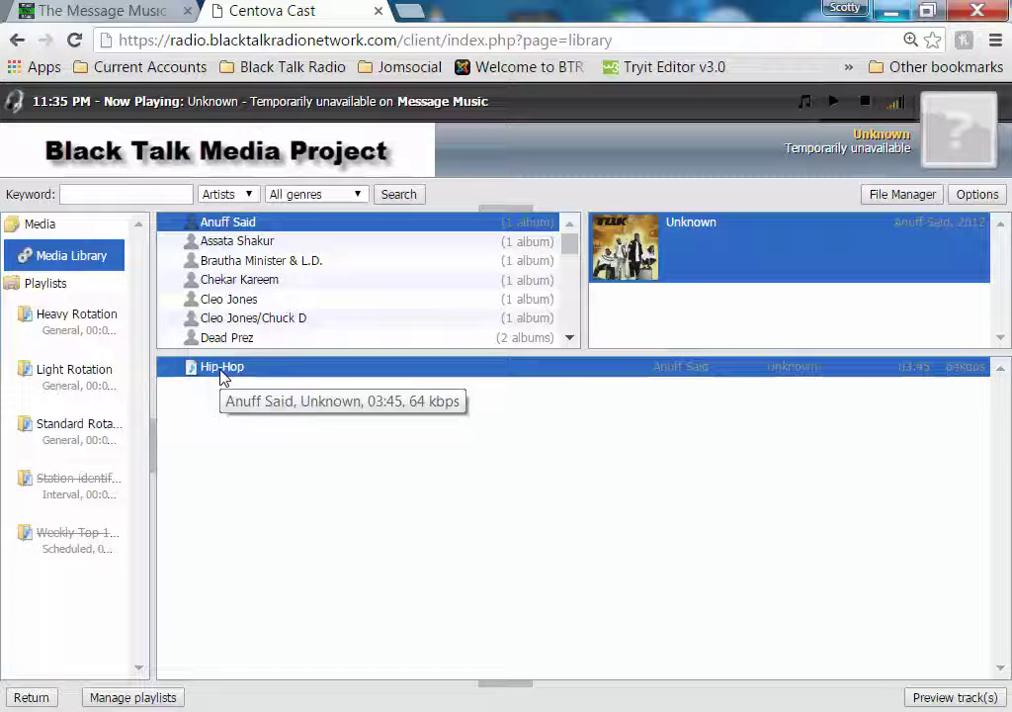
Add Hip-Hop, r/evolution is love, Outside the Lines and Re-Evolution to Standard Rotation
{"action": "left_click_drag", "start_coordinate": [222, 376], "coordinate": [64, 441]}
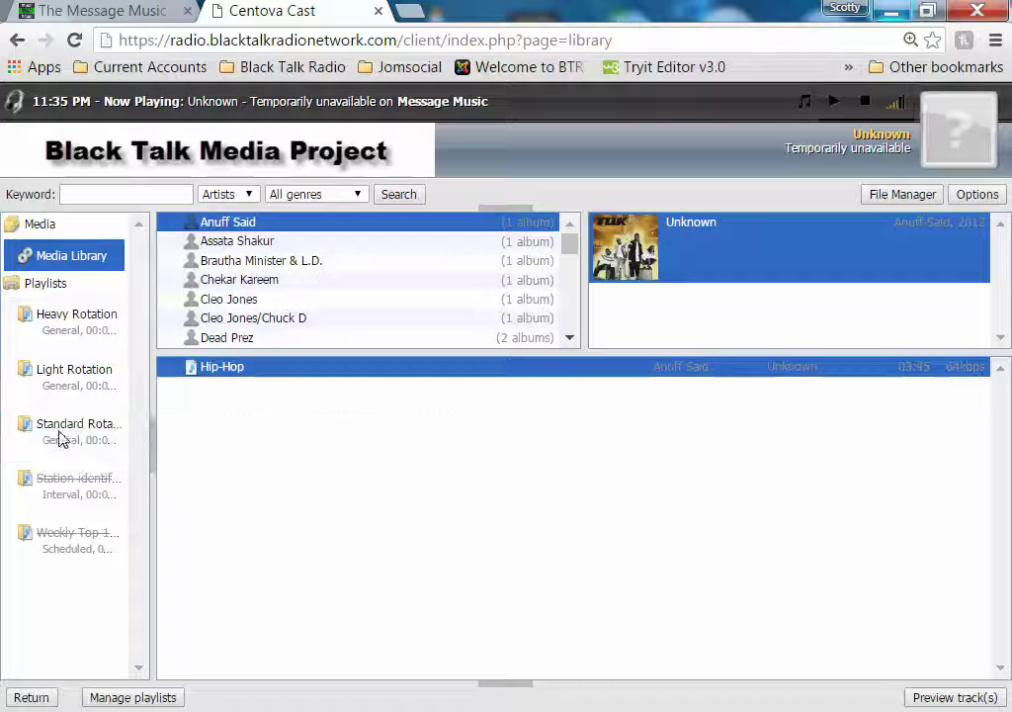
{"action": "left_click", "coordinate": [241, 245]}
{"action": "left_click", "coordinate": [610, 252]}
{"action": "left_click_drag", "start_coordinate": [204, 371], "coordinate": [32, 432]}
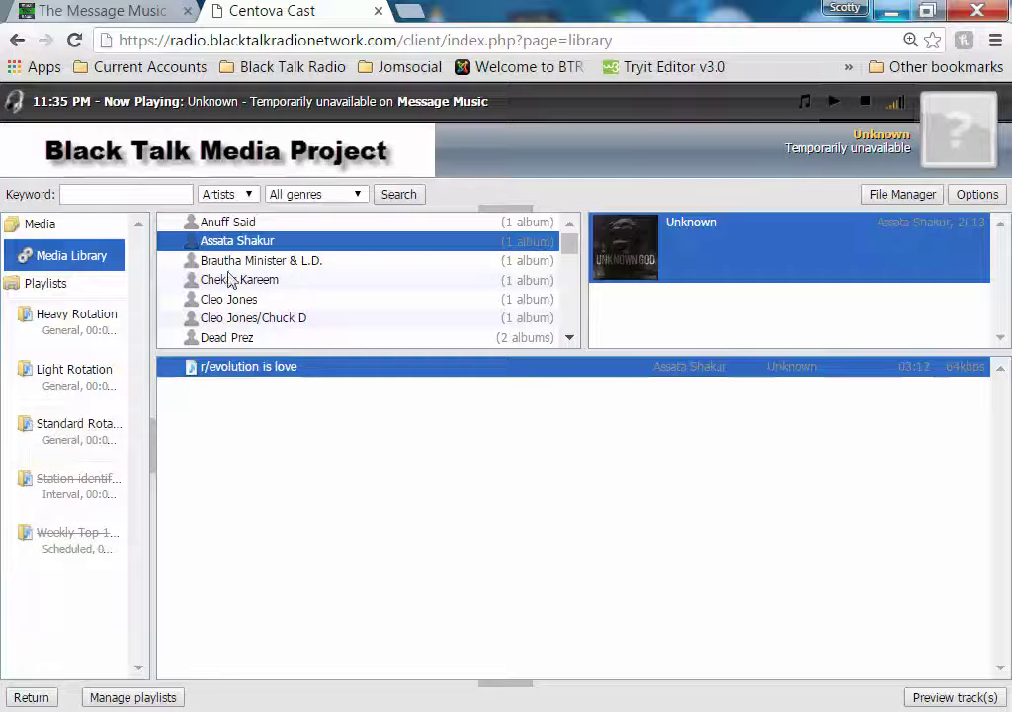
{"action": "left_click", "coordinate": [242, 263]}
{"action": "left_click", "coordinate": [638, 245]}
{"action": "left_click_drag", "start_coordinate": [237, 368], "coordinate": [59, 425]}
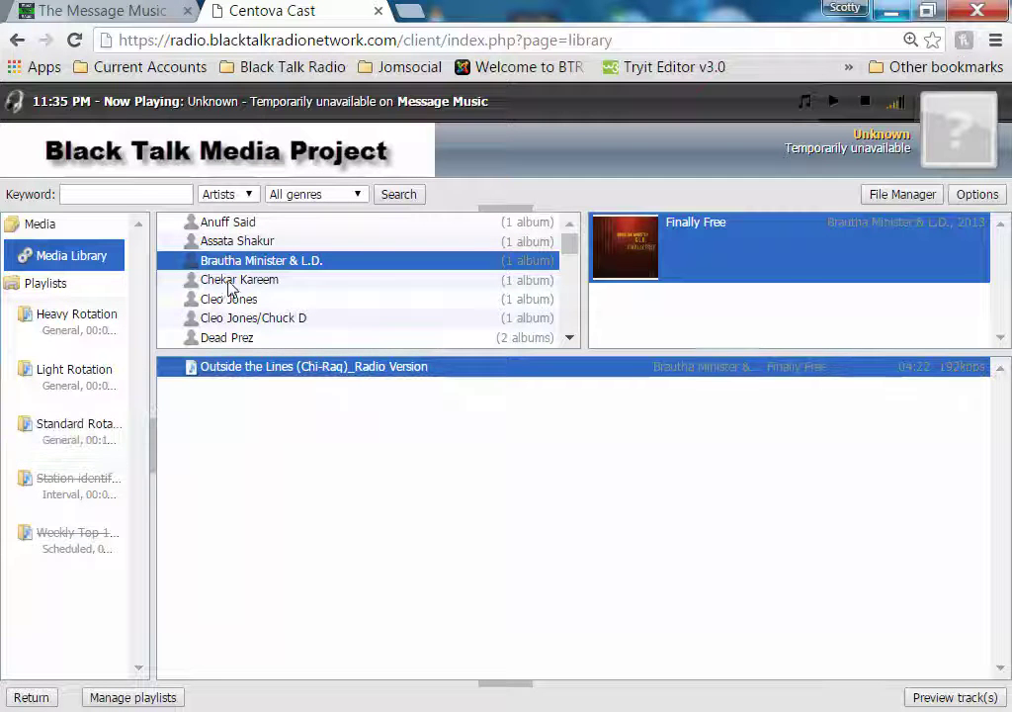
{"action": "left_click", "coordinate": [212, 280]}
{"action": "left_click", "coordinate": [623, 267]}
{"action": "left_click_drag", "start_coordinate": [217, 371], "coordinate": [65, 435]}
Add Freedom, Resolution w/ Chuck D, Hip Hop and Politricks Ft. Malcolm X to Standard Rotation
{"action": "left_click", "coordinate": [238, 299]}
{"action": "left_click", "coordinate": [625, 281]}
{"action": "left_click_drag", "start_coordinate": [235, 367], "coordinate": [81, 429]}
{"action": "left_click", "coordinate": [245, 317]}
{"action": "left_click", "coordinate": [637, 260]}
{"action": "left_click_drag", "start_coordinate": [271, 369], "coordinate": [54, 438]}
{"action": "left_click", "coordinate": [247, 339]}
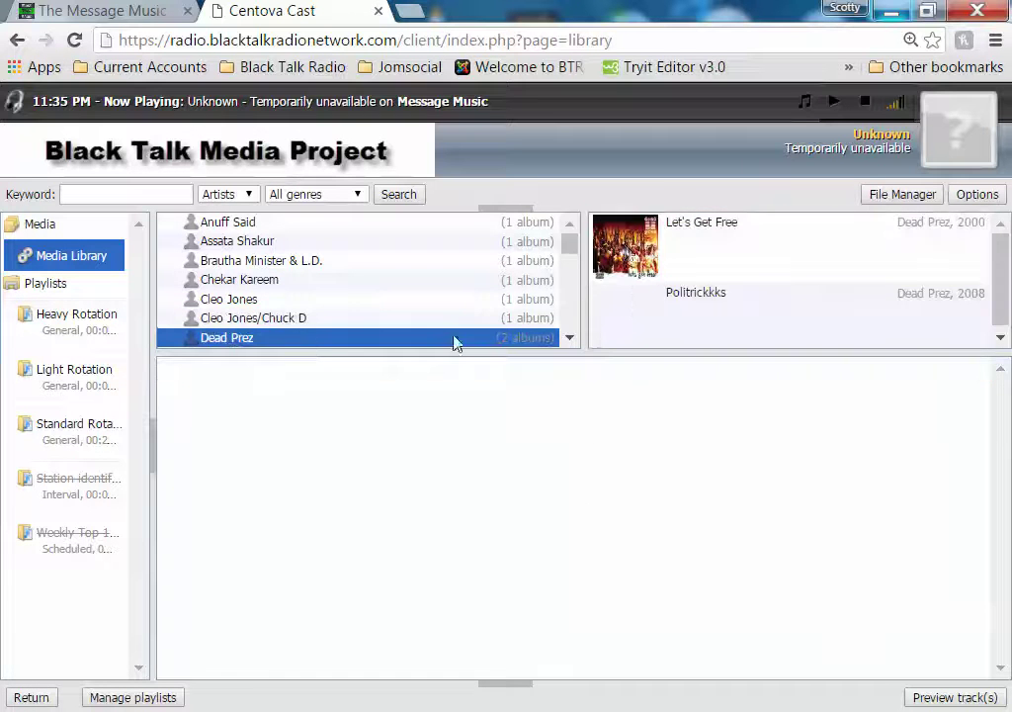
{"action": "left_click", "coordinate": [628, 252]}
{"action": "left_click_drag", "start_coordinate": [211, 372], "coordinate": [109, 427]}
{"action": "left_click", "coordinate": [624, 326]}
{"action": "left_click_drag", "start_coordinate": [240, 371], "coordinate": [117, 441]}
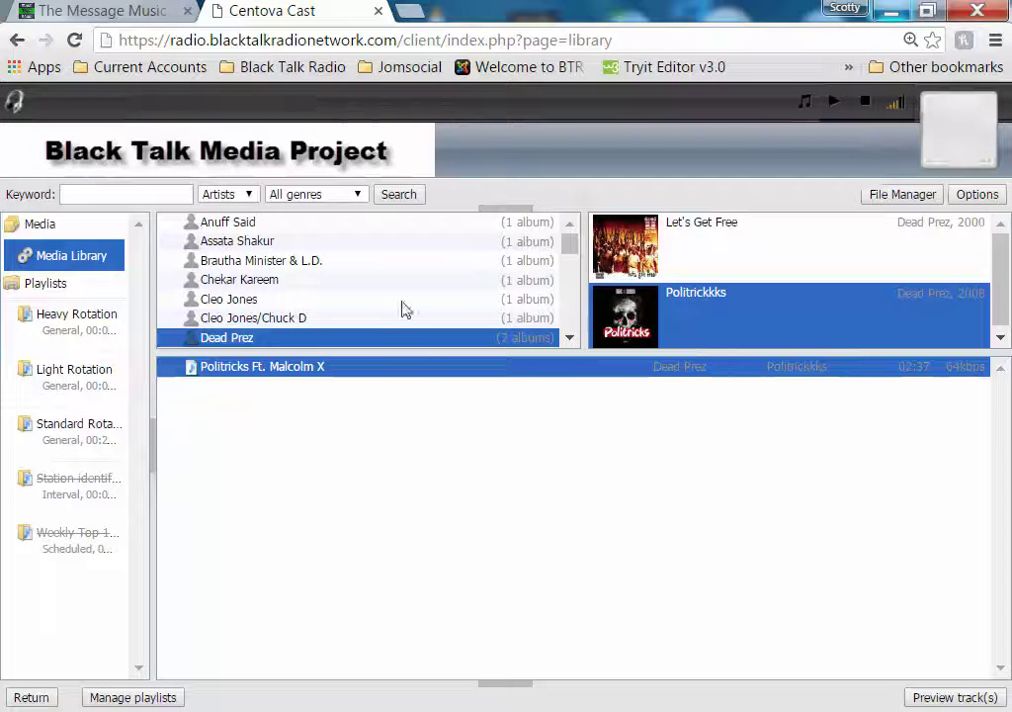
Recheck Dead Prez's Politrickkks album, review Standard Rotation, and confirm Heavy Rotation has 0 tracks
{"action": "scroll", "coordinate": [572, 339], "scroll_direction": "down", "scroll_amount": 3}
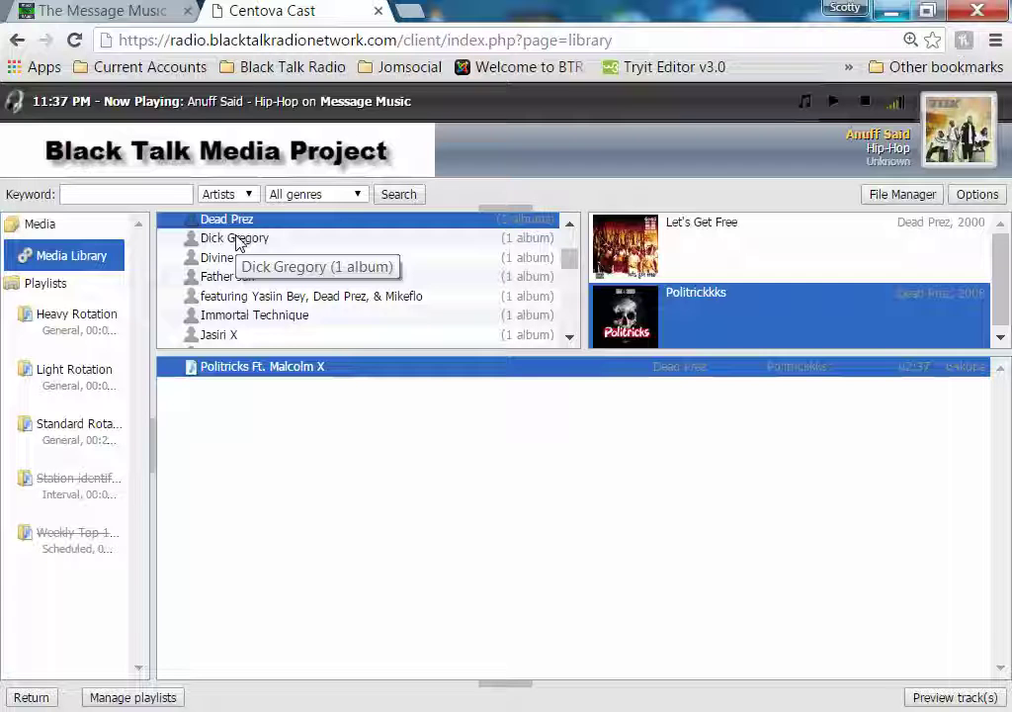
{"action": "left_click", "coordinate": [238, 241]}
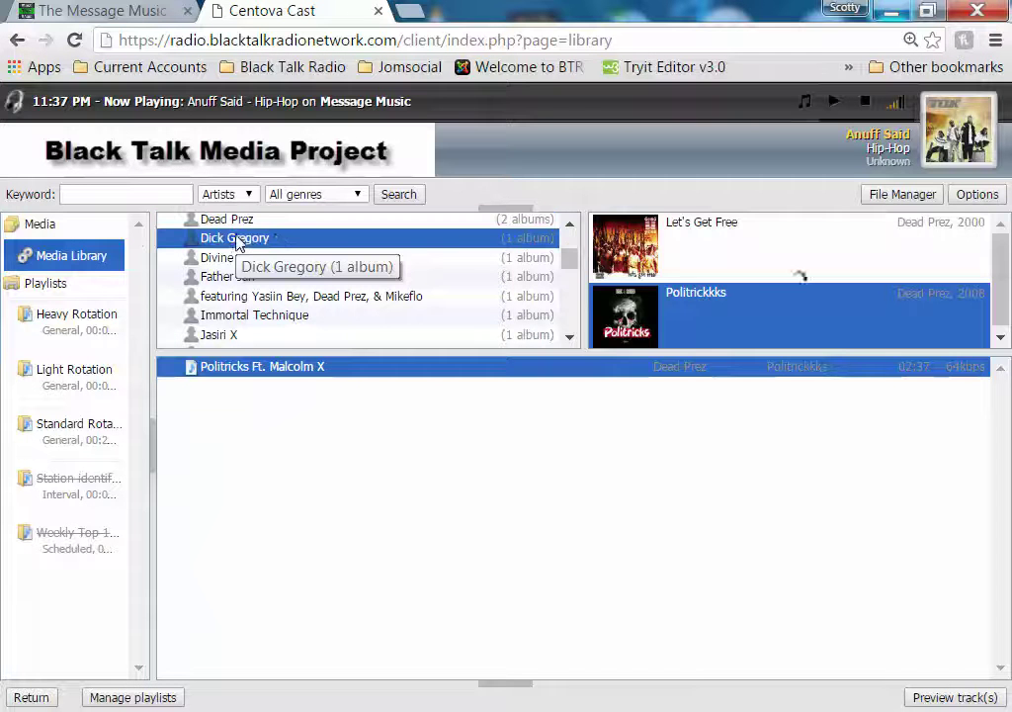
{"action": "left_click", "coordinate": [259, 220]}
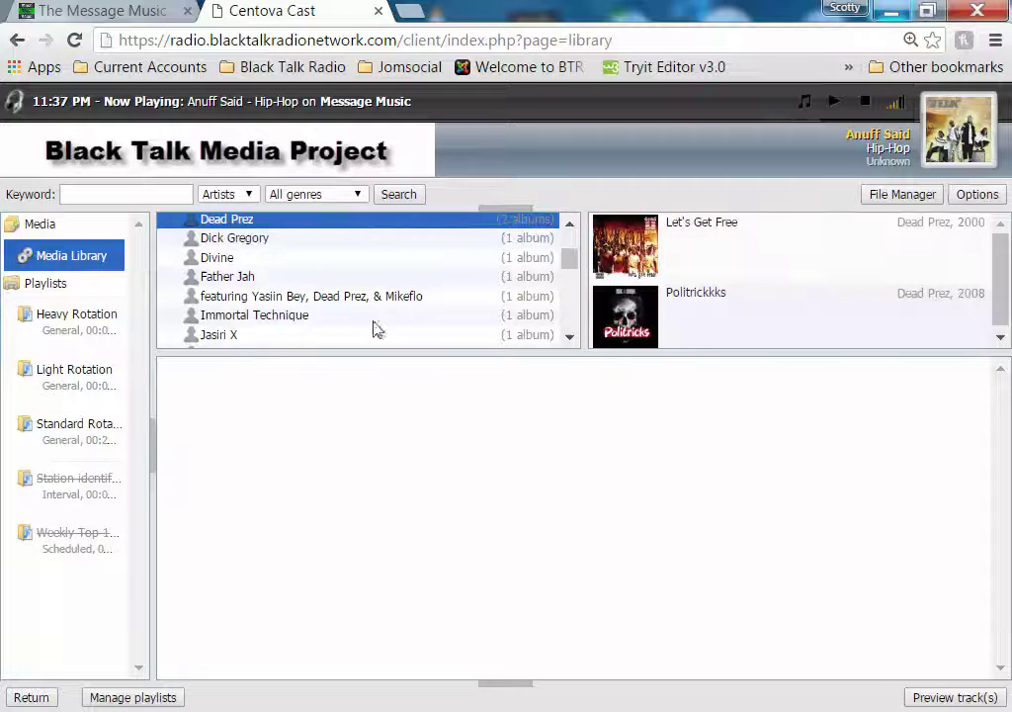
{"action": "left_click", "coordinate": [640, 334]}
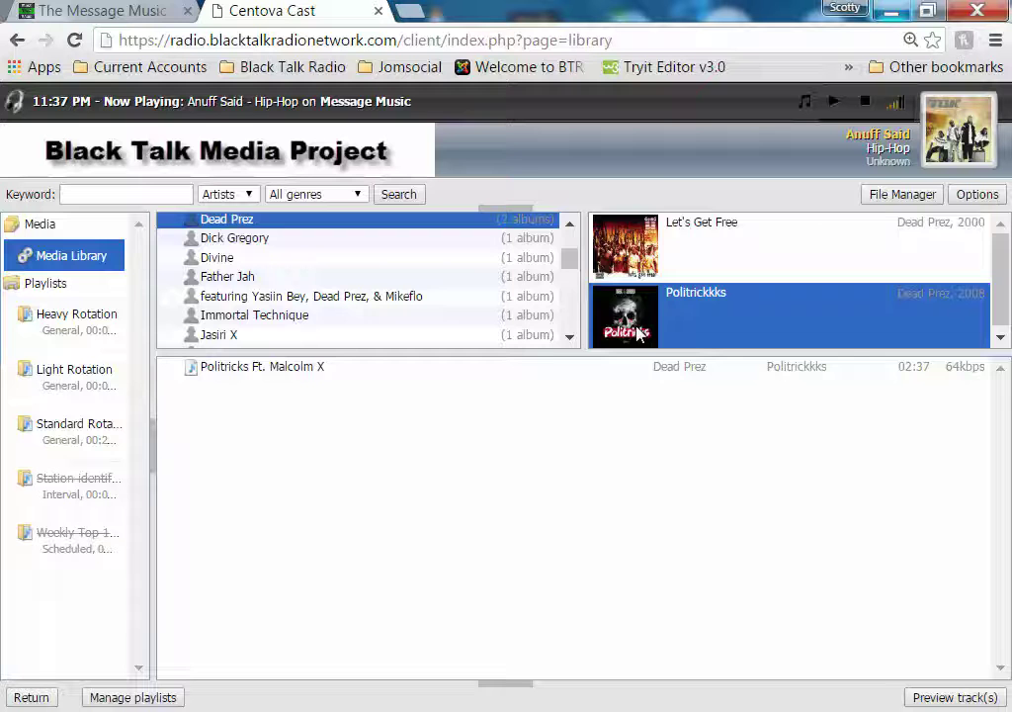
{"action": "left_click", "coordinate": [84, 425]}
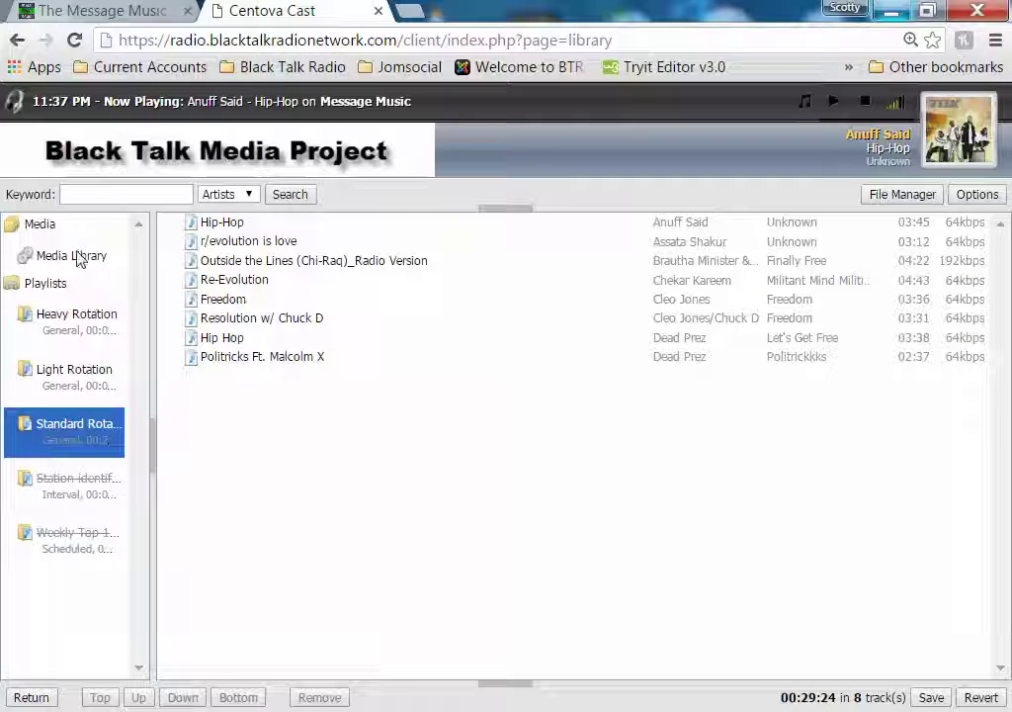
{"action": "left_click", "coordinate": [76, 317]}
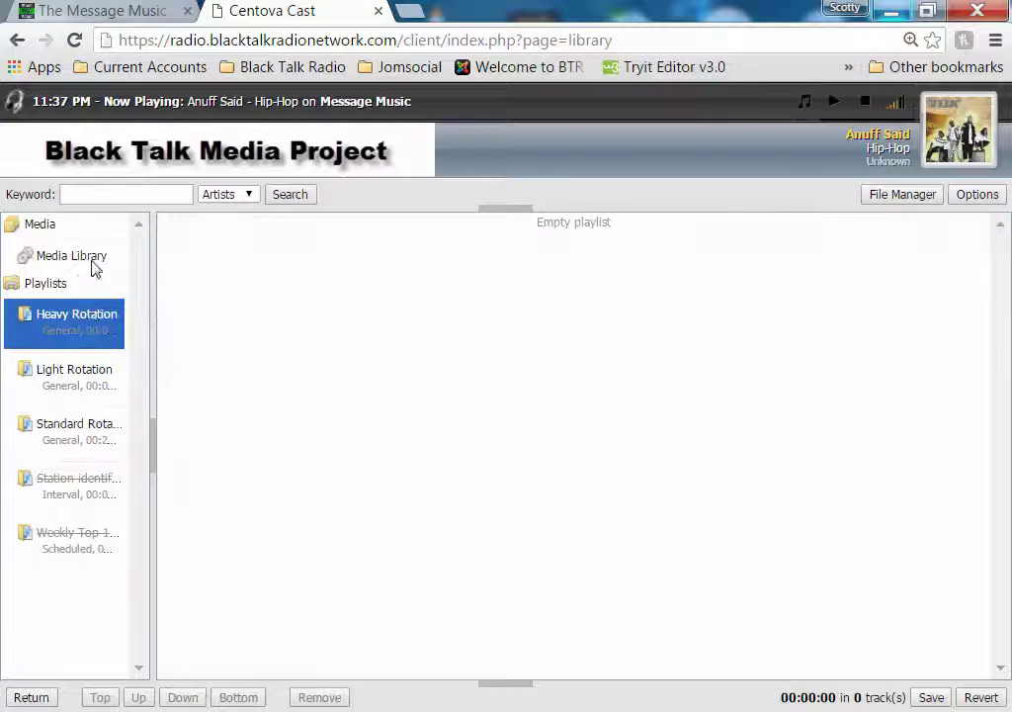
{"action": "left_click", "coordinate": [97, 258]}
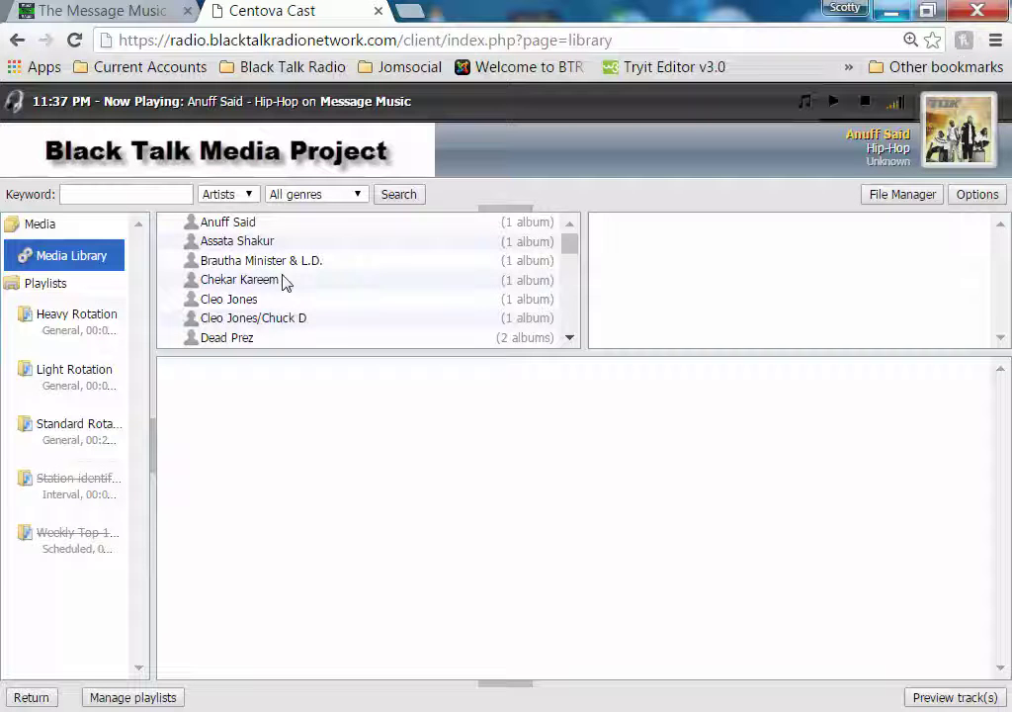
Add Dick Gregory's Dealing with Police Brutality to the Standard Rotation playlist
{"action": "left_click", "coordinate": [283, 265]}
{"action": "left_click", "coordinate": [633, 267]}
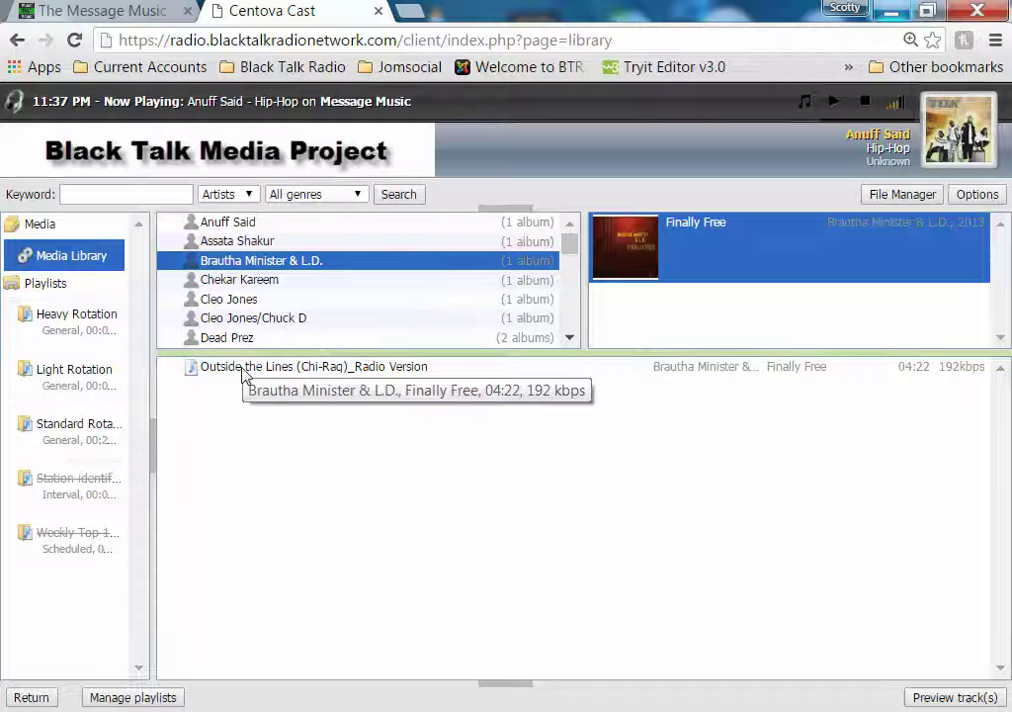
{"action": "left_click", "coordinate": [241, 341]}
{"action": "scroll", "coordinate": [330, 309], "scroll_direction": "down", "scroll_amount": 2}
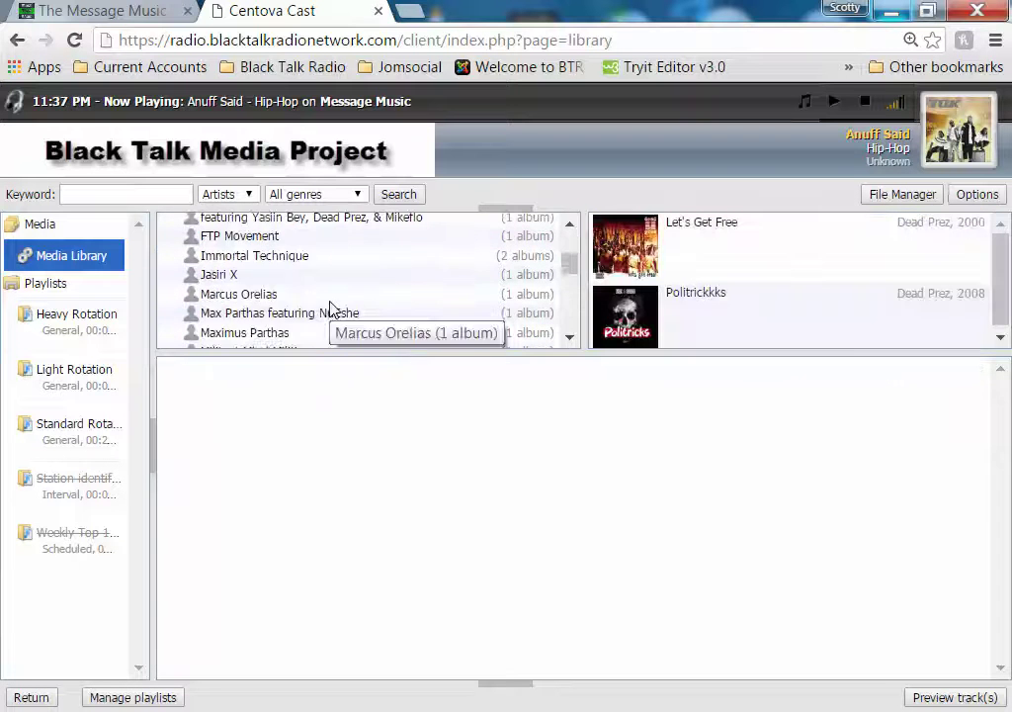
{"action": "scroll", "coordinate": [331, 309], "scroll_direction": "up", "scroll_amount": 1}
{"action": "left_click", "coordinate": [263, 265]}
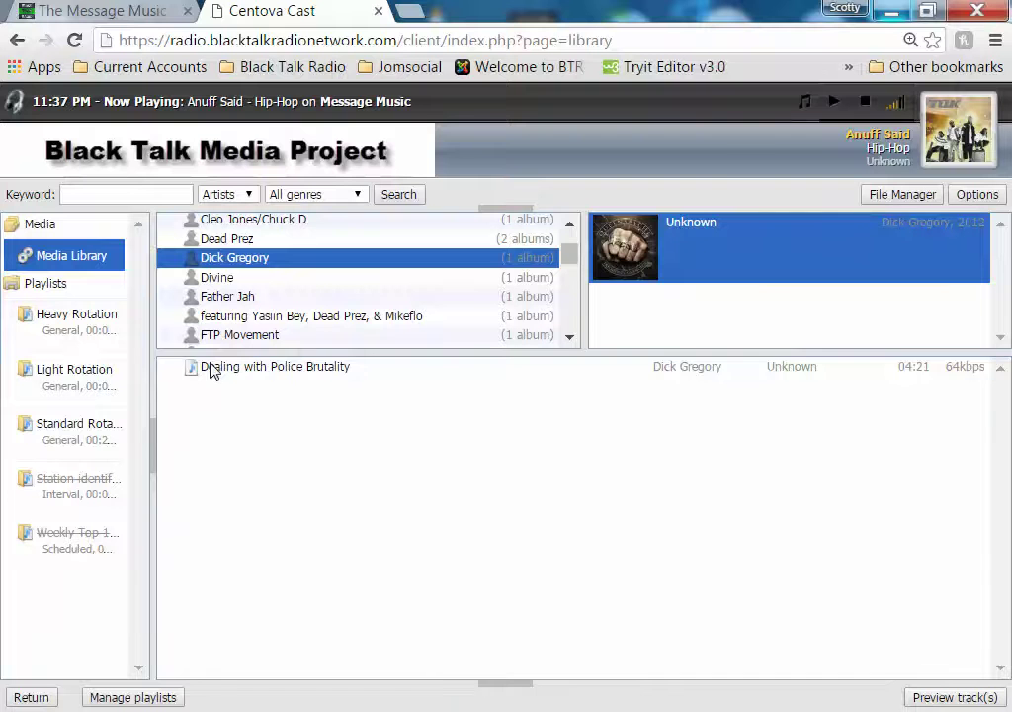
{"action": "left_click_drag", "start_coordinate": [211, 371], "coordinate": [71, 440]}
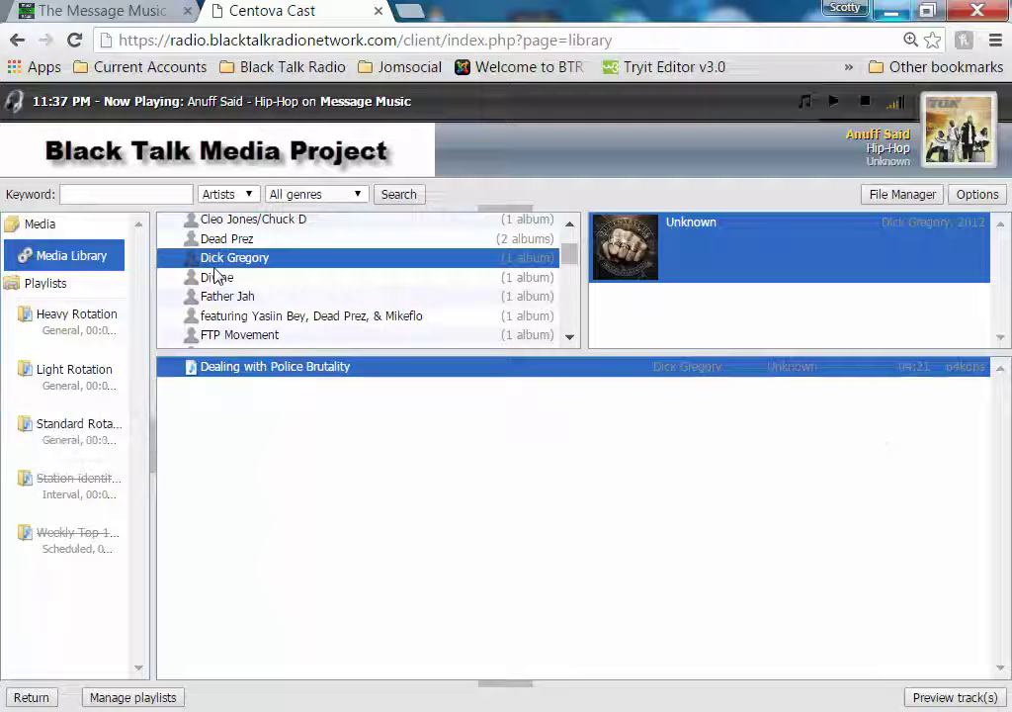
Add Shot of Reality, Martin Luther King and Made You Die to Standard Rotation
{"action": "left_click", "coordinate": [217, 277]}
{"action": "left_click", "coordinate": [646, 275]}
{"action": "left_click_drag", "start_coordinate": [247, 376], "coordinate": [77, 432]}
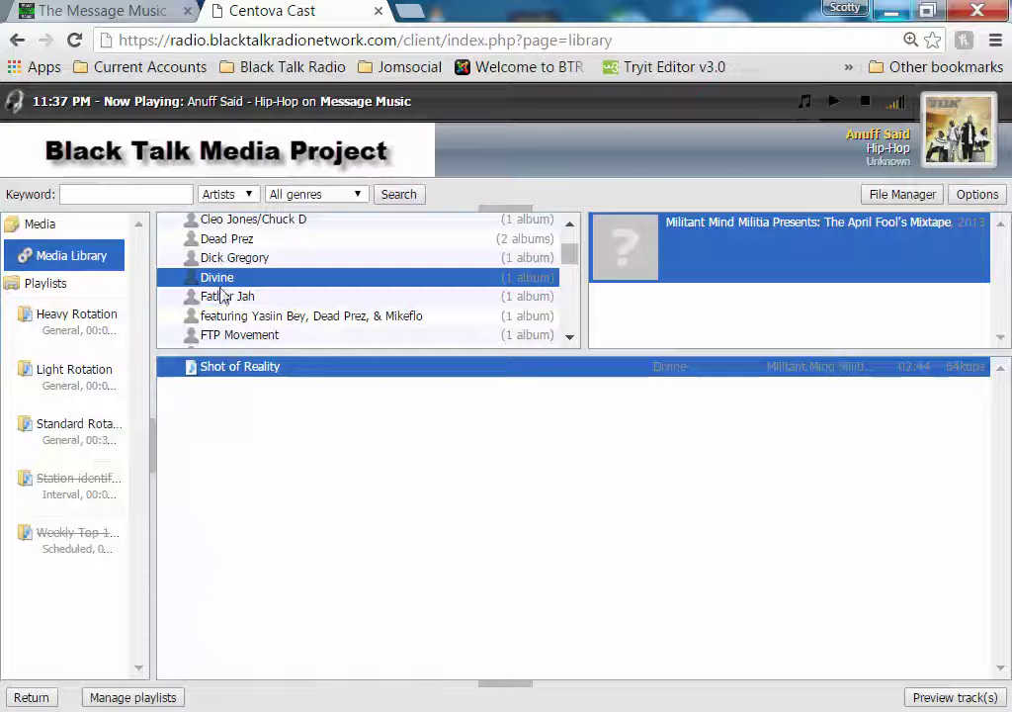
{"action": "left_click", "coordinate": [224, 296]}
{"action": "left_click_drag", "start_coordinate": [265, 374], "coordinate": [79, 432]}
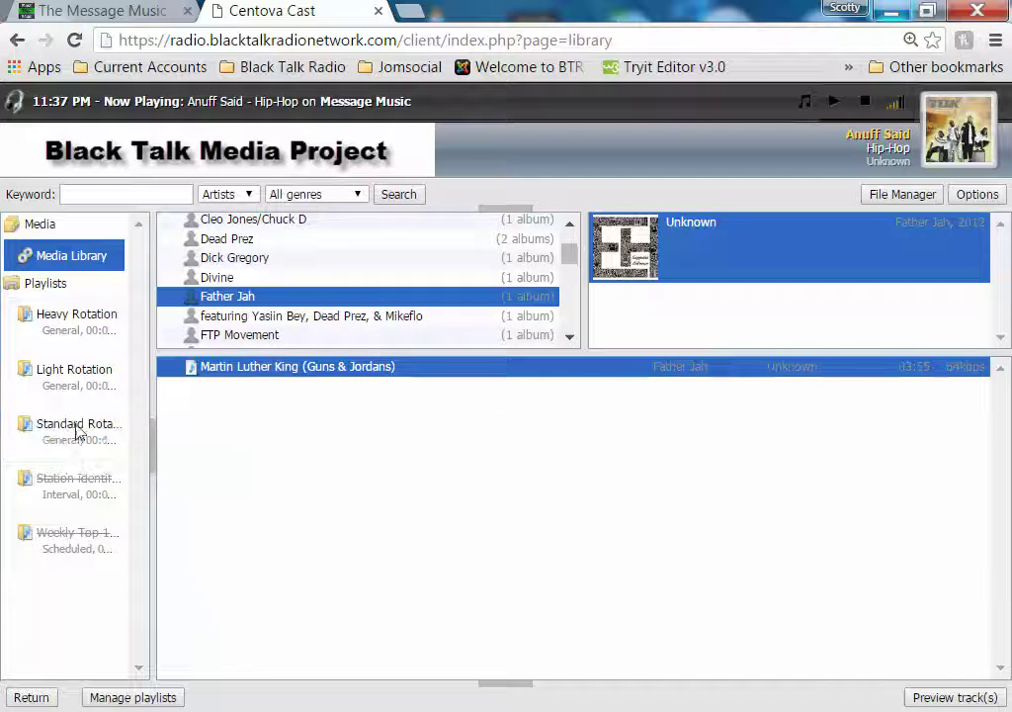
{"action": "left_click", "coordinate": [243, 317]}
{"action": "left_click", "coordinate": [655, 267]}
{"action": "left_click", "coordinate": [228, 366]}
{"action": "left_click_drag", "start_coordinate": [227, 367], "coordinate": [70, 429]}
Add FTP Movement's Wrath of the Siafu from Organizing is the New Cool to Standard Rotation
{"action": "left_click", "coordinate": [241, 337]}
{"action": "left_click", "coordinate": [621, 276]}
{"action": "left_click", "coordinate": [307, 382]}
{"action": "left_click_drag", "start_coordinate": [302, 387], "coordinate": [85, 447]}
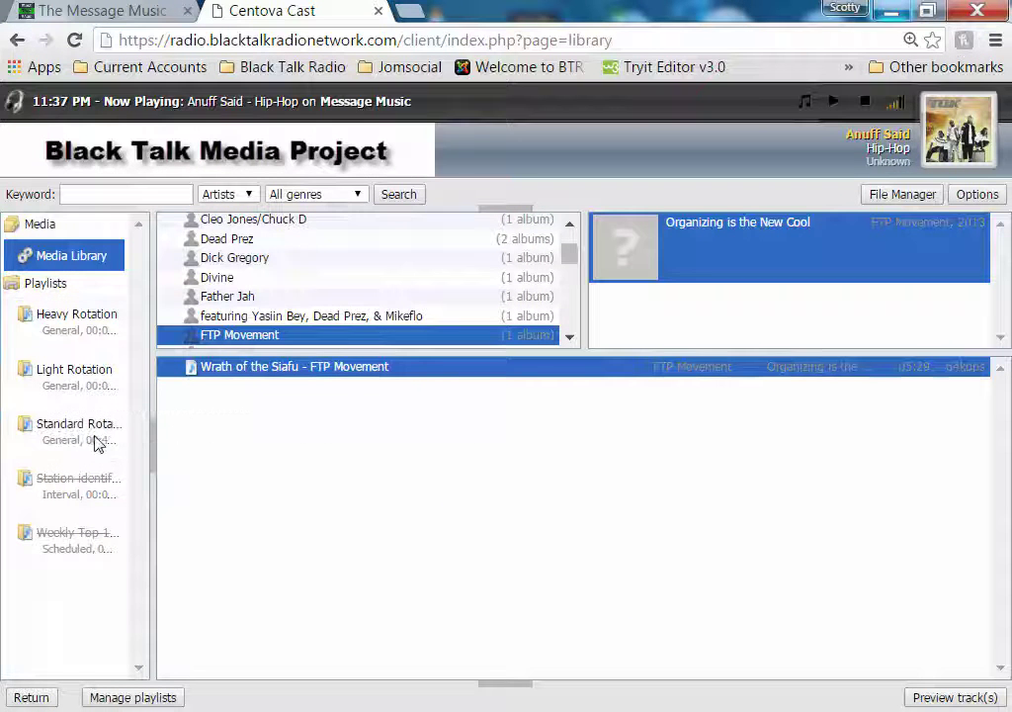
{"action": "left_click", "coordinate": [570, 337]}
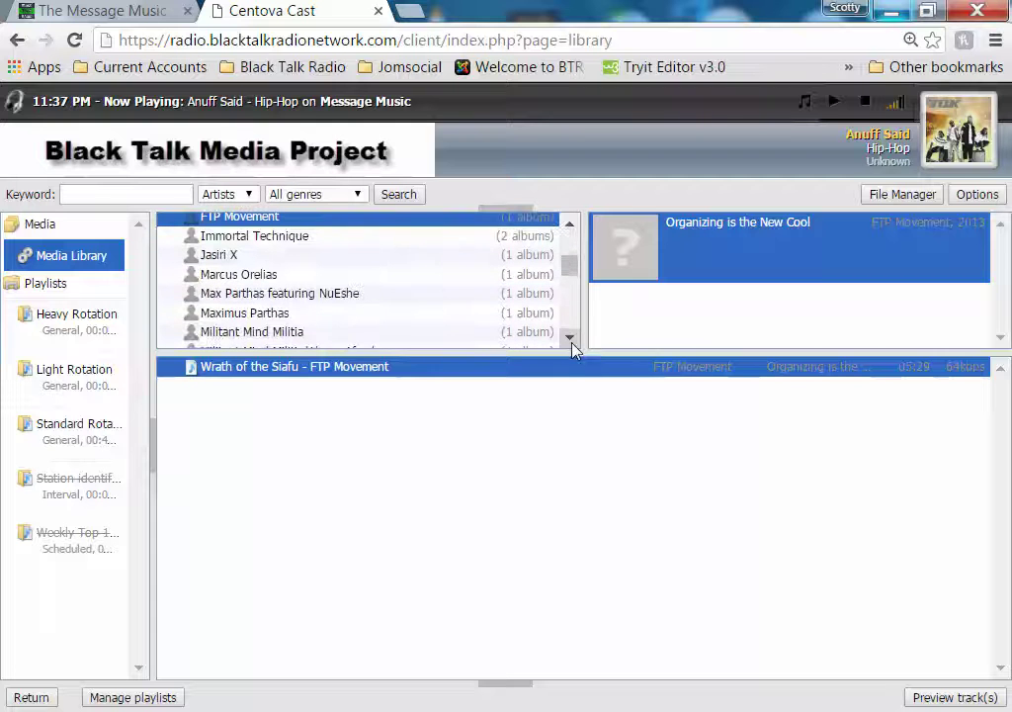
{"action": "left_click", "coordinate": [830, 711]}
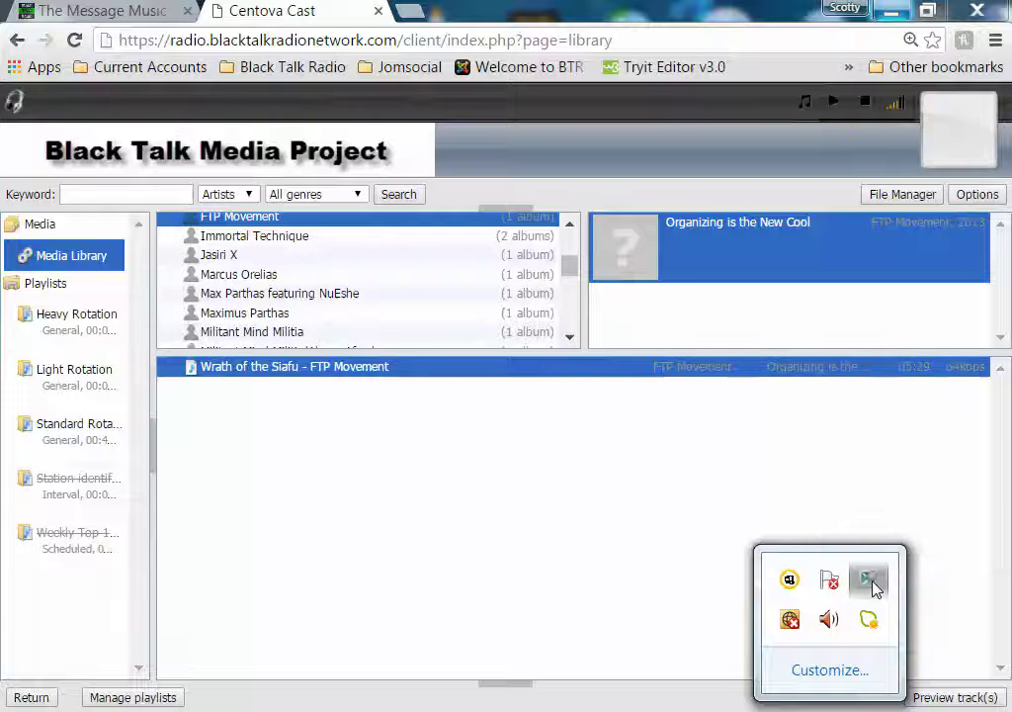
{"action": "left_click", "coordinate": [423, 409]}
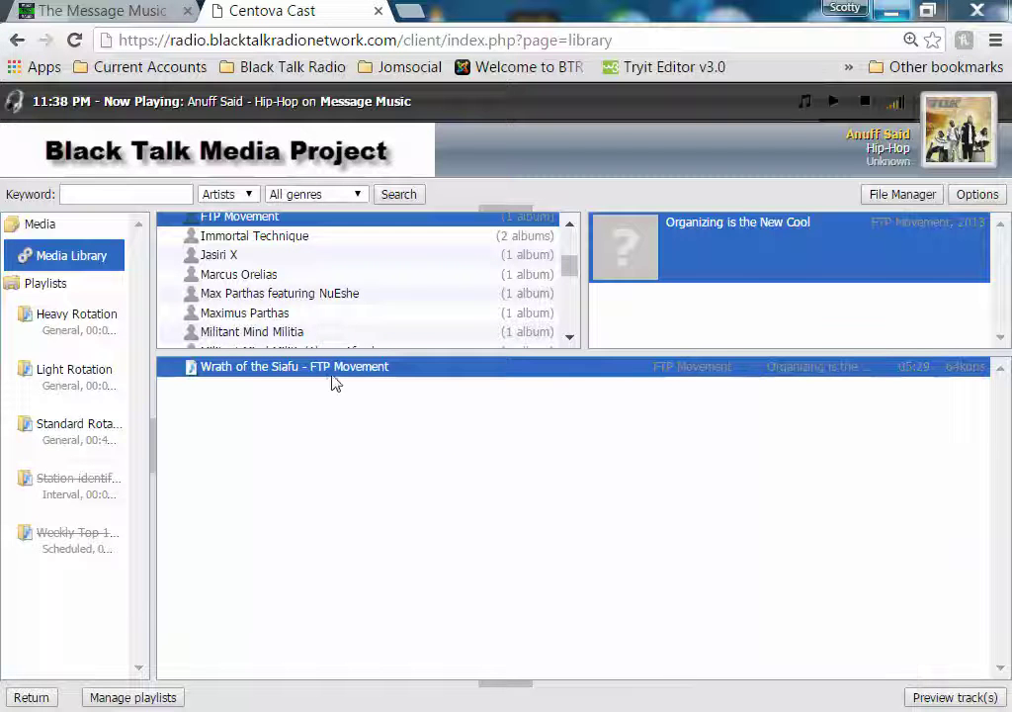
Add Immortal Technique's The Poverty of Philosophy and Bin Laden to Standard Rotation
{"action": "left_click", "coordinate": [260, 237]}
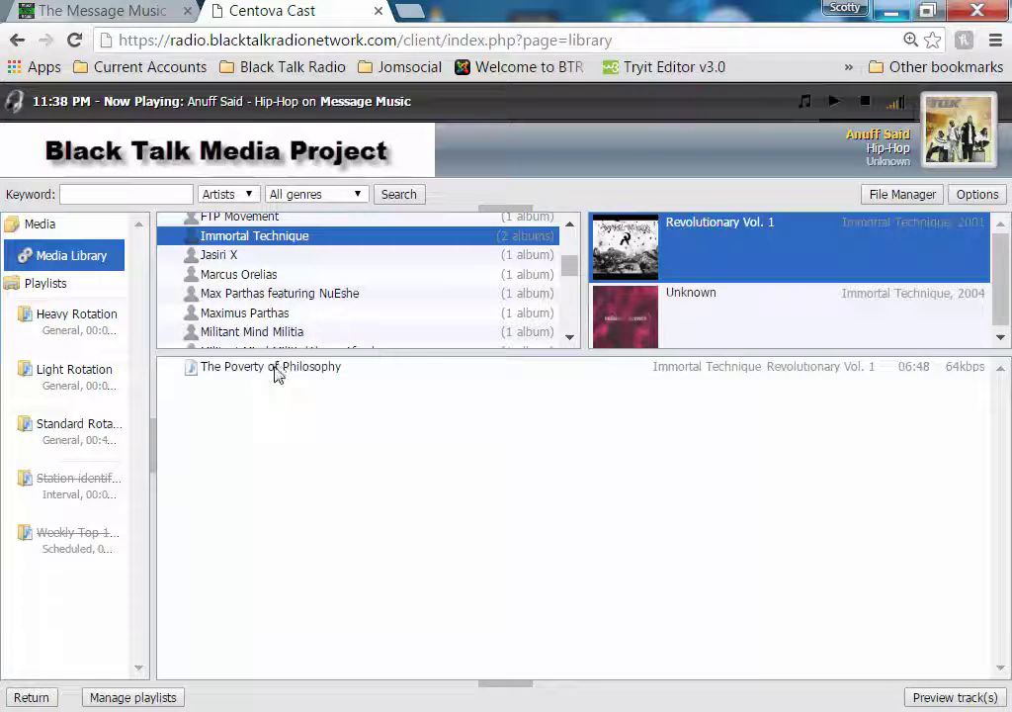
{"action": "left_click_drag", "start_coordinate": [269, 376], "coordinate": [72, 435]}
{"action": "left_click", "coordinate": [615, 321]}
{"action": "left_click_drag", "start_coordinate": [302, 367], "coordinate": [79, 437]}
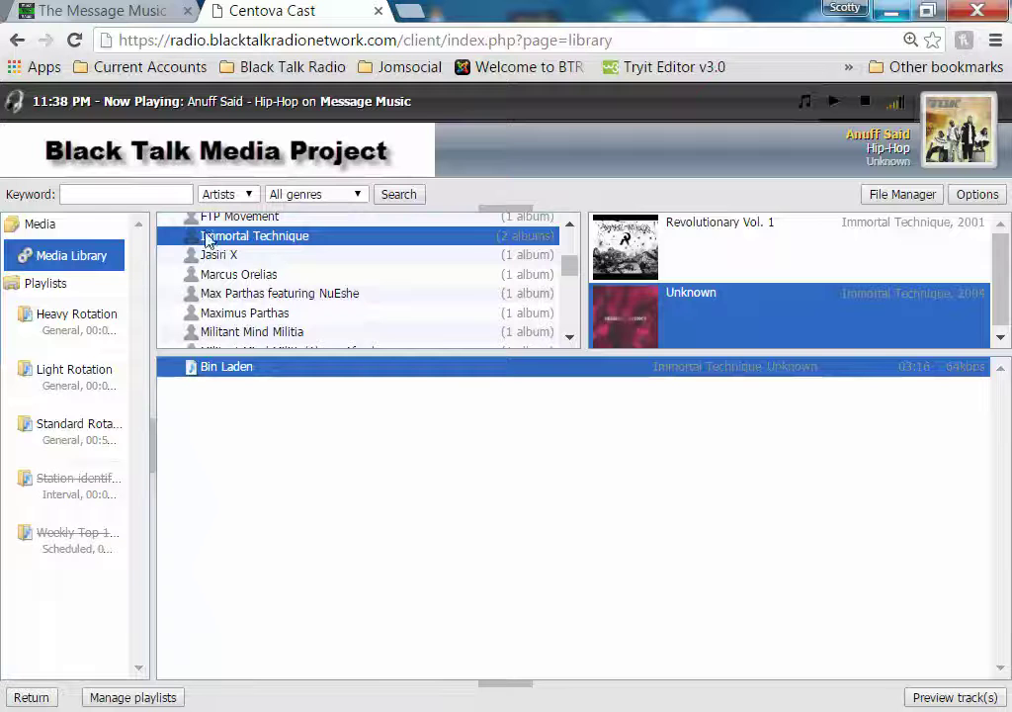
{"action": "left_click", "coordinate": [219, 256]}
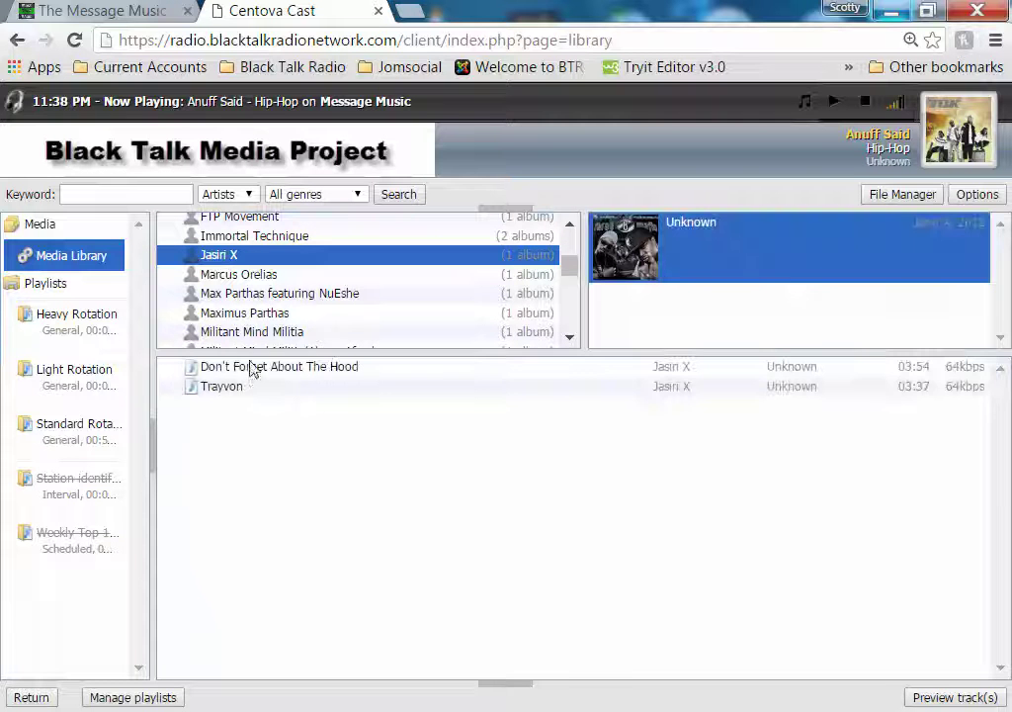
Add Jasiri X's Don't Forget About The Hood and Trayvon, We On, and the Max Parthas track
{"action": "left_click", "coordinate": [252, 372]}
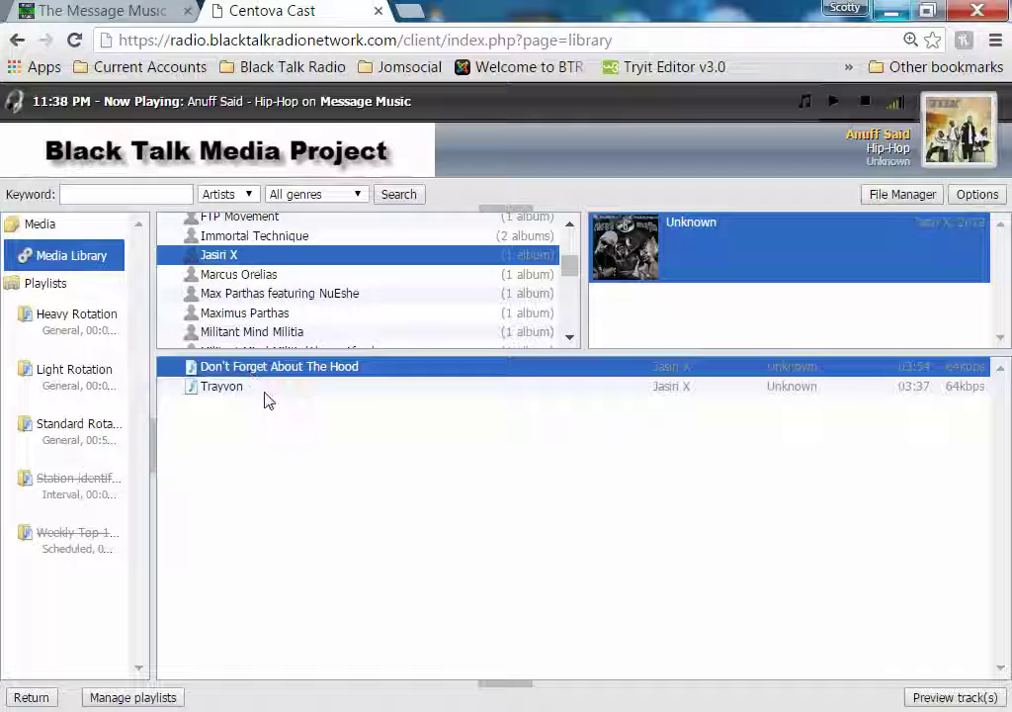
{"action": "left_click", "coordinate": [273, 388], "text": "shift"}
{"action": "left_click_drag", "start_coordinate": [284, 381], "coordinate": [39, 437]}
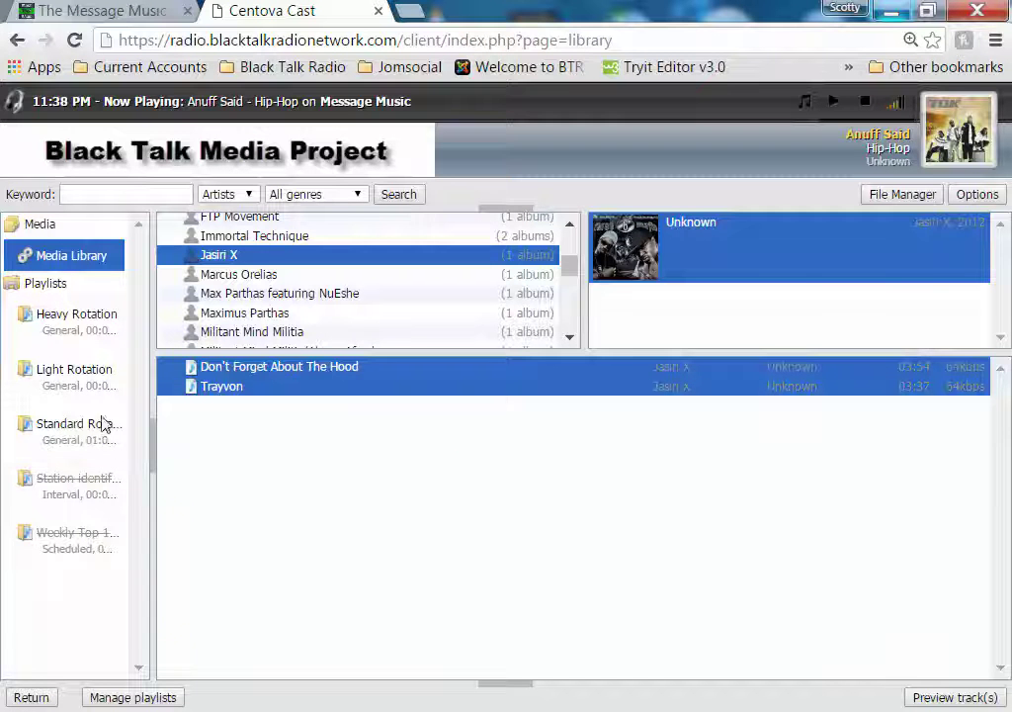
{"action": "left_click", "coordinate": [242, 275]}
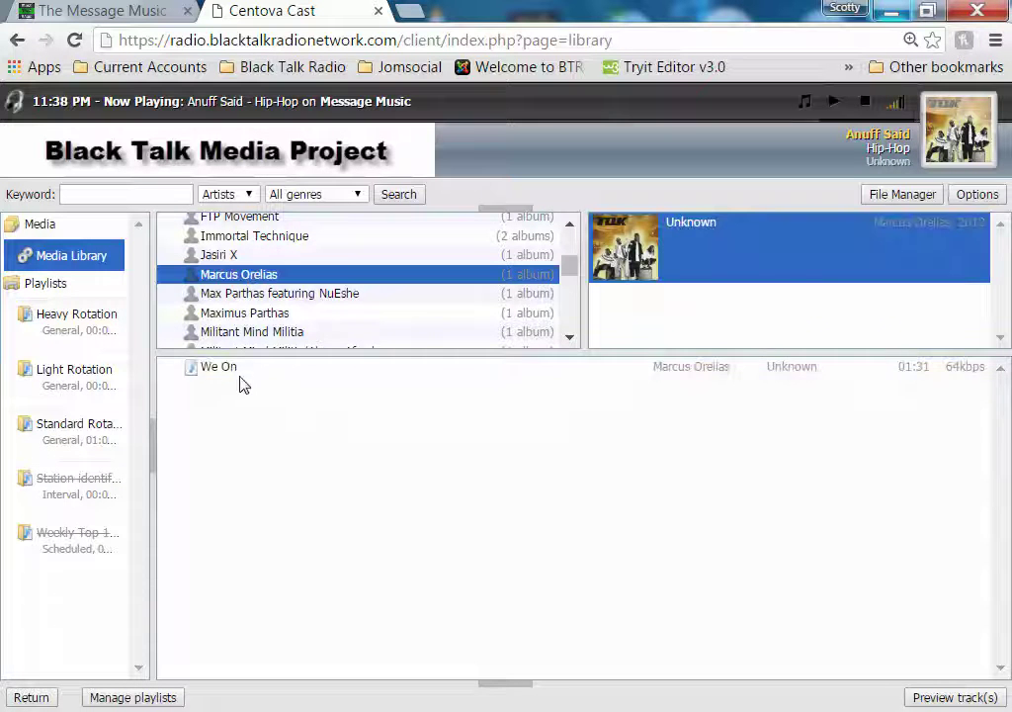
{"action": "left_click", "coordinate": [227, 369]}
{"action": "left_click_drag", "start_coordinate": [226, 368], "coordinate": [63, 445]}
{"action": "left_click", "coordinate": [246, 295]}
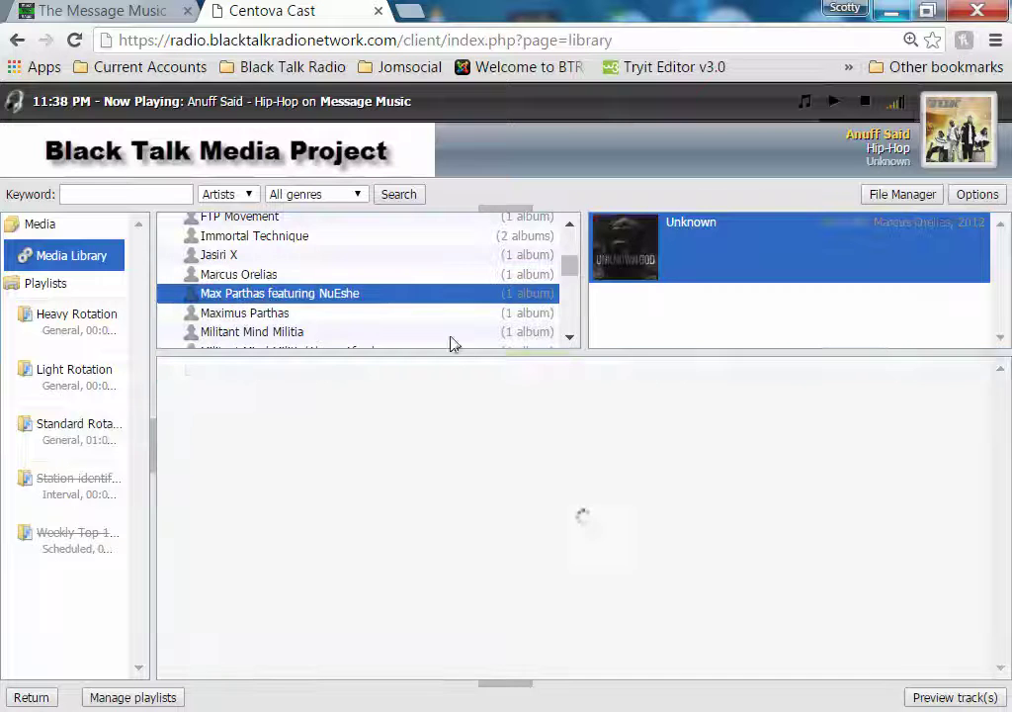
{"action": "left_click_drag", "start_coordinate": [245, 371], "coordinate": [67, 428]}
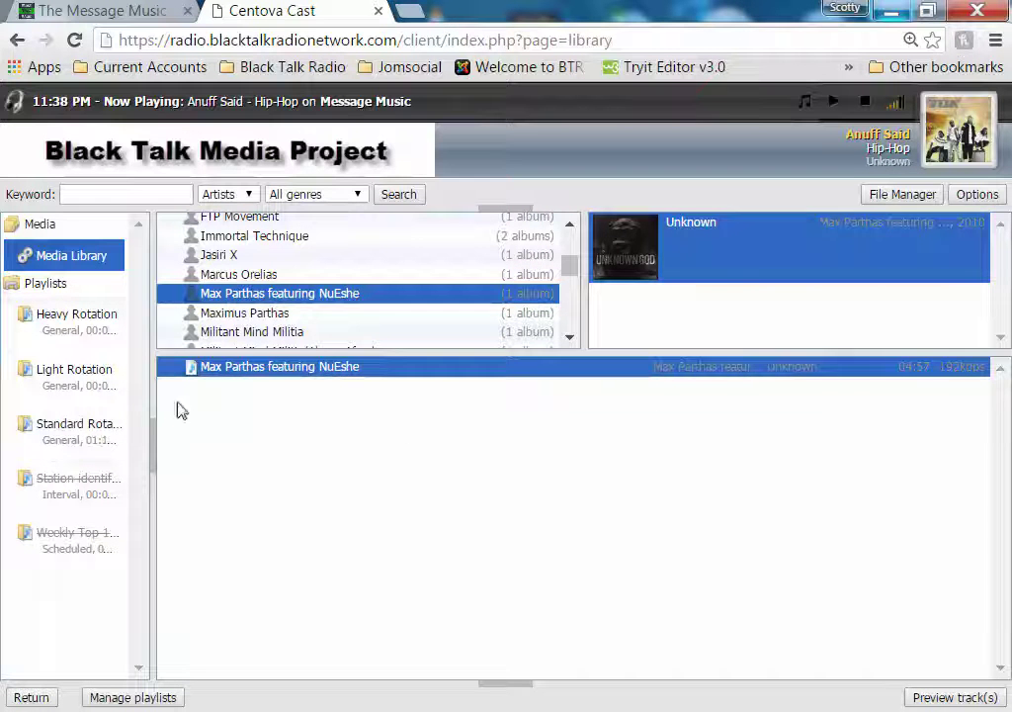
Add Rise-UP, Militant Mind Militia's track and Help Each Other to Standard Rotation
{"action": "left_click", "coordinate": [252, 314]}
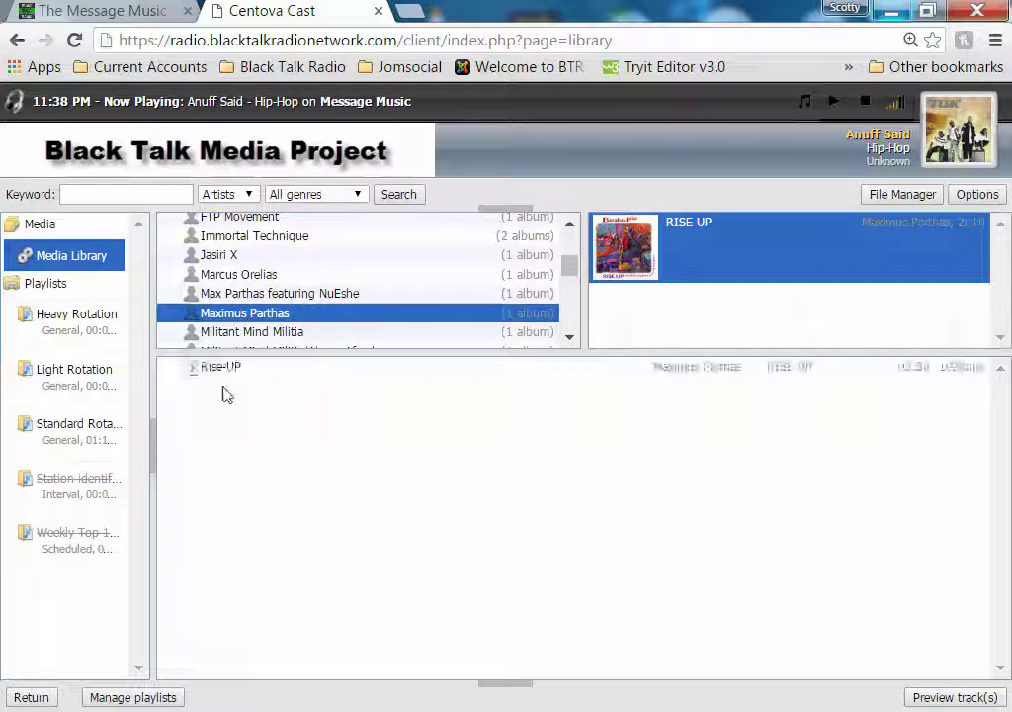
{"action": "left_click", "coordinate": [236, 372]}
{"action": "left_click_drag", "start_coordinate": [235, 379], "coordinate": [81, 440]}
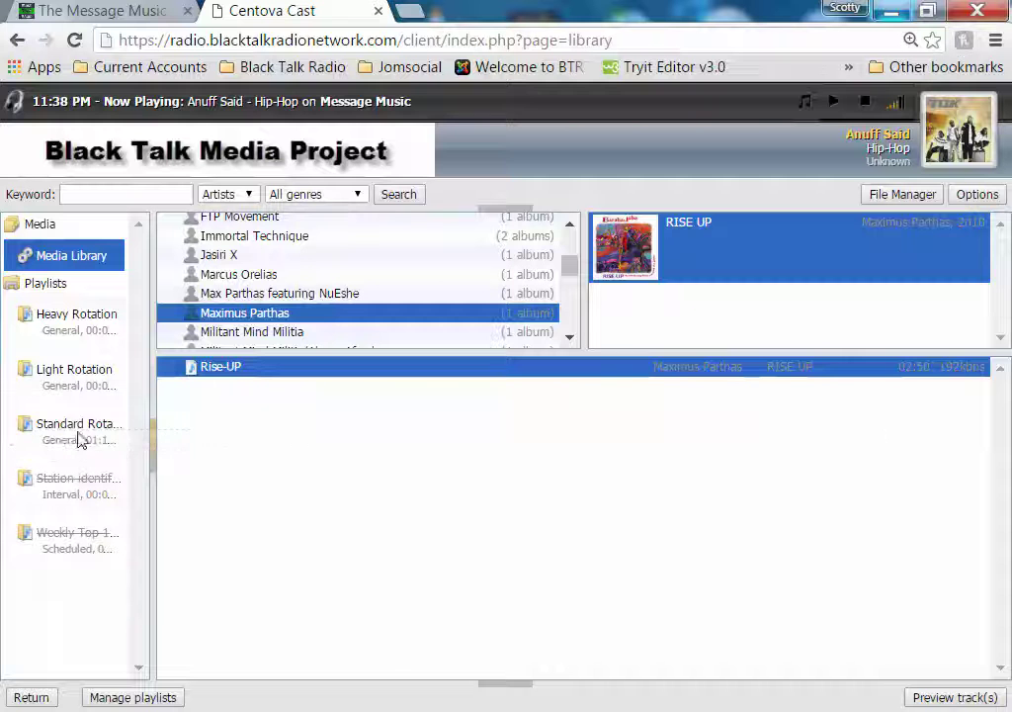
{"action": "left_click", "coordinate": [255, 334]}
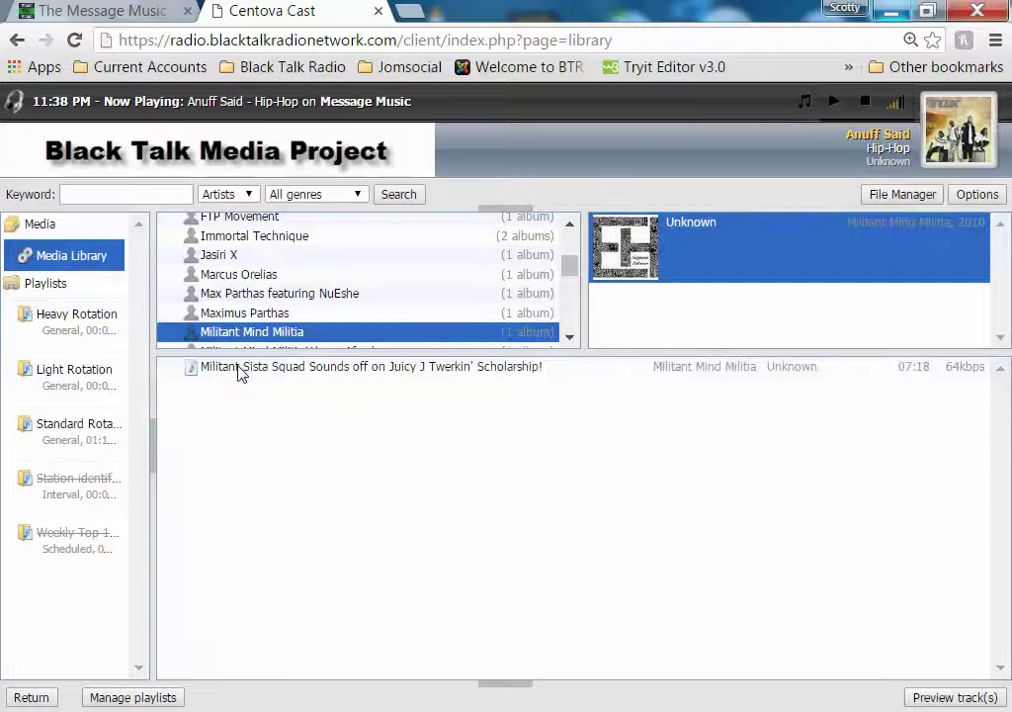
{"action": "left_click_drag", "start_coordinate": [239, 372], "coordinate": [79, 432]}
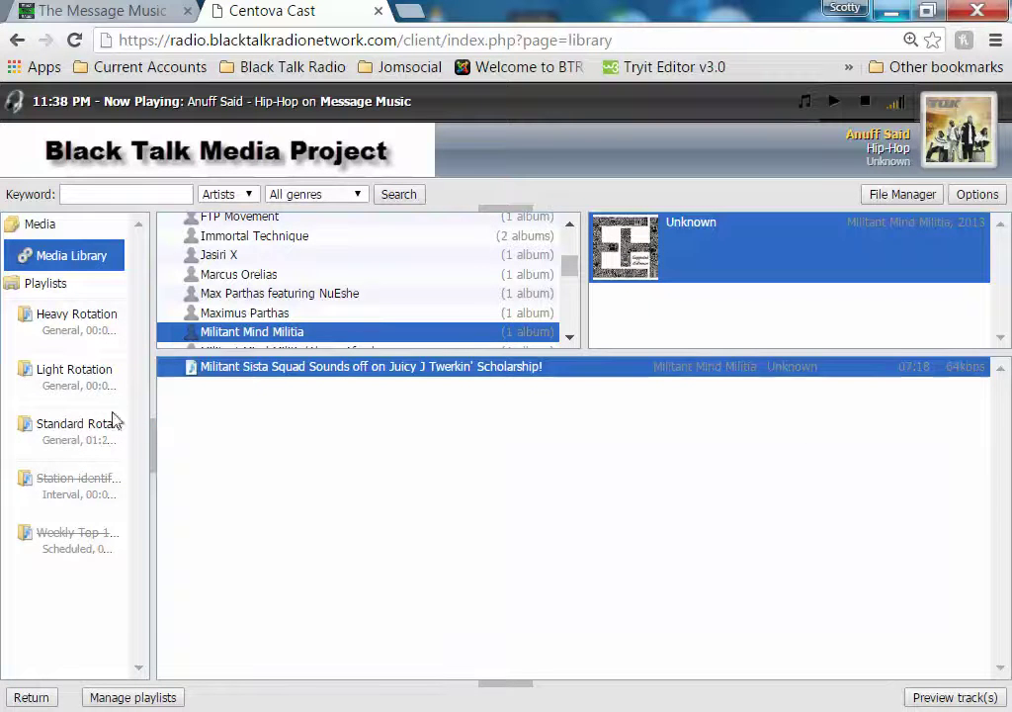
{"action": "left_click", "coordinate": [267, 351]}
{"action": "left_click", "coordinate": [640, 262]}
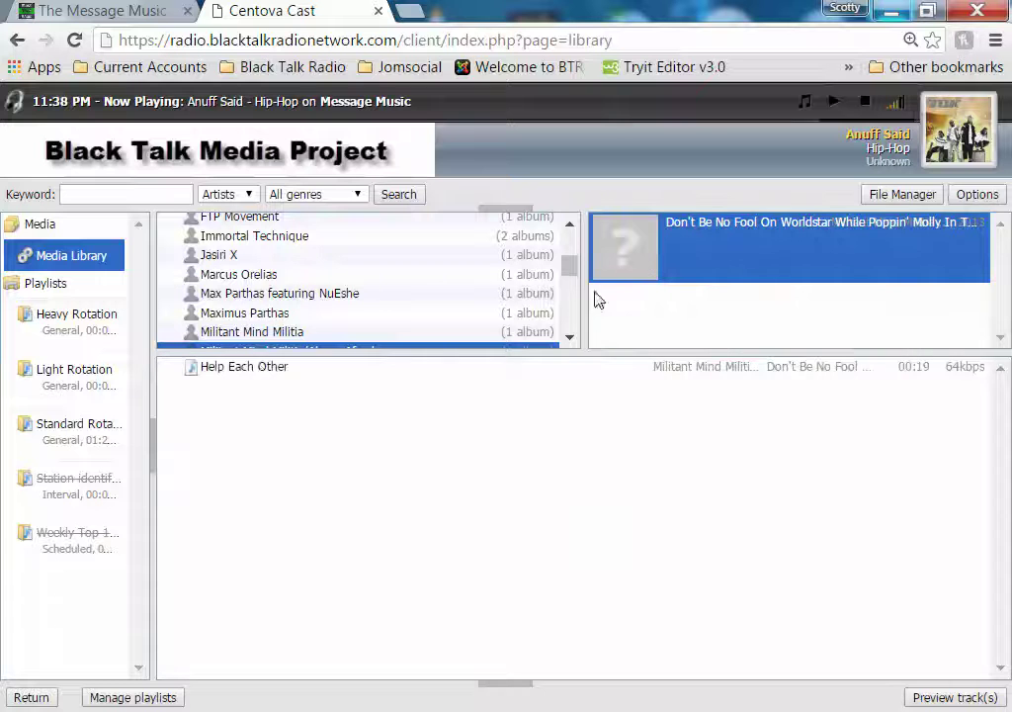
{"action": "left_click_drag", "start_coordinate": [255, 374], "coordinate": [67, 438]}
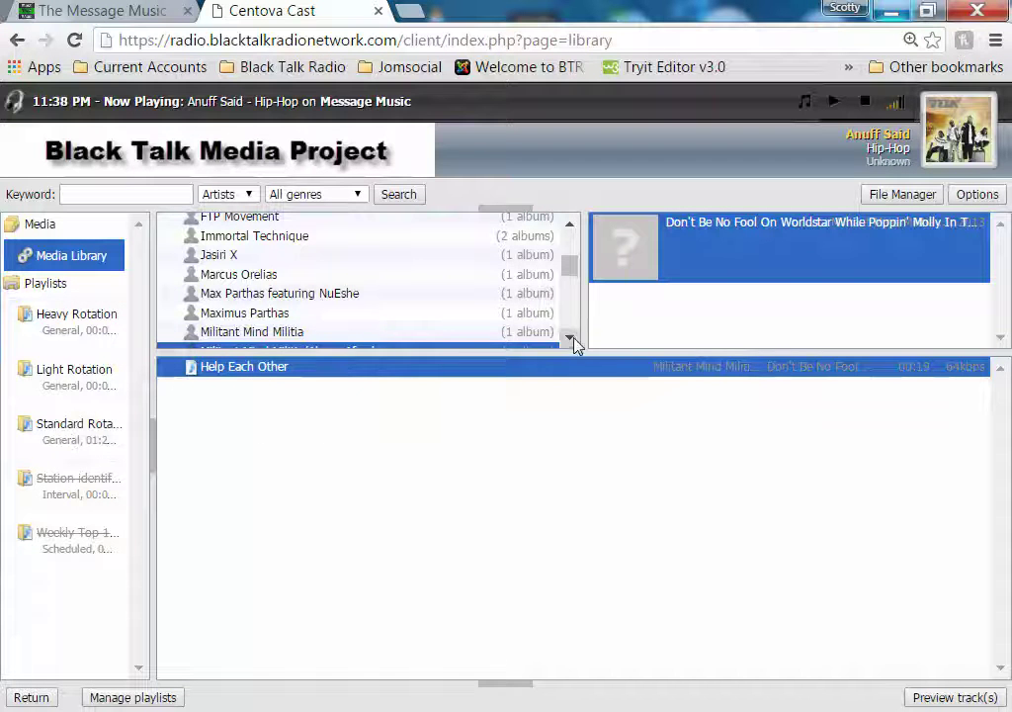
Add Mathematics, What The Hell - NY Oil and Times Up - O.C to Standard Rotation
{"action": "scroll", "coordinate": [576, 343], "scroll_direction": "down", "scroll_amount": 3}
{"action": "left_click", "coordinate": [223, 252]}
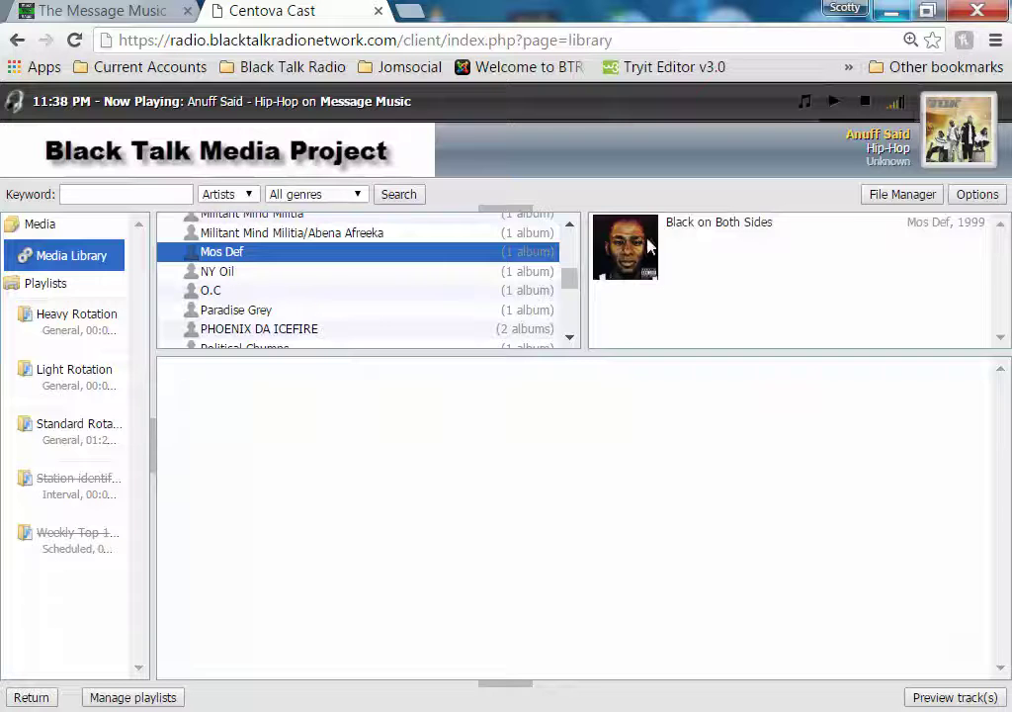
{"action": "left_click", "coordinate": [623, 255]}
{"action": "left_click_drag", "start_coordinate": [240, 371], "coordinate": [99, 423]}
{"action": "left_click", "coordinate": [225, 272]}
{"action": "left_click", "coordinate": [623, 247]}
{"action": "left_click", "coordinate": [232, 368]}
{"action": "left_click_drag", "start_coordinate": [217, 385], "coordinate": [67, 428]}
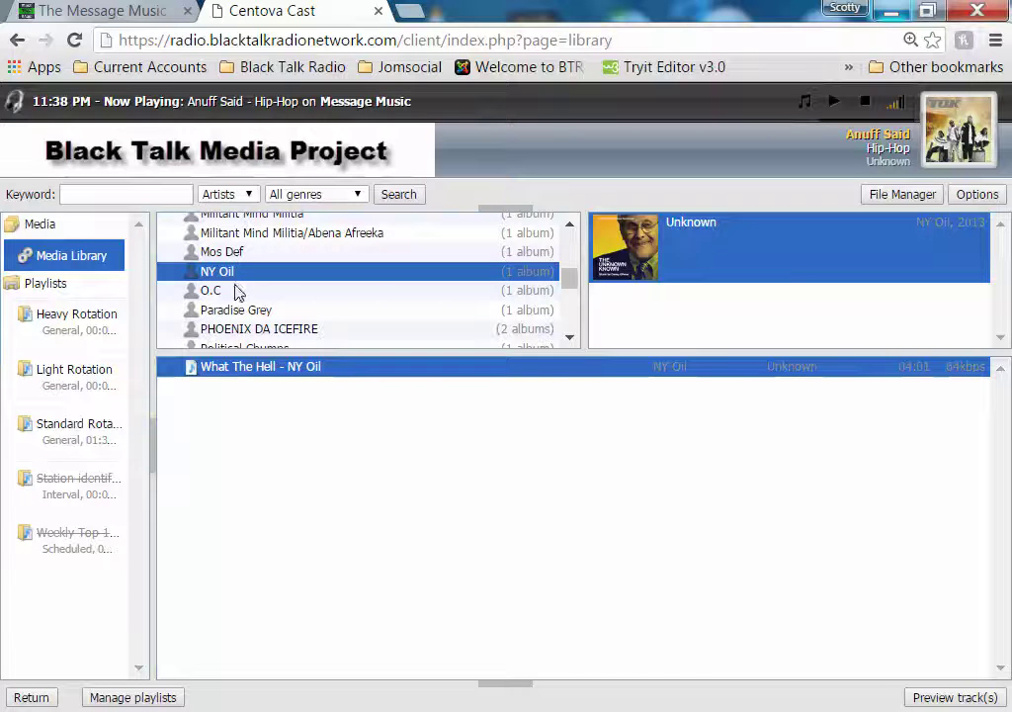
{"action": "left_click", "coordinate": [236, 289]}
{"action": "left_click", "coordinate": [591, 248]}
{"action": "left_click_drag", "start_coordinate": [224, 377], "coordinate": [62, 430]}
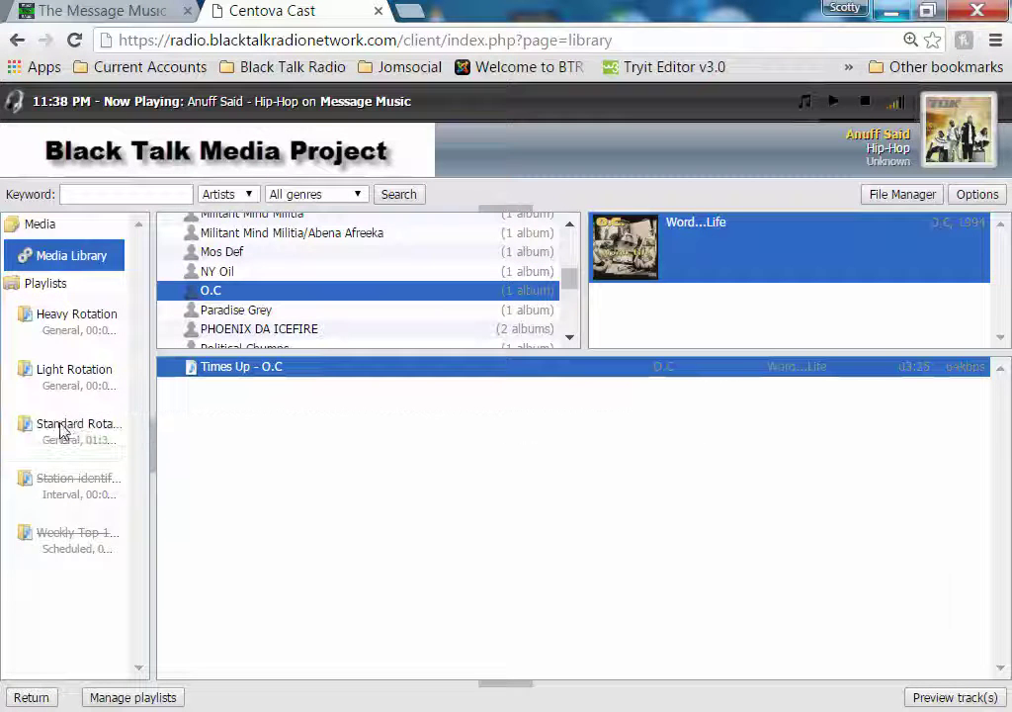
Add Paradise Grey's Slaveshiphop and PHOENIX DA ICEFIRE's CINEMATIC and Politricks to Standard Rotation
{"action": "left_click", "coordinate": [249, 314]}
{"action": "left_click", "coordinate": [603, 279]}
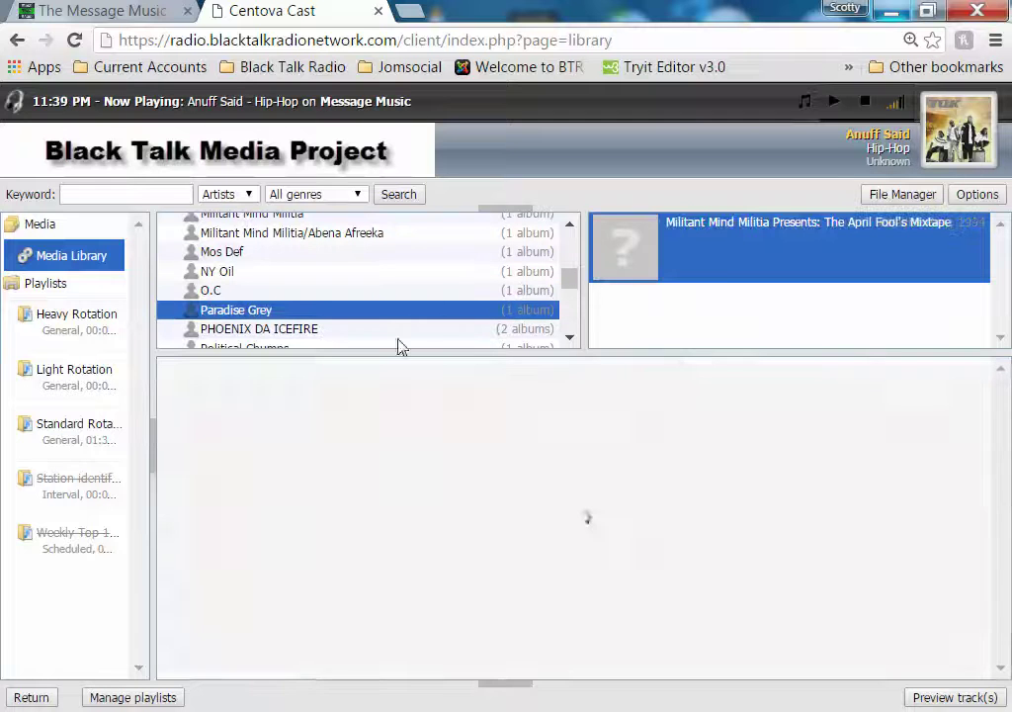
{"action": "left_click_drag", "start_coordinate": [244, 378], "coordinate": [59, 438]}
{"action": "left_click", "coordinate": [238, 336]}
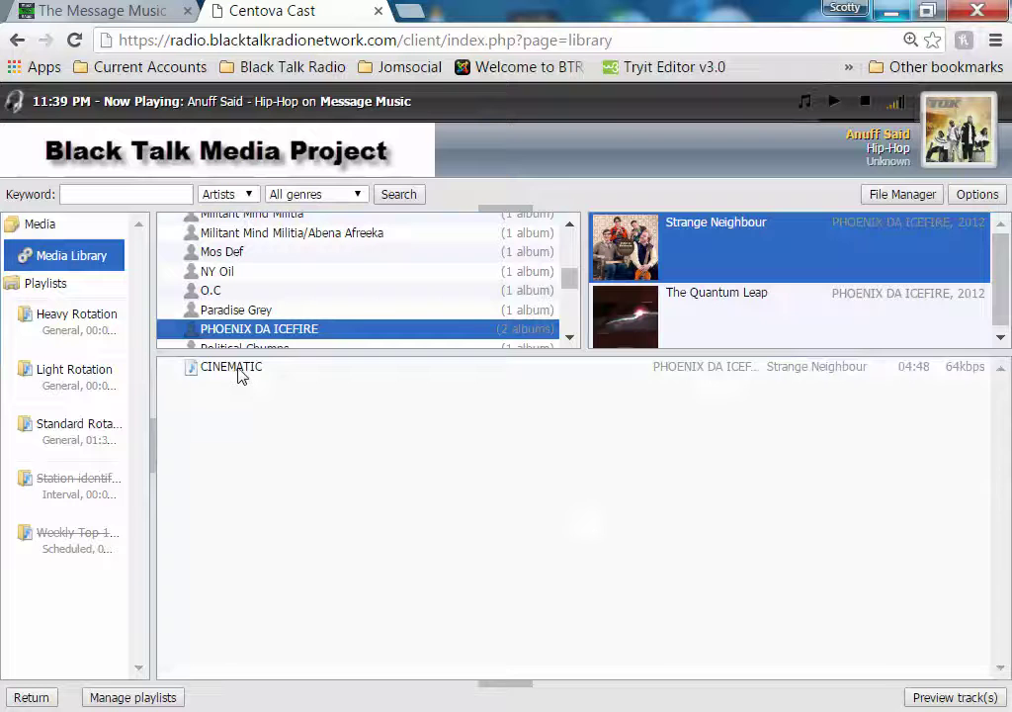
{"action": "left_click_drag", "start_coordinate": [237, 374], "coordinate": [66, 441]}
{"action": "left_click", "coordinate": [637, 334]}
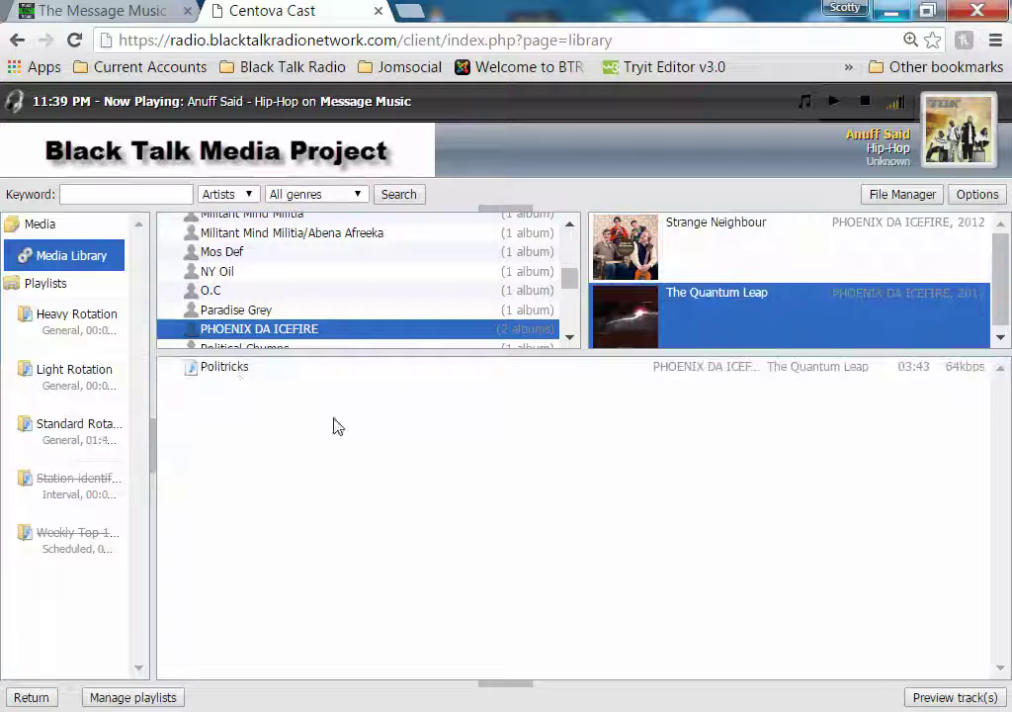
{"action": "left_click_drag", "start_coordinate": [241, 374], "coordinate": [64, 438]}
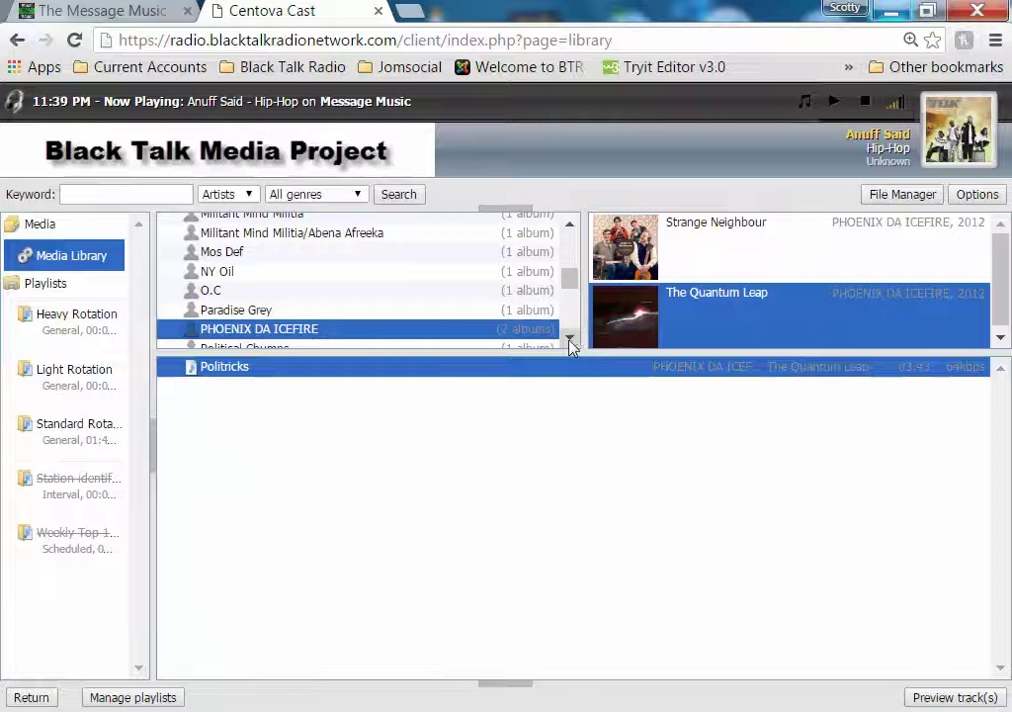
{"action": "left_click", "coordinate": [570, 341]}
{"action": "scroll", "coordinate": [570, 341], "scroll_direction": "down", "scroll_amount": 2}
{"action": "left_click", "coordinate": [242, 230]}
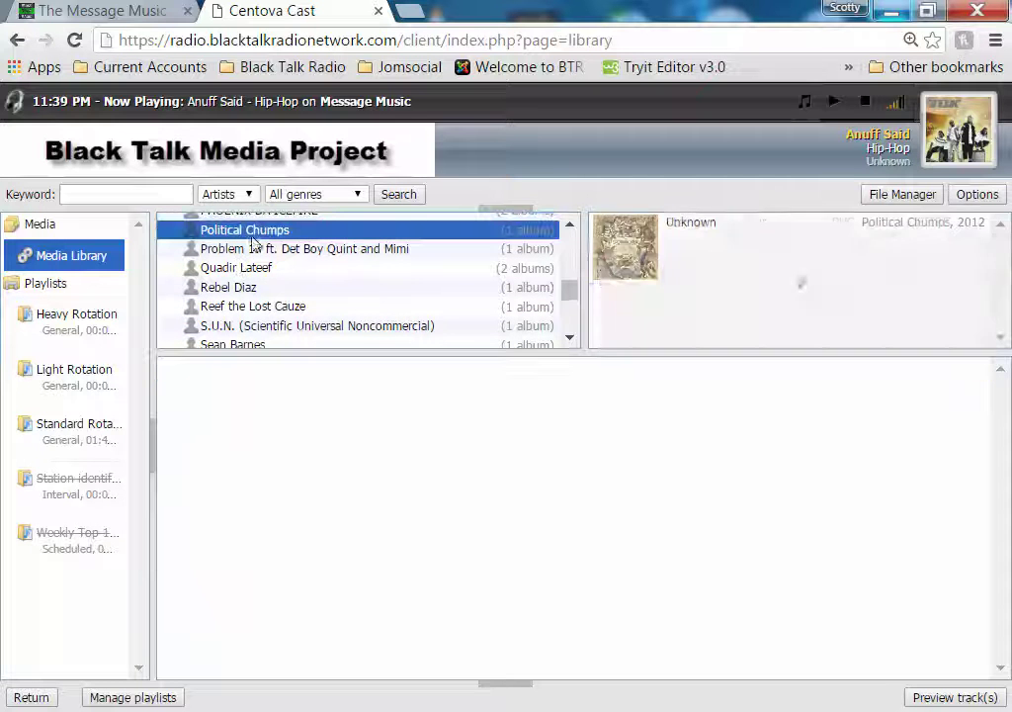
Add the Political Chumps track and three Rebel Forces tracks, including Bass&Bars and The Quickening Arts, to Standard Rotation
{"action": "left_click", "coordinate": [652, 275]}
{"action": "left_click_drag", "start_coordinate": [231, 373], "coordinate": [69, 437]}
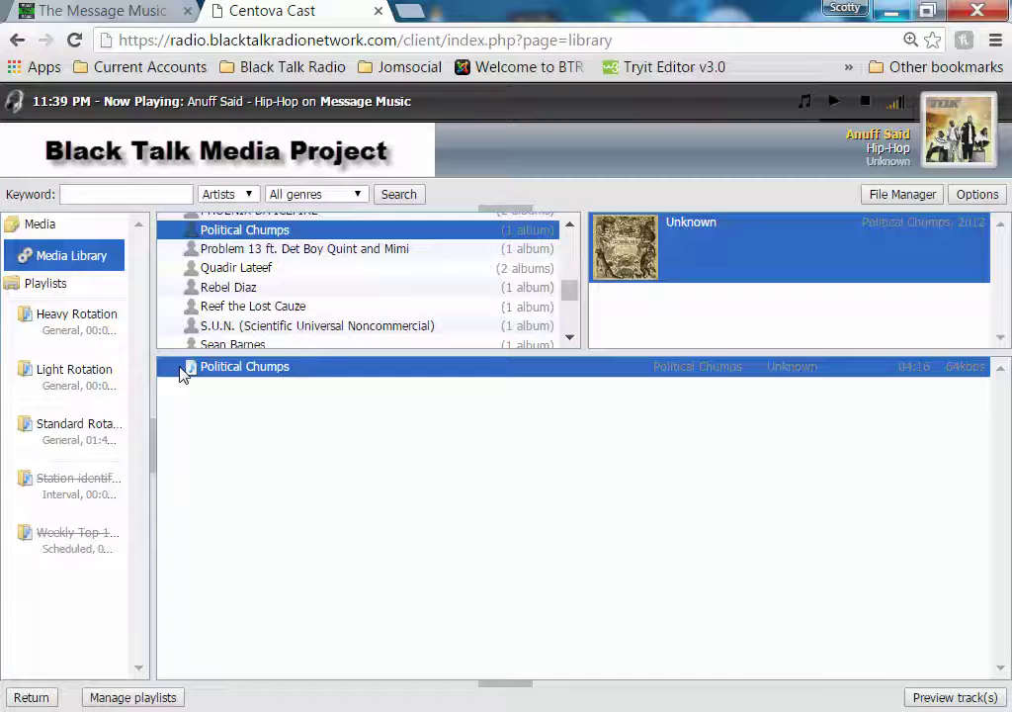
{"action": "left_click", "coordinate": [228, 251]}
{"action": "left_click", "coordinate": [613, 259]}
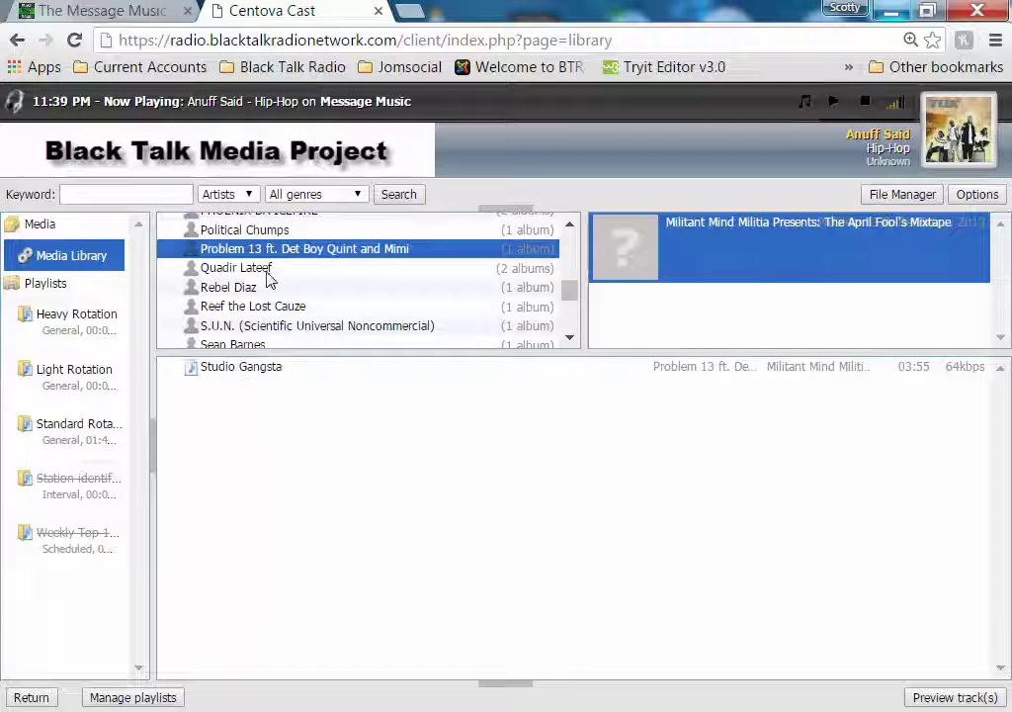
{"action": "left_click", "coordinate": [269, 268]}
{"action": "left_click", "coordinate": [791, 252]}
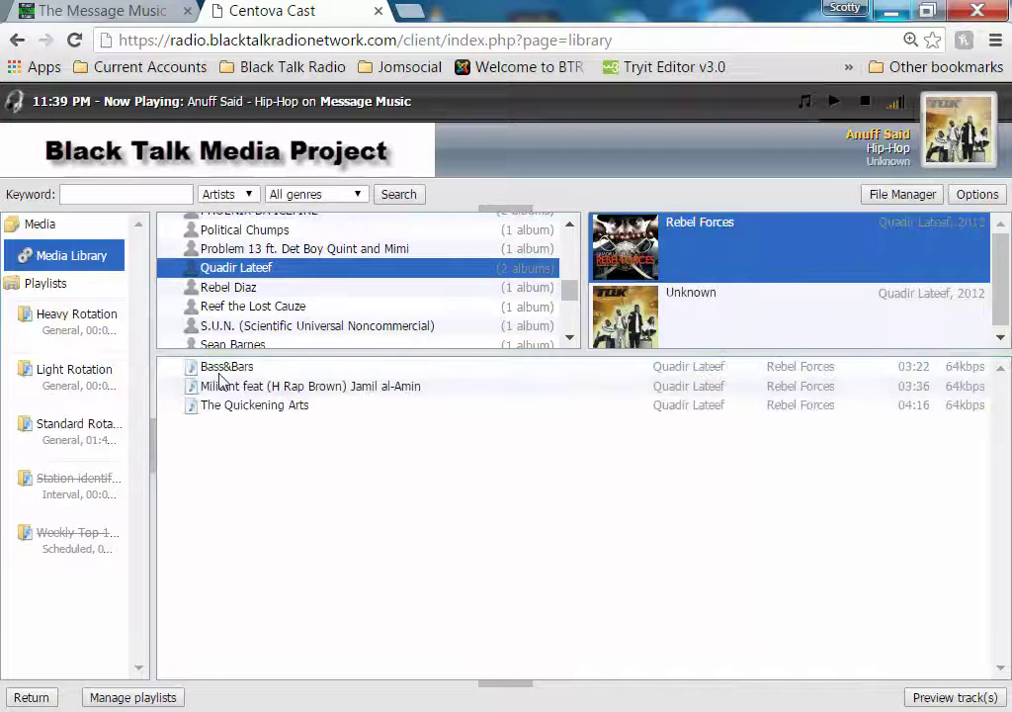
{"action": "left_click", "coordinate": [227, 368]}
{"action": "left_click", "coordinate": [287, 387], "text": "shift"}
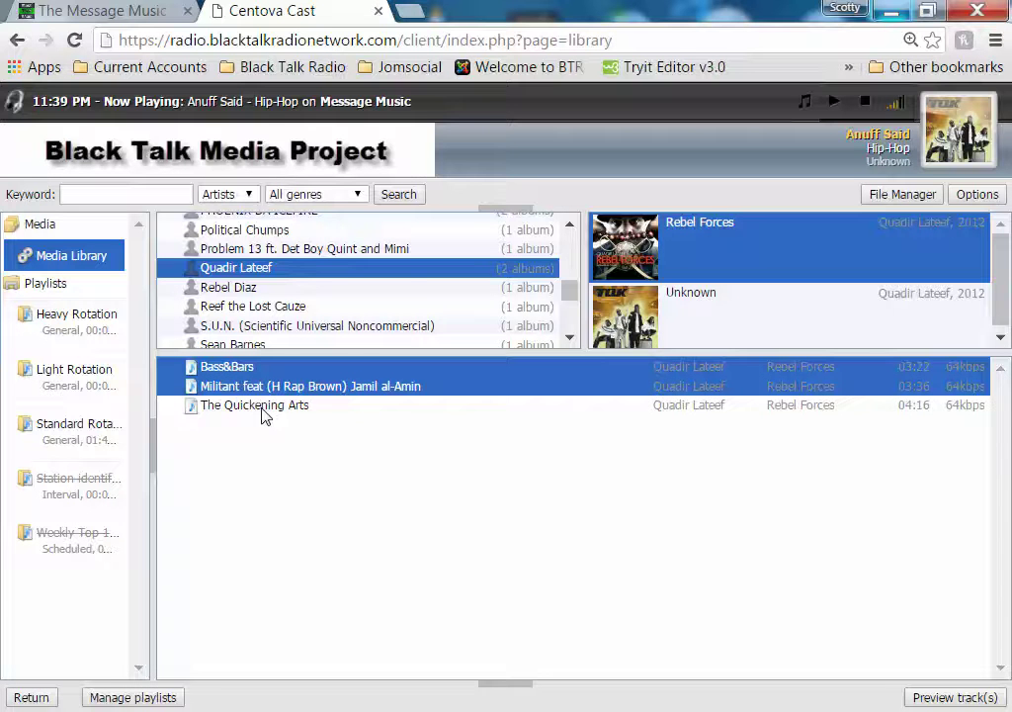
{"action": "left_click", "coordinate": [262, 402], "text": "shift"}
{"action": "left_click_drag", "start_coordinate": [259, 400], "coordinate": [71, 435]}
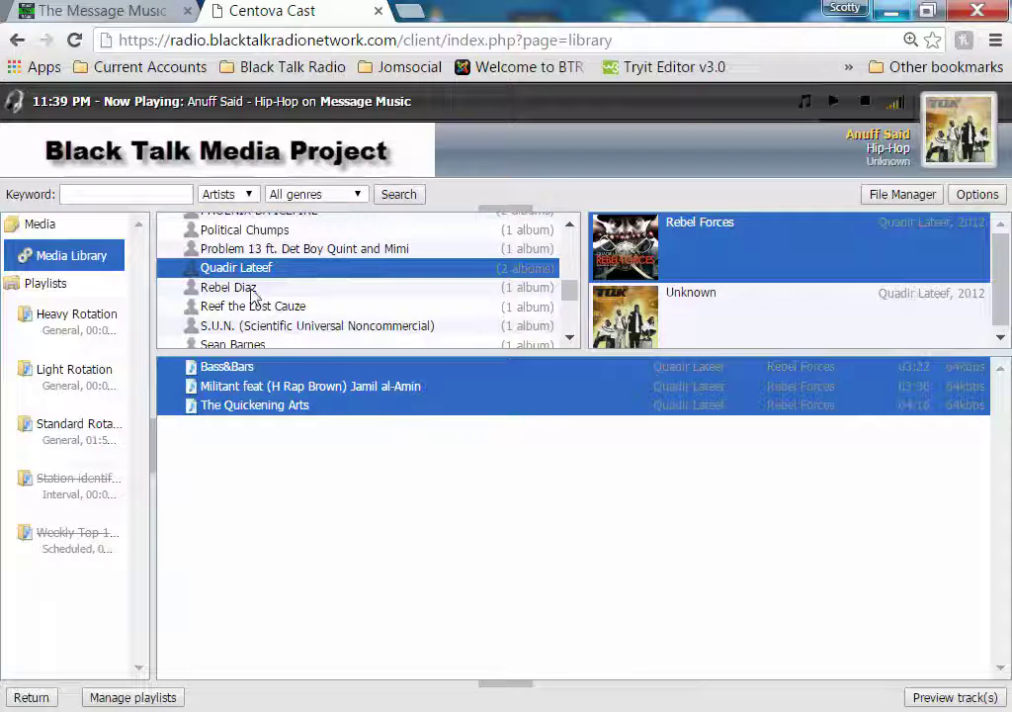
Add Rebel Diaz's Guilty, Nat Turner, and The One's Another Recipe and Masquerade to Standard Rotation
{"action": "left_click", "coordinate": [252, 288]}
{"action": "left_click", "coordinate": [668, 255]}
{"action": "left_click_drag", "start_coordinate": [217, 373], "coordinate": [73, 427]}
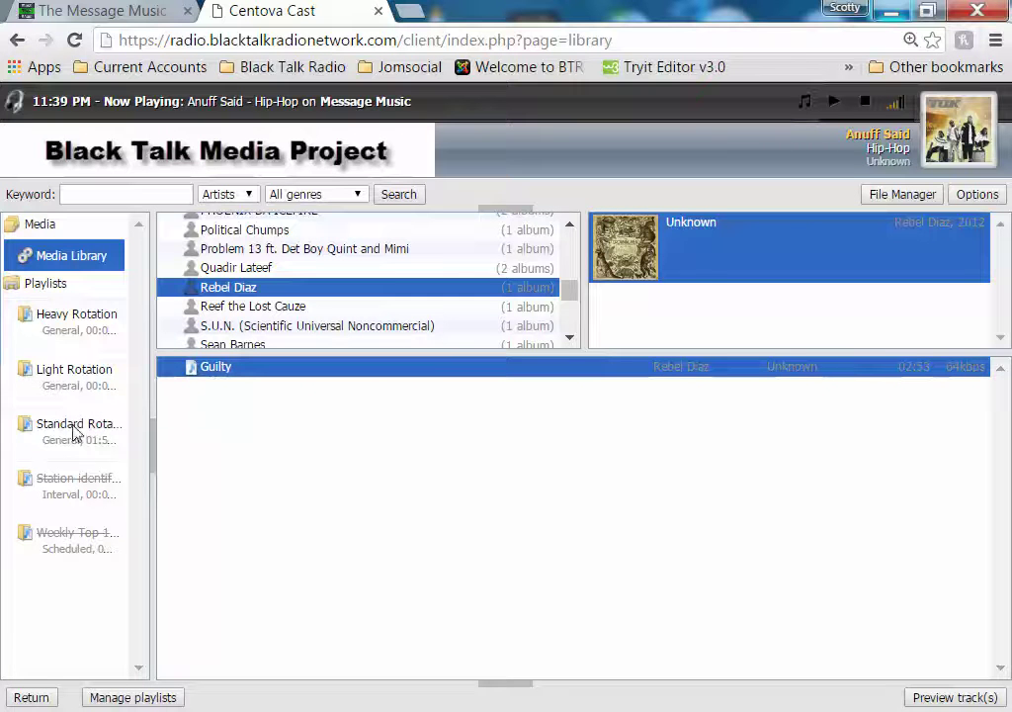
{"action": "left_click", "coordinate": [259, 307]}
{"action": "left_click", "coordinate": [629, 256]}
{"action": "left_click_drag", "start_coordinate": [249, 373], "coordinate": [89, 439]}
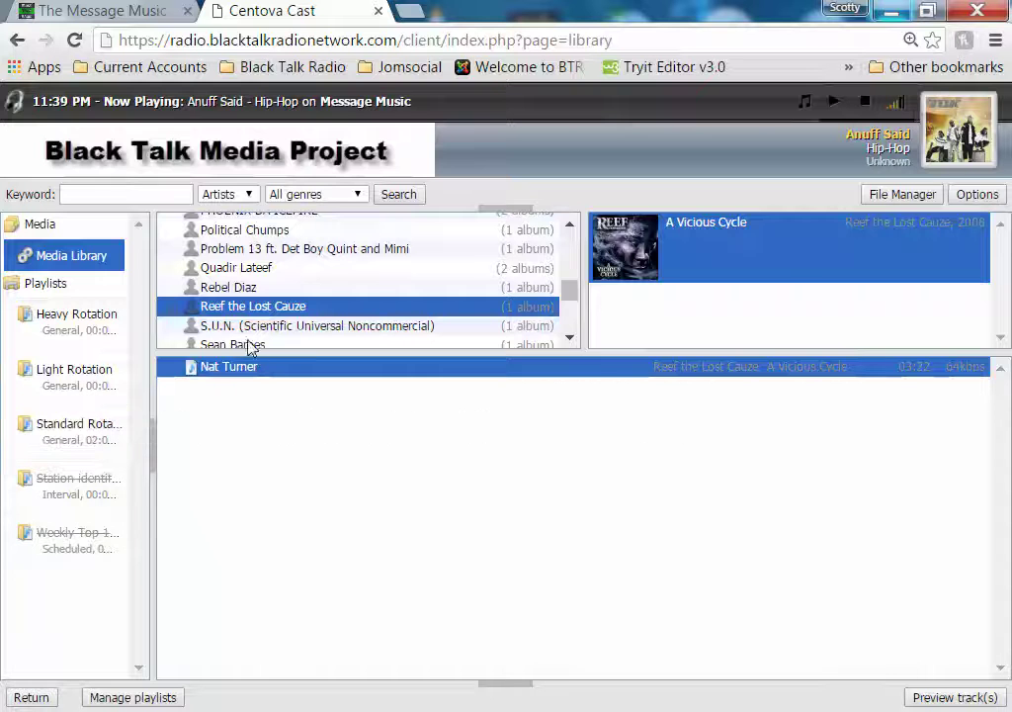
{"action": "left_click", "coordinate": [425, 330]}
{"action": "left_click", "coordinate": [639, 253]}
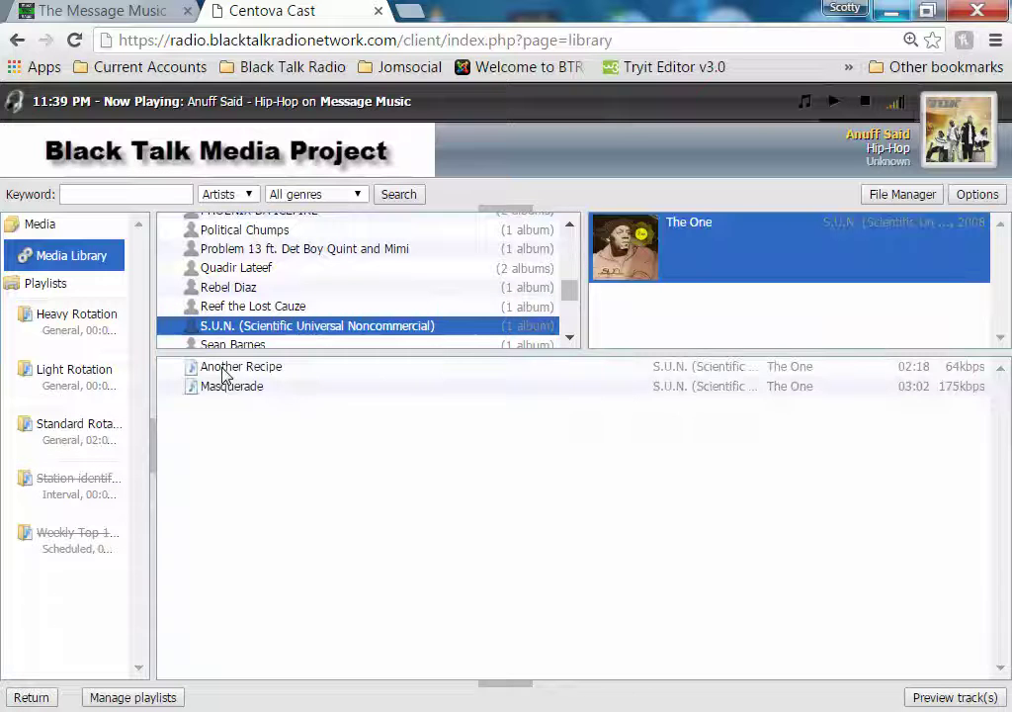
{"action": "left_click", "coordinate": [224, 370]}
{"action": "left_click", "coordinate": [267, 385], "text": "shift"}
{"action": "left_click_drag", "start_coordinate": [267, 384], "coordinate": [72, 433]}
Add Outta Control, PALESTINE and Hip-Hop Destruction to Standard Rotation
{"action": "left_click", "coordinate": [259, 344]}
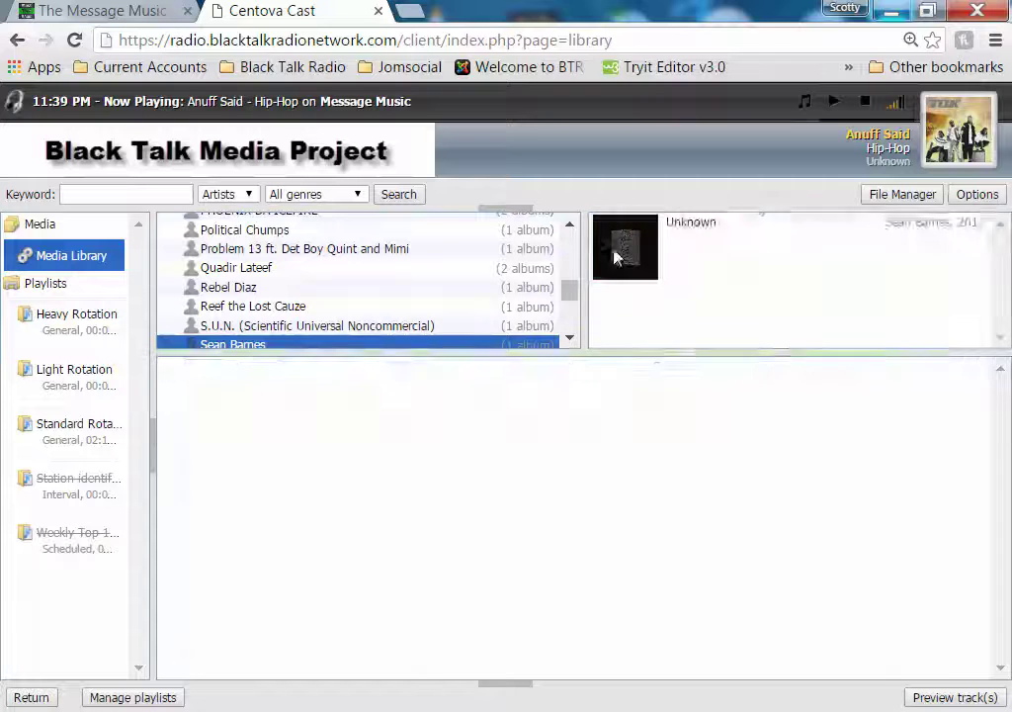
{"action": "left_click", "coordinate": [615, 257]}
{"action": "left_click_drag", "start_coordinate": [226, 378], "coordinate": [65, 439]}
{"action": "scroll", "coordinate": [569, 337], "scroll_direction": "down", "scroll_amount": 4}
{"action": "left_click", "coordinate": [570, 225]}
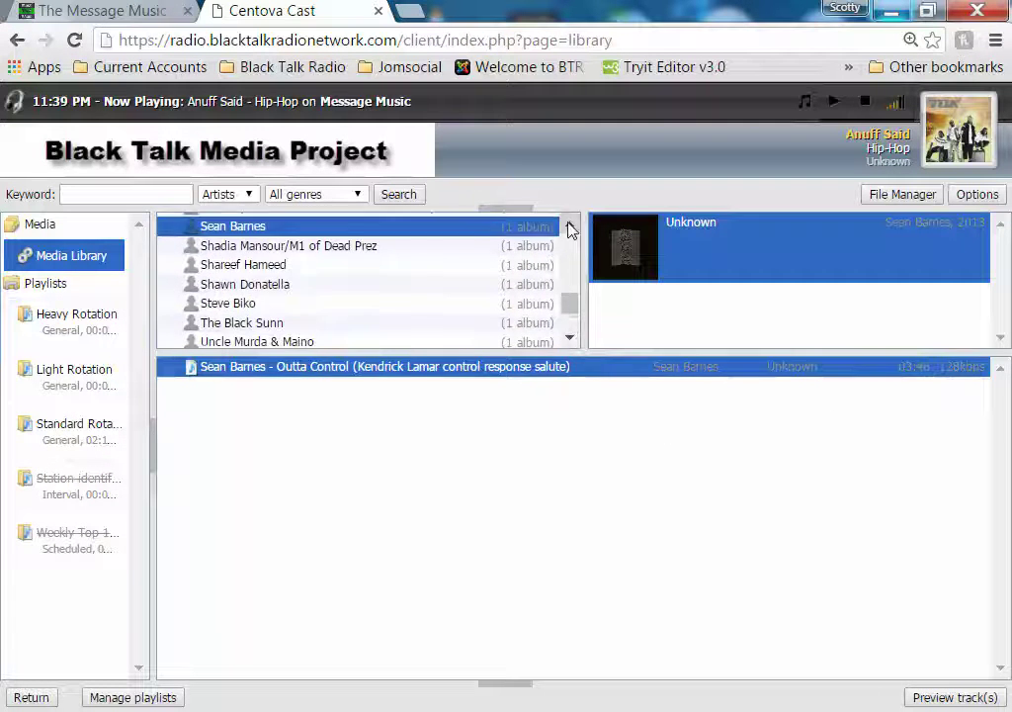
{"action": "left_click", "coordinate": [343, 255]}
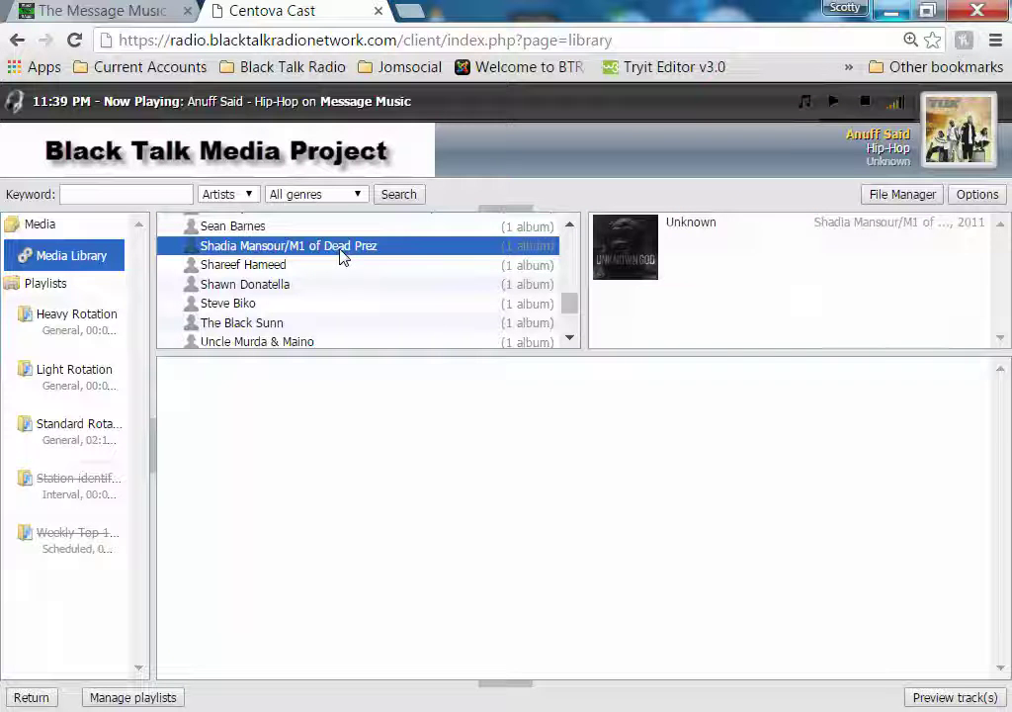
{"action": "left_click", "coordinate": [600, 257]}
{"action": "left_click_drag", "start_coordinate": [226, 378], "coordinate": [68, 440]}
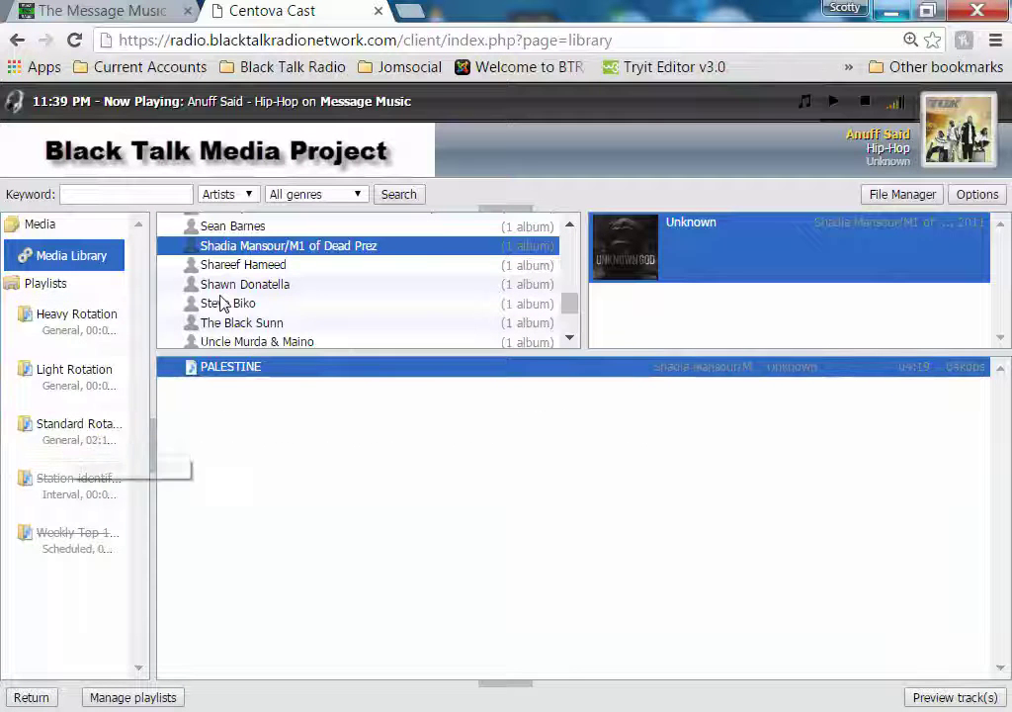
{"action": "left_click", "coordinate": [250, 267]}
{"action": "left_click", "coordinate": [624, 264]}
{"action": "left_click_drag", "start_coordinate": [284, 373], "coordinate": [72, 442]}
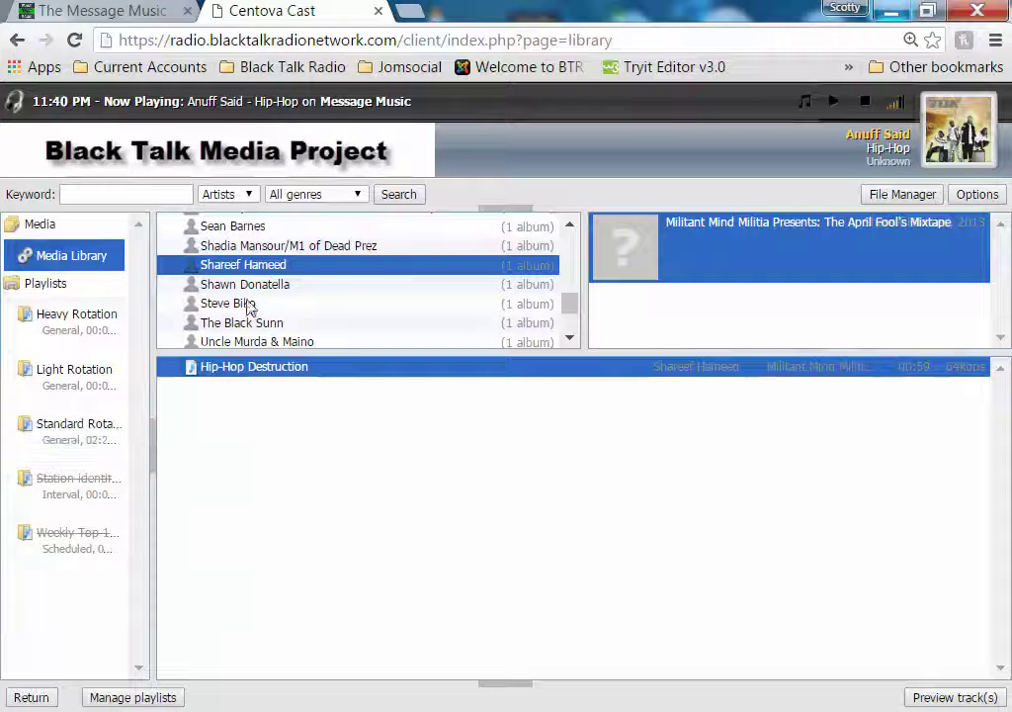
Add Still TRAY and Organize The Hood to Standard Rotation
{"action": "left_click", "coordinate": [259, 287]}
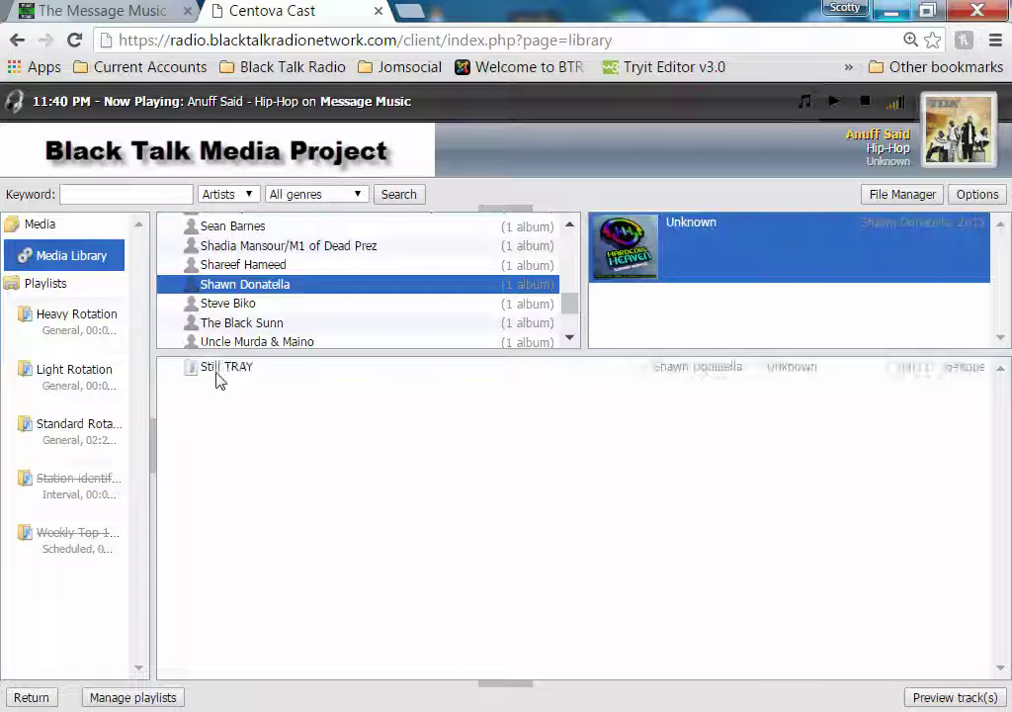
{"action": "left_click_drag", "start_coordinate": [219, 380], "coordinate": [61, 441]}
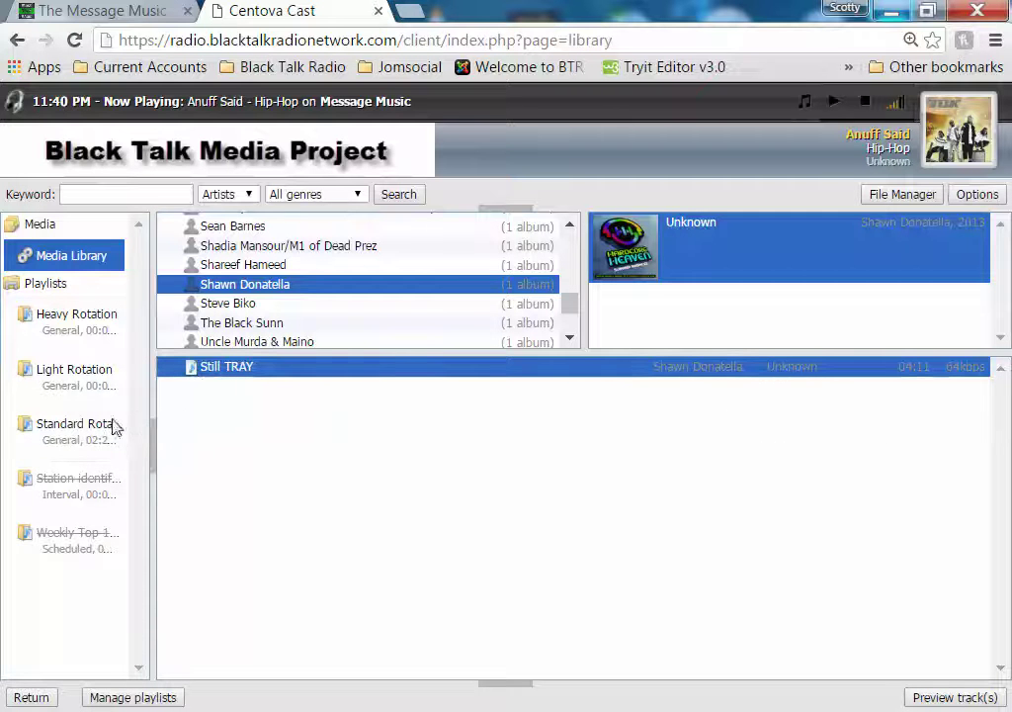
{"action": "left_click", "coordinate": [245, 305]}
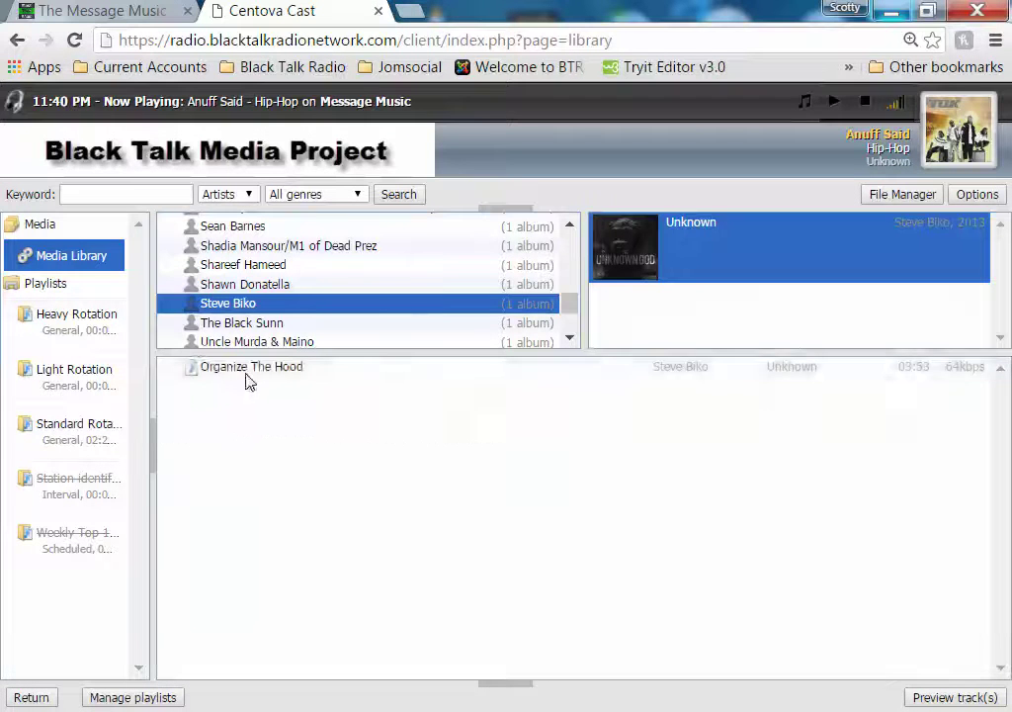
{"action": "left_click", "coordinate": [242, 375]}
{"action": "left_click_drag", "start_coordinate": [244, 382], "coordinate": [83, 447]}
{"action": "left_click_drag", "start_coordinate": [339, 368], "coordinate": [344, 437]}
Add the five GodSound tracks (Beautiful Flowers to Whats Real) and Hands Up to Standard Rotation
{"action": "left_click", "coordinate": [267, 325]}
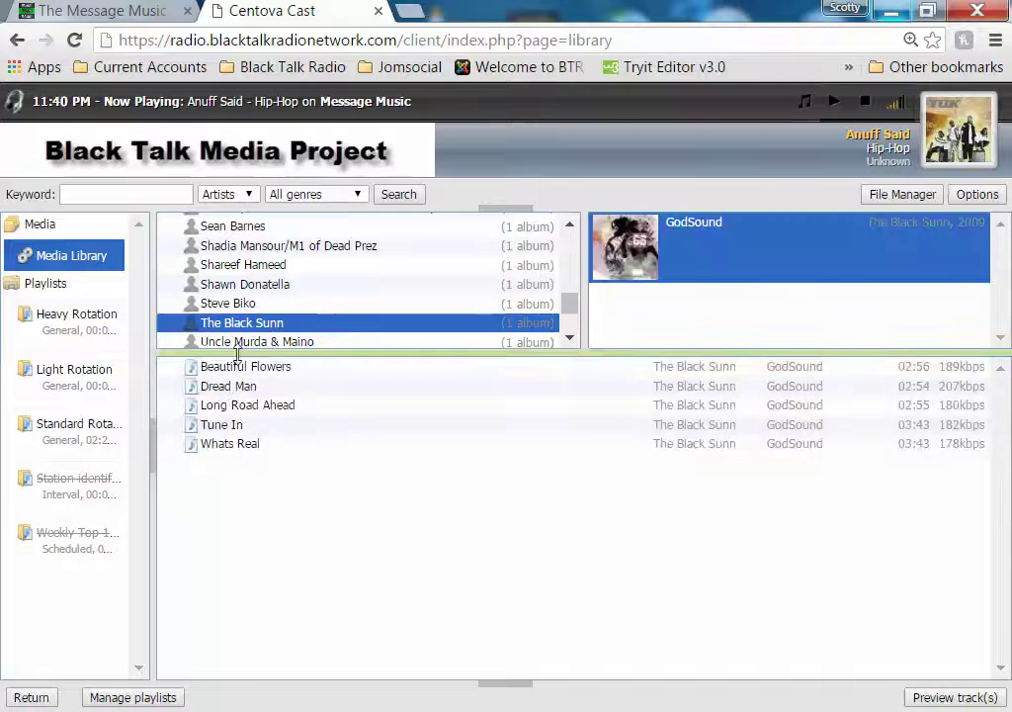
{"action": "left_click", "coordinate": [240, 367]}
{"action": "left_click", "coordinate": [240, 387], "text": "ctrl"}
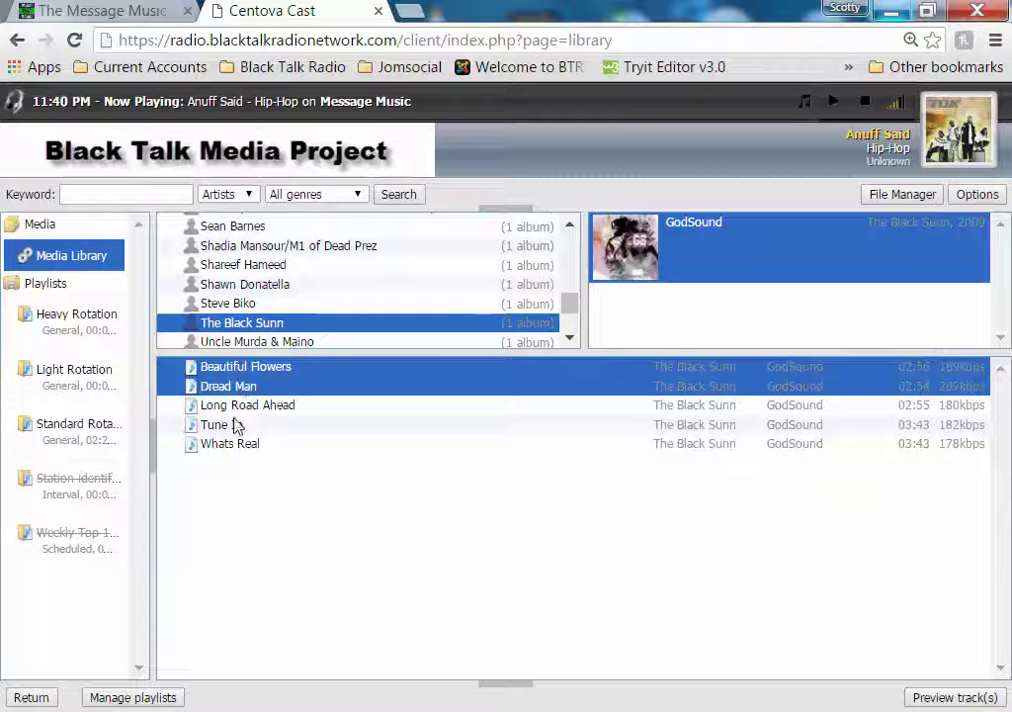
{"action": "left_click", "coordinate": [240, 405], "text": "ctrl"}
{"action": "left_click", "coordinate": [228, 425], "text": "ctrl"}
{"action": "left_click", "coordinate": [231, 445], "text": "ctrl"}
{"action": "left_click_drag", "start_coordinate": [301, 402], "coordinate": [89, 431]}
{"action": "left_click_drag", "start_coordinate": [114, 427], "coordinate": [75, 430]}
{"action": "left_click", "coordinate": [265, 342]}
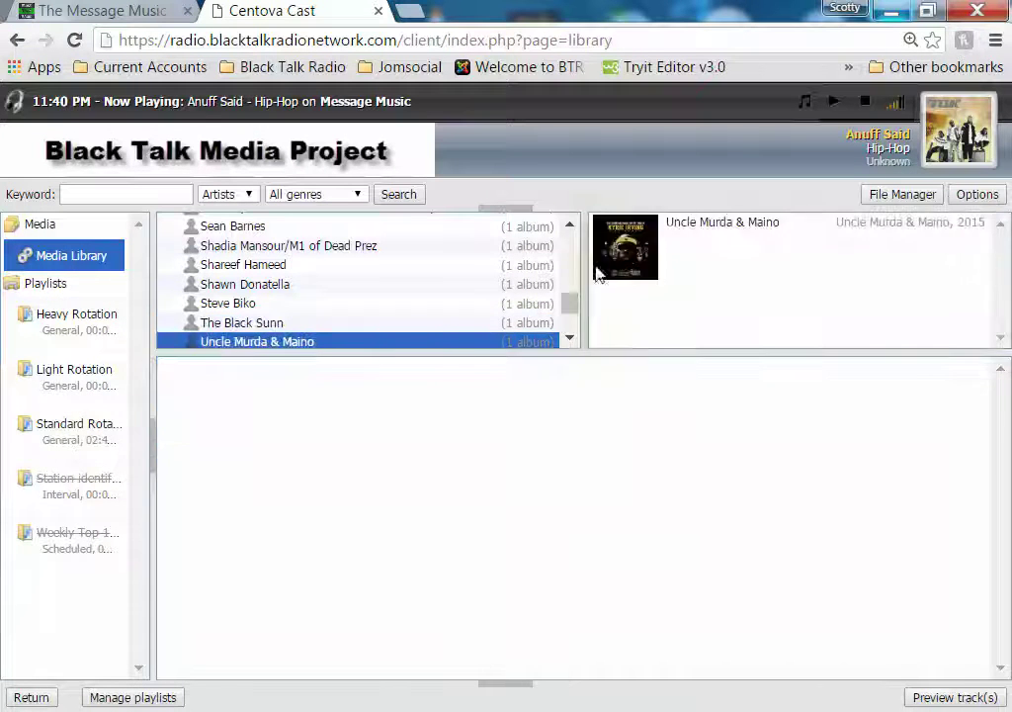
{"action": "left_click", "coordinate": [234, 370]}
{"action": "left_click_drag", "start_coordinate": [234, 375], "coordinate": [61, 441]}
Add the two Unknown tracks, including Willie Lynch, and Letter to Nicki Minaj to Standard Rotation
{"action": "scroll", "coordinate": [569, 339], "scroll_direction": "down", "scroll_amount": 2}
{"action": "left_click", "coordinate": [260, 284]}
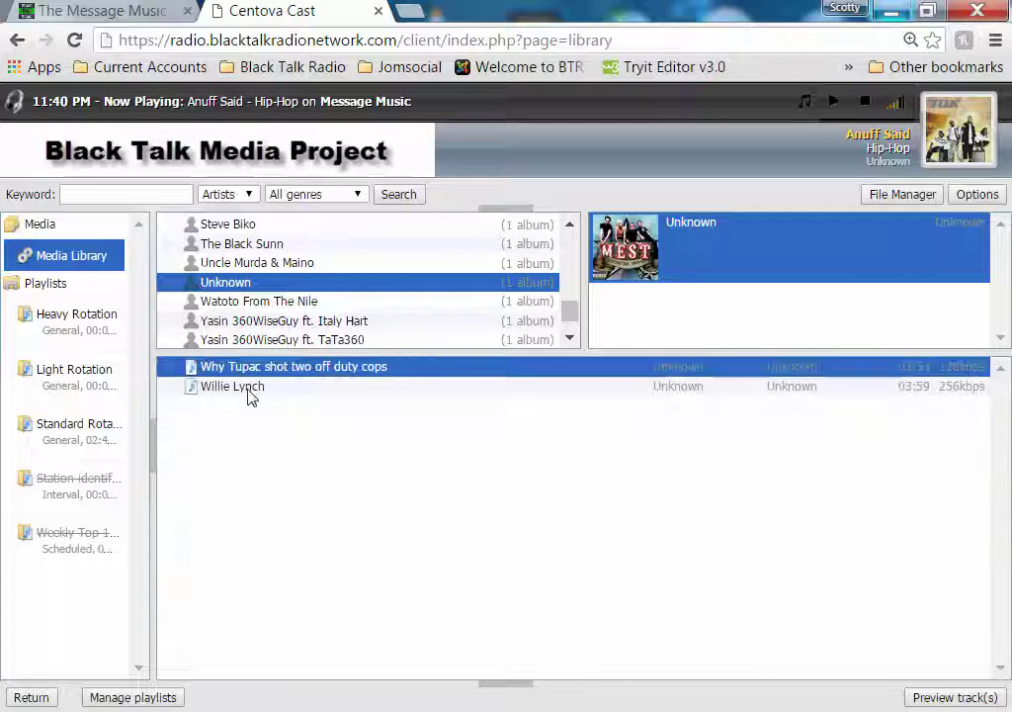
{"action": "left_click", "coordinate": [250, 388], "text": "shift"}
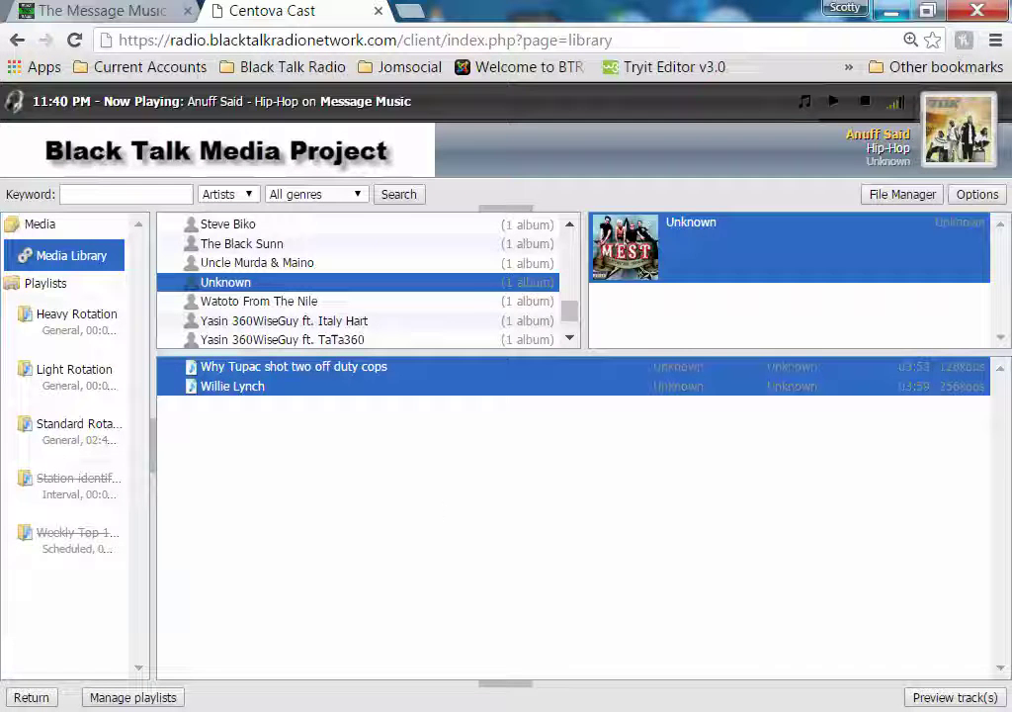
{"action": "left_click", "coordinate": [830, 711]}
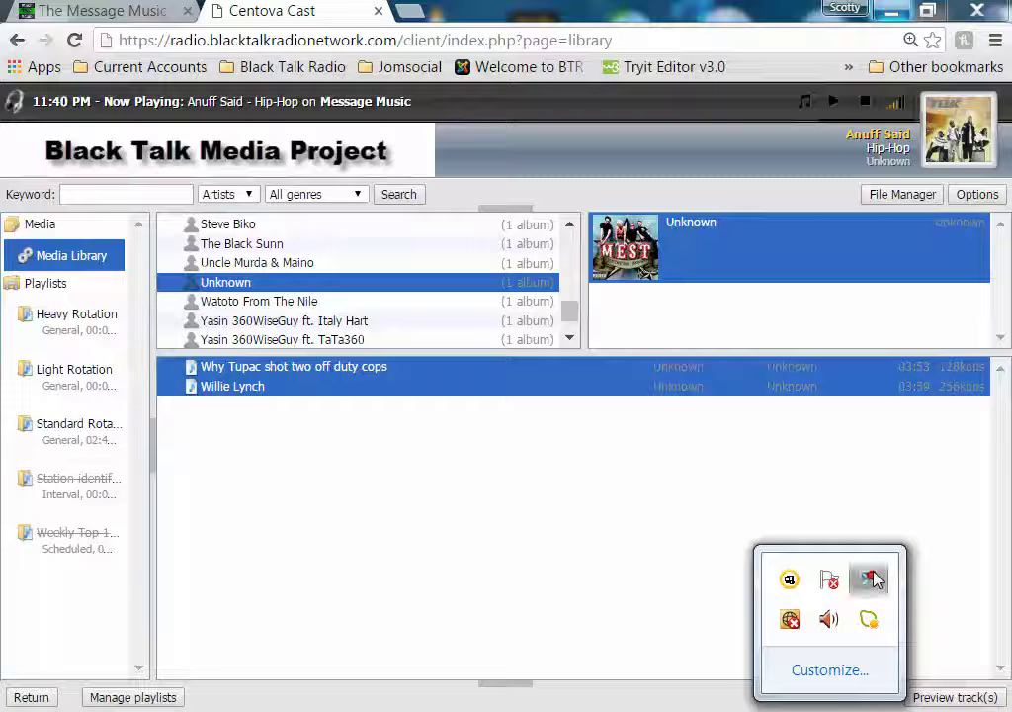
{"action": "left_click", "coordinate": [593, 620]}
{"action": "left_click_drag", "start_coordinate": [259, 385], "coordinate": [107, 433]}
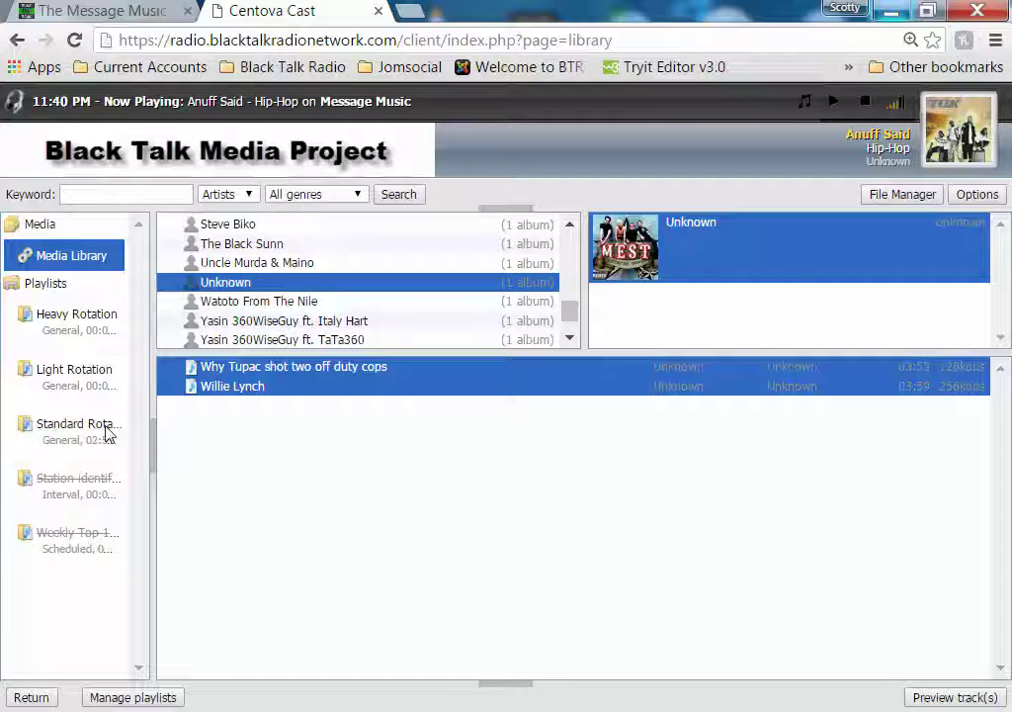
{"action": "left_click", "coordinate": [281, 305]}
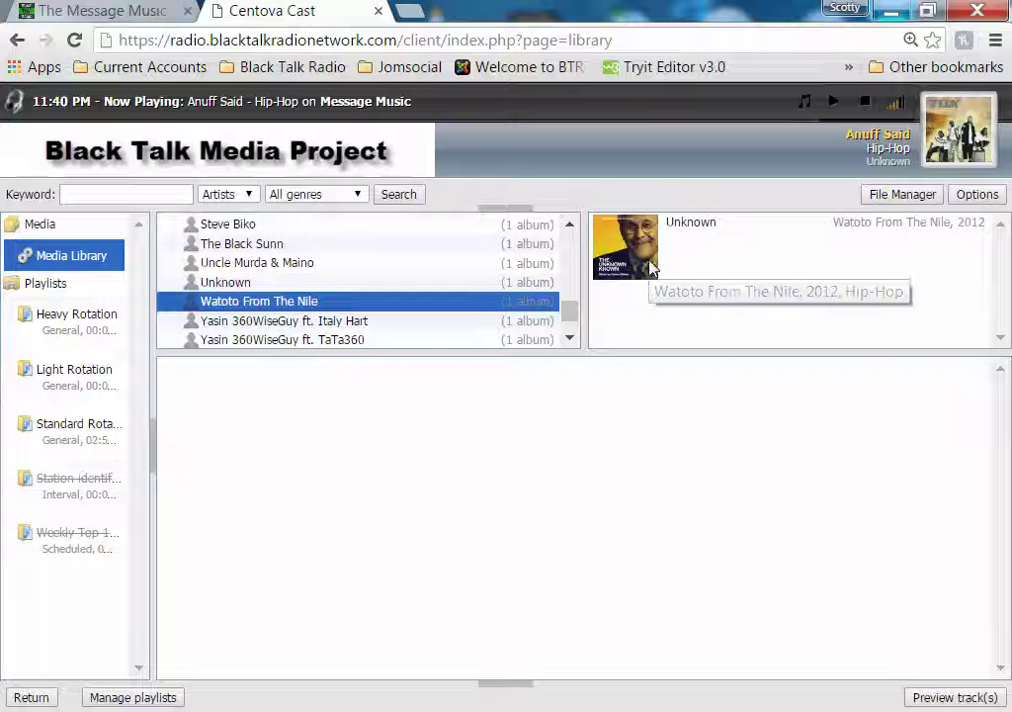
{"action": "left_click", "coordinate": [653, 267]}
{"action": "left_click_drag", "start_coordinate": [261, 370], "coordinate": [65, 435]}
Add Young Moors' Street Addiction and Revolutionary Warfare Official Video to Standard Rotation
{"action": "left_click", "coordinate": [239, 323]}
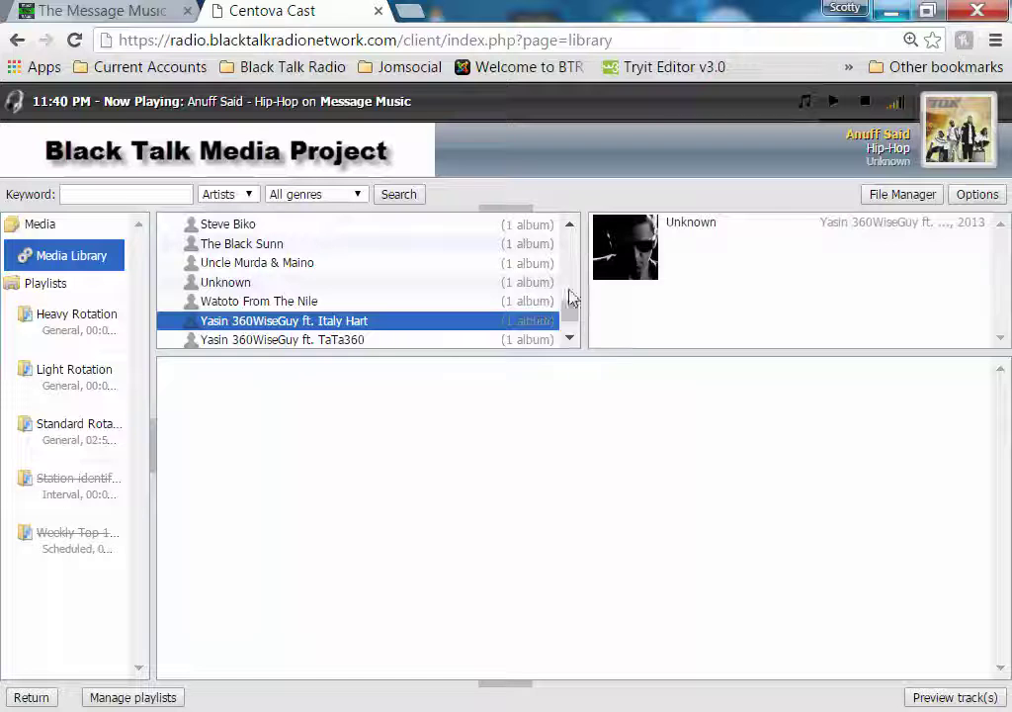
{"action": "left_click", "coordinate": [299, 340]}
{"action": "scroll", "coordinate": [389, 300], "scroll_direction": "down", "scroll_amount": 1}
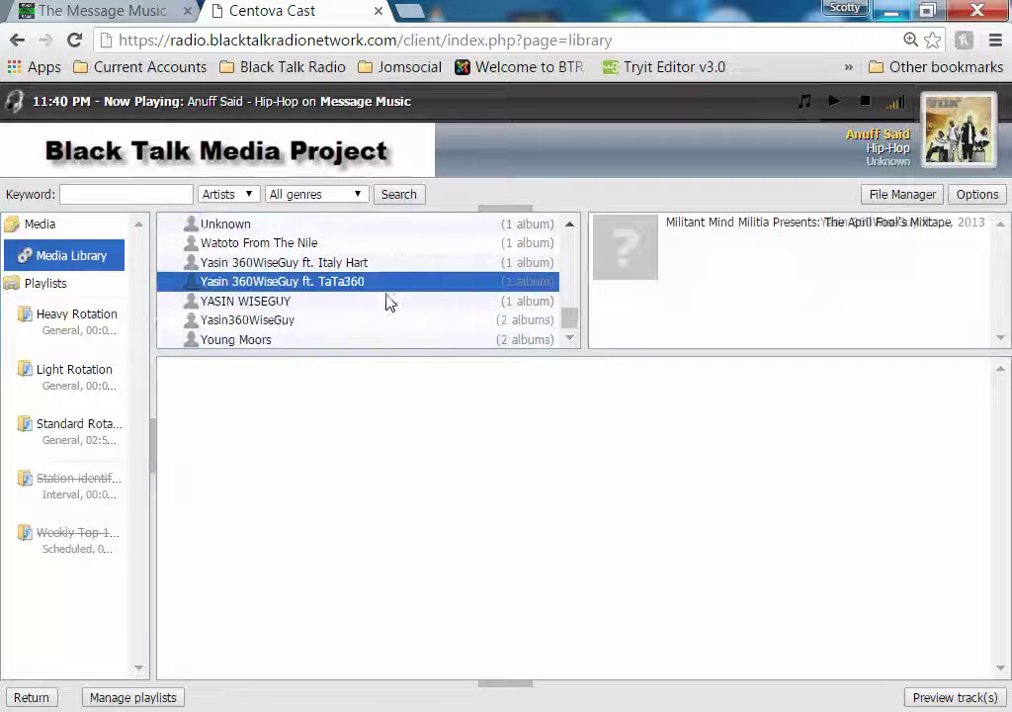
{"action": "left_click", "coordinate": [277, 302]}
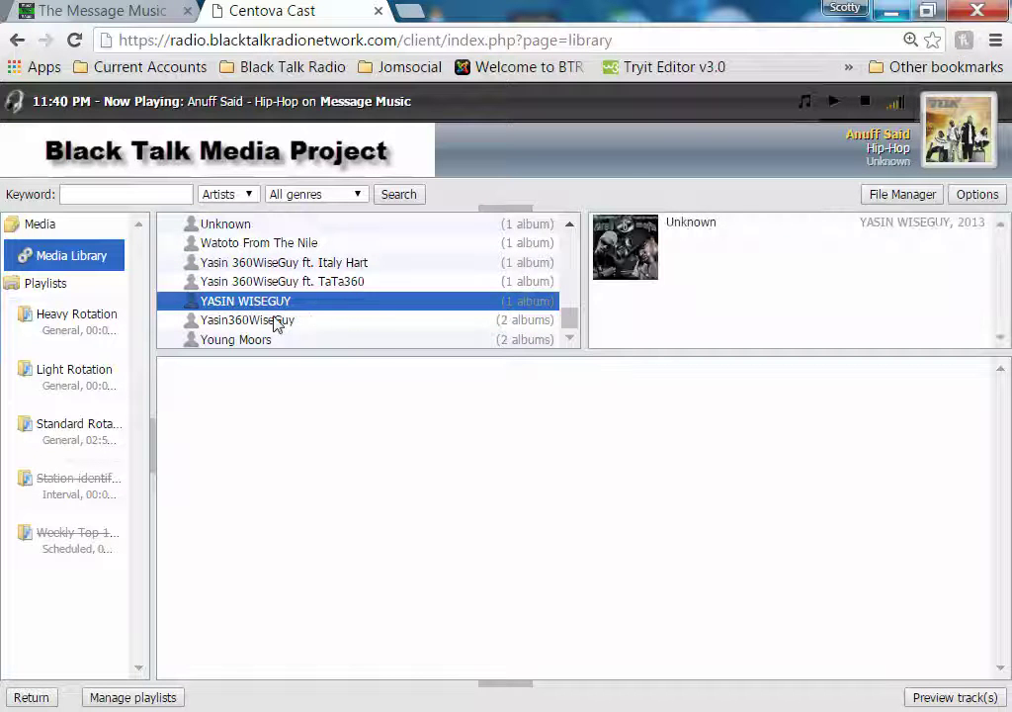
{"action": "left_click", "coordinate": [278, 320]}
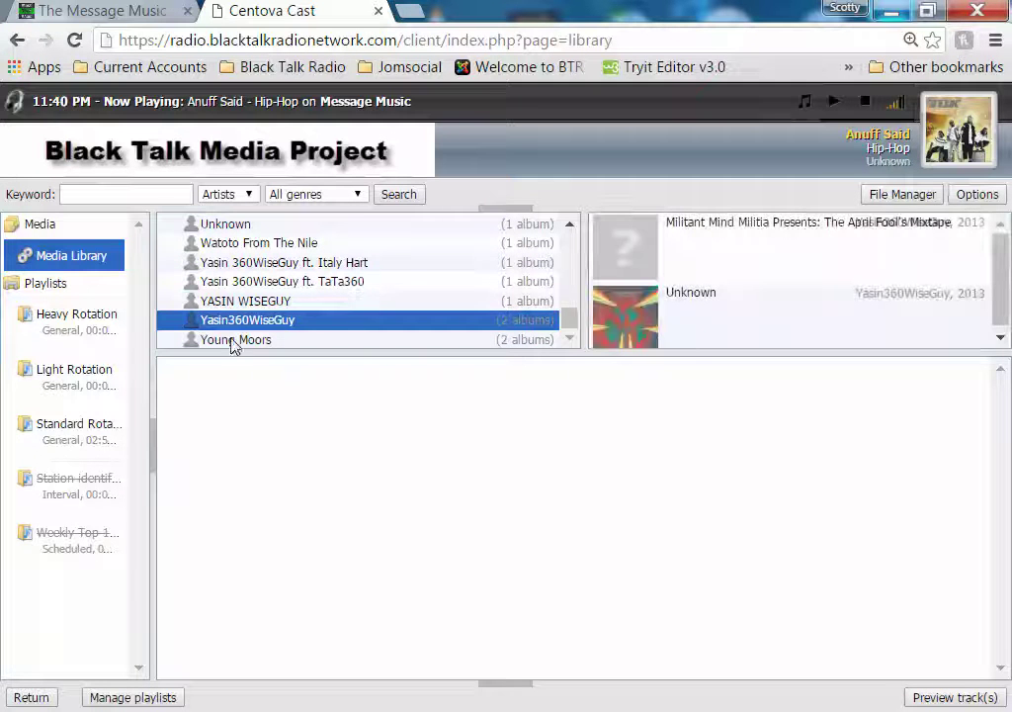
{"action": "left_click", "coordinate": [234, 341]}
{"action": "left_click", "coordinate": [610, 280]}
{"action": "left_click_drag", "start_coordinate": [228, 366], "coordinate": [68, 429]}
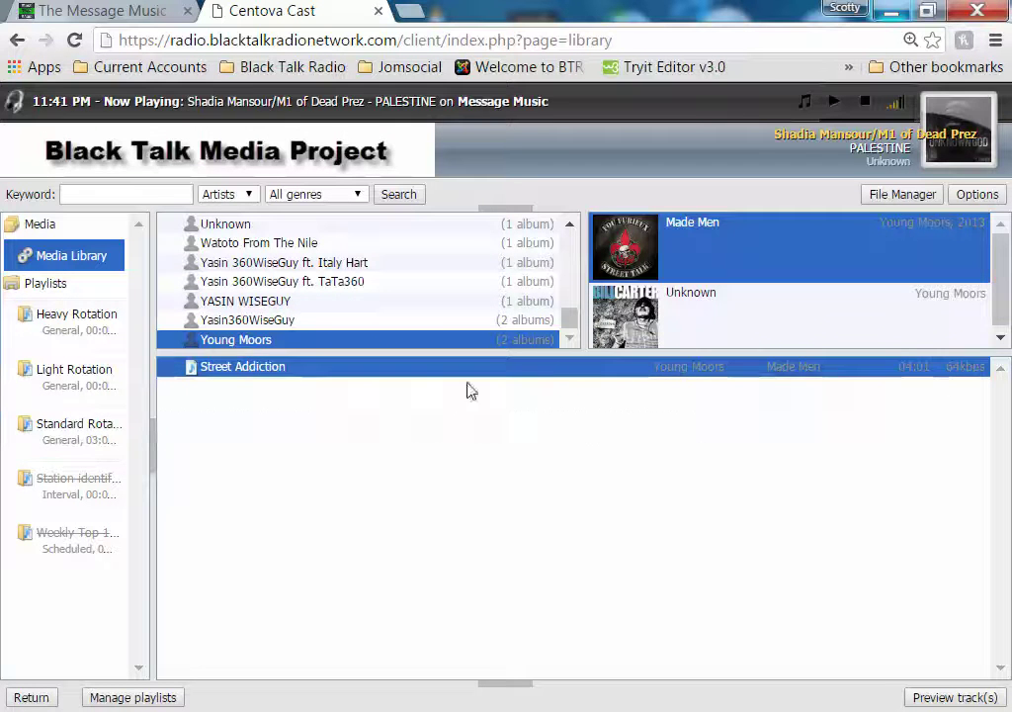
{"action": "left_click", "coordinate": [693, 307]}
{"action": "left_click_drag", "start_coordinate": [262, 368], "coordinate": [81, 438]}
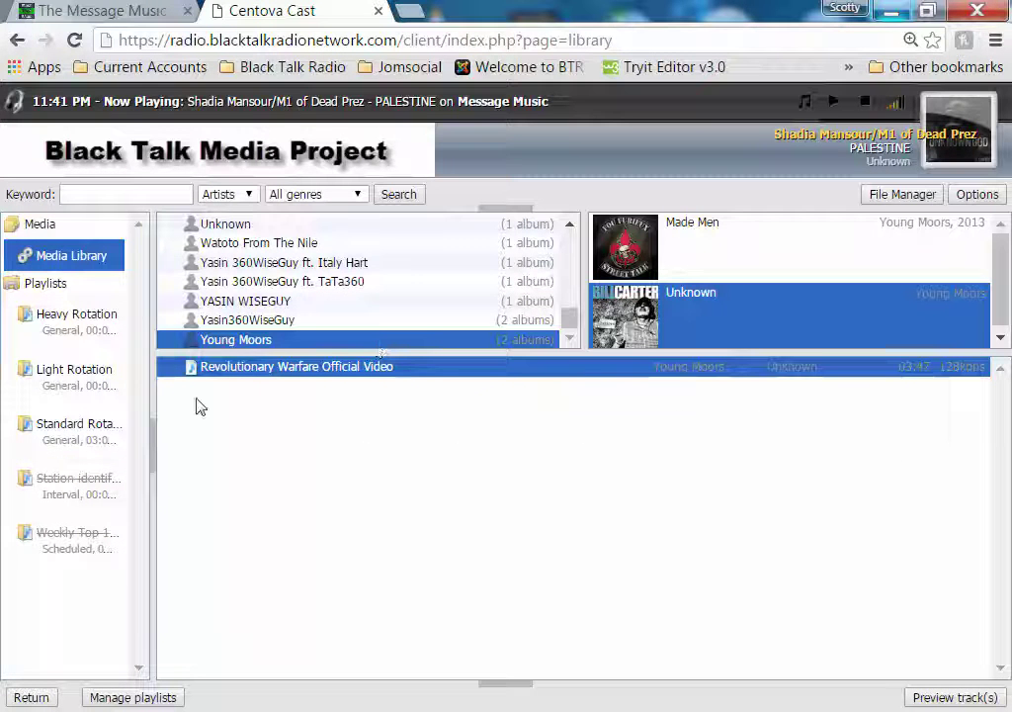
Review the Standard Rotation playlist, now 51 tracks at 03:06:50, then return to the account overview
{"action": "left_click", "coordinate": [87, 437]}
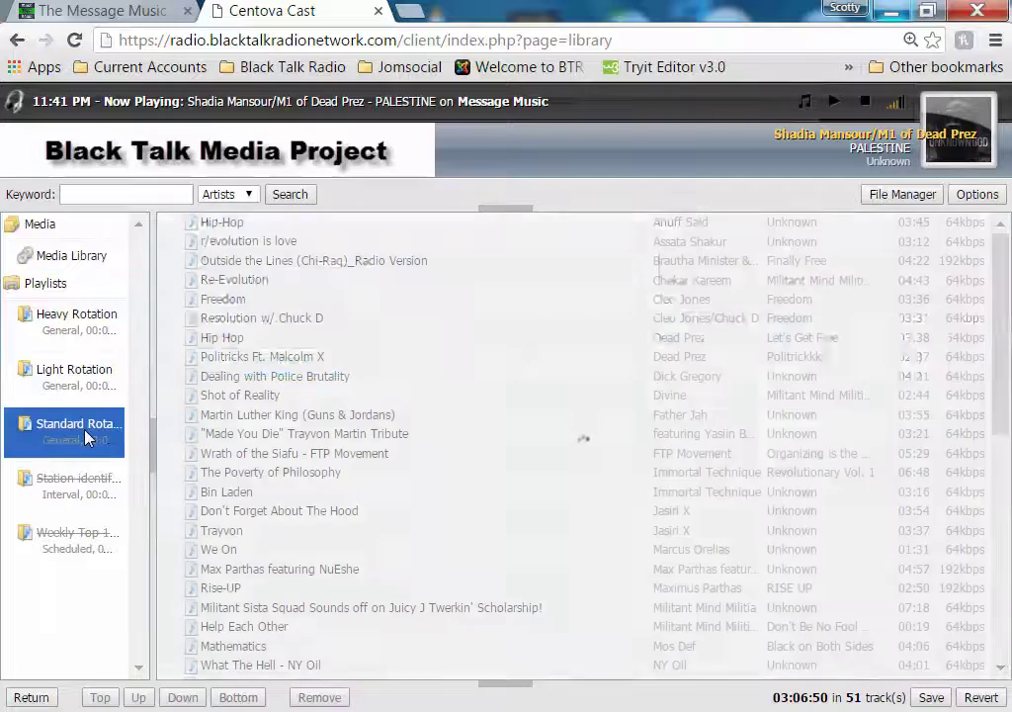
{"action": "scroll", "coordinate": [583, 397], "scroll_direction": "down", "scroll_amount": 5}
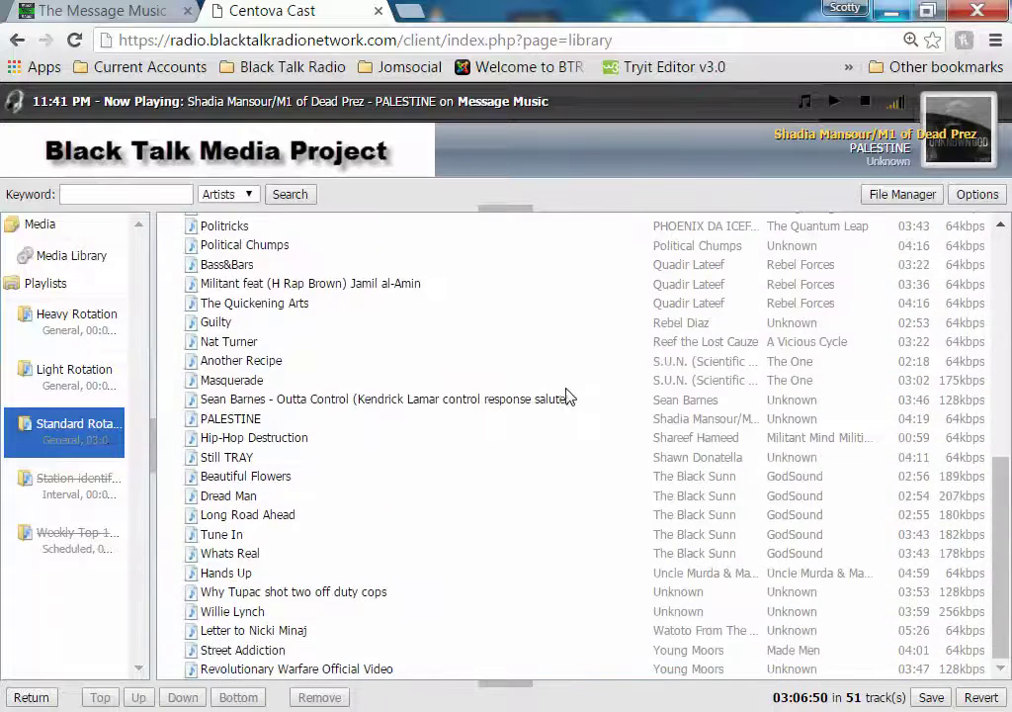
{"action": "scroll", "coordinate": [546, 365], "scroll_direction": "up", "scroll_amount": 5}
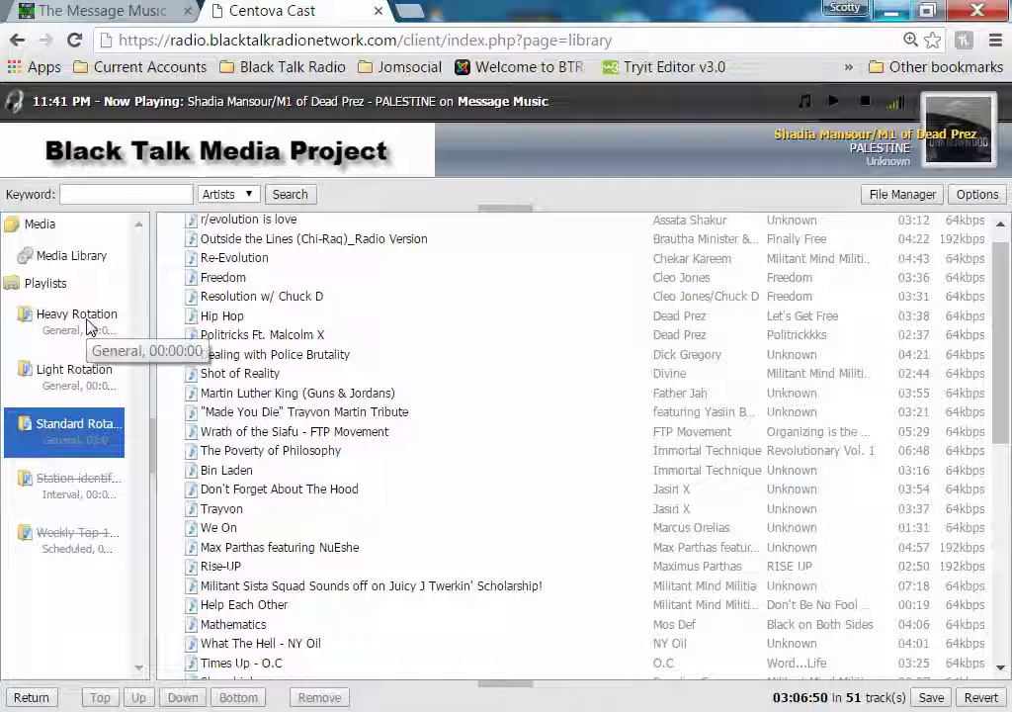
{"action": "left_click", "coordinate": [31, 698]}
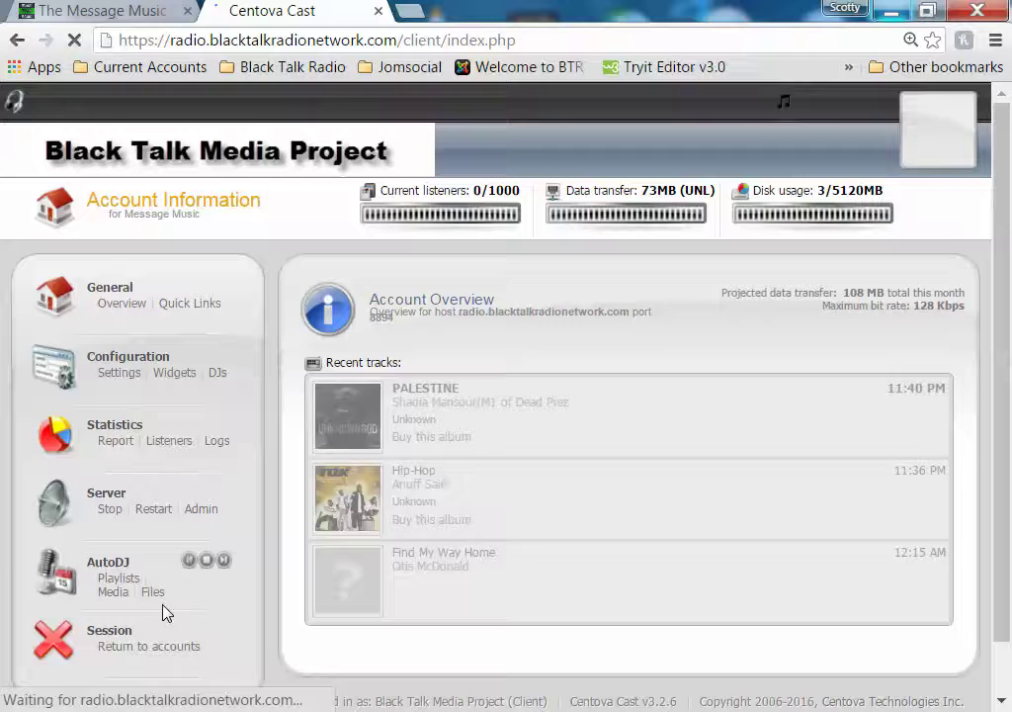
Set Standard Rotation to Random (shuffled) order with playback weight 17 and save it
{"action": "left_click", "coordinate": [122, 582]}
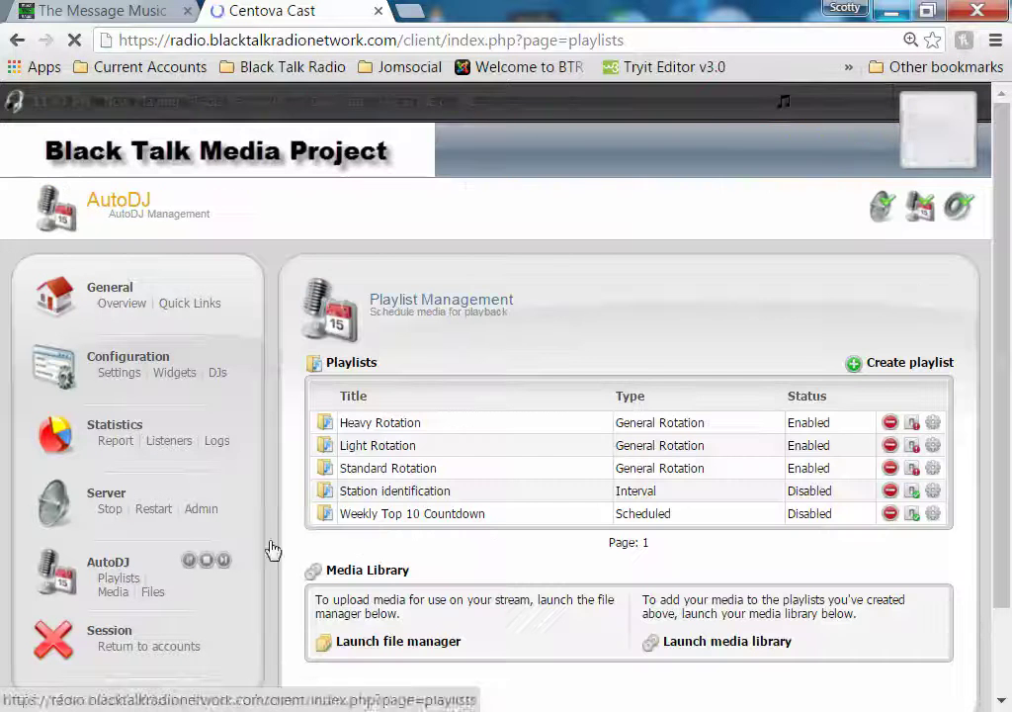
{"action": "left_click", "coordinate": [934, 468]}
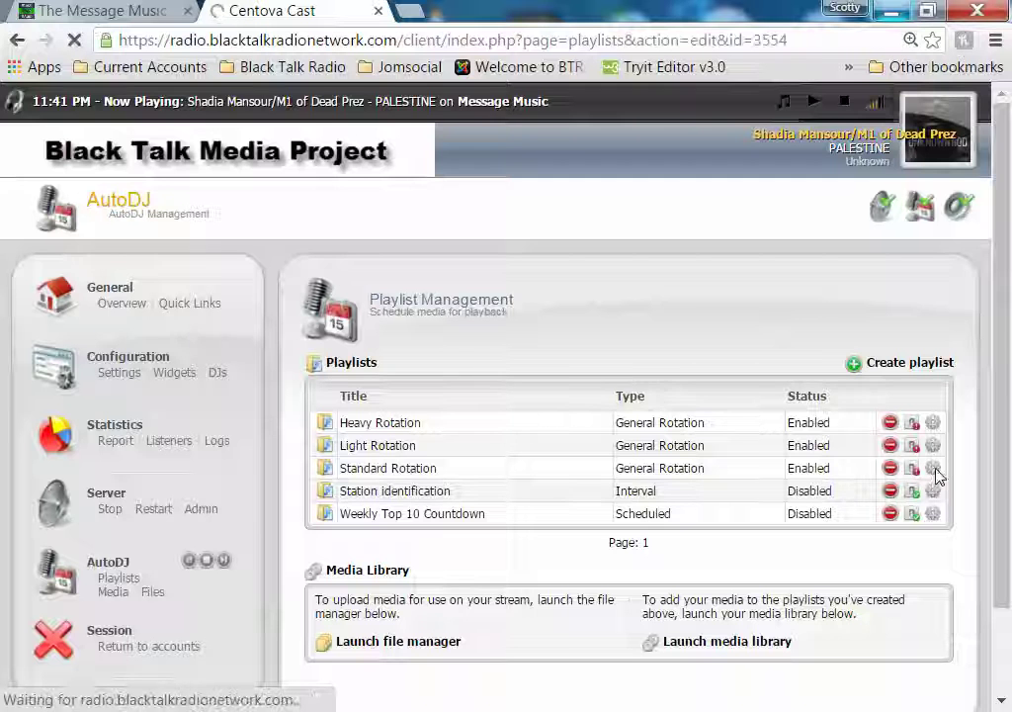
{"action": "scroll", "coordinate": [583, 463], "scroll_direction": "down", "scroll_amount": 2}
{"action": "scroll", "coordinate": [582, 463], "scroll_direction": "down", "scroll_amount": 1}
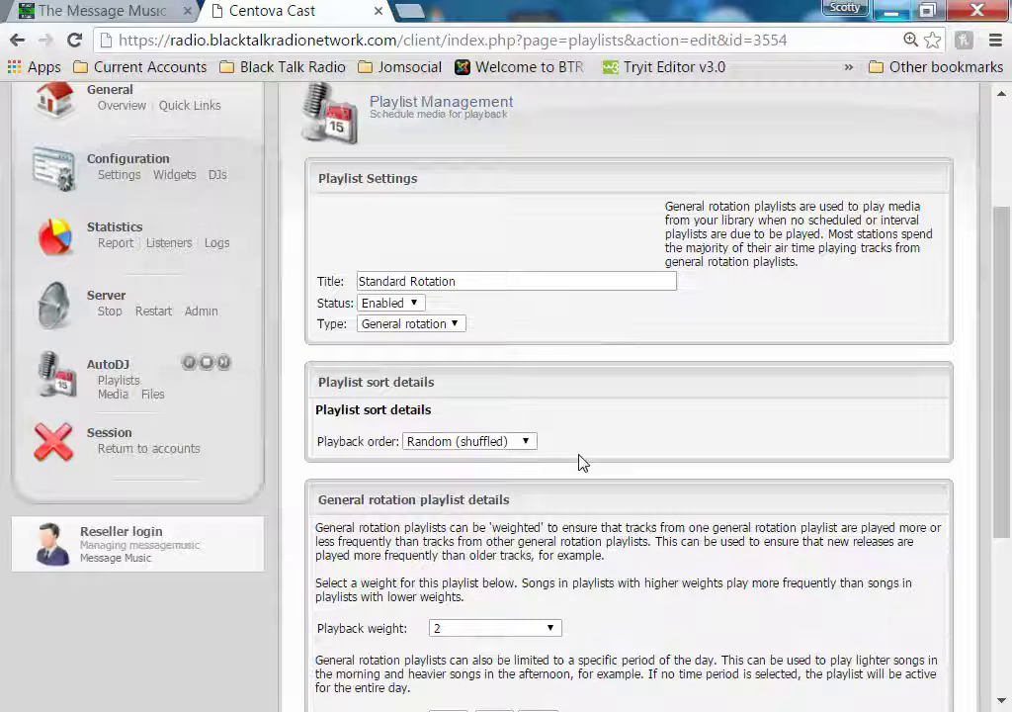
{"action": "left_click", "coordinate": [521, 445]}
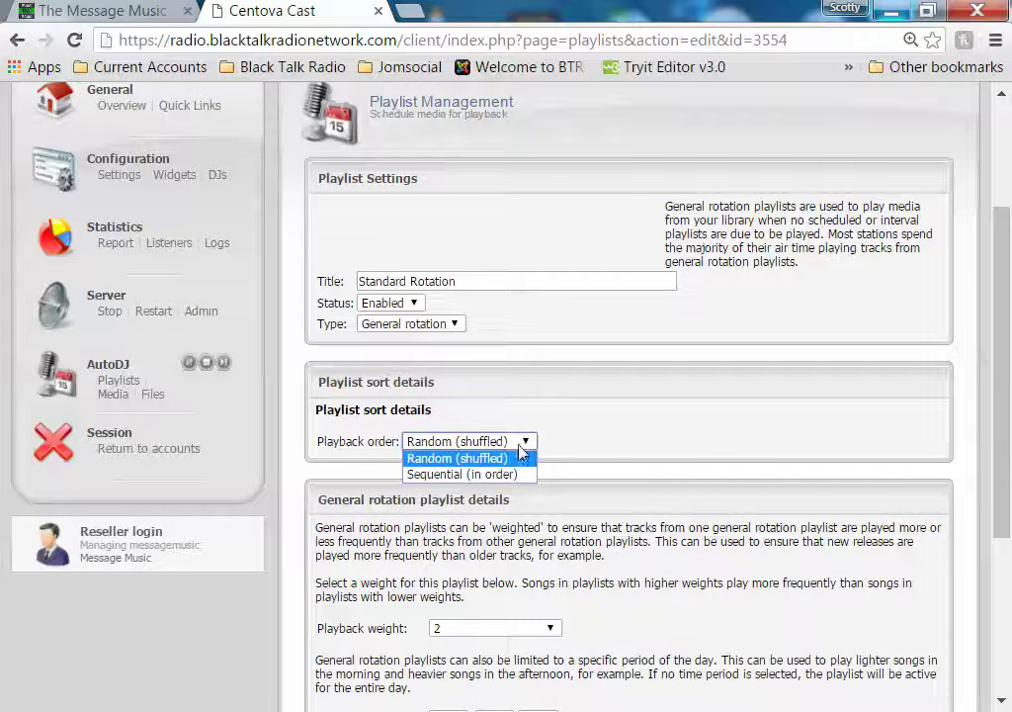
{"action": "left_click", "coordinate": [511, 459]}
{"action": "scroll", "coordinate": [648, 455], "scroll_direction": "down", "scroll_amount": 2}
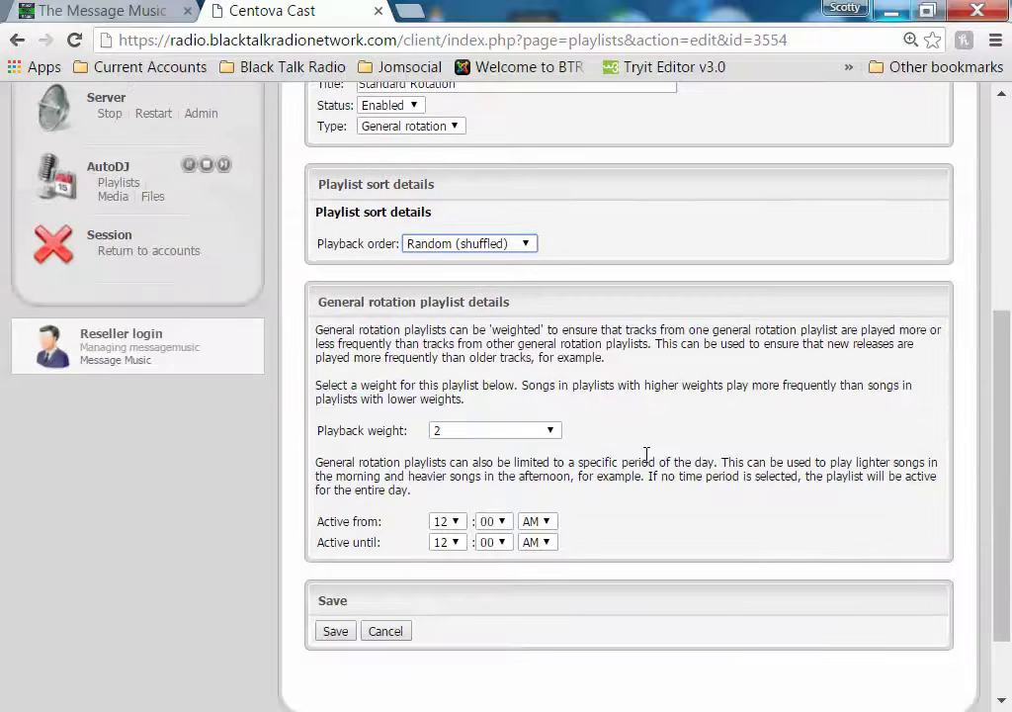
{"action": "left_click", "coordinate": [549, 432]}
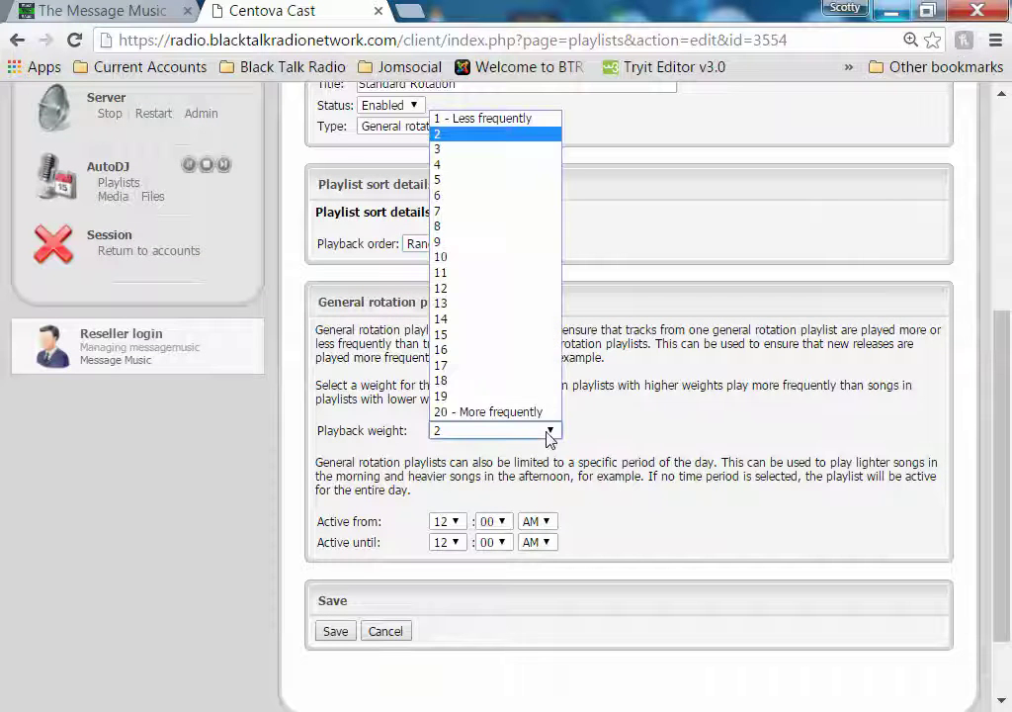
{"action": "left_click", "coordinate": [533, 367]}
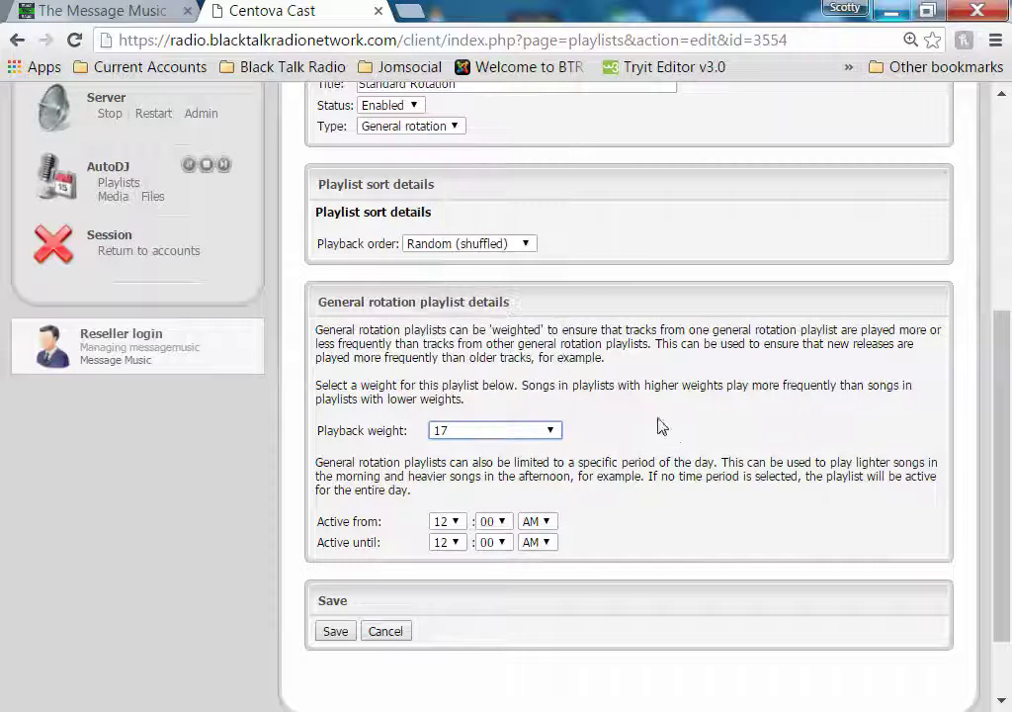
{"action": "left_click", "coordinate": [342, 633]}
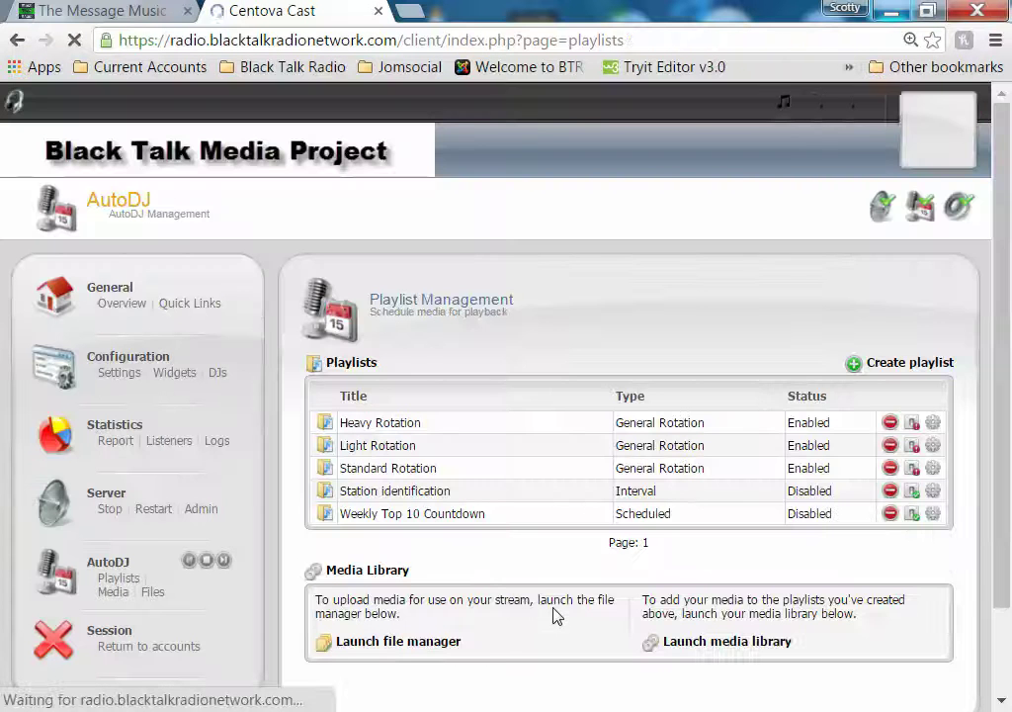
Visit the account overview and stream configuration settings, then switch to the Message Music Station page
{"action": "left_click", "coordinate": [126, 304]}
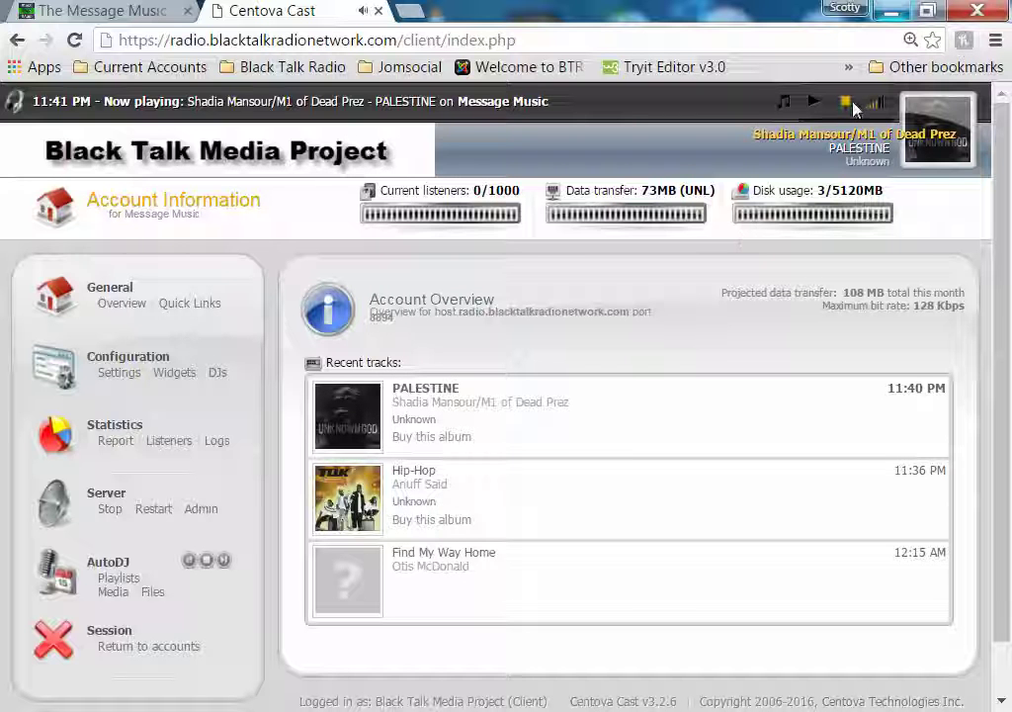
{"action": "left_click", "coordinate": [118, 373]}
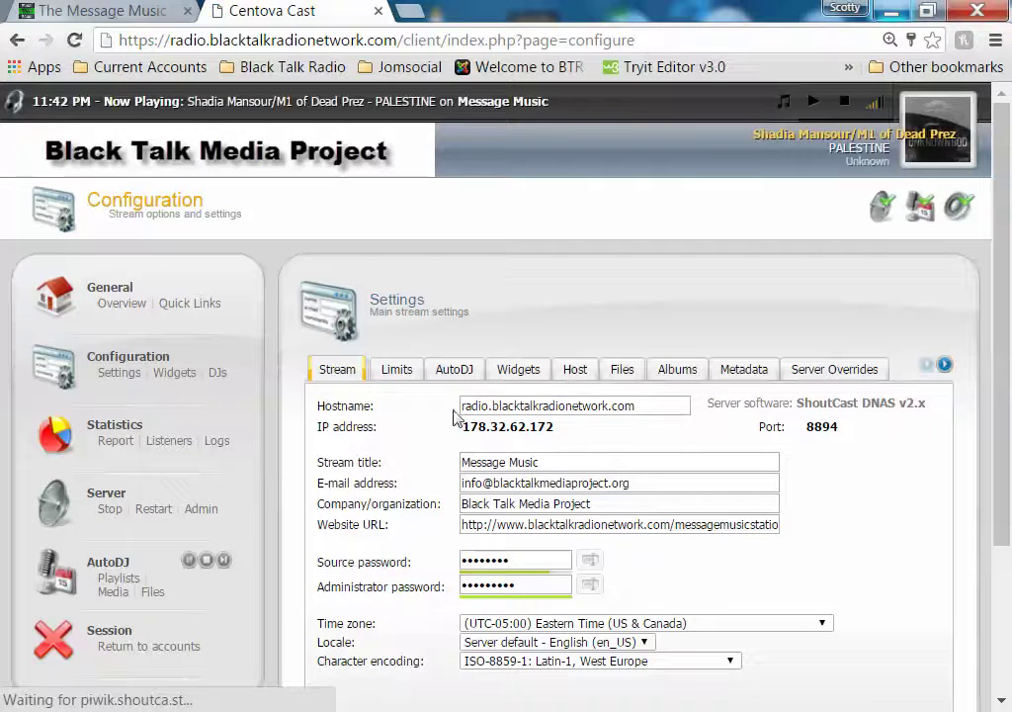
{"action": "left_click", "coordinate": [111, 11]}
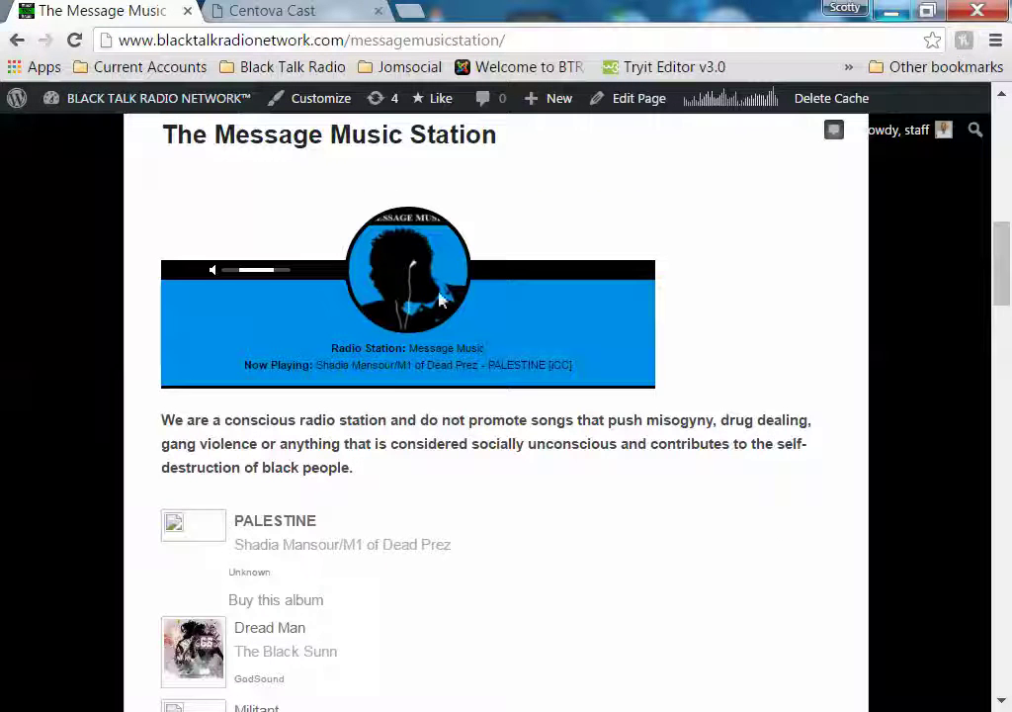
Open The Message Music Station page in the WordPress page editor
{"action": "mouse_move", "coordinate": [462, 287]}
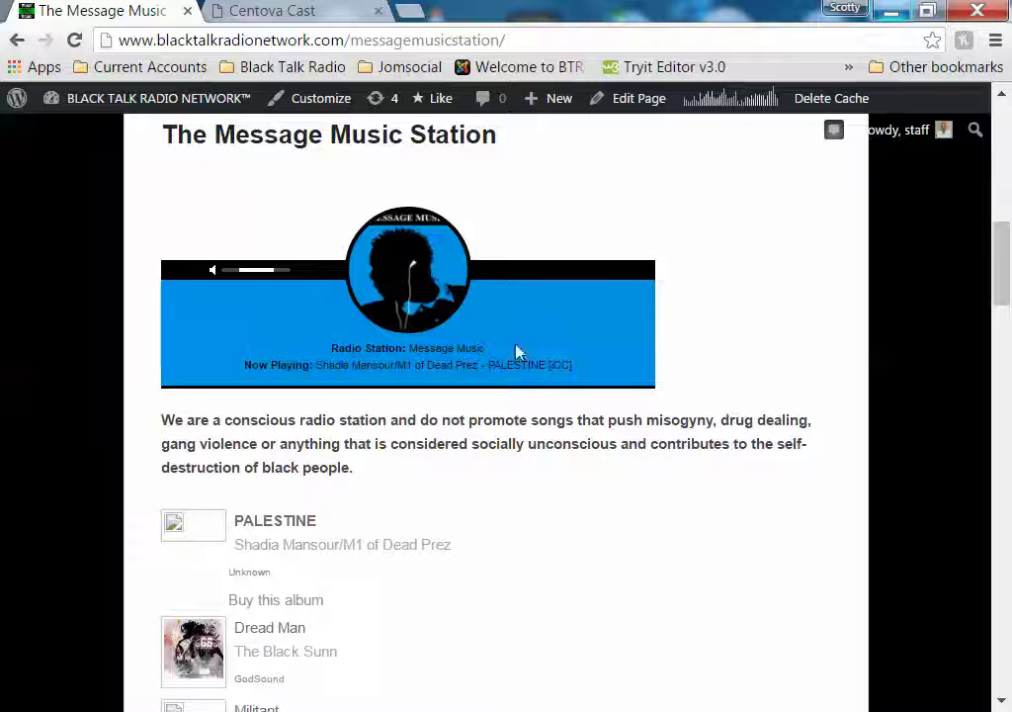
{"action": "left_click", "coordinate": [635, 99]}
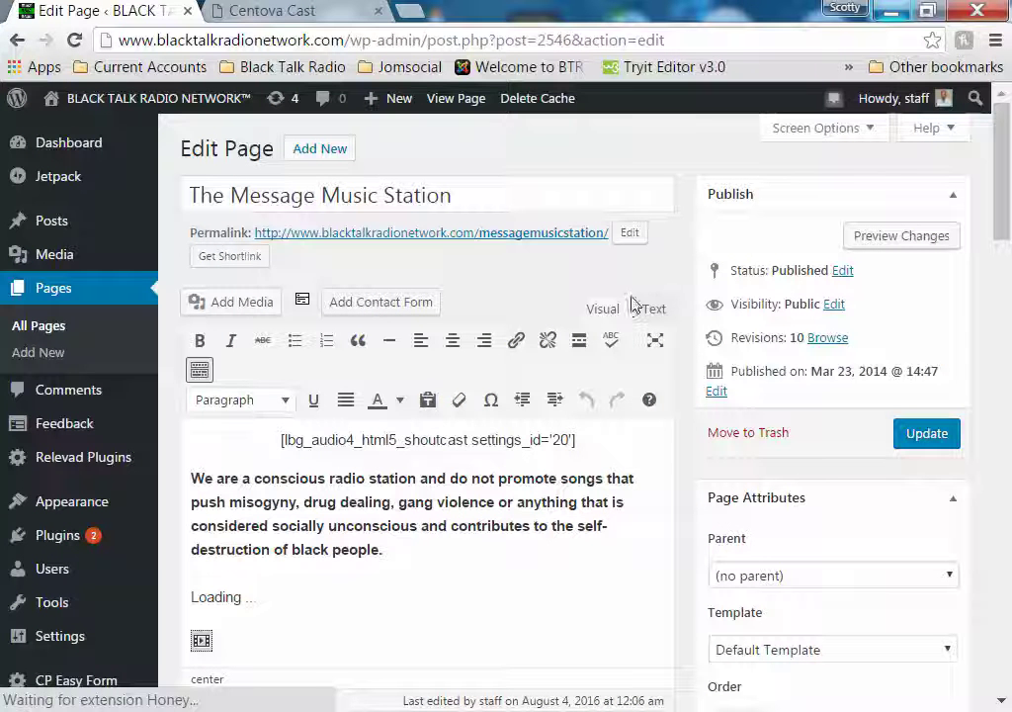
Inspect the page's HTML in the Text view, return to Visual, then open a blank tab
{"action": "left_click", "coordinate": [652, 312]}
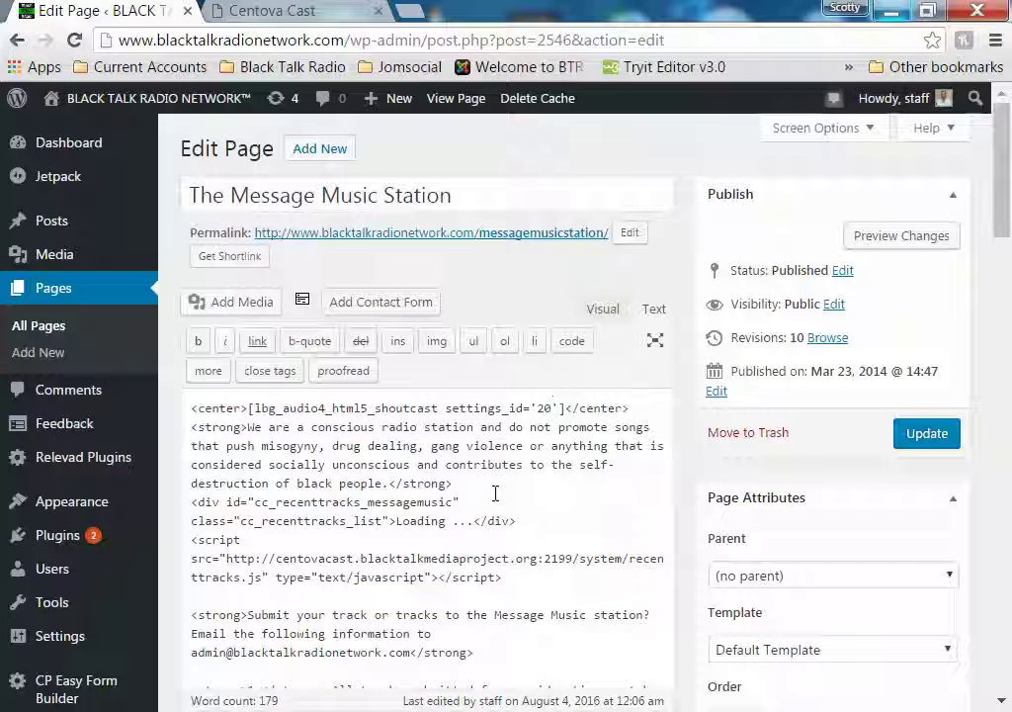
{"action": "left_click", "coordinate": [603, 309]}
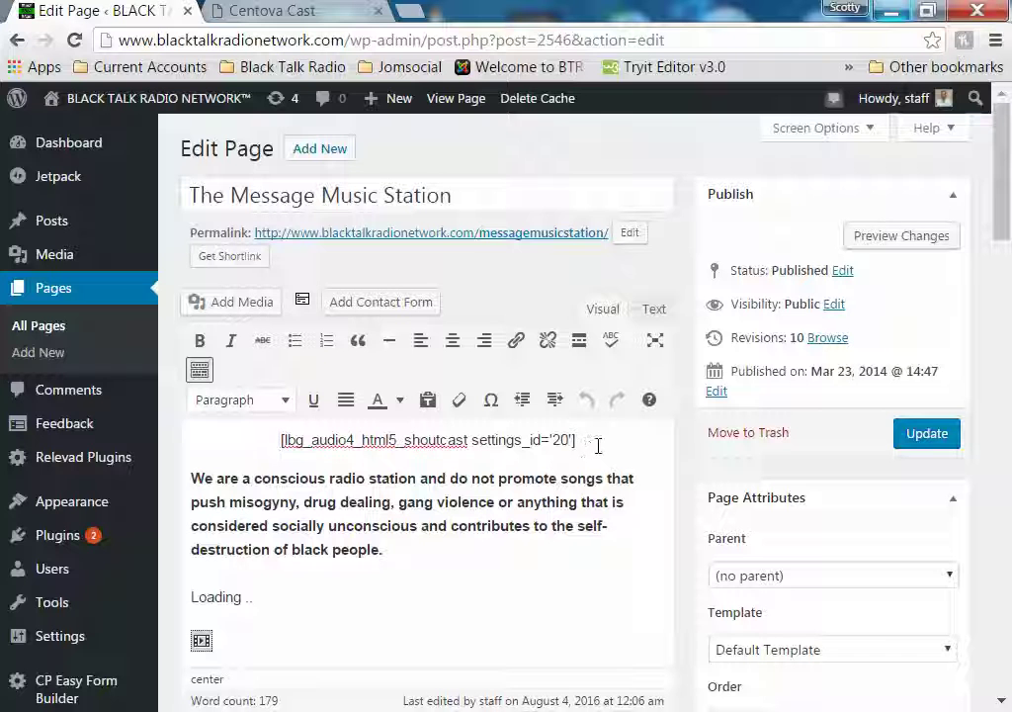
{"action": "left_click", "coordinate": [411, 11]}
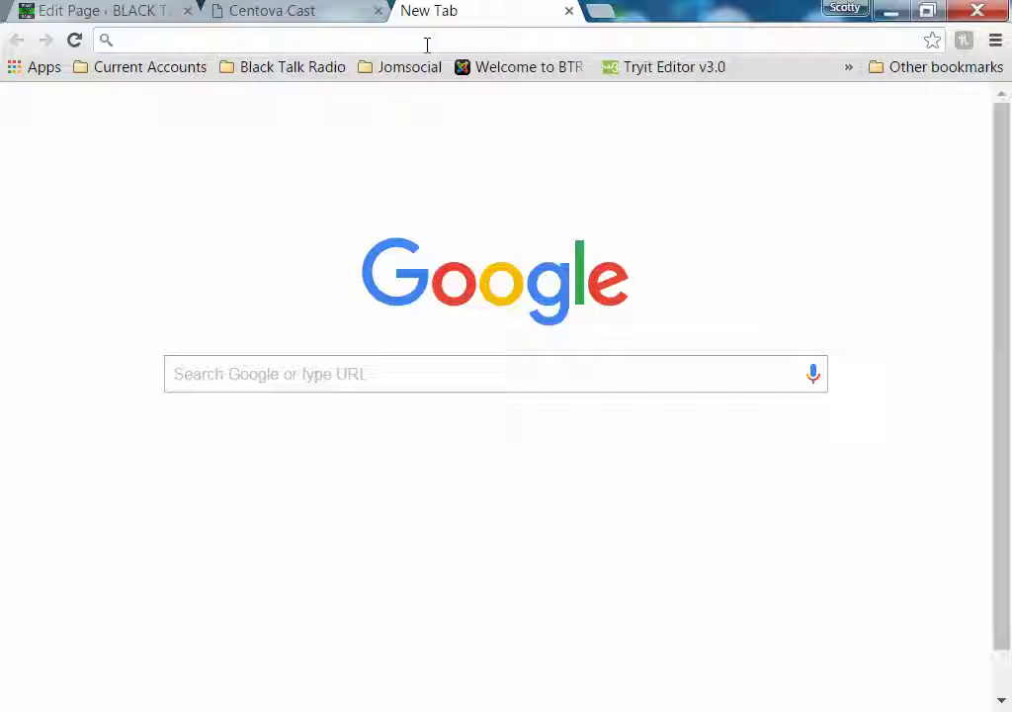
Find the Message Music listing on tunein.com and mute its player
{"action": "type", "text": "Message Music"}
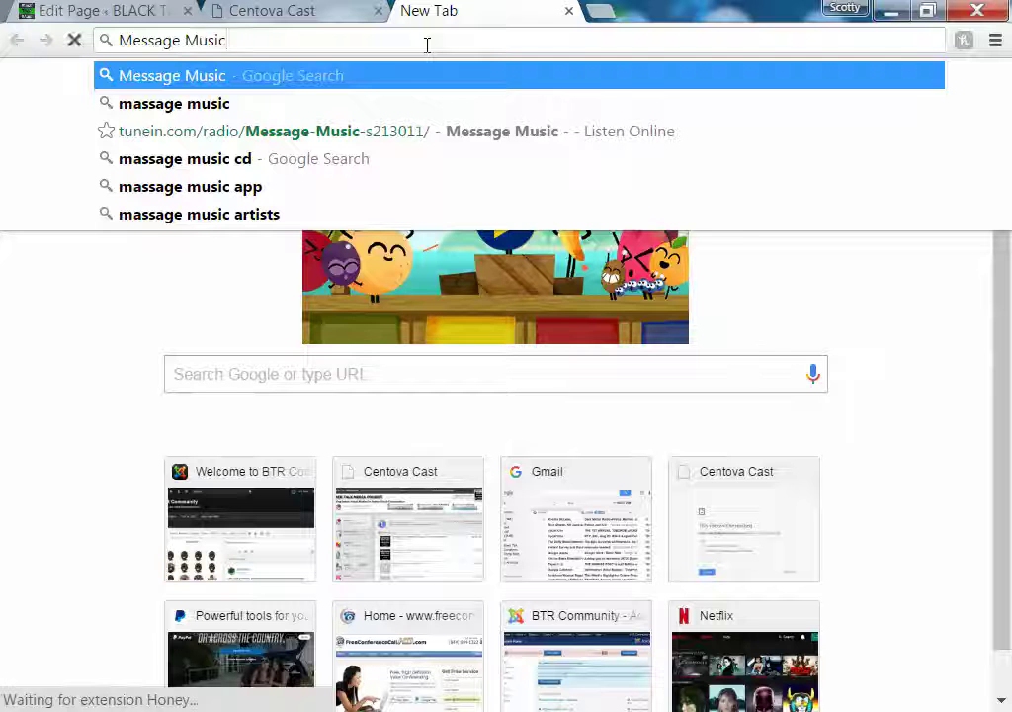
{"action": "left_click", "coordinate": [429, 141]}
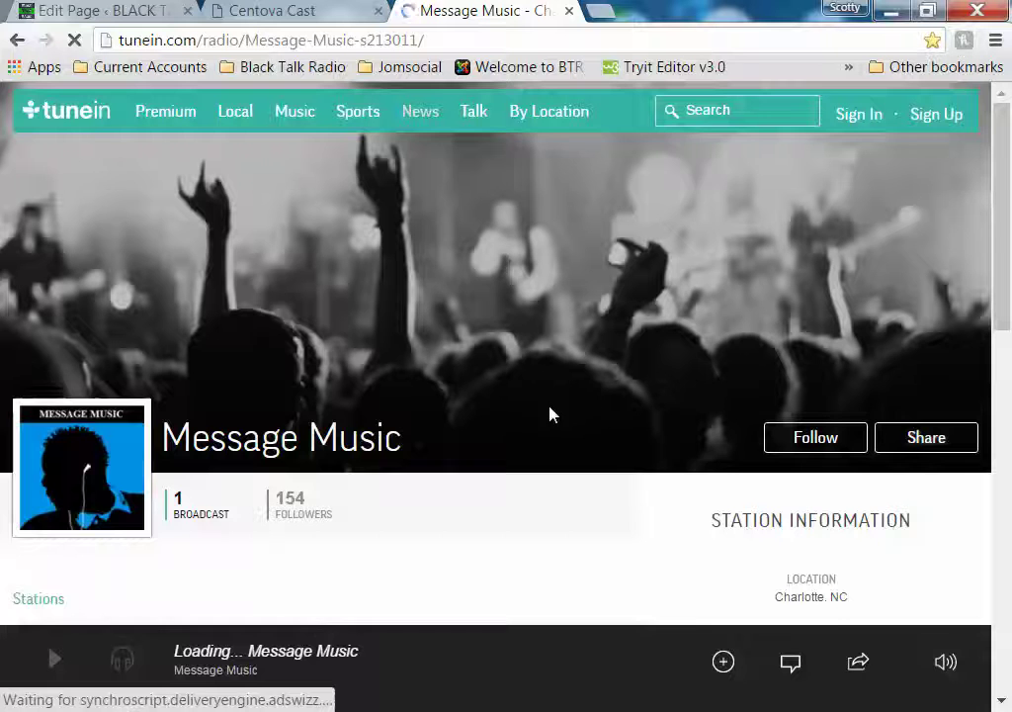
{"action": "scroll", "coordinate": [540, 420], "scroll_direction": "down", "scroll_amount": 3}
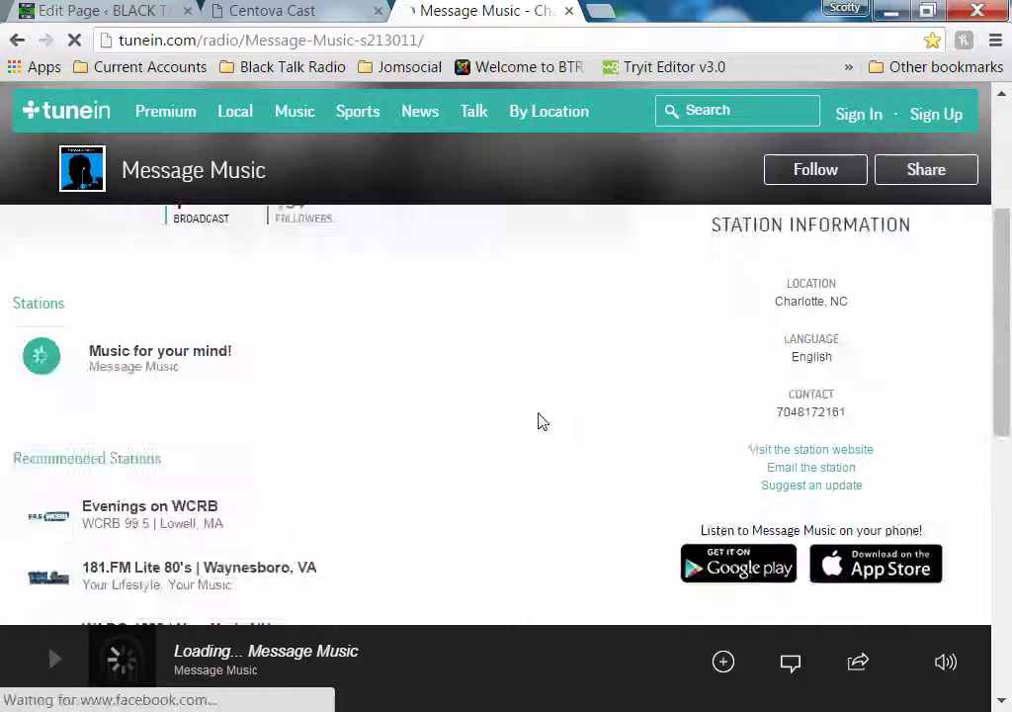
{"action": "scroll", "coordinate": [540, 421], "scroll_direction": "up", "scroll_amount": 1}
{"action": "scroll", "coordinate": [556, 423], "scroll_direction": "down", "scroll_amount": 2}
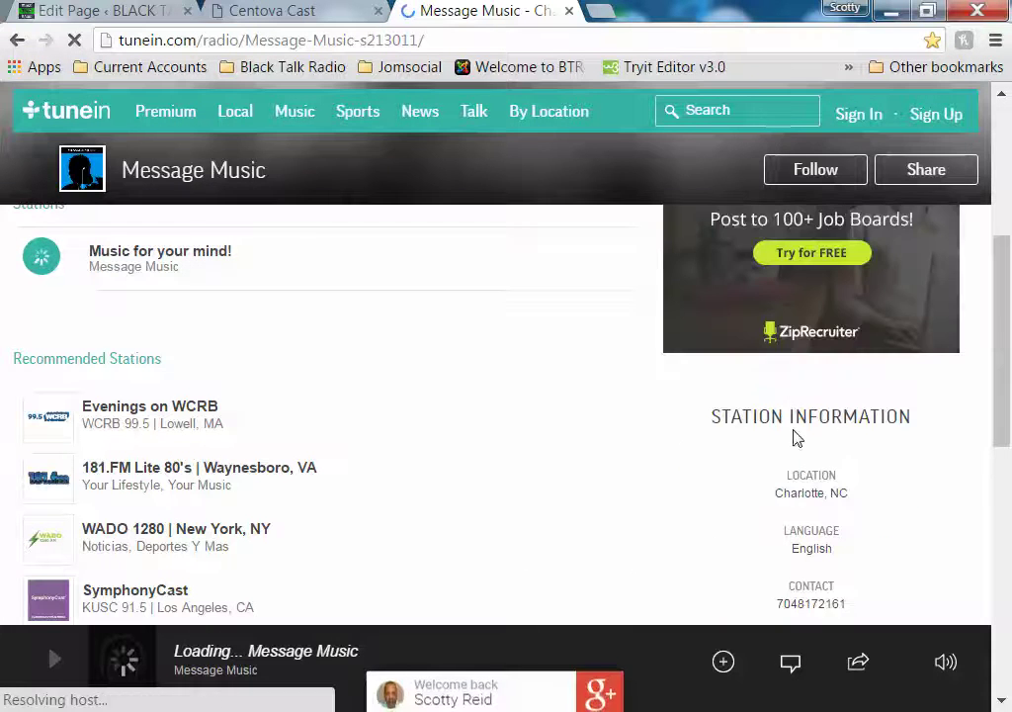
{"action": "scroll", "coordinate": [601, 412], "scroll_direction": "up", "scroll_amount": 1}
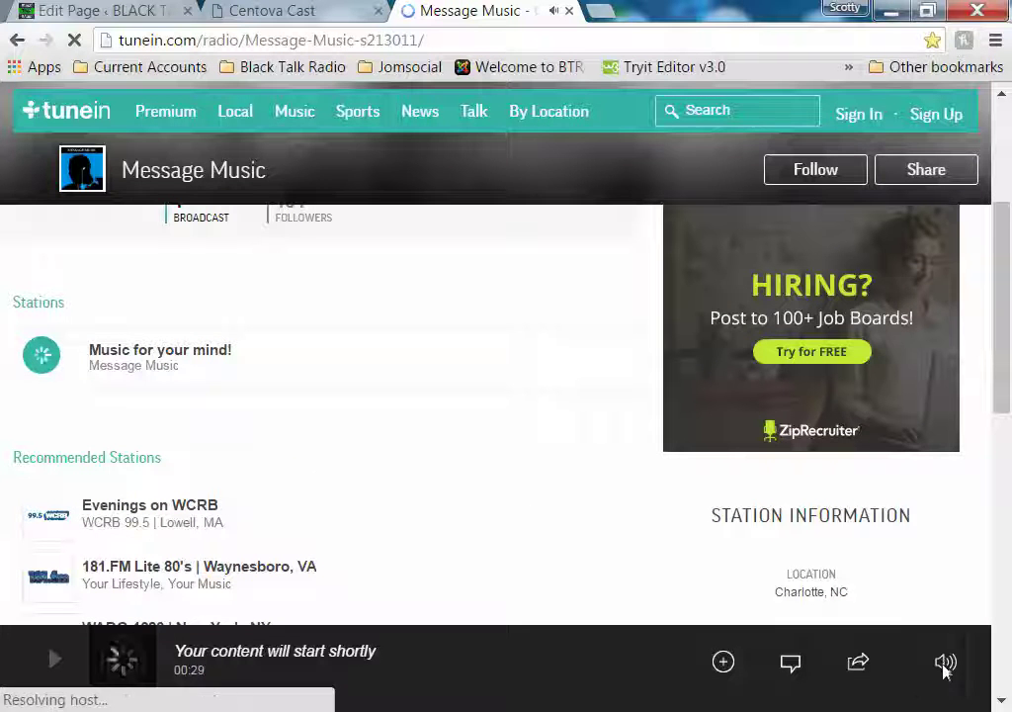
{"action": "mouse_move", "coordinate": [944, 670]}
{"action": "left_click_drag", "start_coordinate": [941, 543], "coordinate": [940, 654]}
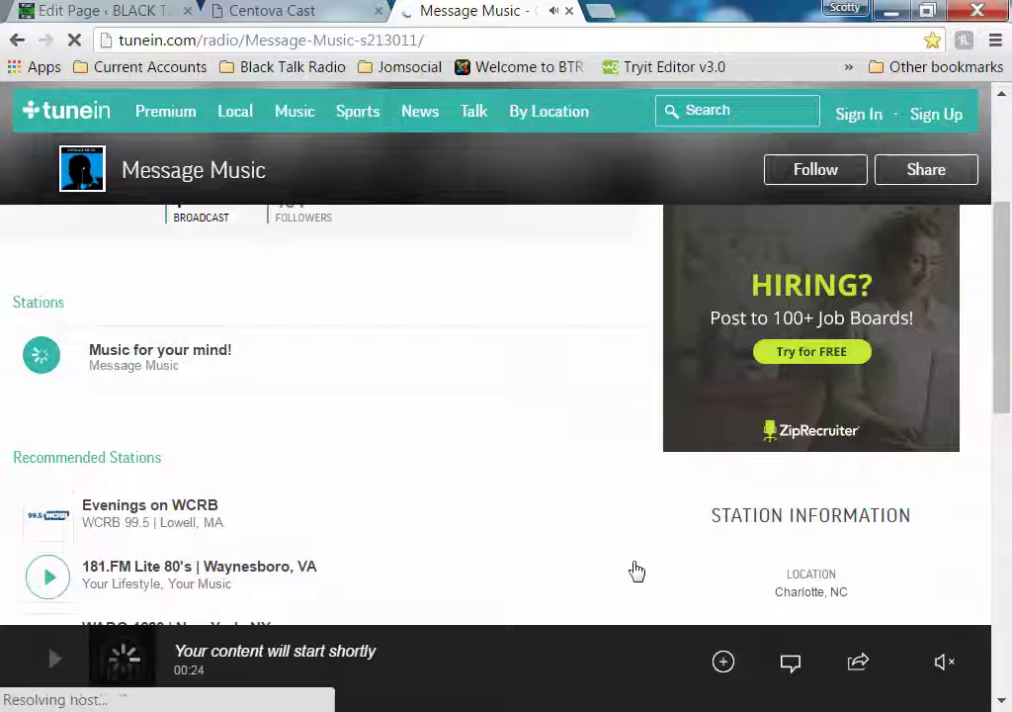
Open the Edit Station form to suggest an update to the station listing
{"action": "left_click", "coordinate": [635, 570]}
{"action": "scroll", "coordinate": [638, 563], "scroll_direction": "down", "scroll_amount": 3}
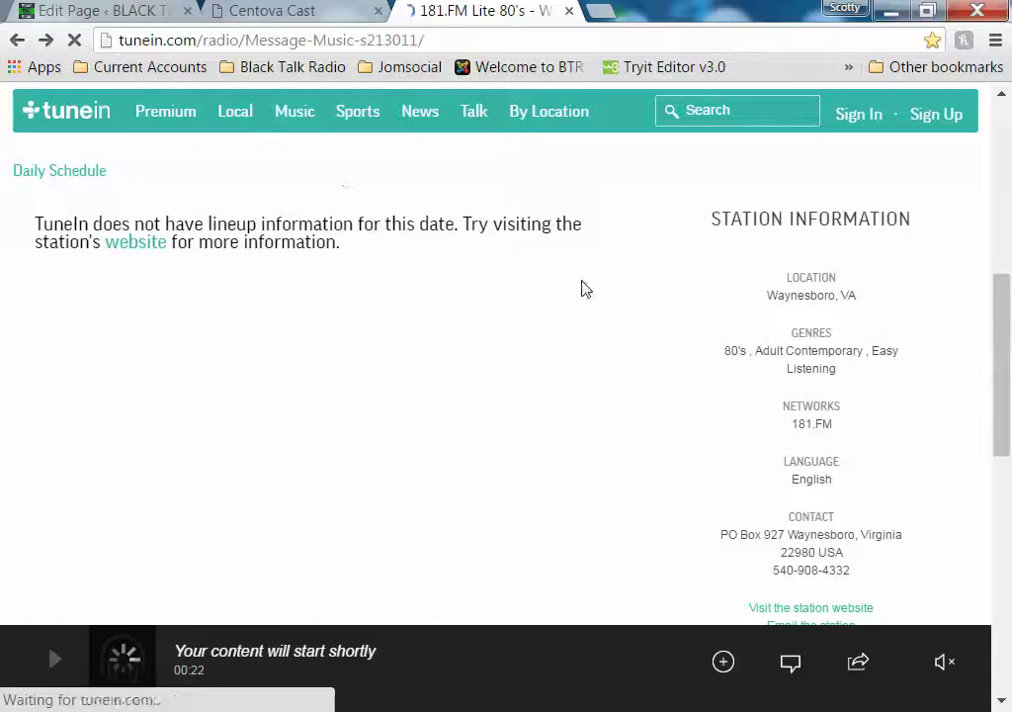
{"action": "scroll", "coordinate": [1005, 247], "scroll_direction": "down", "scroll_amount": 3}
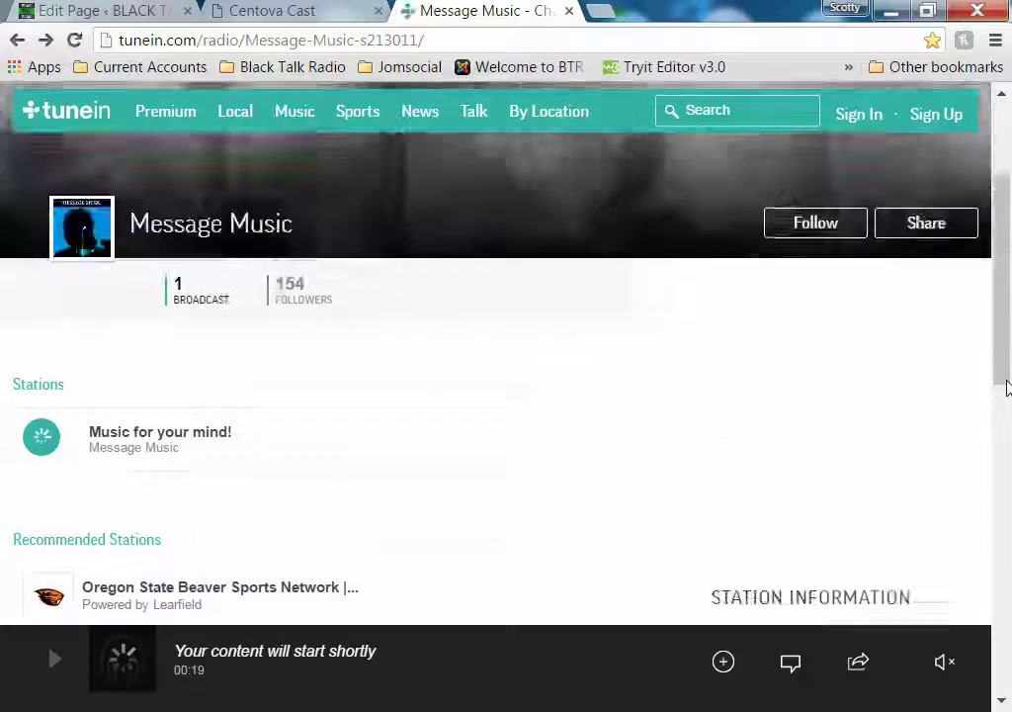
{"action": "scroll", "coordinate": [1005, 477], "scroll_direction": "down", "scroll_amount": 4}
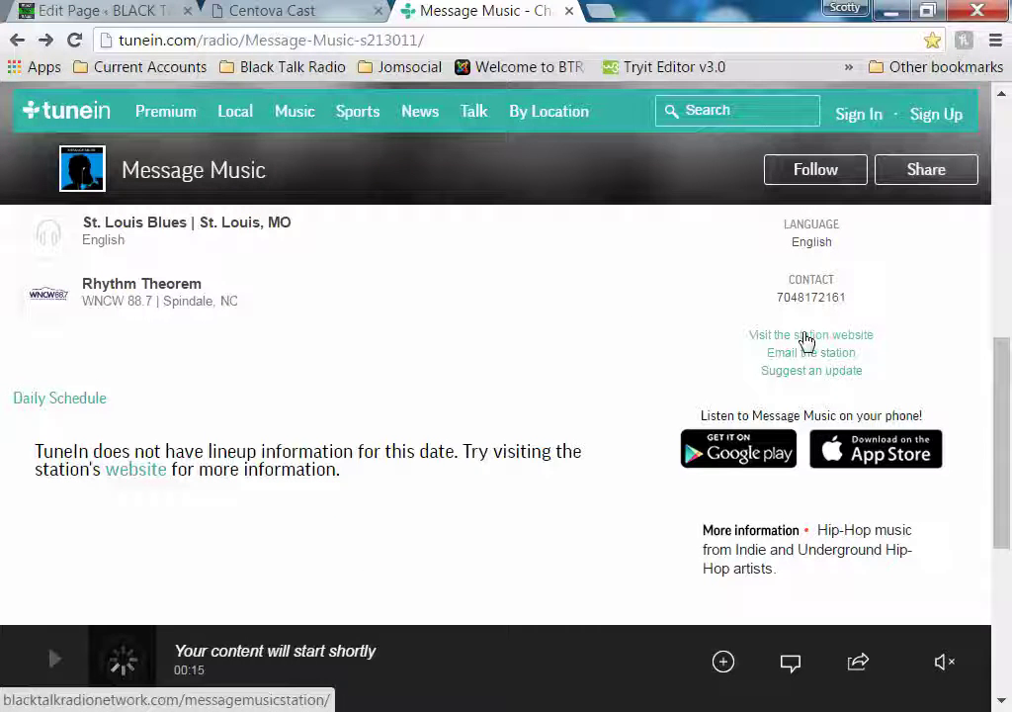
{"action": "left_click", "coordinate": [841, 374]}
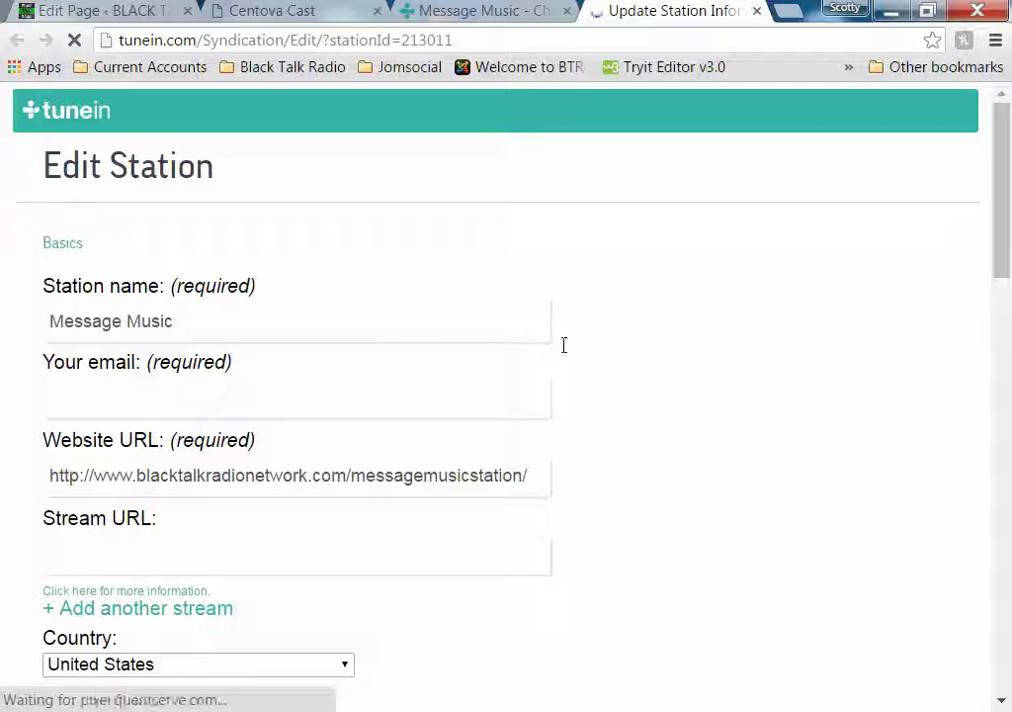
Enter the station owner's contact email, then go to Centova Cast's stream settings for the stream URL
{"action": "scroll", "coordinate": [514, 346], "scroll_direction": "down", "scroll_amount": 1}
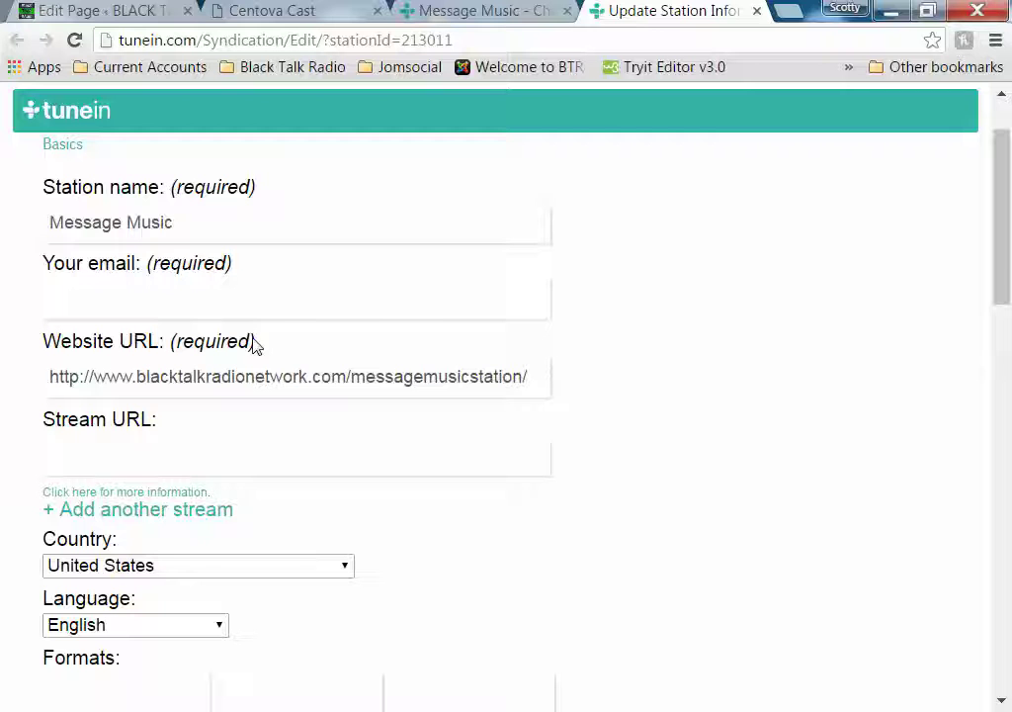
{"action": "left_click", "coordinate": [168, 293]}
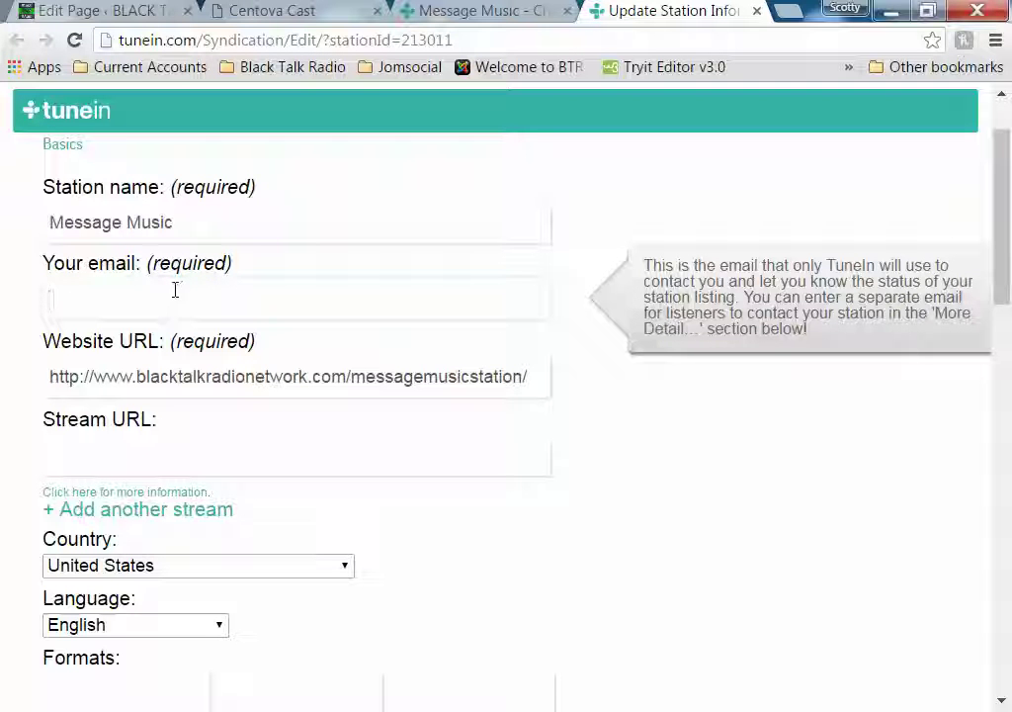
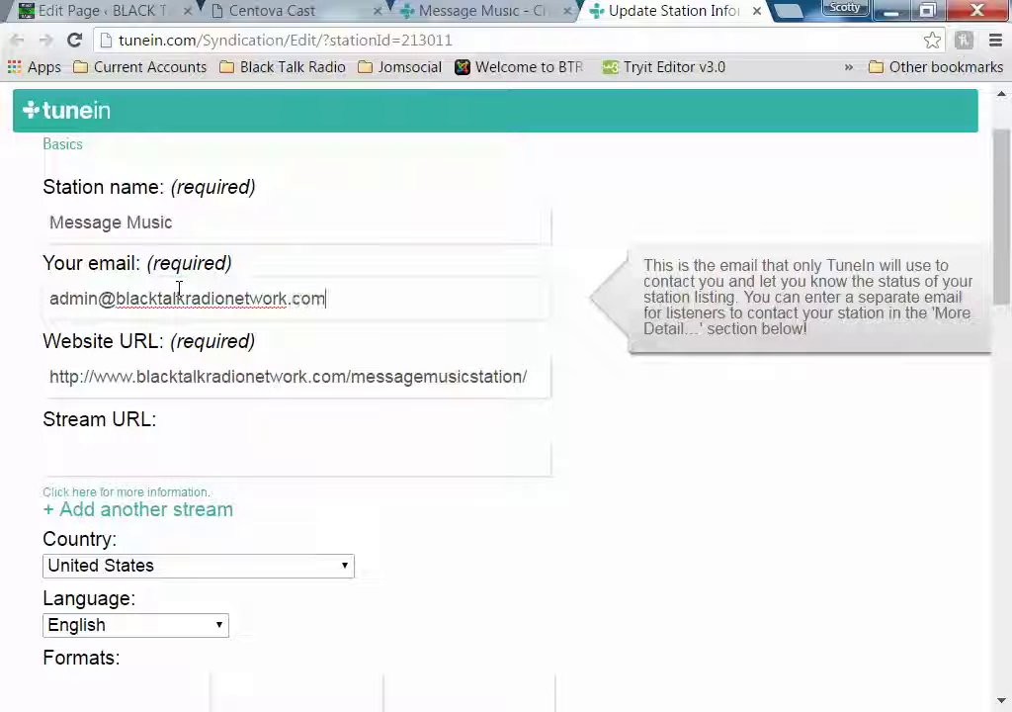
{"action": "left_click", "coordinate": [159, 457]}
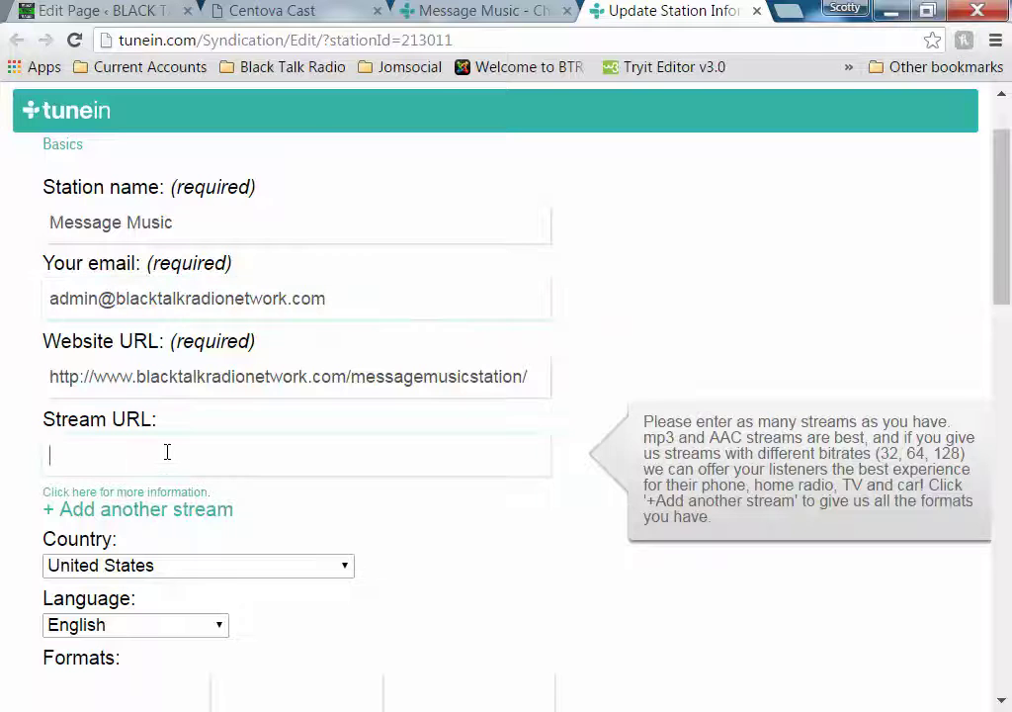
{"action": "left_click", "coordinate": [238, 11]}
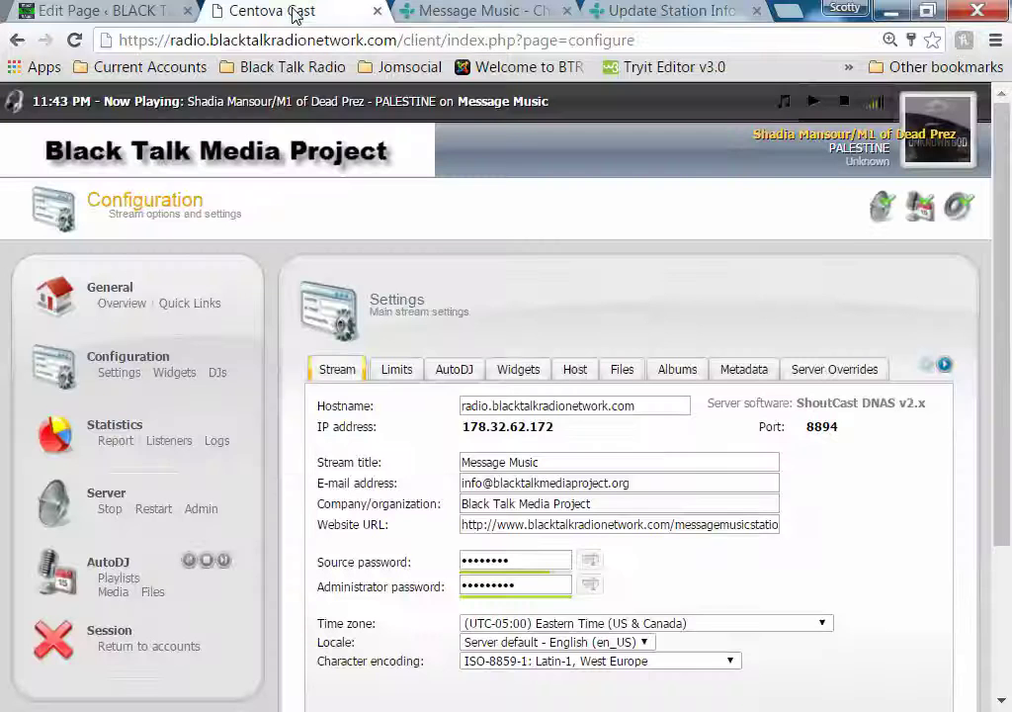
Copy the messagemusic.pls tune-in link from Quick Links and place the caret in TuneIn's Stream URL field
{"action": "left_click", "coordinate": [210, 314]}
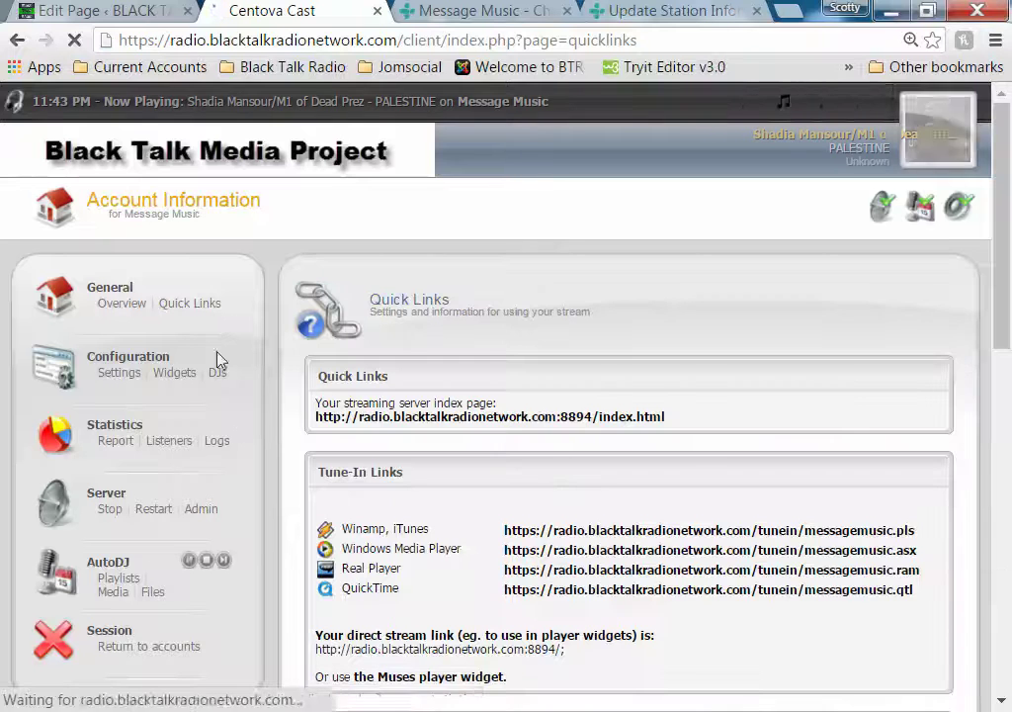
{"action": "right_click", "coordinate": [890, 535]}
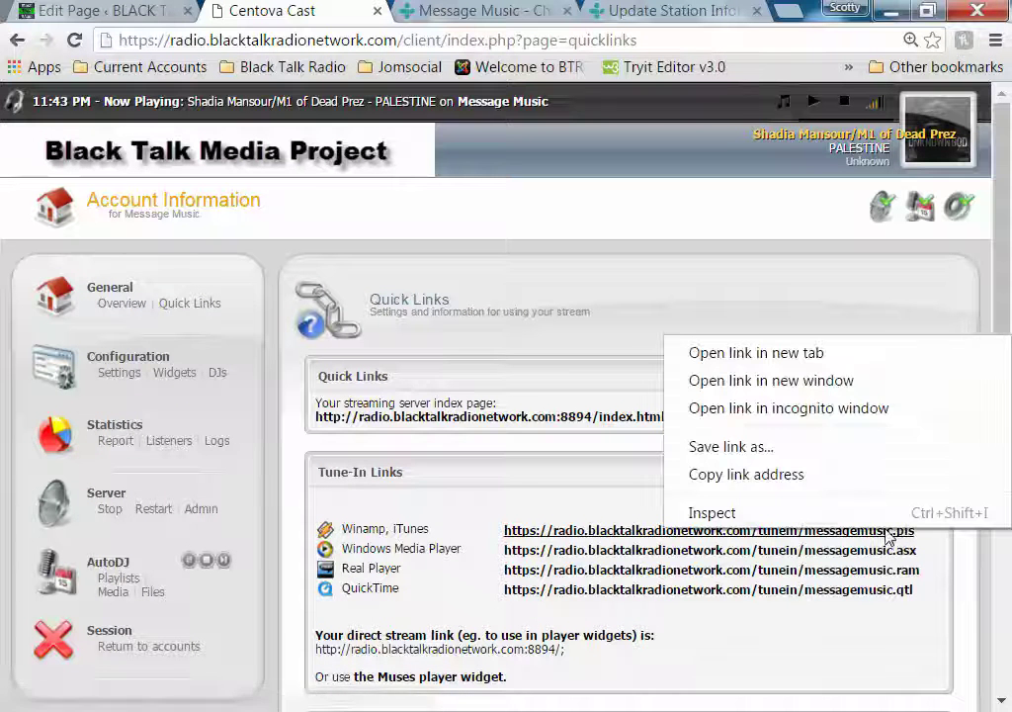
{"action": "left_click", "coordinate": [872, 480]}
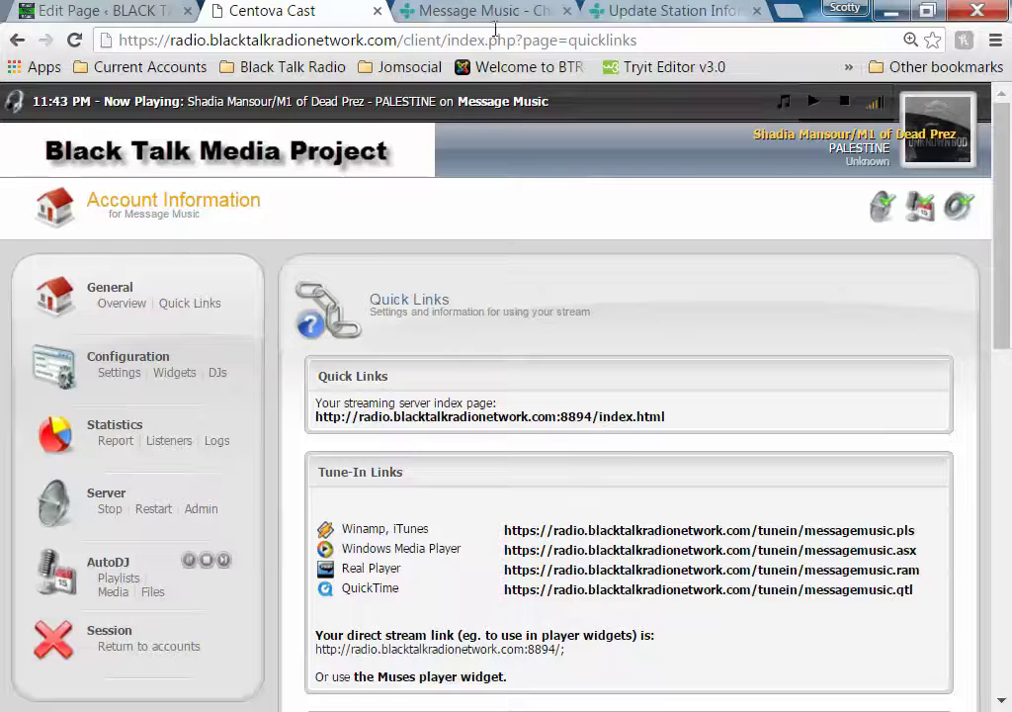
{"action": "left_click", "coordinate": [638, 12]}
{"action": "left_click", "coordinate": [200, 453]}
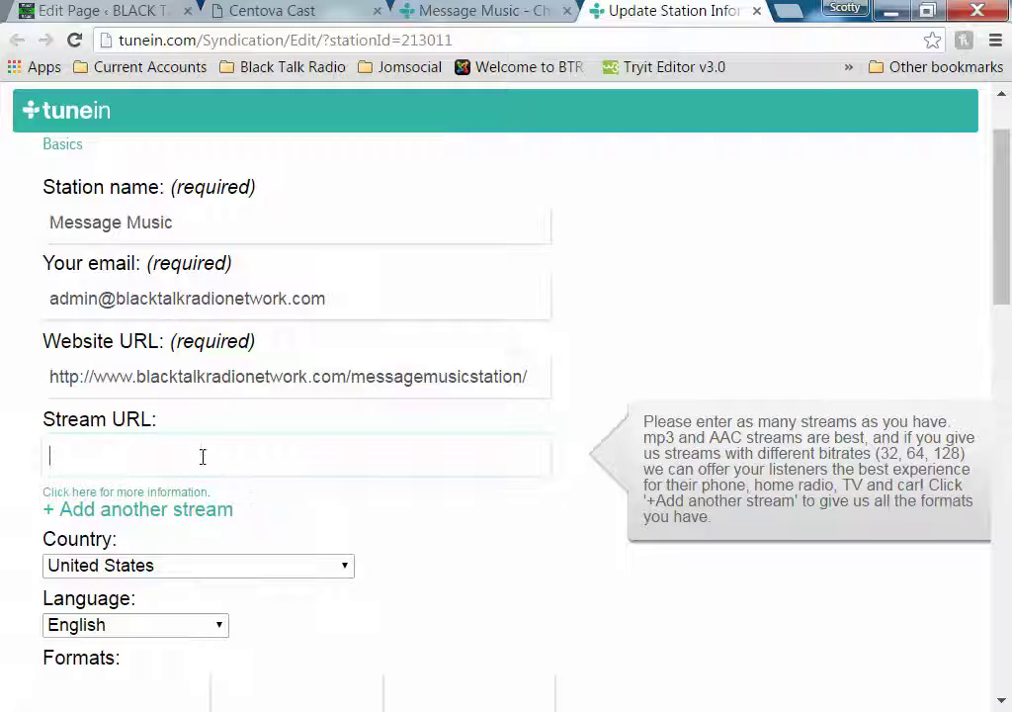
Paste the messagemusic.pls tune-in link into the Stream URL field
{"action": "right_click", "coordinate": [201, 454]}
{"action": "left_click", "coordinate": [317, 280]}
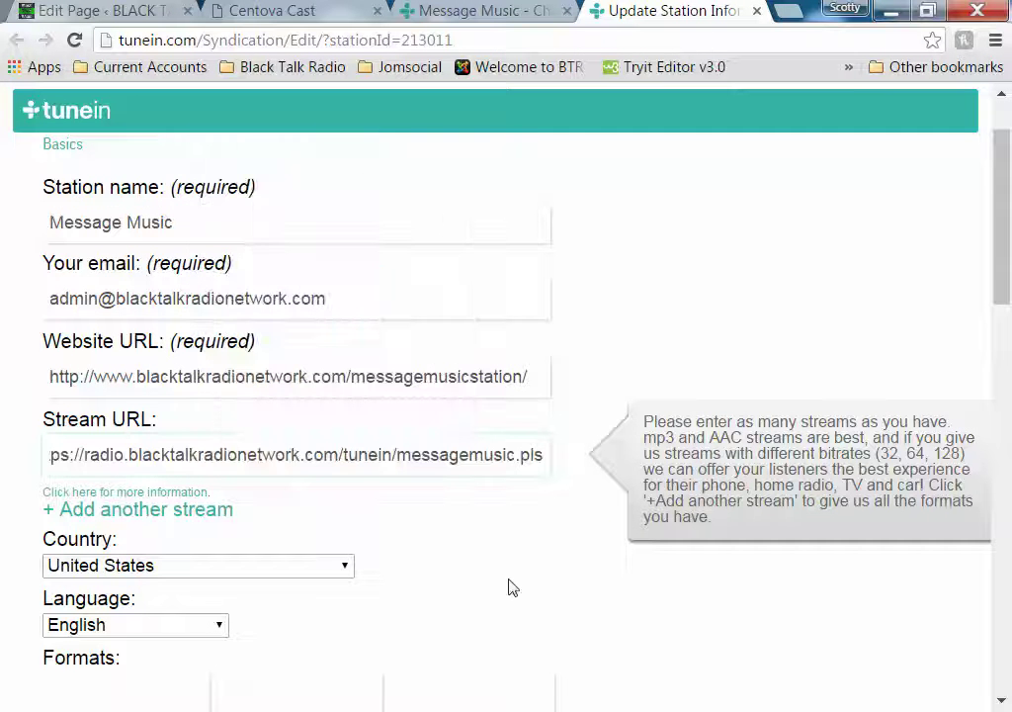
{"action": "left_click", "coordinate": [511, 583]}
Review the slogan and description fields down the form, then place the cursor in Comments
{"action": "scroll", "coordinate": [513, 580], "scroll_direction": "down", "scroll_amount": 2}
{"action": "scroll", "coordinate": [514, 579], "scroll_direction": "down", "scroll_amount": 3}
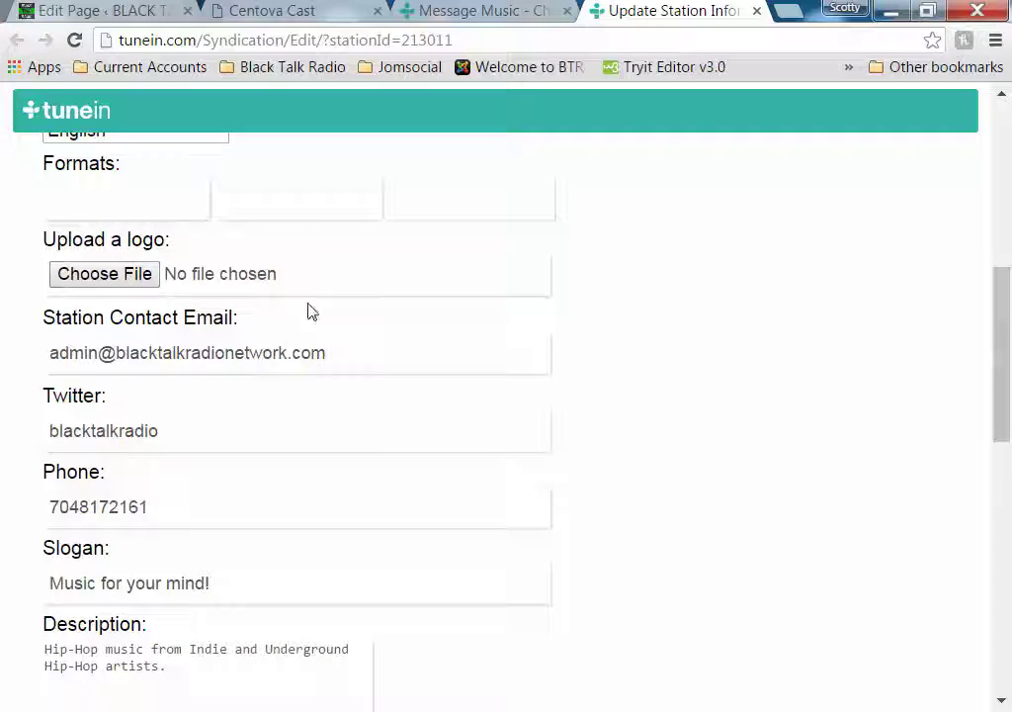
{"action": "scroll", "coordinate": [340, 318], "scroll_direction": "down", "scroll_amount": 2}
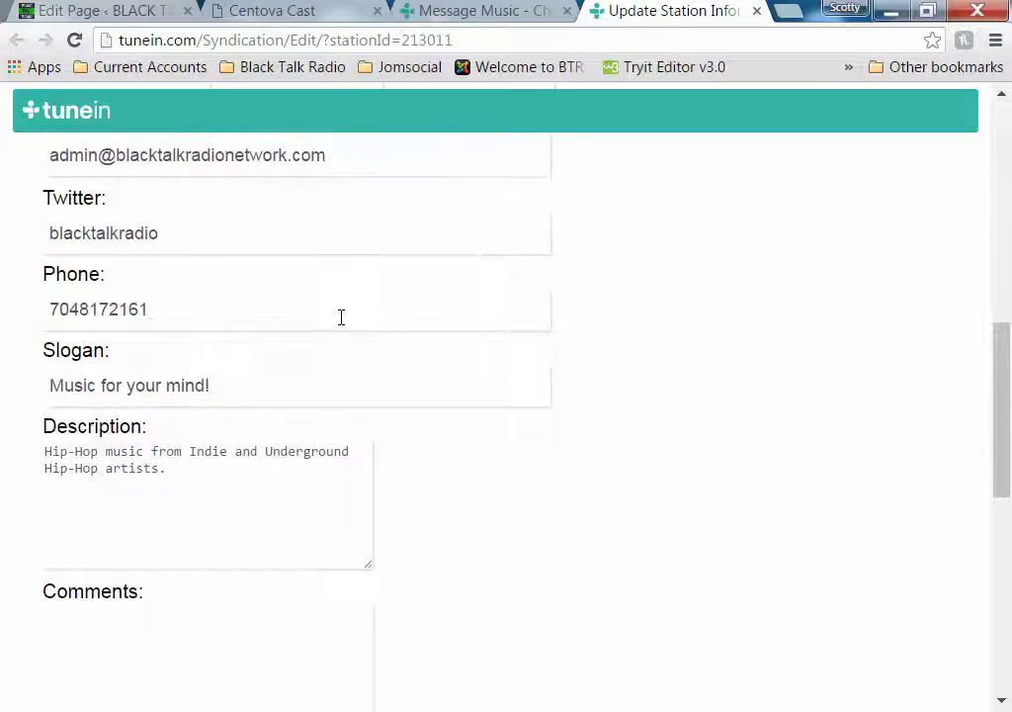
{"action": "scroll", "coordinate": [342, 322], "scroll_direction": "down", "scroll_amount": 1}
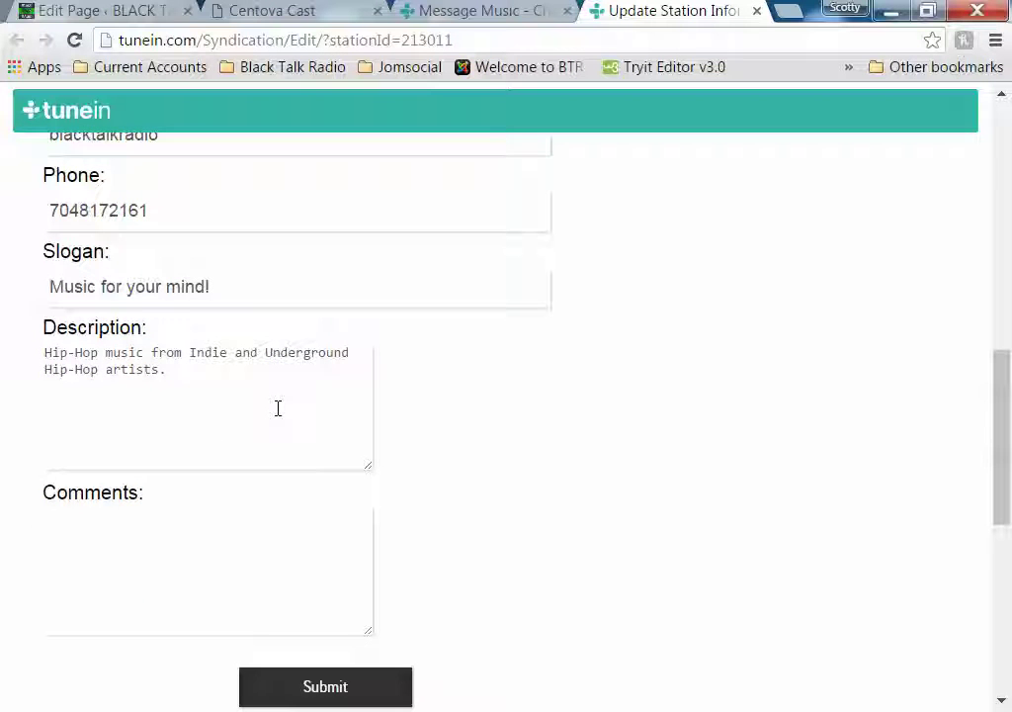
{"action": "scroll", "coordinate": [278, 408], "scroll_direction": "down", "scroll_amount": 2}
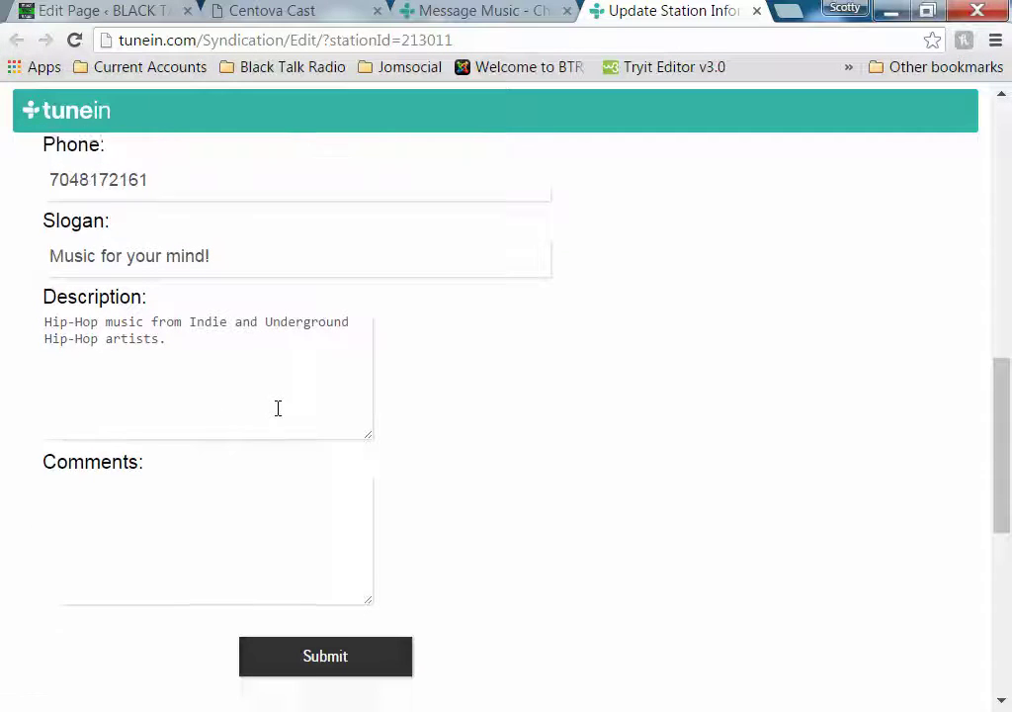
{"action": "scroll", "coordinate": [277, 409], "scroll_direction": "up", "scroll_amount": 3}
{"action": "scroll", "coordinate": [278, 417], "scroll_direction": "up", "scroll_amount": 2}
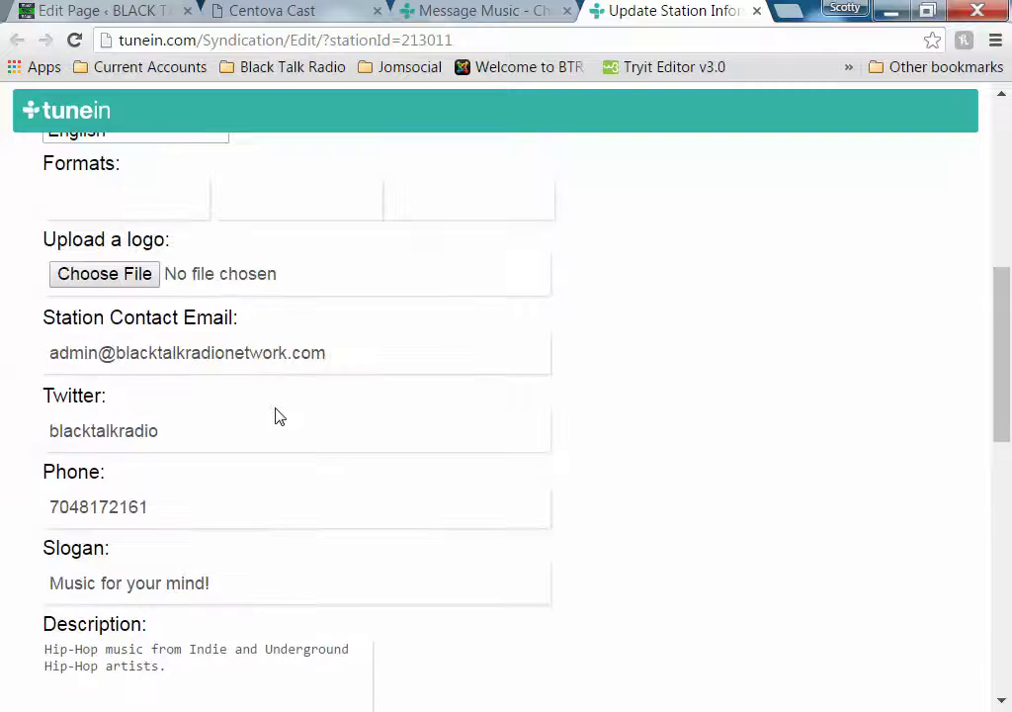
{"action": "scroll", "coordinate": [278, 416], "scroll_direction": "down", "scroll_amount": 3}
{"action": "left_click", "coordinate": [237, 560]}
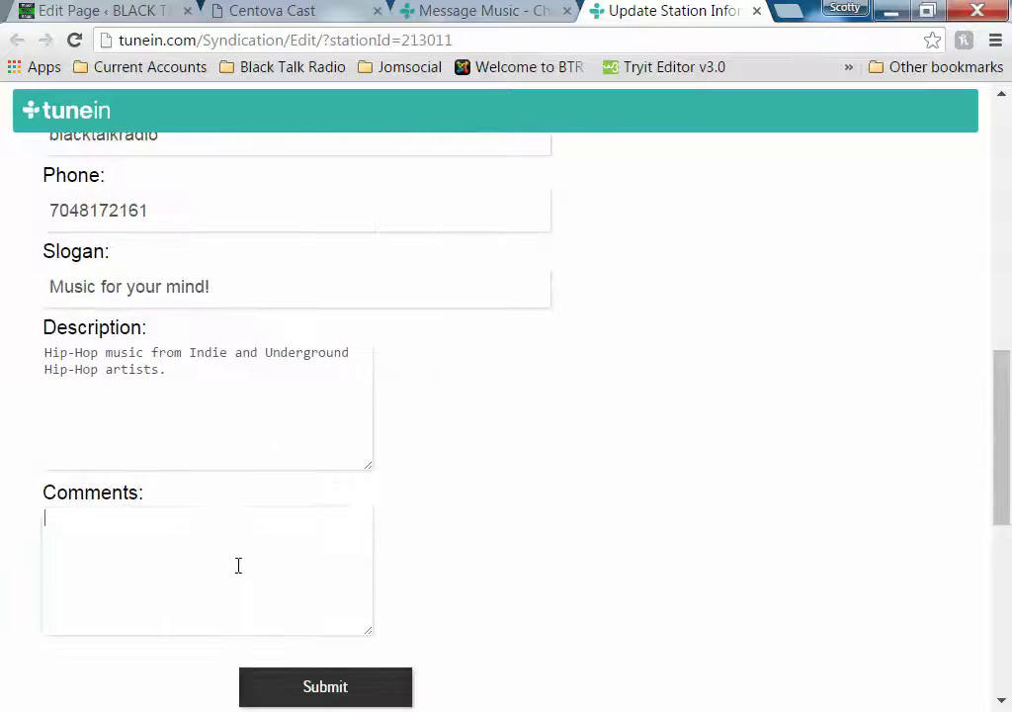
Write the comment 'Indie artist submit your tracks via email to' plus the station's admin email address
{"action": "type", "text": "Indie artist submit your tracks via email to "}
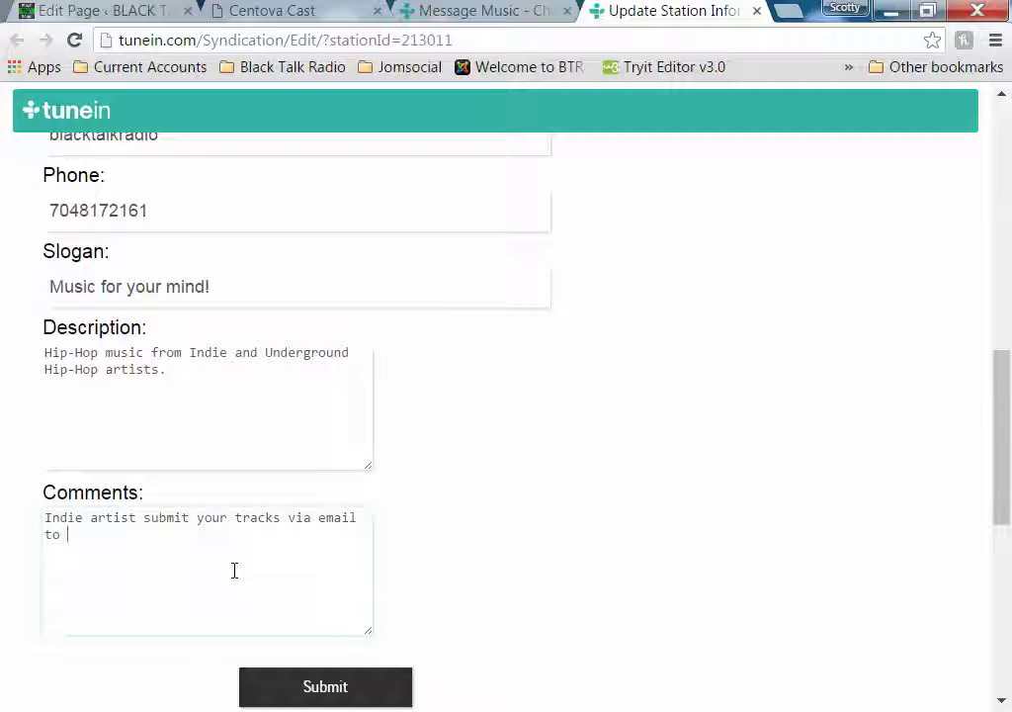
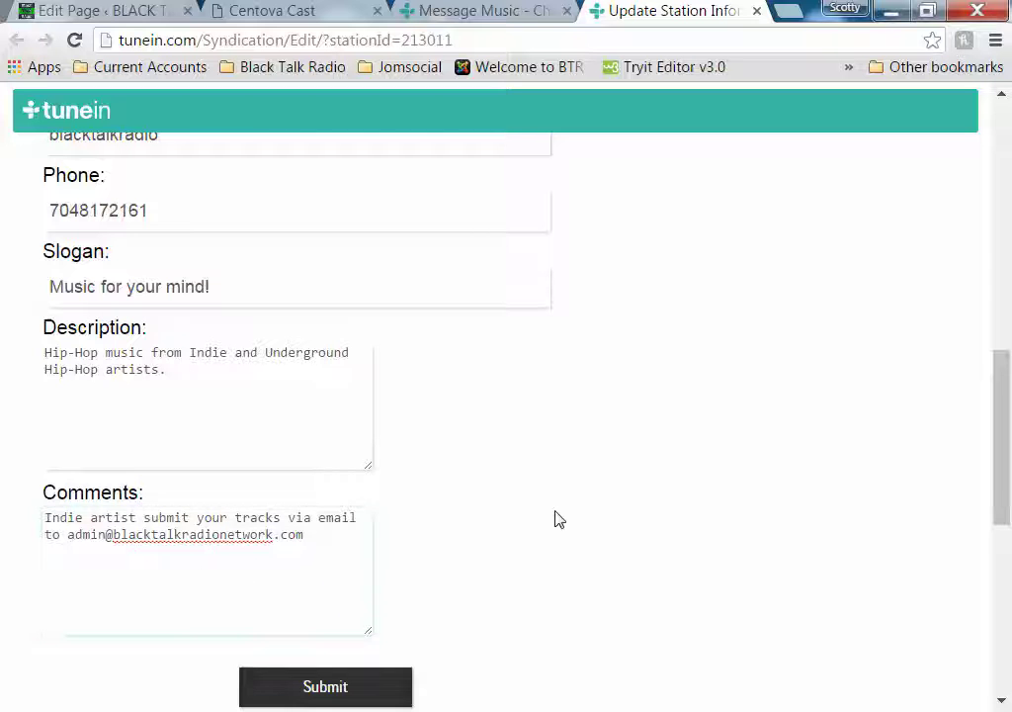
{"action": "scroll", "coordinate": [549, 512], "scroll_direction": "up", "scroll_amount": 3}
{"action": "scroll", "coordinate": [553, 514], "scroll_direction": "up", "scroll_amount": 5}
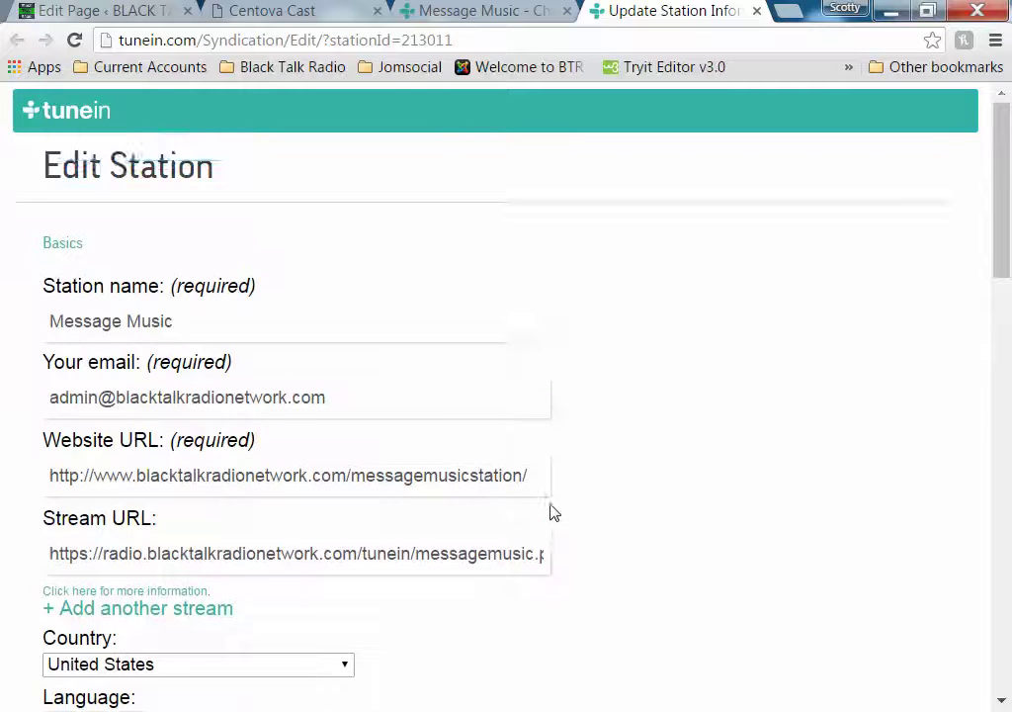
Enter Hip Hop and Indie Hip-Hop as the two station formats, then submit the listing
{"action": "scroll", "coordinate": [552, 512], "scroll_direction": "down", "scroll_amount": 4}
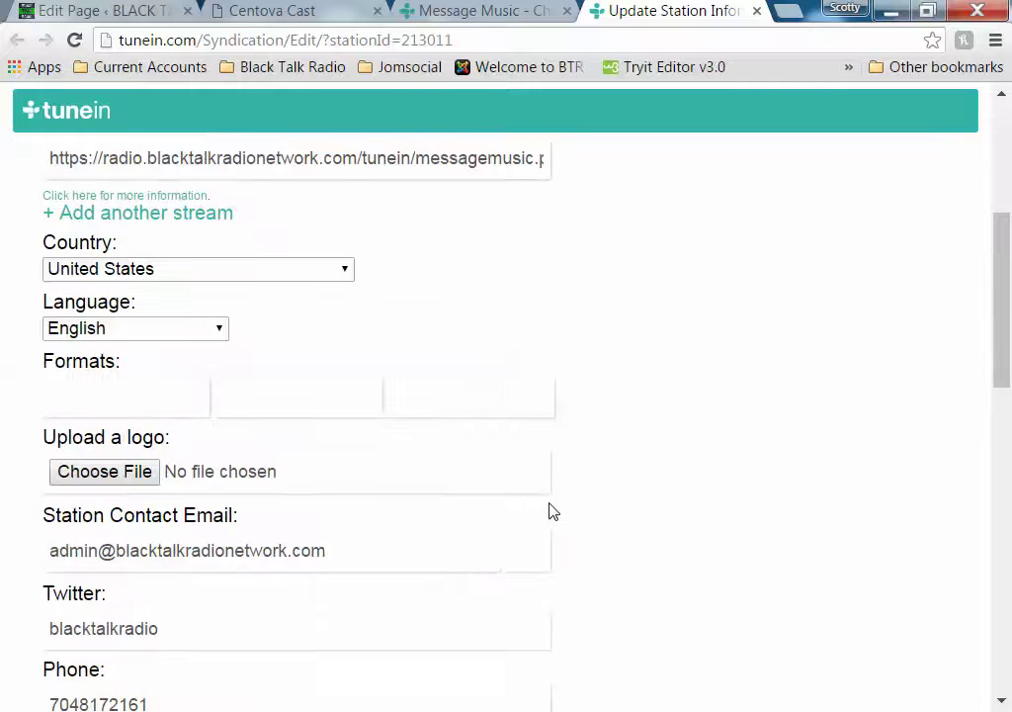
{"action": "left_click", "coordinate": [115, 401]}
{"action": "type", "text": "Hip "}
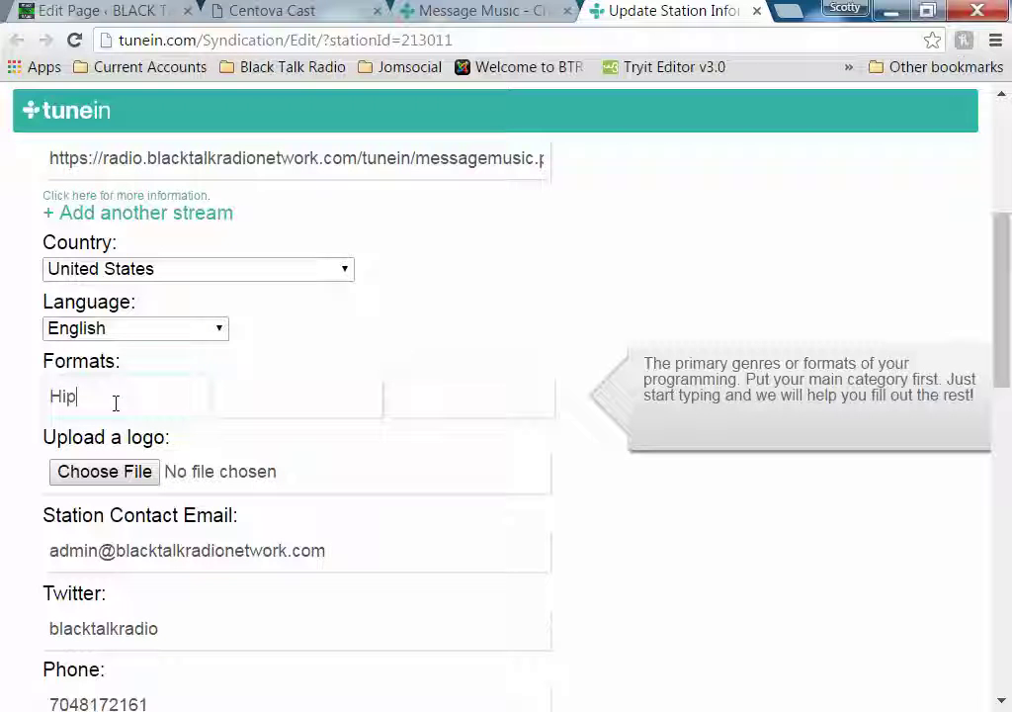
{"action": "type", "text": "Hop"}
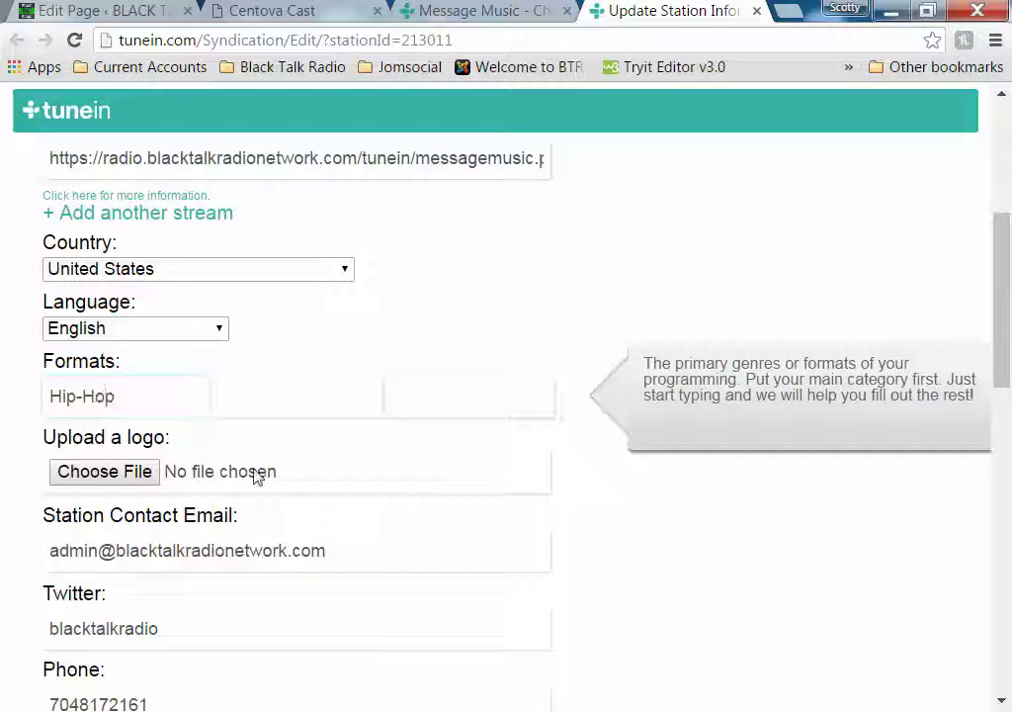
{"action": "left_click", "coordinate": [312, 400]}
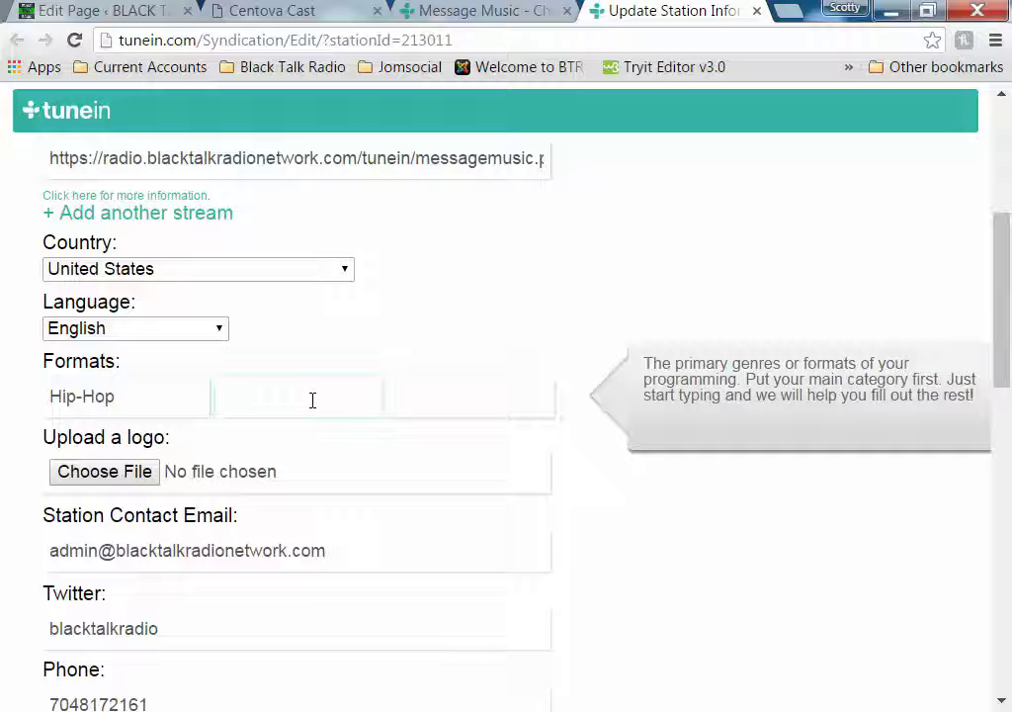
{"action": "type", "text": "Indie Hip"}
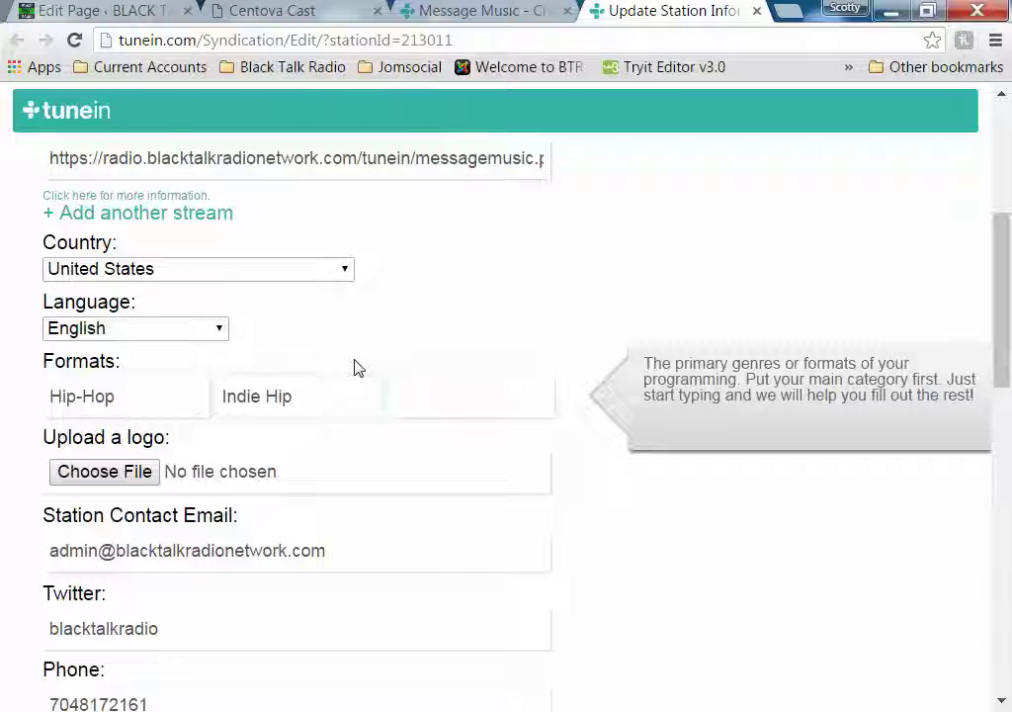
{"action": "type", "text": "Hop"}
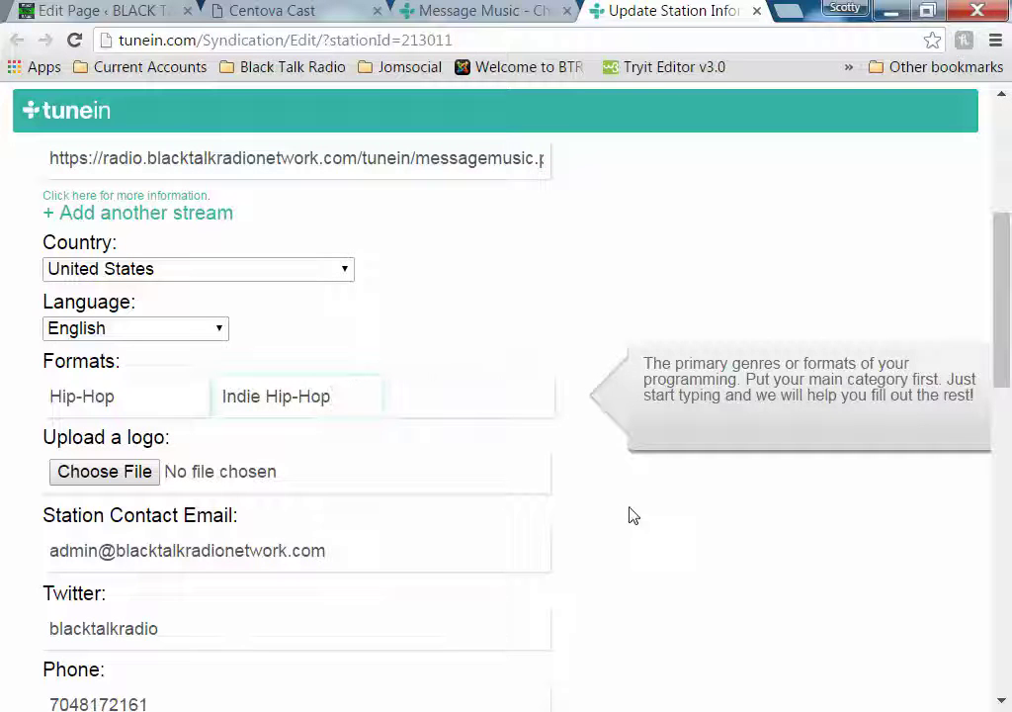
{"action": "left_click", "coordinate": [617, 507]}
{"action": "scroll", "coordinate": [584, 494], "scroll_direction": "down", "scroll_amount": 7}
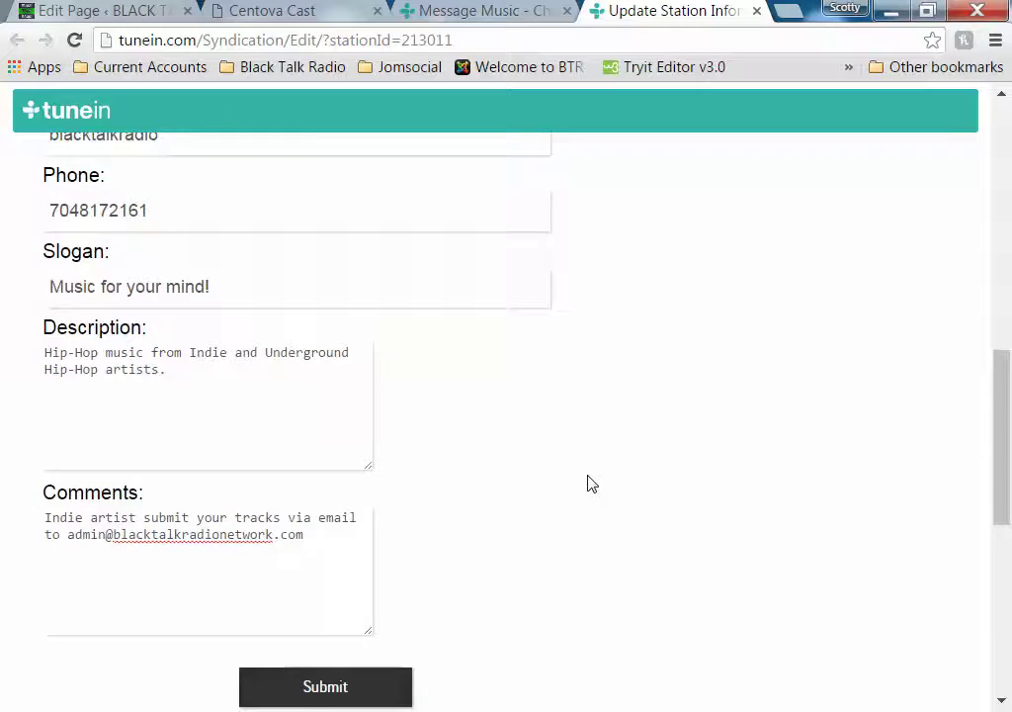
{"action": "left_click", "coordinate": [314, 499]}
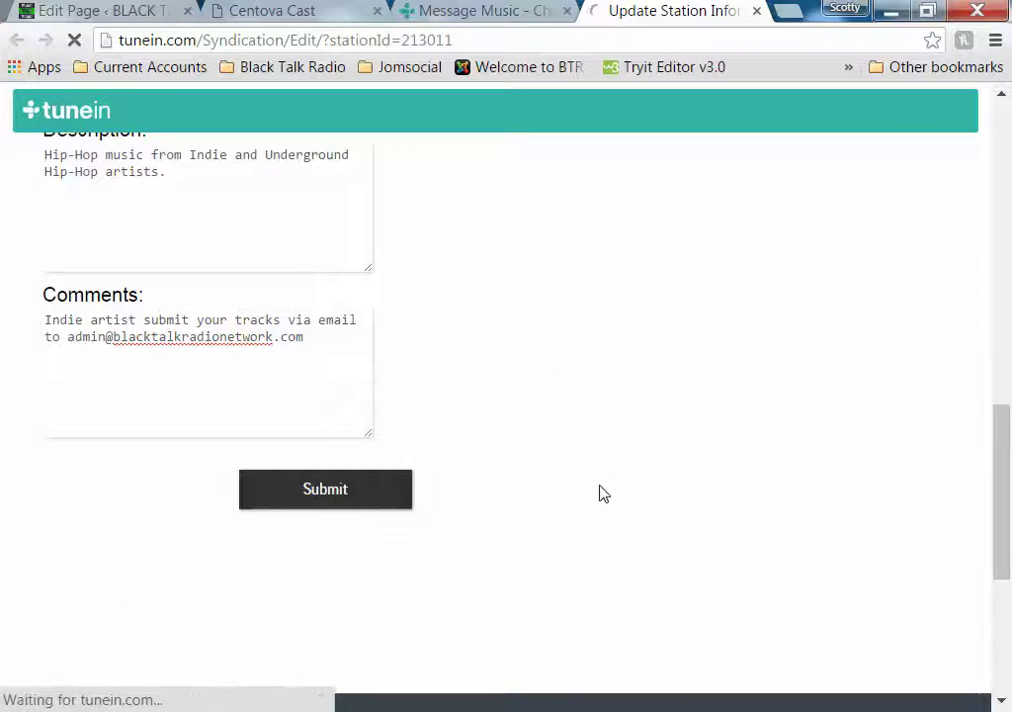
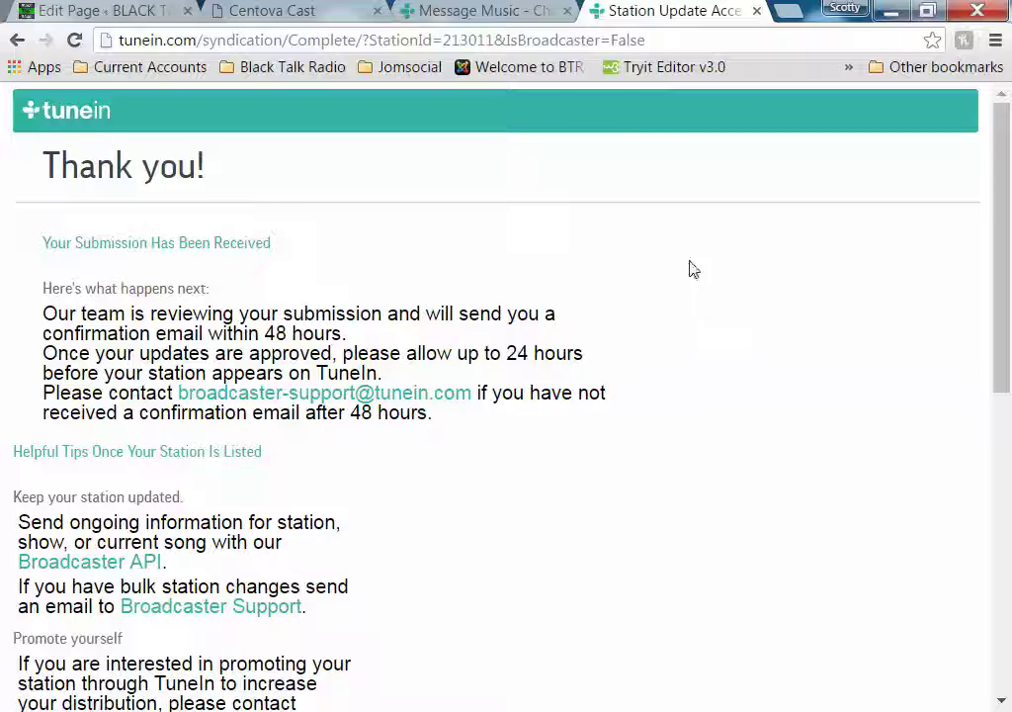
Close the leftover Message Music tab and return to the WordPress page editor
{"action": "left_click", "coordinate": [568, 11]}
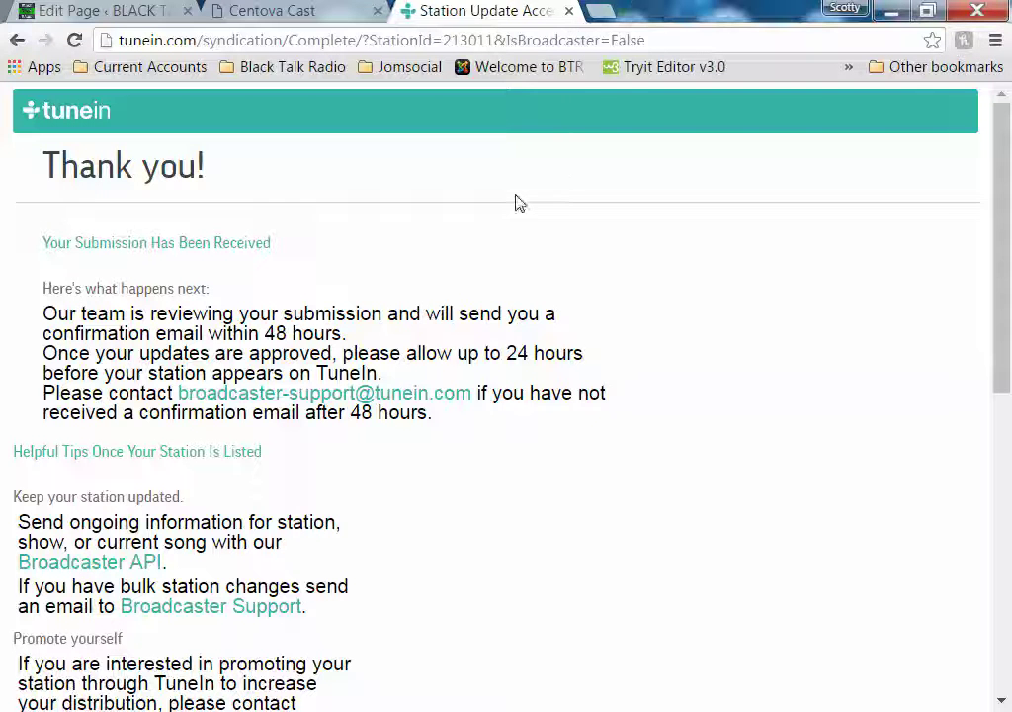
{"action": "left_click", "coordinate": [118, 13]}
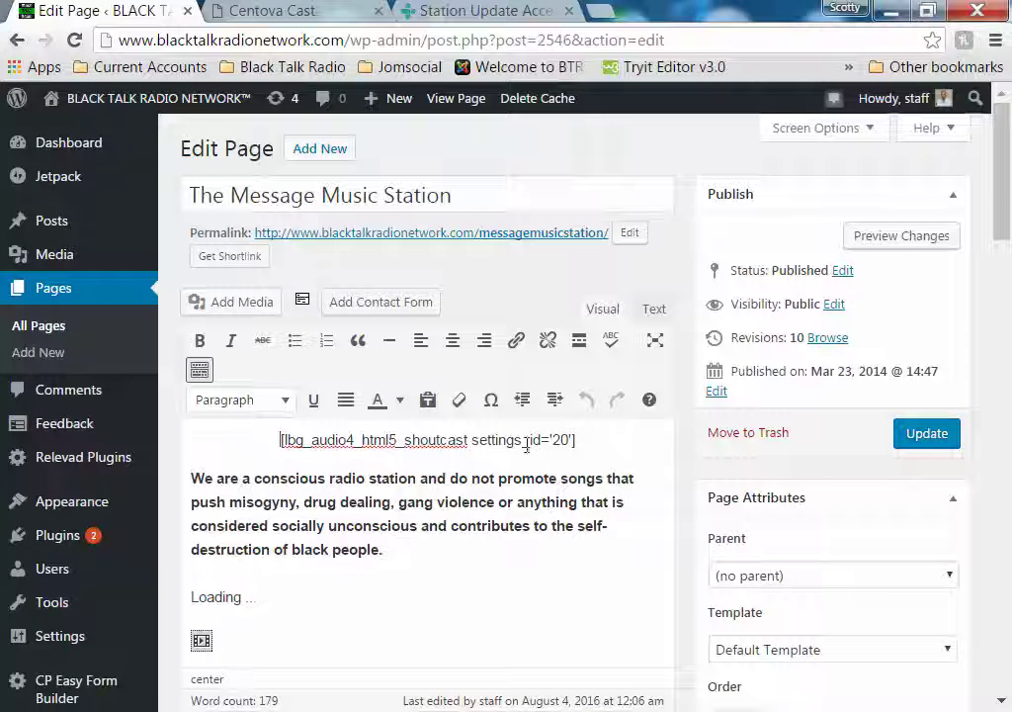
Open LBG AUDIO4 HTML5 Manage Players and open the playlist of player 20, Message Music
{"action": "mouse_move", "coordinate": [149, 463]}
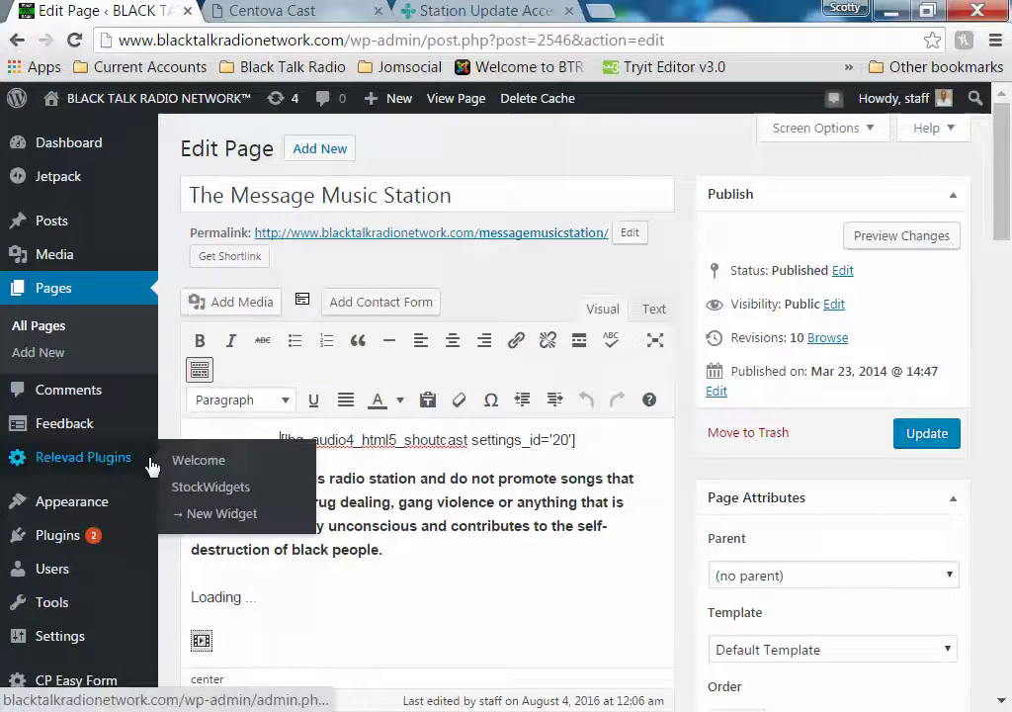
{"action": "scroll", "coordinate": [146, 470], "scroll_direction": "down", "scroll_amount": 2}
{"action": "scroll", "coordinate": [147, 477], "scroll_direction": "down", "scroll_amount": 2}
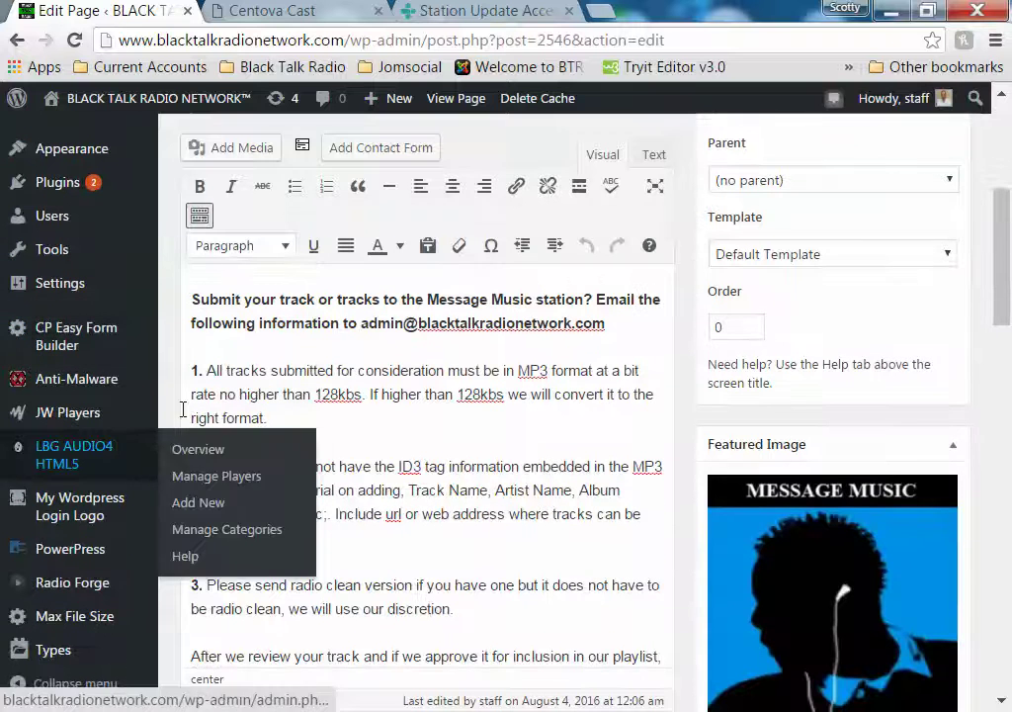
{"action": "mouse_move", "coordinate": [100, 469]}
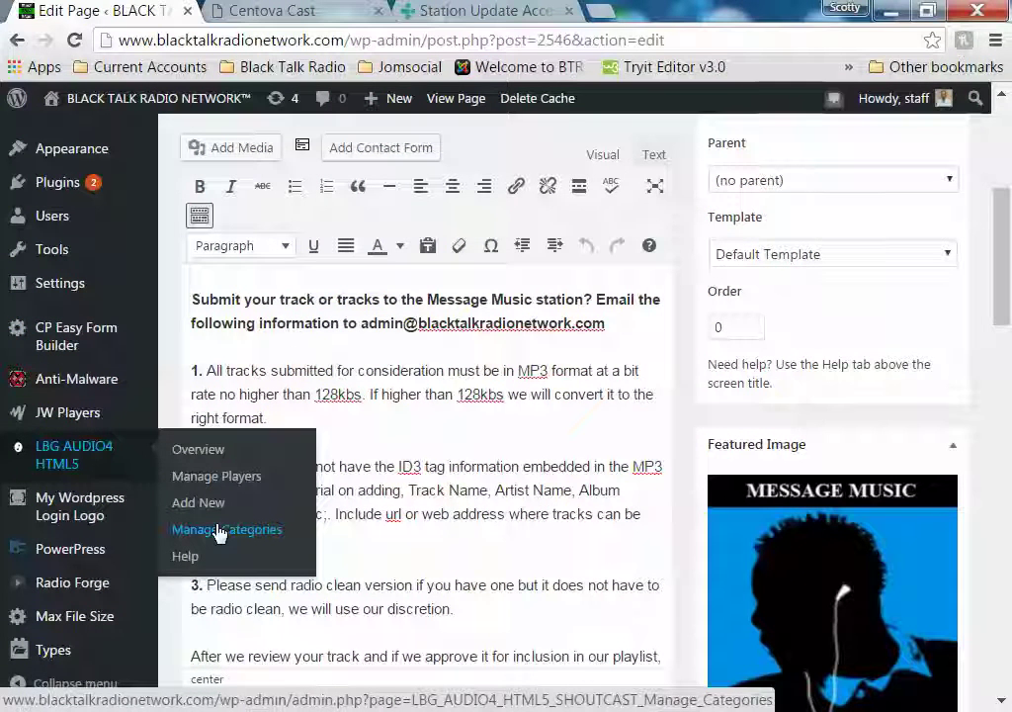
{"action": "left_click", "coordinate": [248, 478]}
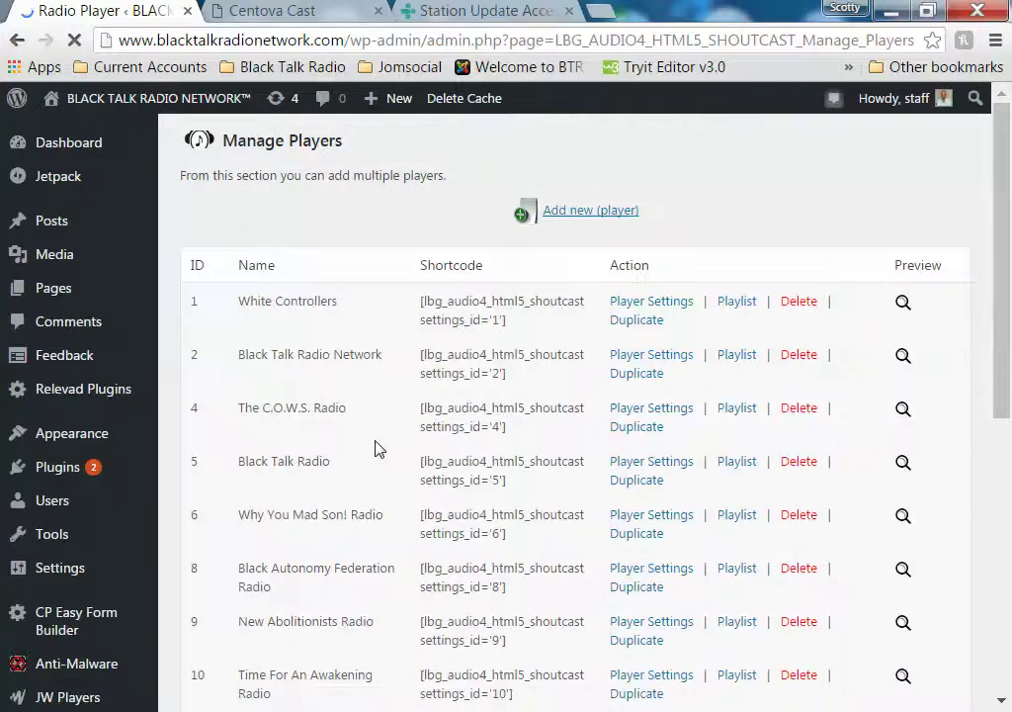
{"action": "scroll", "coordinate": [374, 449], "scroll_direction": "down", "scroll_amount": 1}
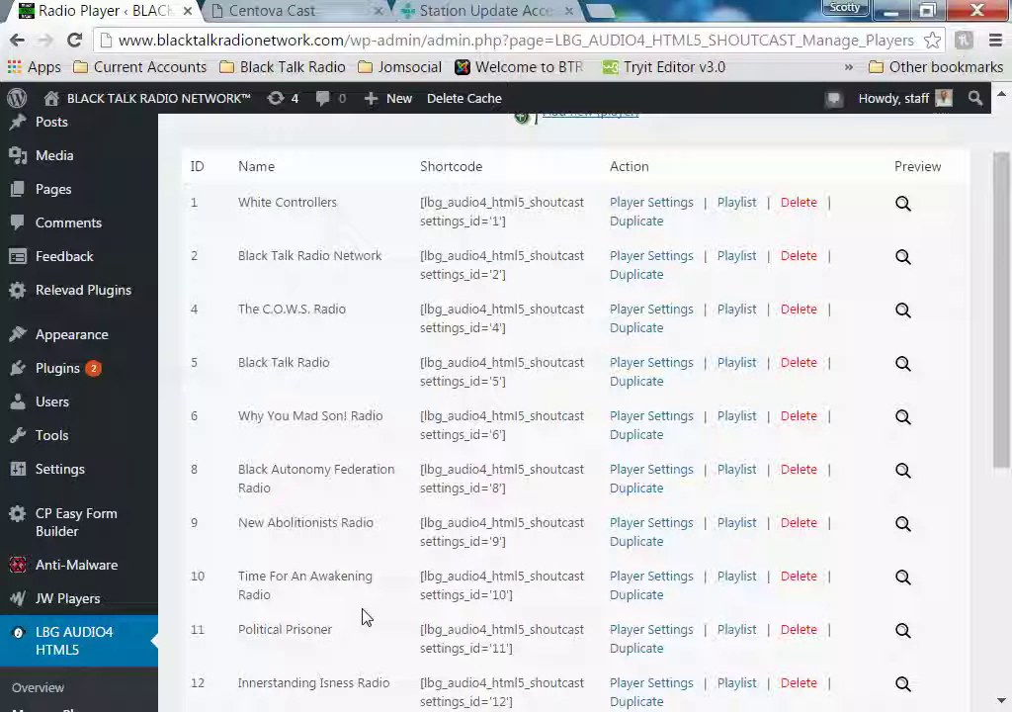
{"action": "scroll", "coordinate": [362, 617], "scroll_direction": "down", "scroll_amount": 2}
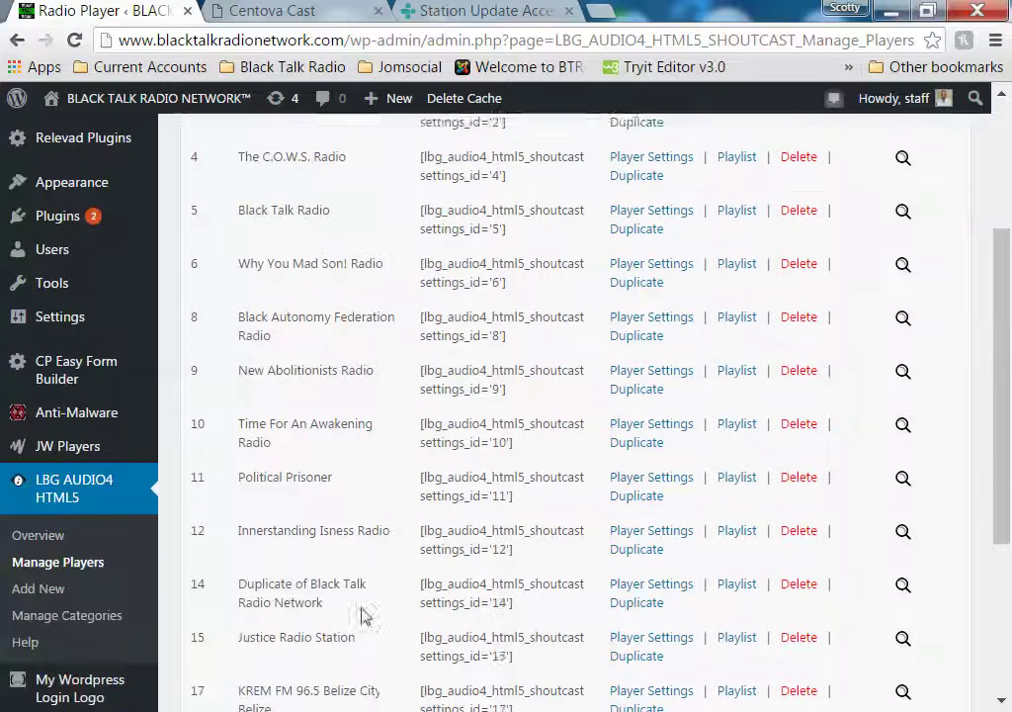
{"action": "scroll", "coordinate": [362, 617], "scroll_direction": "down", "scroll_amount": 2}
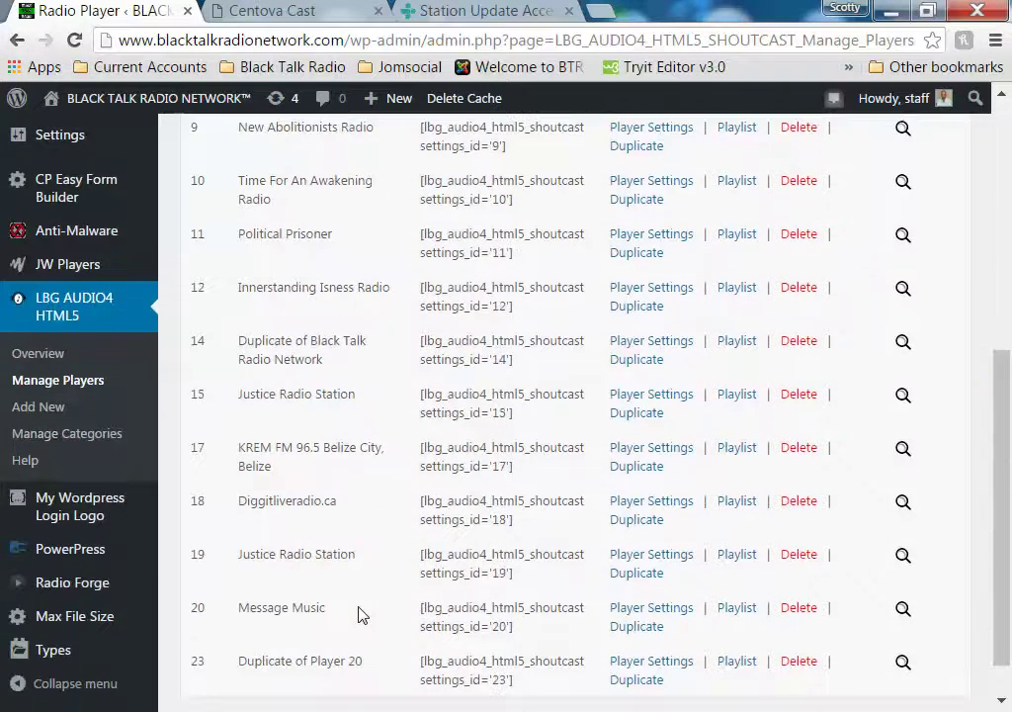
{"action": "scroll", "coordinate": [362, 614], "scroll_direction": "down", "scroll_amount": 1}
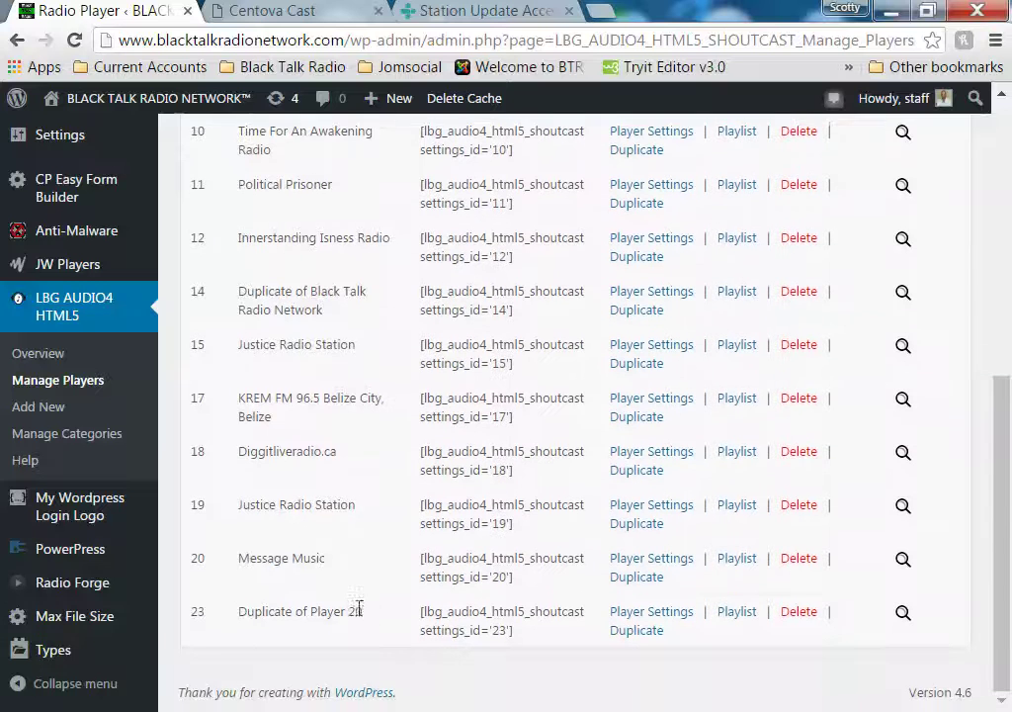
{"action": "left_click", "coordinate": [740, 566]}
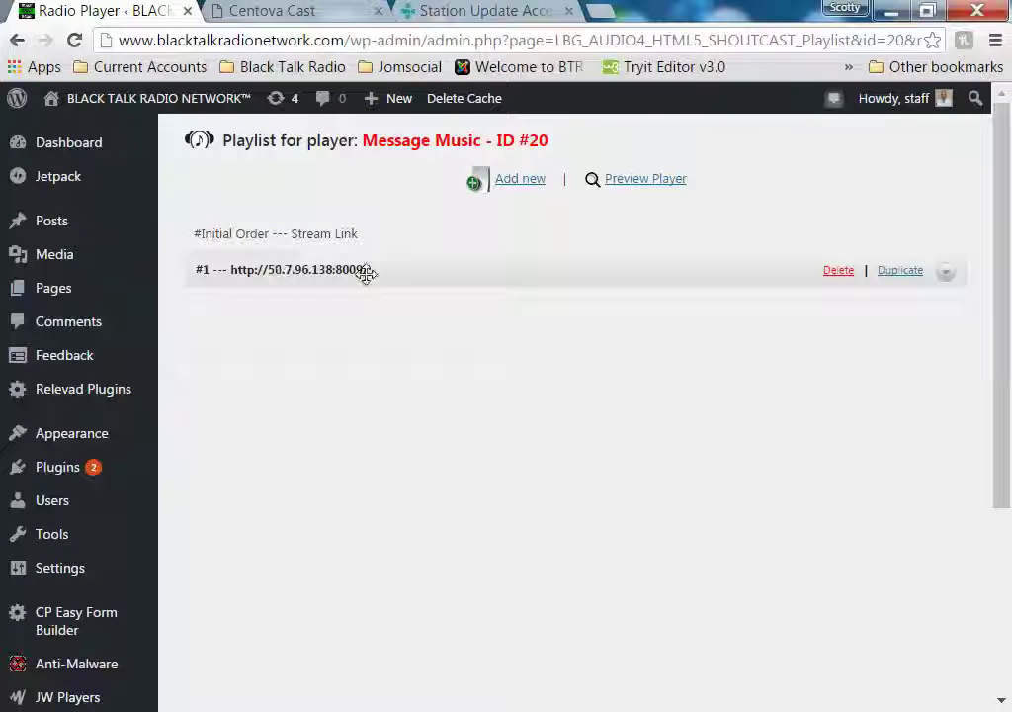
Expand the #1 Message Music stream entry's edit form, then go to Centova Cast
{"action": "left_click_drag", "start_coordinate": [366, 274], "coordinate": [368, 342]}
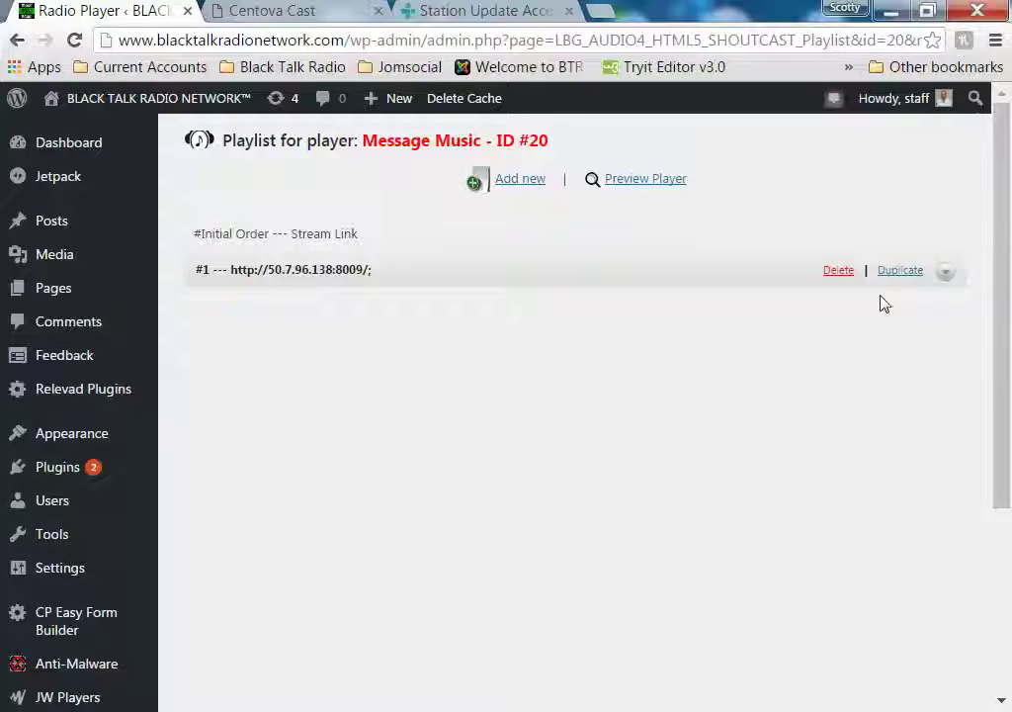
{"action": "left_click", "coordinate": [946, 272]}
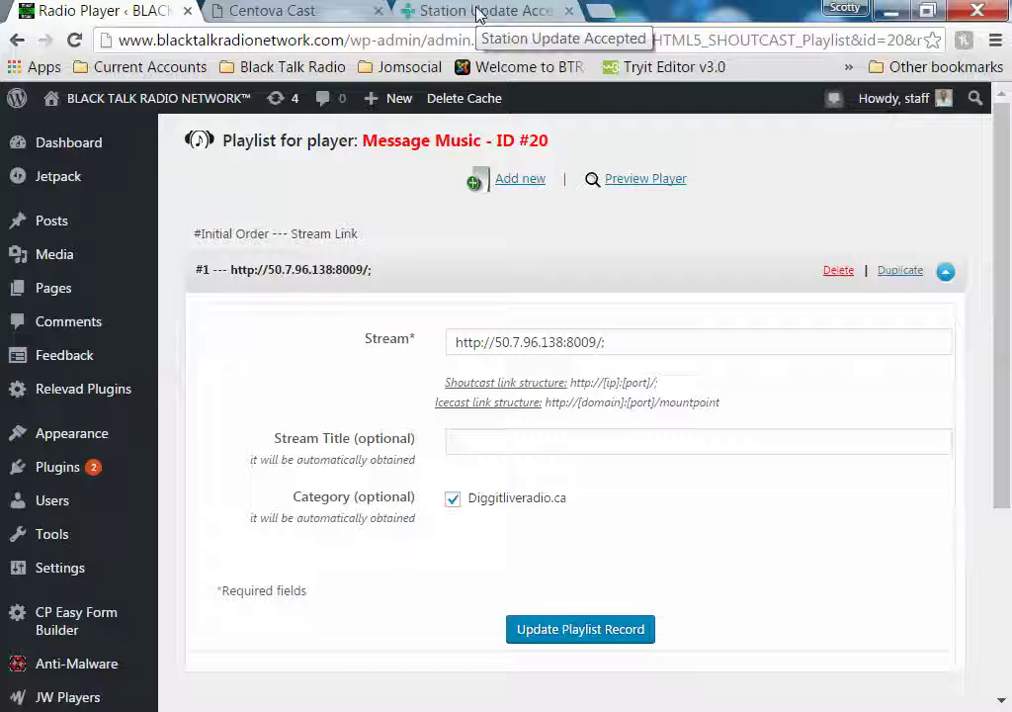
{"action": "left_click", "coordinate": [296, 11]}
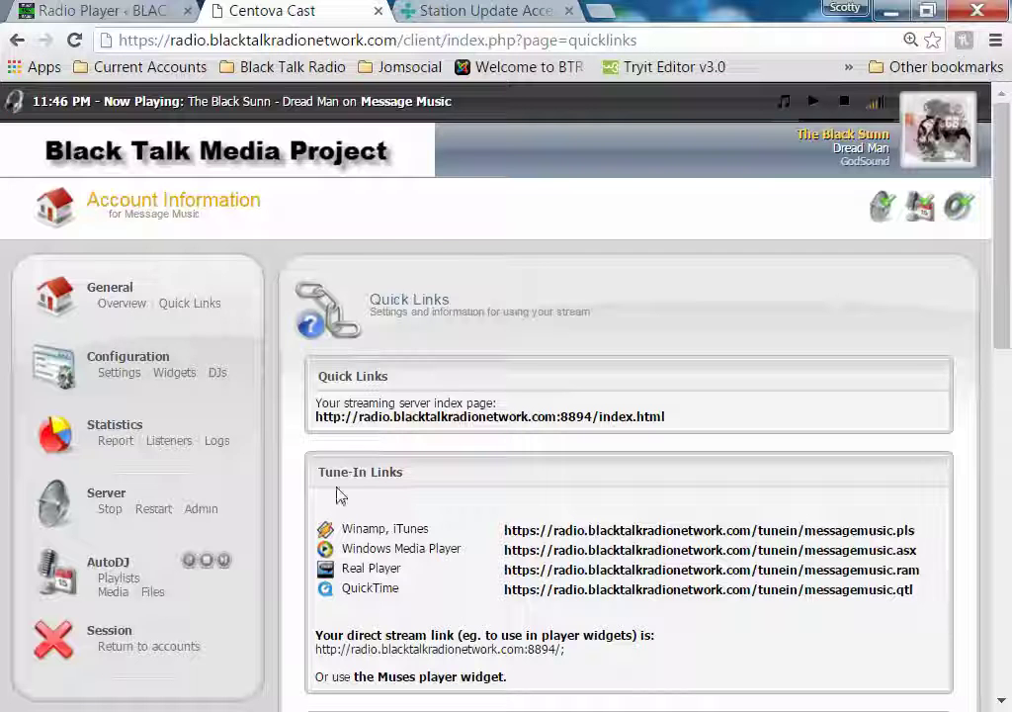
Copy server IP 178.32.62.172 from Centova Cast's Configuration > Settings and return to WordPress
{"action": "left_click", "coordinate": [110, 376]}
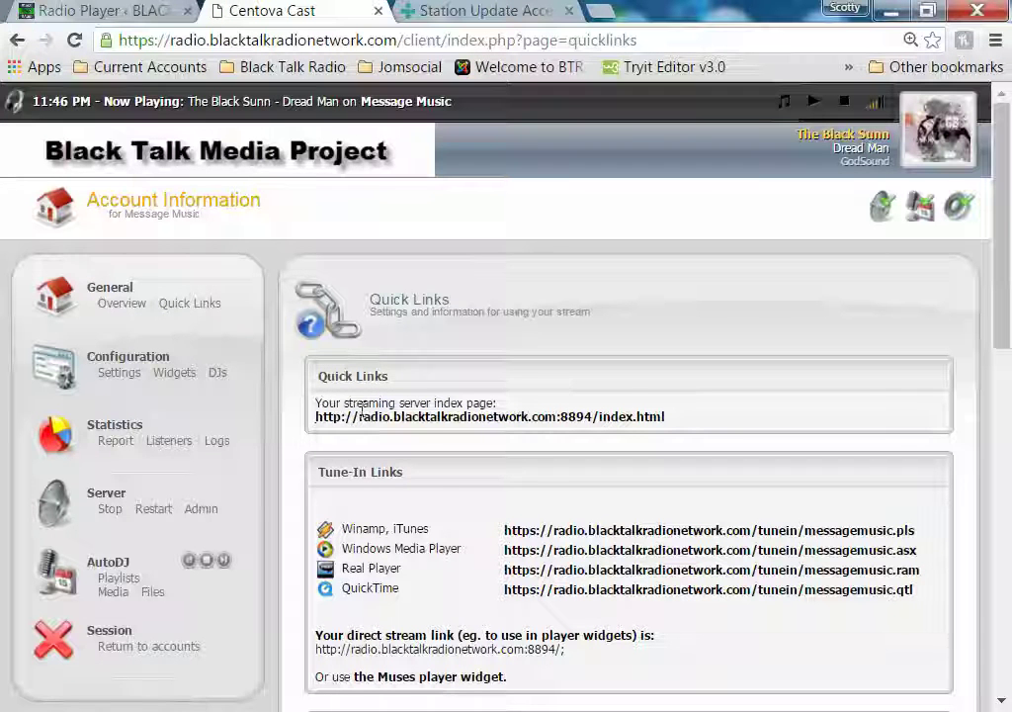
{"action": "left_click", "coordinate": [124, 372]}
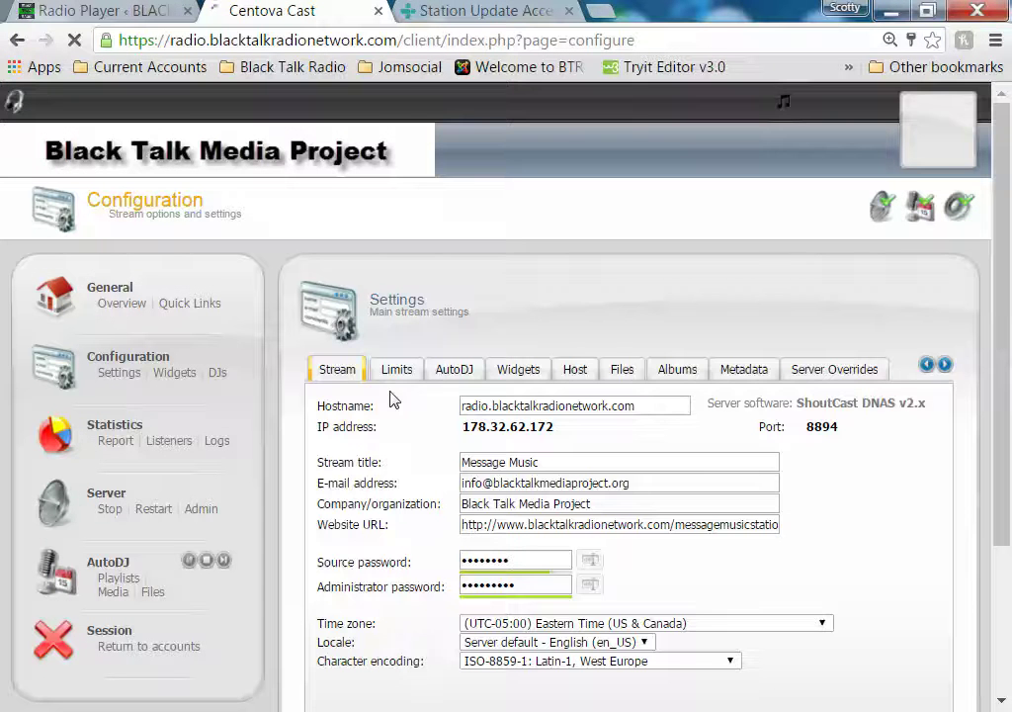
{"action": "left_click_drag", "start_coordinate": [463, 426], "coordinate": [561, 427]}
{"action": "key", "text": "ctrl+c"}
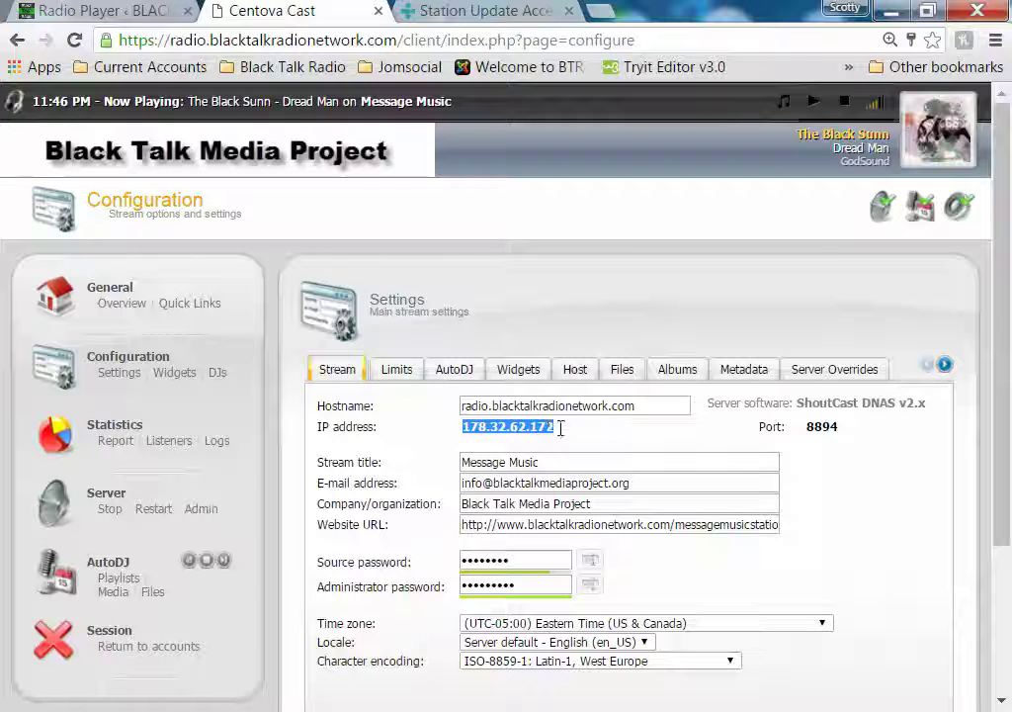
{"action": "right_click", "coordinate": [549, 430]}
{"action": "left_click", "coordinate": [575, 444]}
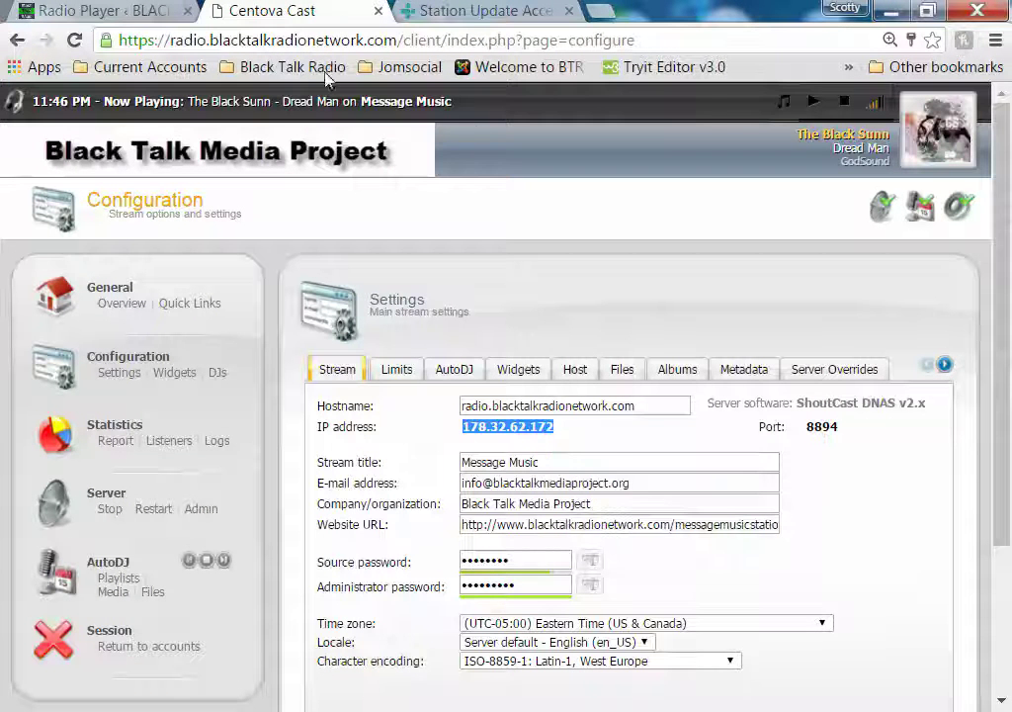
{"action": "left_click", "coordinate": [129, 13]}
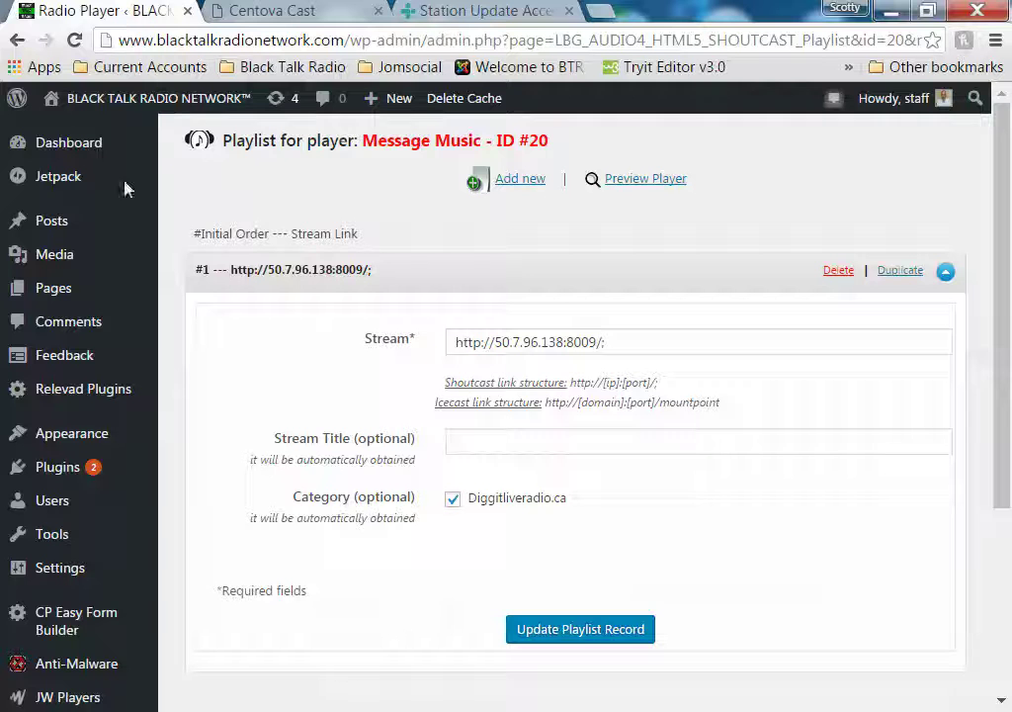
{"action": "left_click", "coordinate": [501, 343]}
{"action": "left_click_drag", "start_coordinate": [496, 342], "coordinate": [569, 343]}
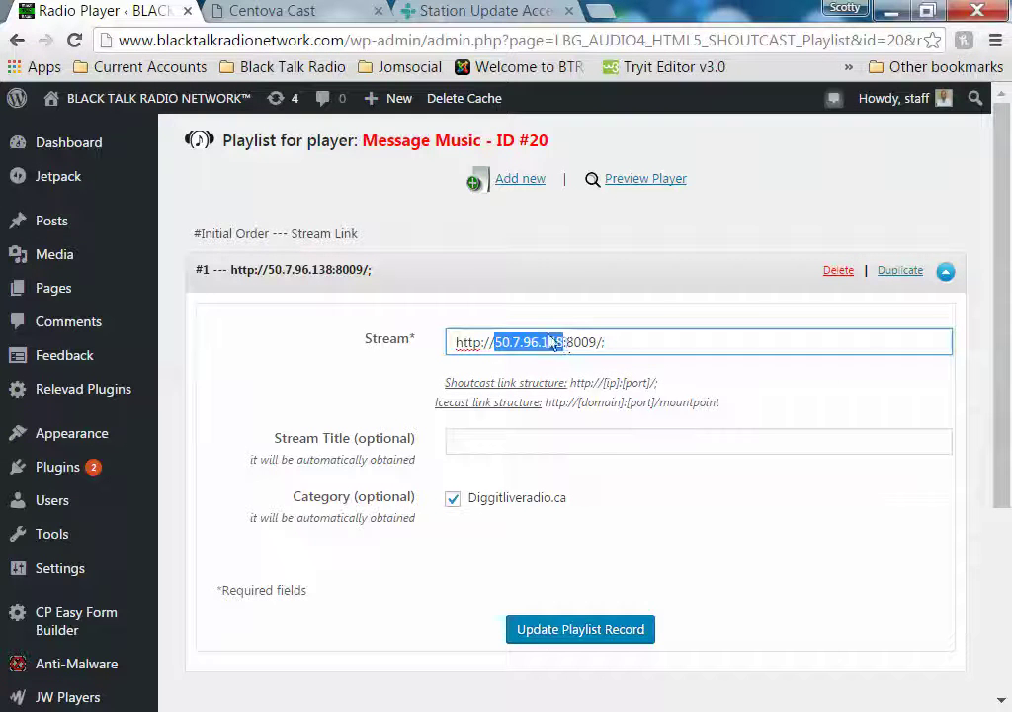
{"action": "right_click", "coordinate": [549, 336]}
{"action": "left_click", "coordinate": [639, 405]}
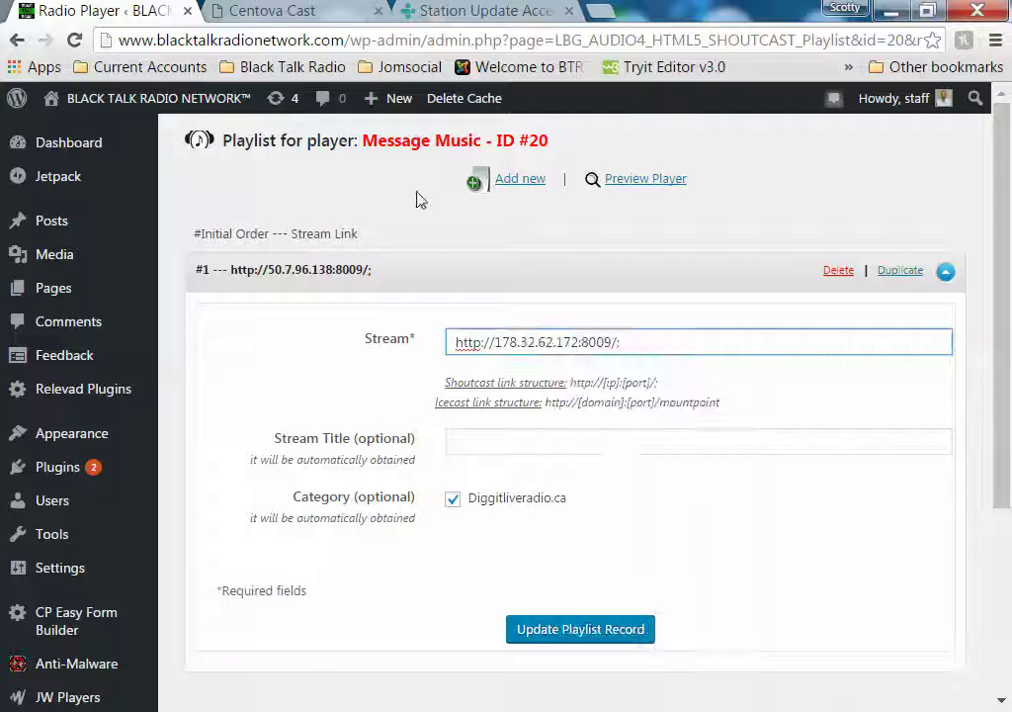
{"action": "left_click", "coordinate": [267, 12]}
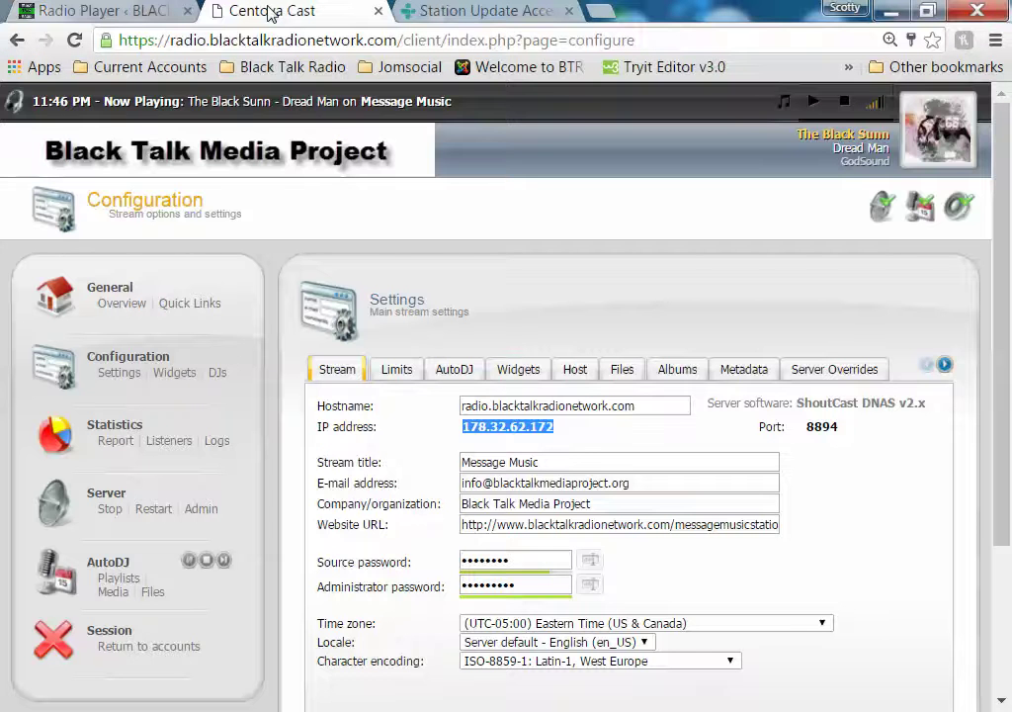
{"action": "left_click", "coordinate": [79, 13]}
{"action": "left_click_drag", "start_coordinate": [590, 342], "coordinate": [602, 342]}
{"action": "type", "text": "8"}
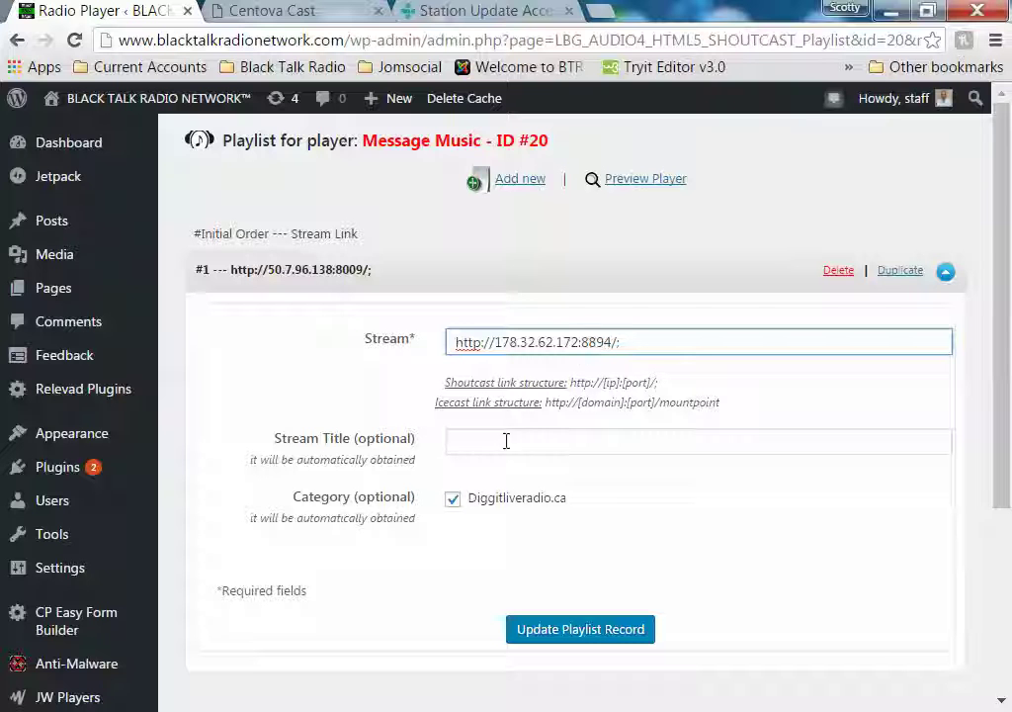
Give the stream the title Message Music and save the playlist record
{"action": "left_click", "coordinate": [555, 444]}
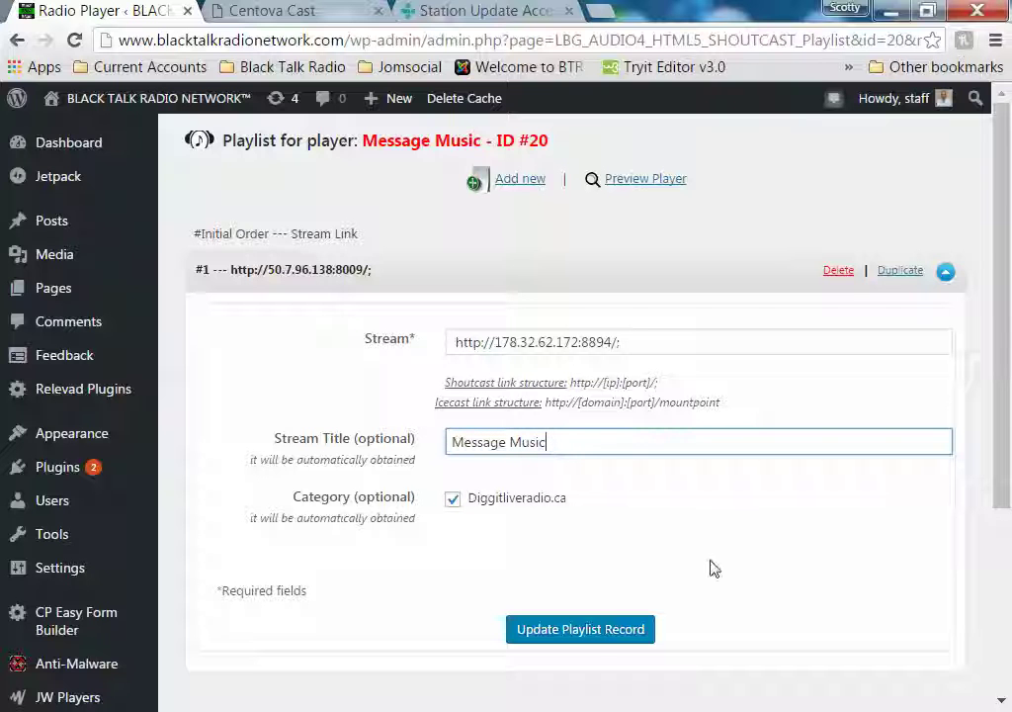
{"action": "left_click", "coordinate": [594, 639]}
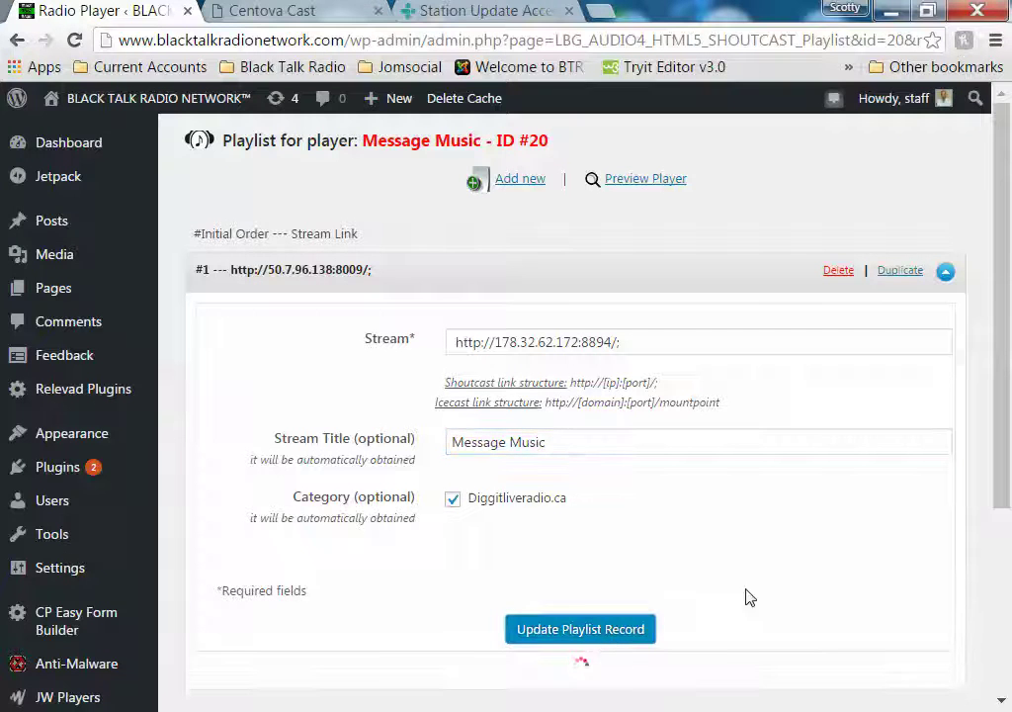
{"action": "scroll", "coordinate": [704, 484], "scroll_direction": "down", "scroll_amount": 2}
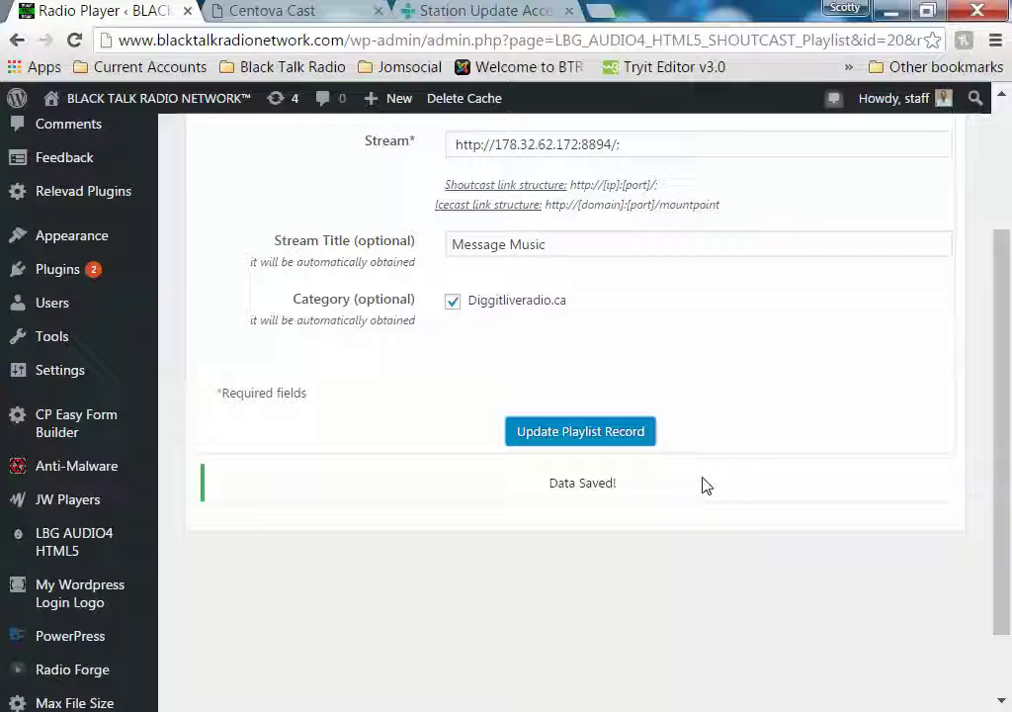
{"action": "scroll", "coordinate": [704, 484], "scroll_direction": "up", "scroll_amount": 2}
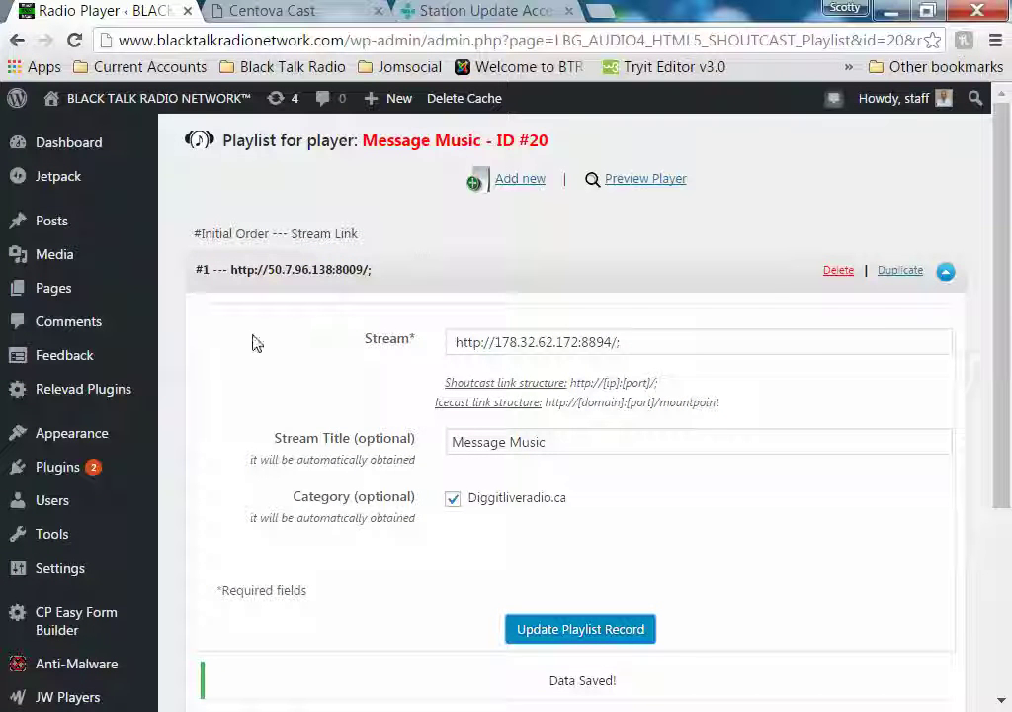
{"action": "left_click", "coordinate": [116, 138]}
Load Centova Cast's Quick Links/Overview showing the station's recent tracks
{"action": "left_click", "coordinate": [314, 12]}
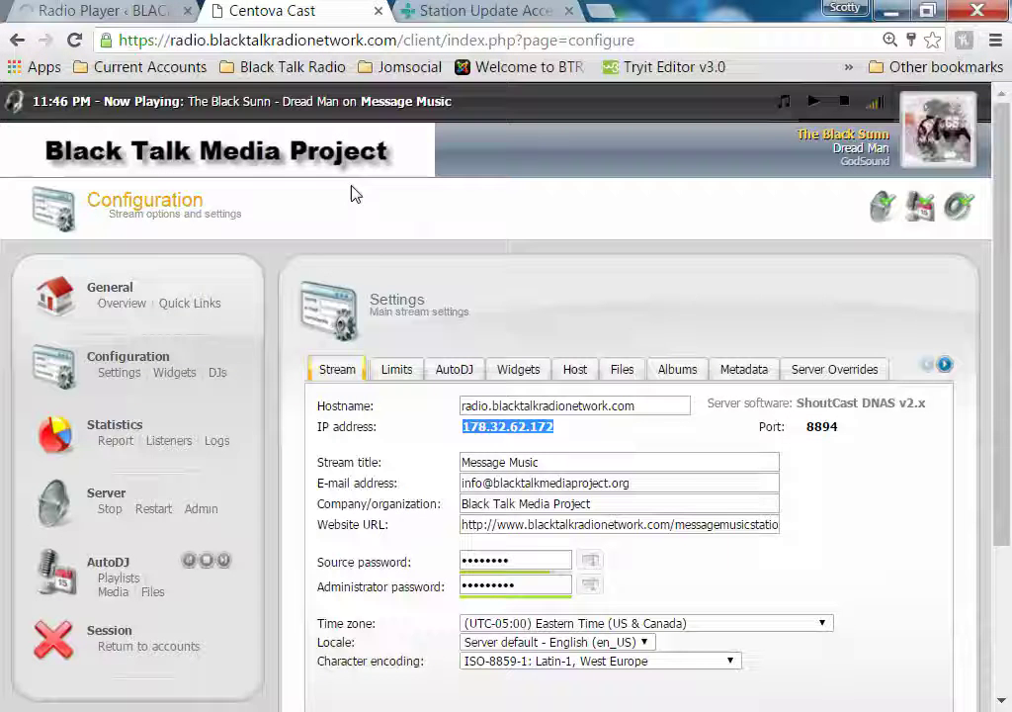
{"action": "left_click", "coordinate": [203, 304]}
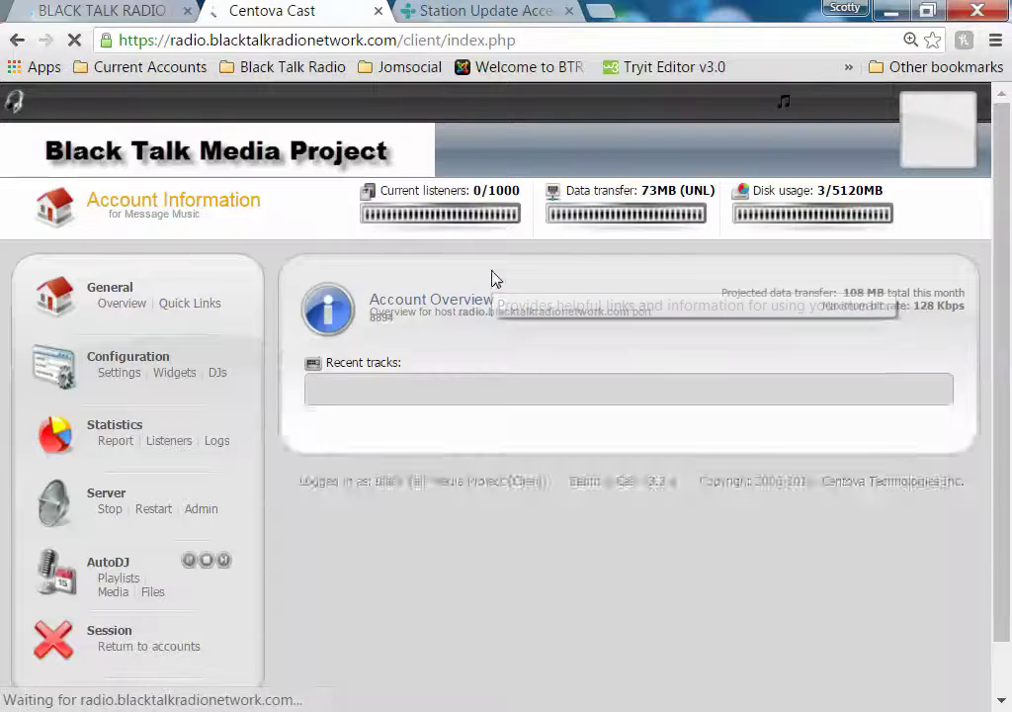
{"action": "left_click", "coordinate": [117, 10]}
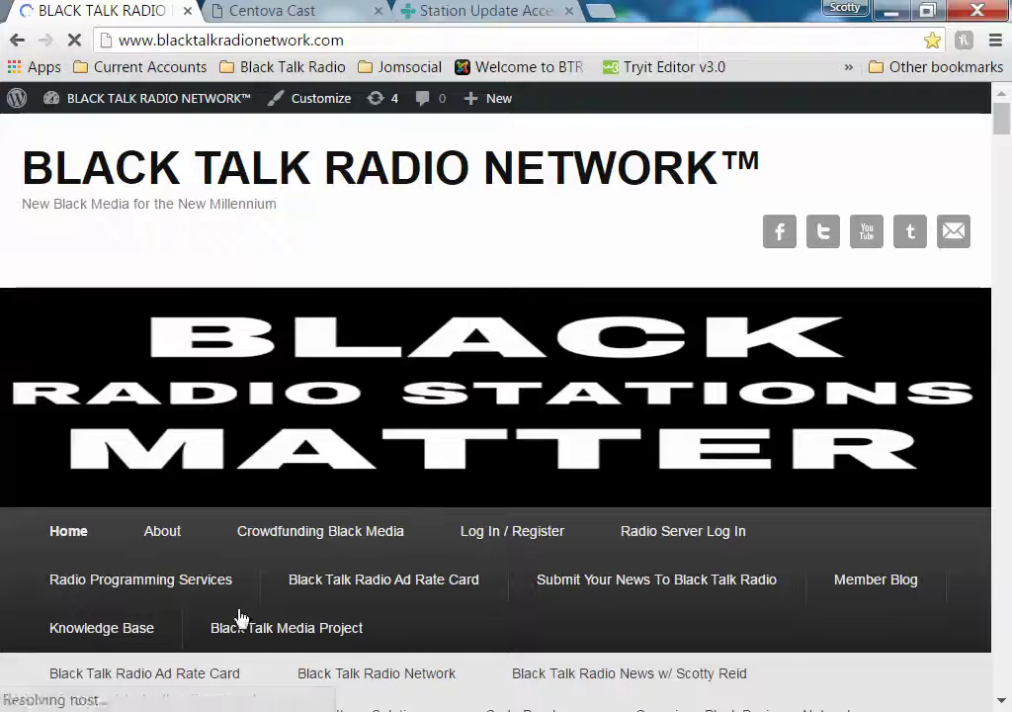
Open The Message Music Station page on the live site and view its playing player and track list
{"action": "scroll", "coordinate": [291, 601], "scroll_direction": "down", "scroll_amount": 3}
{"action": "scroll", "coordinate": [767, 583], "scroll_direction": "down", "scroll_amount": 1}
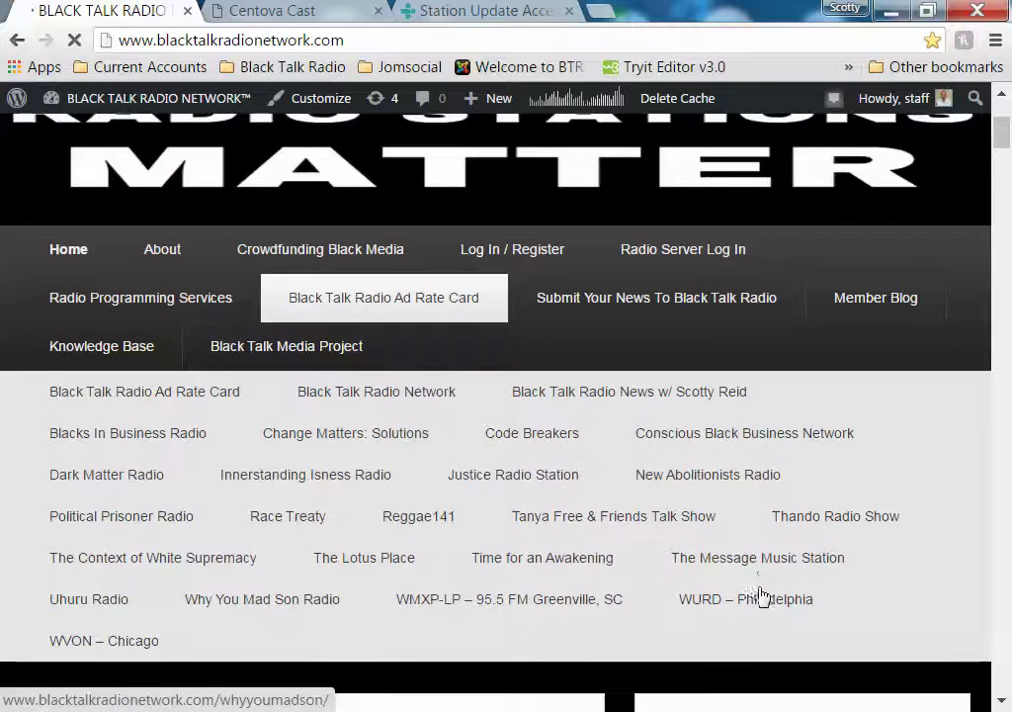
{"action": "scroll", "coordinate": [746, 569], "scroll_direction": "down", "scroll_amount": 1}
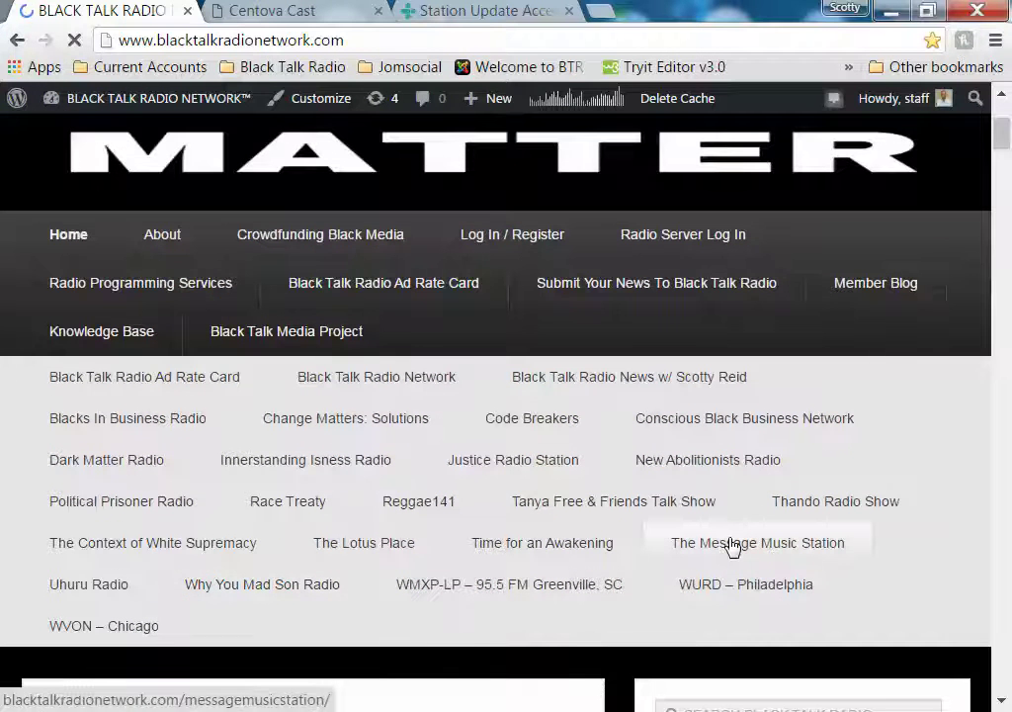
{"action": "left_click", "coordinate": [732, 546]}
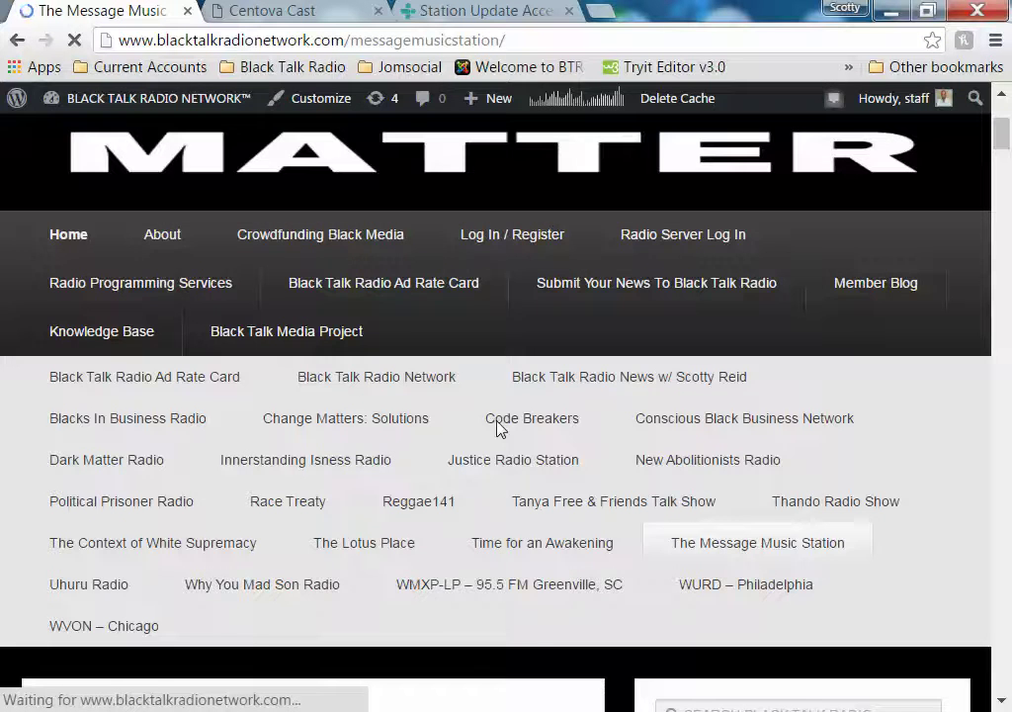
{"action": "scroll", "coordinate": [499, 426], "scroll_direction": "down", "scroll_amount": 8}
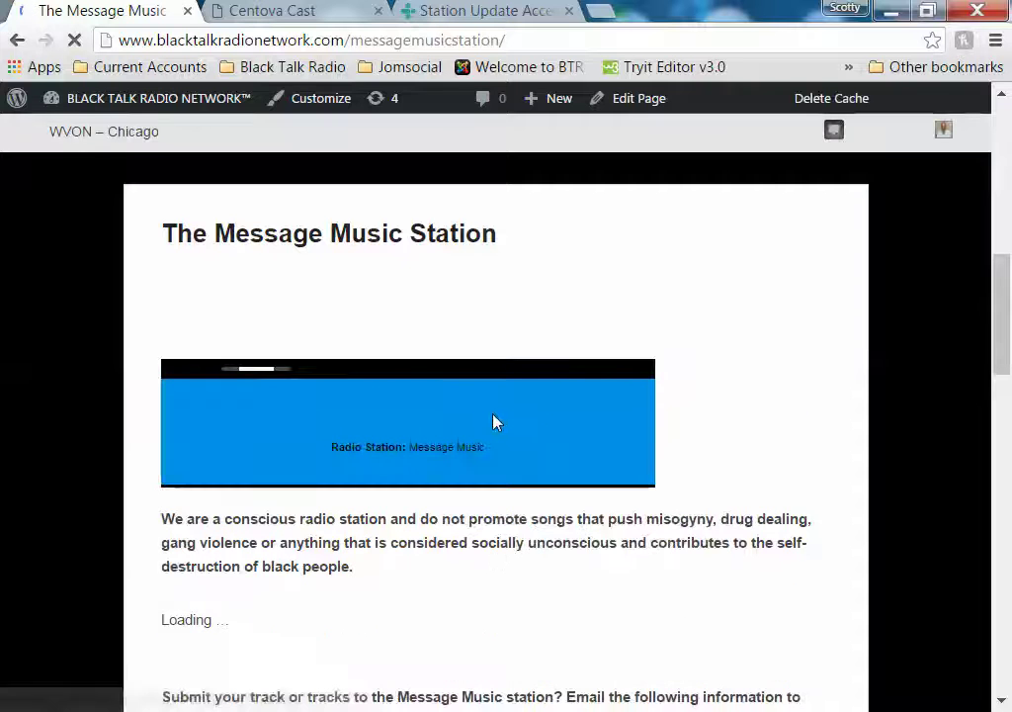
{"action": "scroll", "coordinate": [395, 583], "scroll_direction": "down", "scroll_amount": 3}
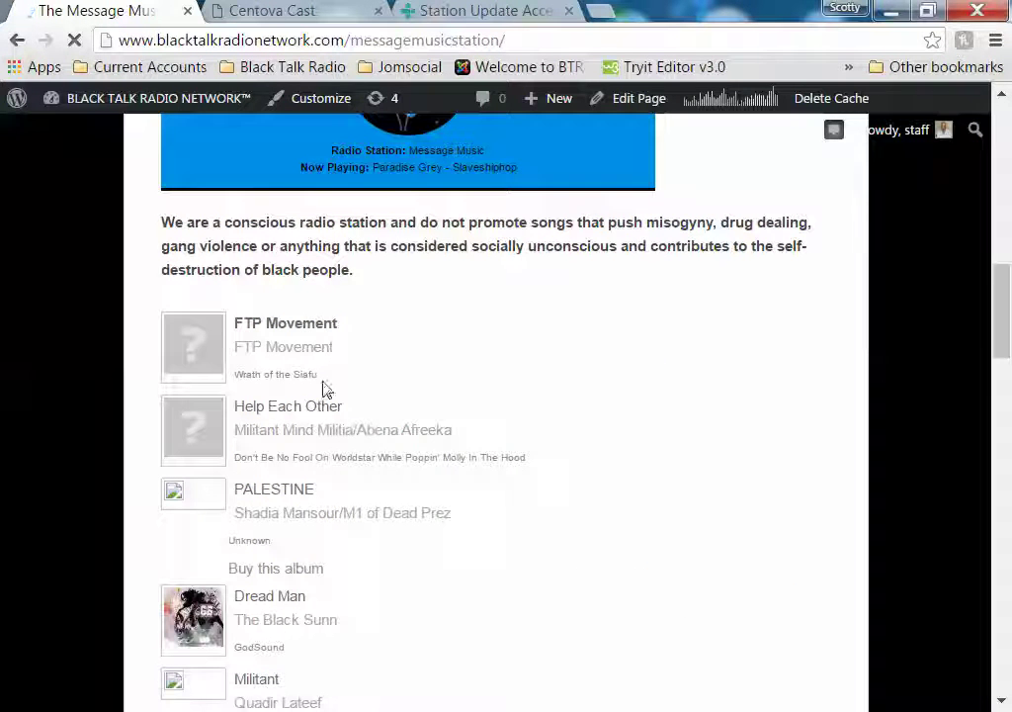
{"action": "scroll", "coordinate": [598, 433], "scroll_direction": "up", "scroll_amount": 1}
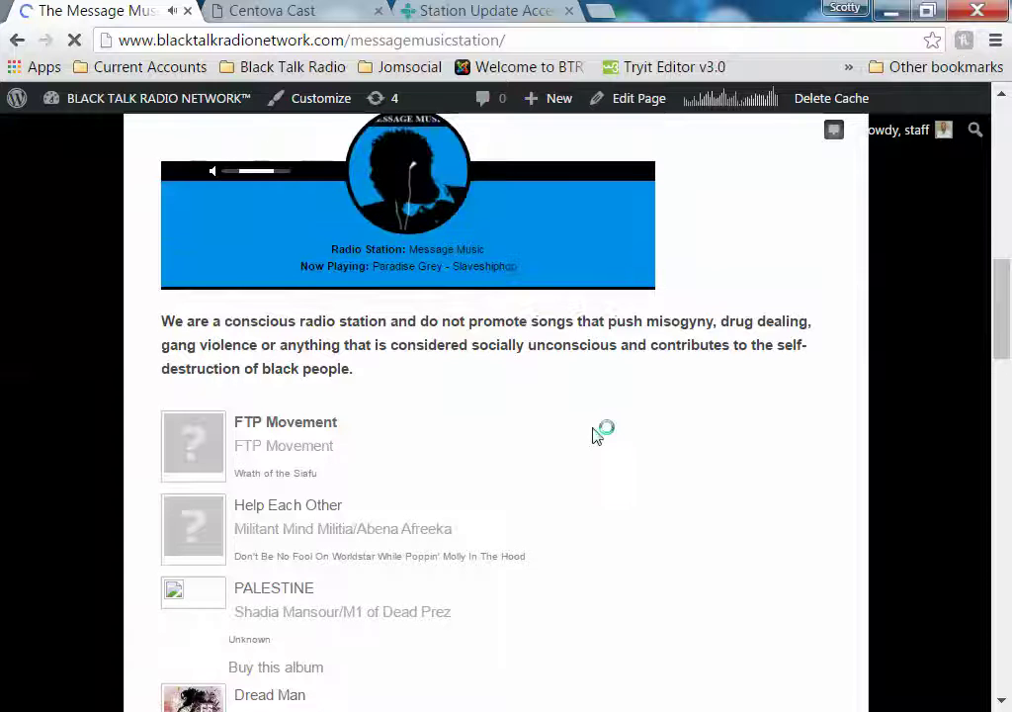
{"action": "scroll", "coordinate": [594, 433], "scroll_direction": "up", "scroll_amount": 3}
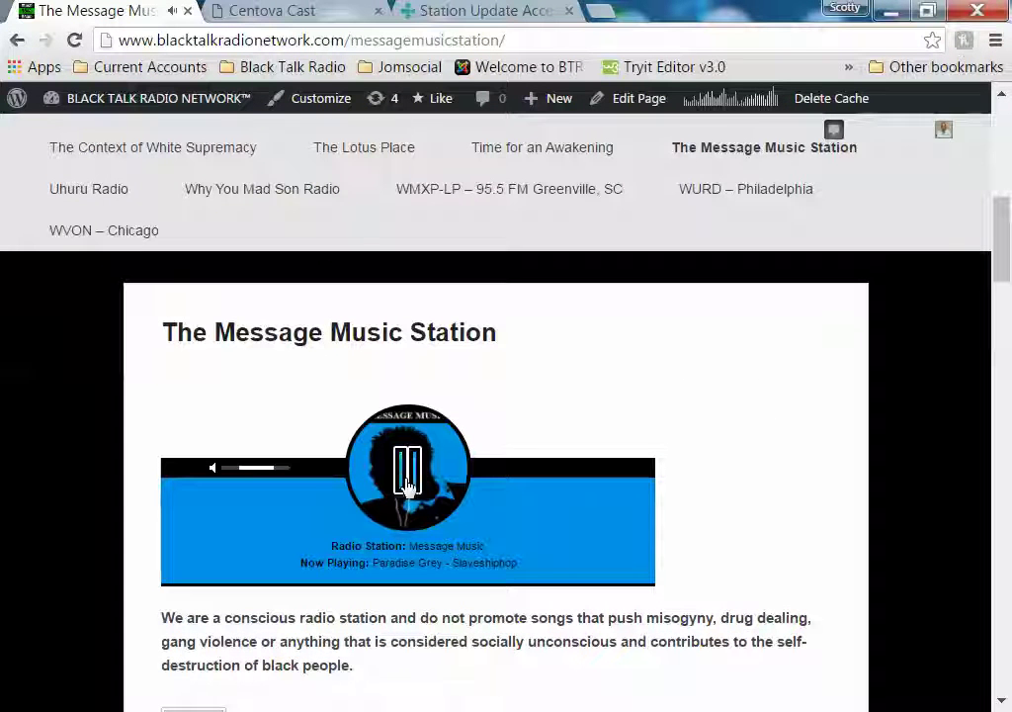
Reload Centova Cast's Overview so recent tracks begin with r/evolution is love, then return to the station page
{"action": "left_click", "coordinate": [284, 11]}
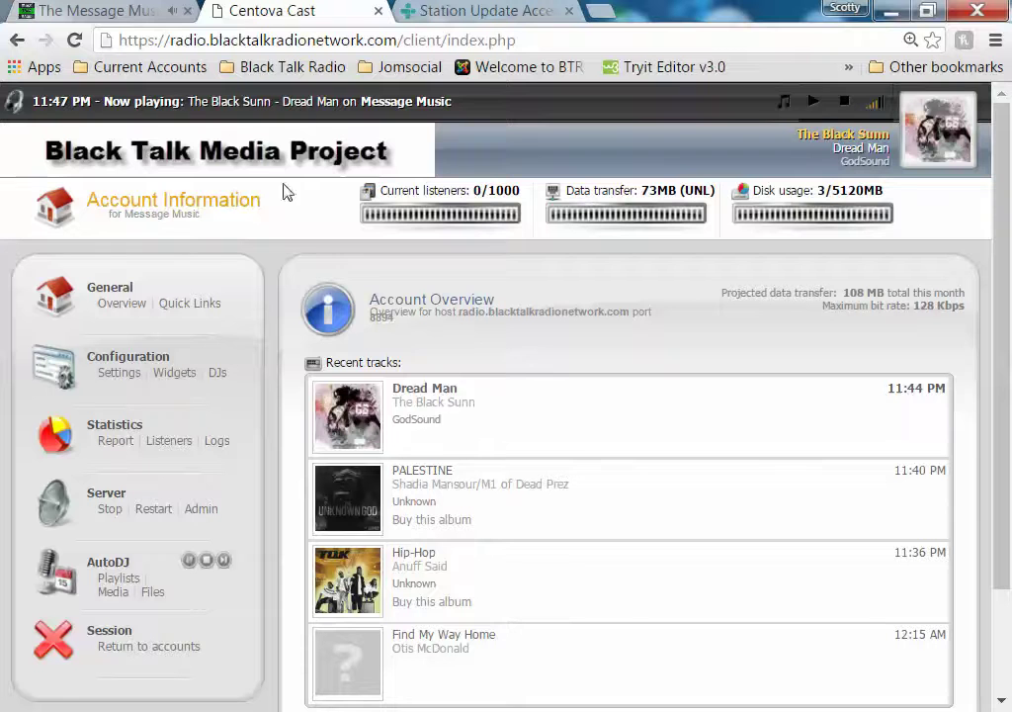
{"action": "left_click", "coordinate": [109, 303]}
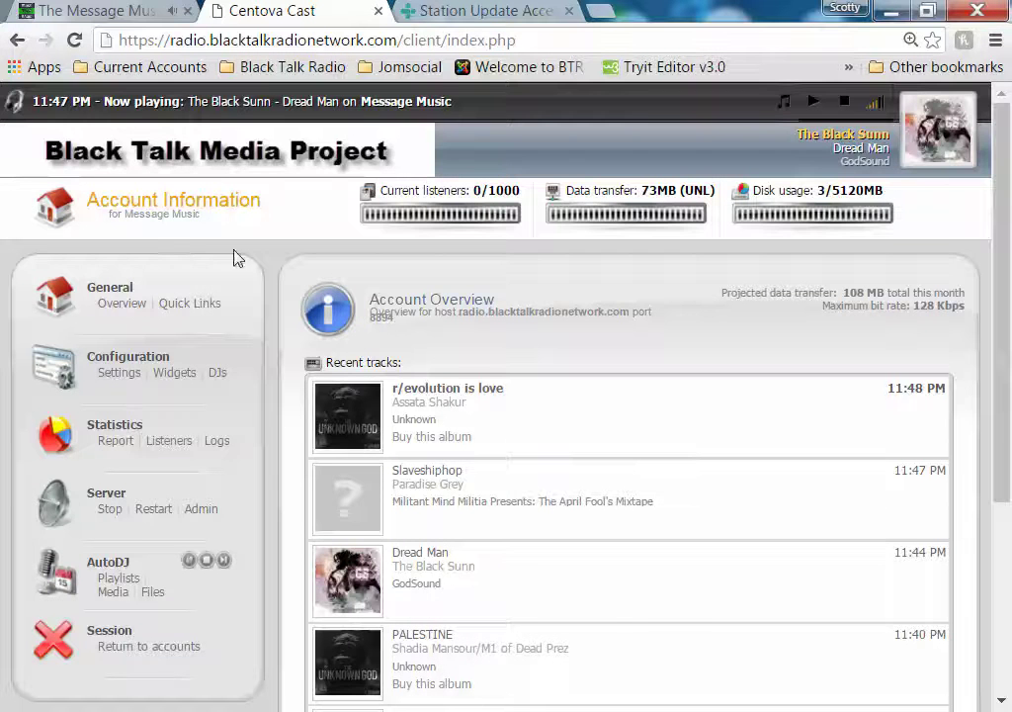
{"action": "left_click", "coordinate": [67, 10]}
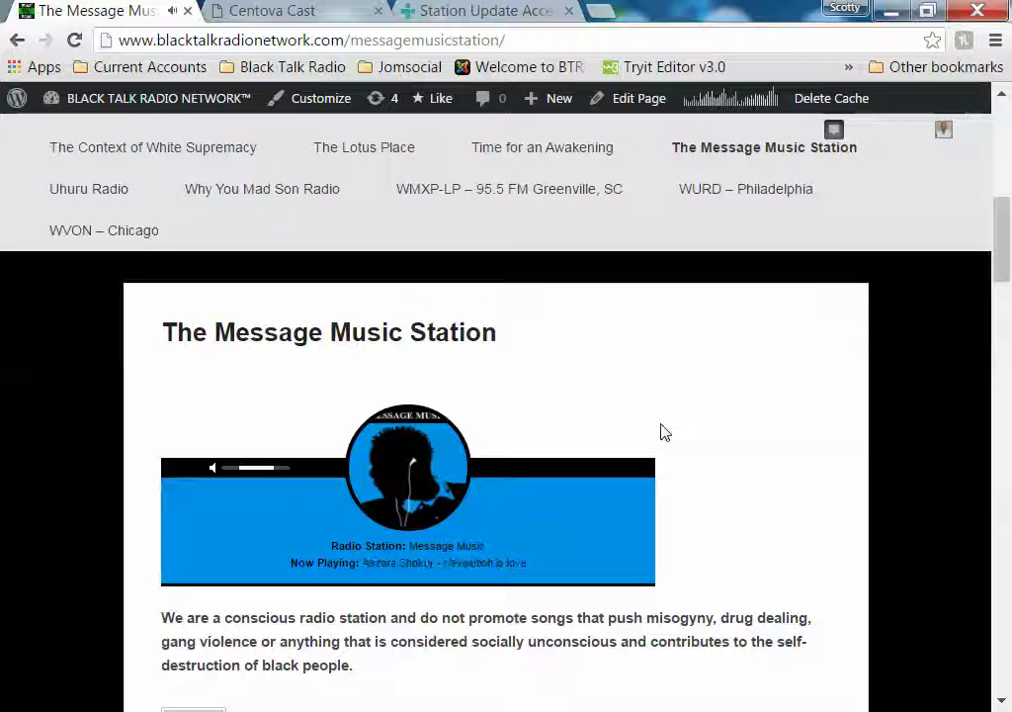
Pause the player playing Assata Shakur – r/evolution is love and open the page in the editor
{"action": "scroll", "coordinate": [662, 433], "scroll_direction": "down", "scroll_amount": 1}
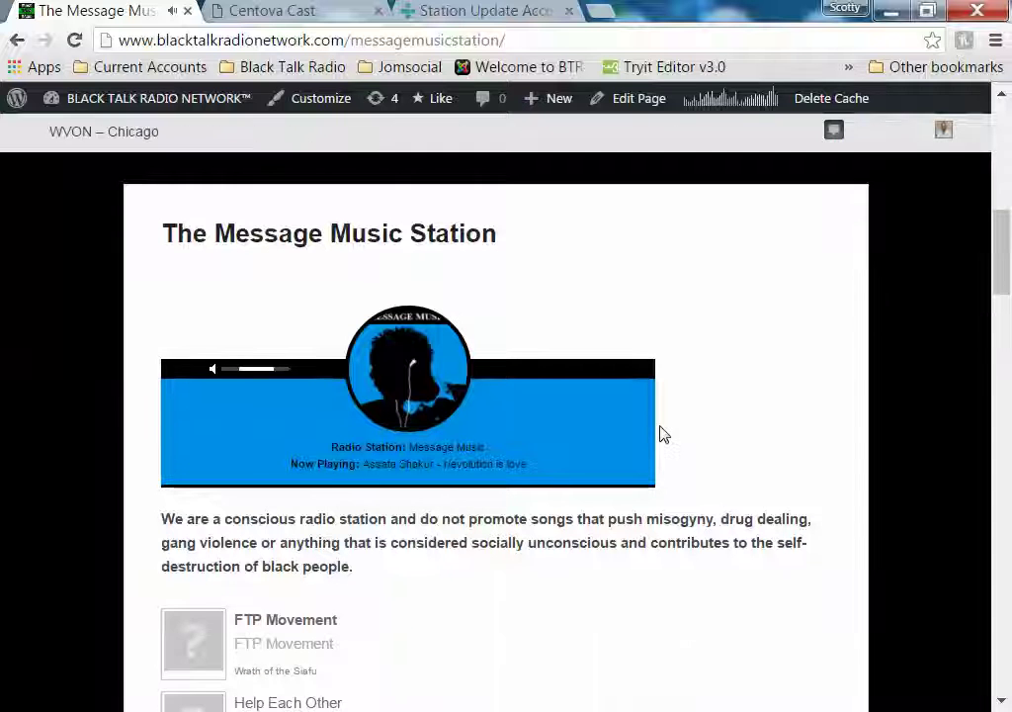
{"action": "left_click", "coordinate": [431, 379]}
{"action": "scroll", "coordinate": [591, 379], "scroll_direction": "down", "scroll_amount": 2}
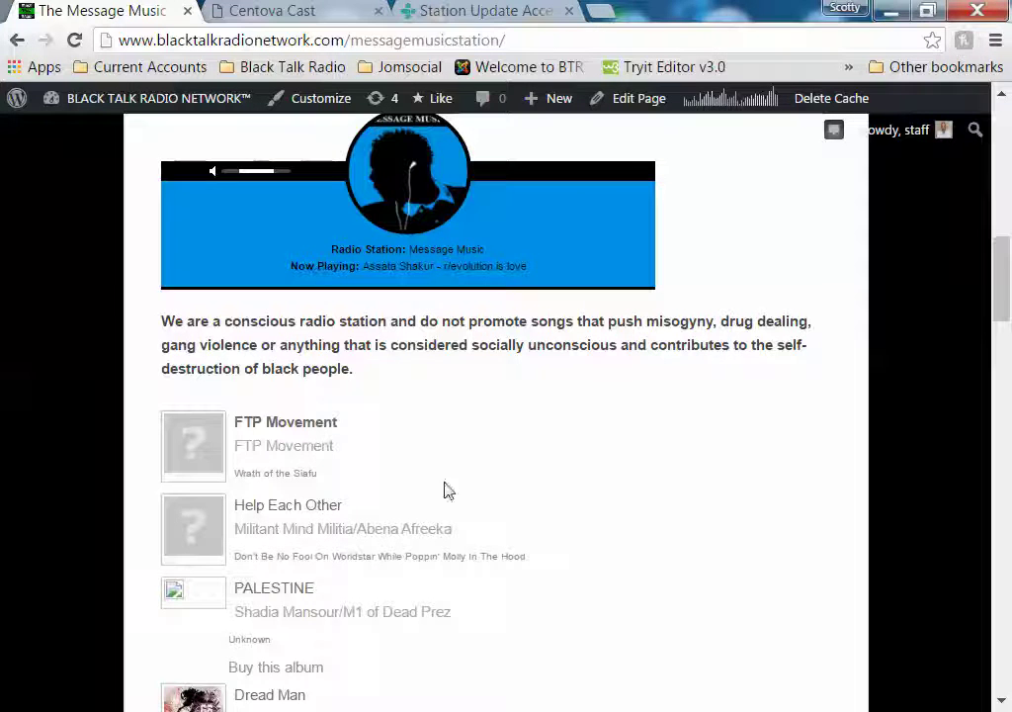
{"action": "left_click", "coordinate": [638, 103]}
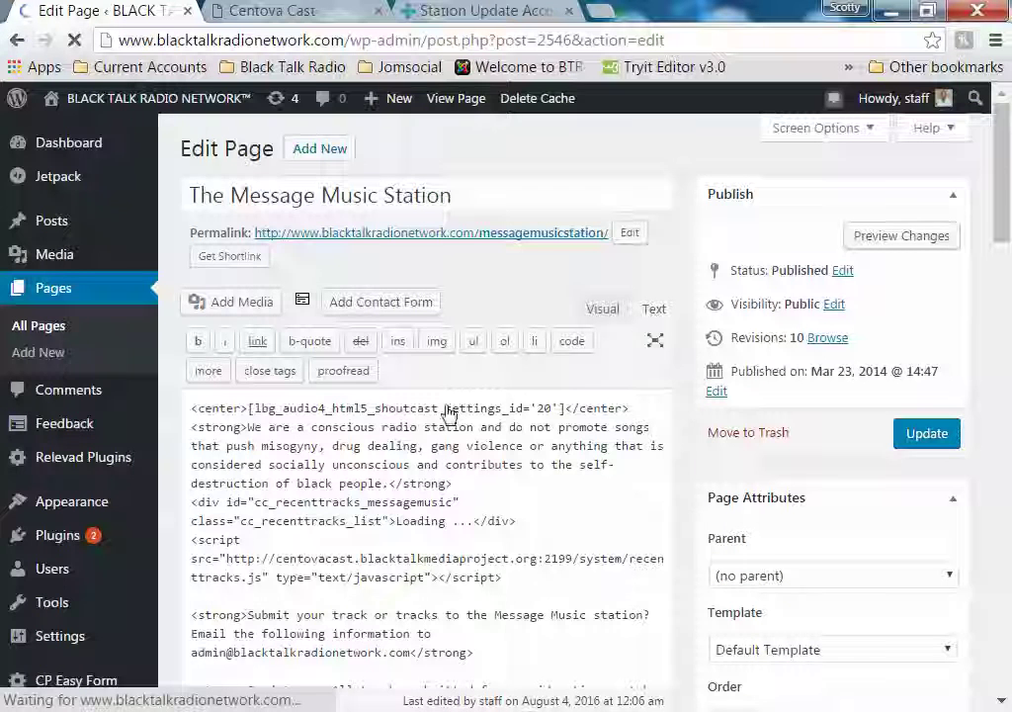
Review the page's HTML with the Shoutcast player shortcode and recent-tracks script, then return to Centova Cast
{"action": "scroll", "coordinate": [440, 416], "scroll_direction": "down", "scroll_amount": 1}
{"action": "scroll", "coordinate": [428, 422], "scroll_direction": "down", "scroll_amount": 1}
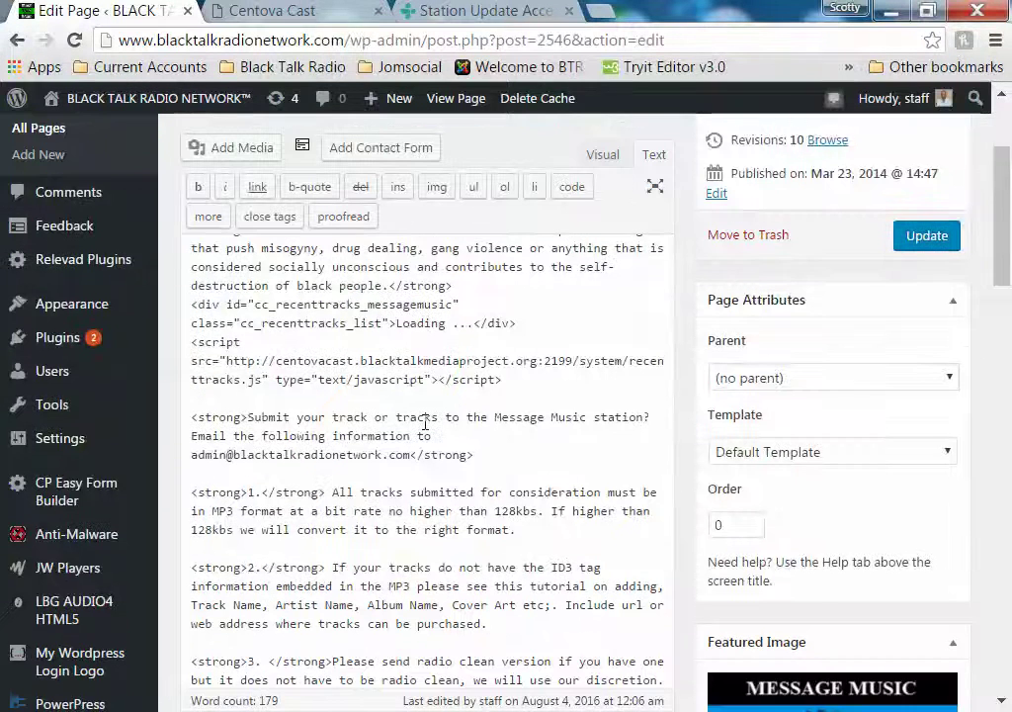
{"action": "scroll", "coordinate": [425, 422], "scroll_direction": "down", "scroll_amount": 1}
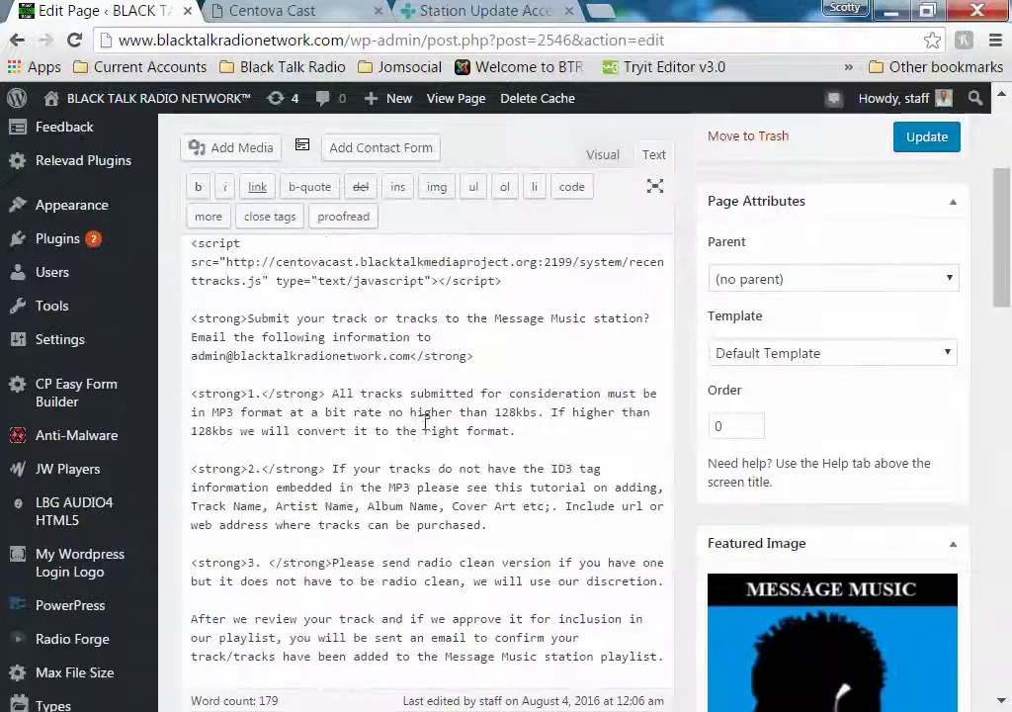
{"action": "scroll", "coordinate": [426, 422], "scroll_direction": "up", "scroll_amount": 2}
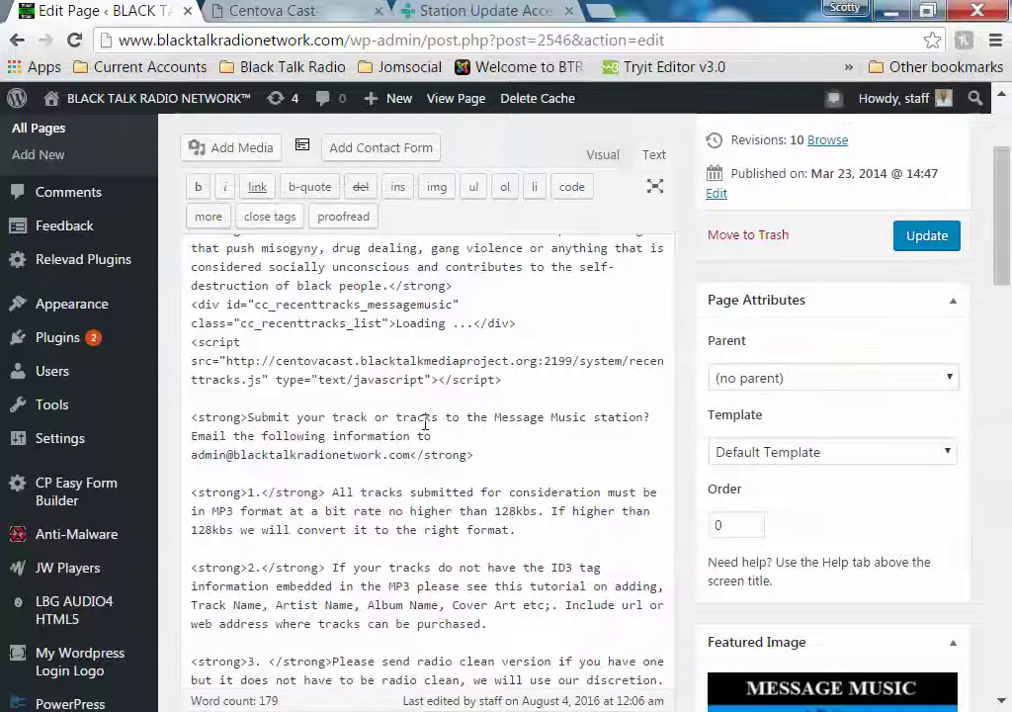
{"action": "scroll", "coordinate": [425, 423], "scroll_direction": "up", "scroll_amount": 1}
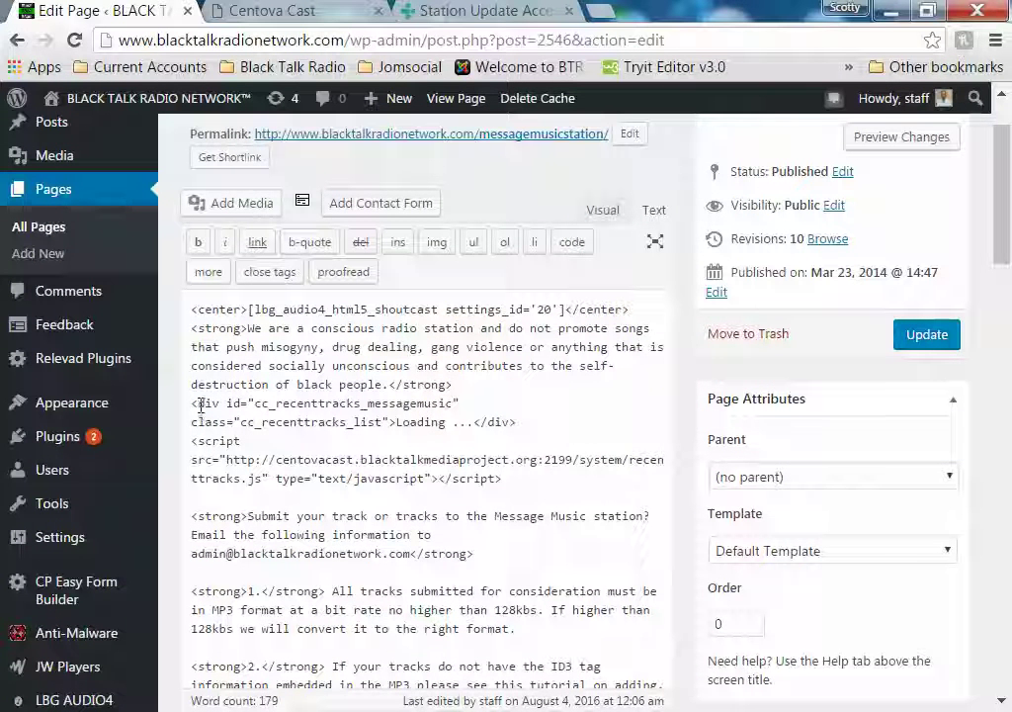
{"action": "left_click", "coordinate": [292, 10]}
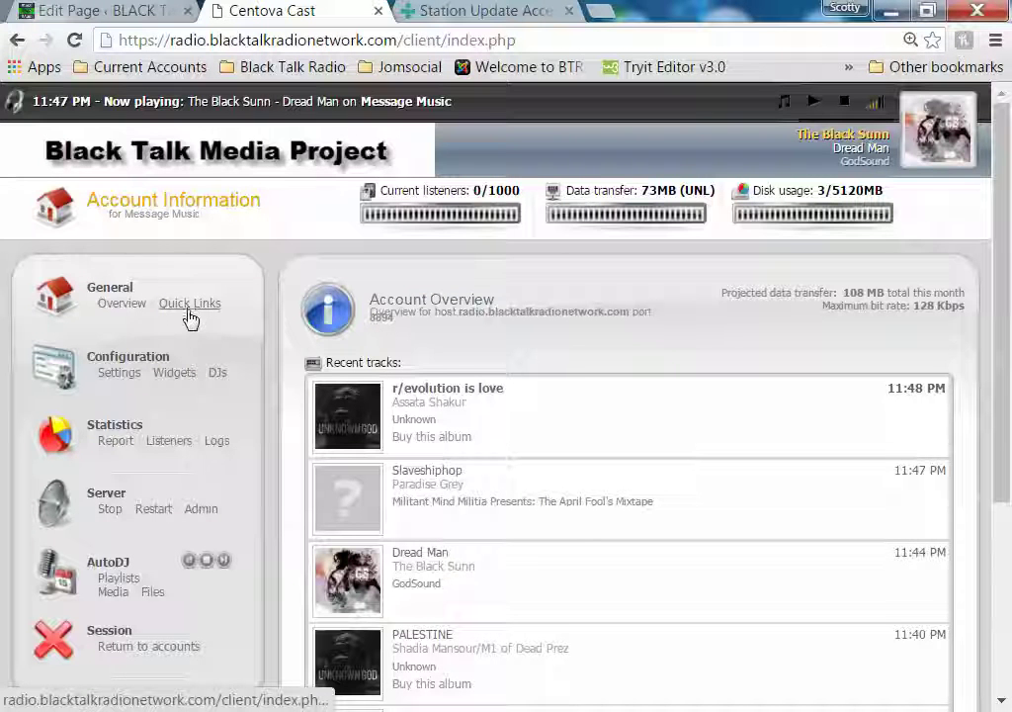
Copy the Recent Tracks widget's cc_recenttracks_messagemusic div code from Centova Cast, then return to the page editor
{"action": "left_click", "coordinate": [175, 373]}
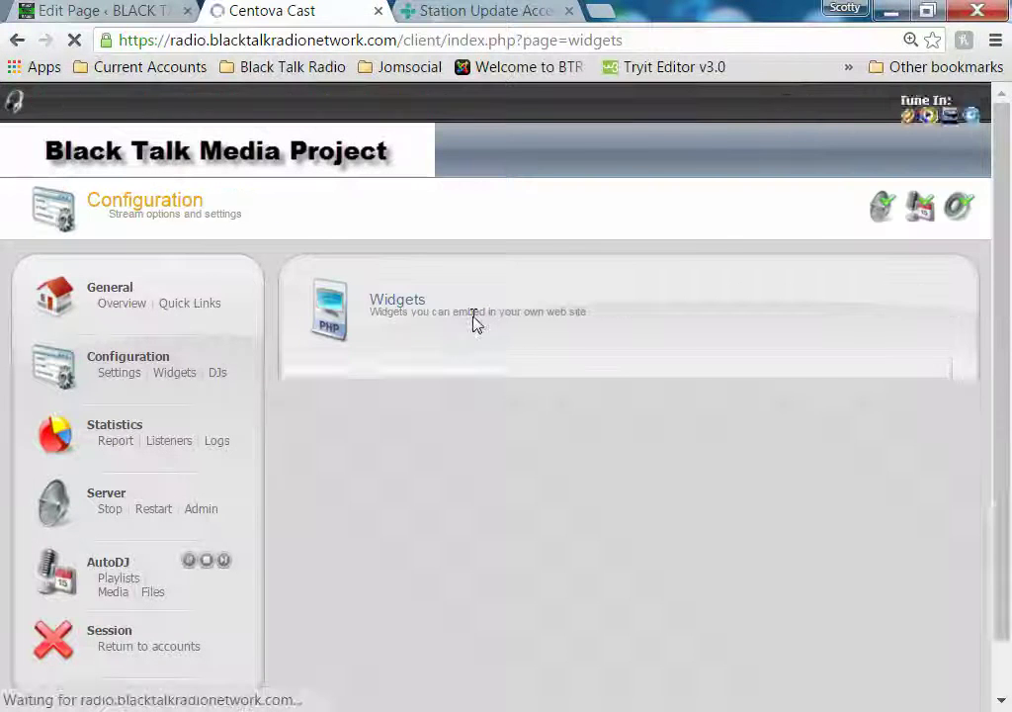
{"action": "scroll", "coordinate": [474, 327], "scroll_direction": "down", "scroll_amount": 5}
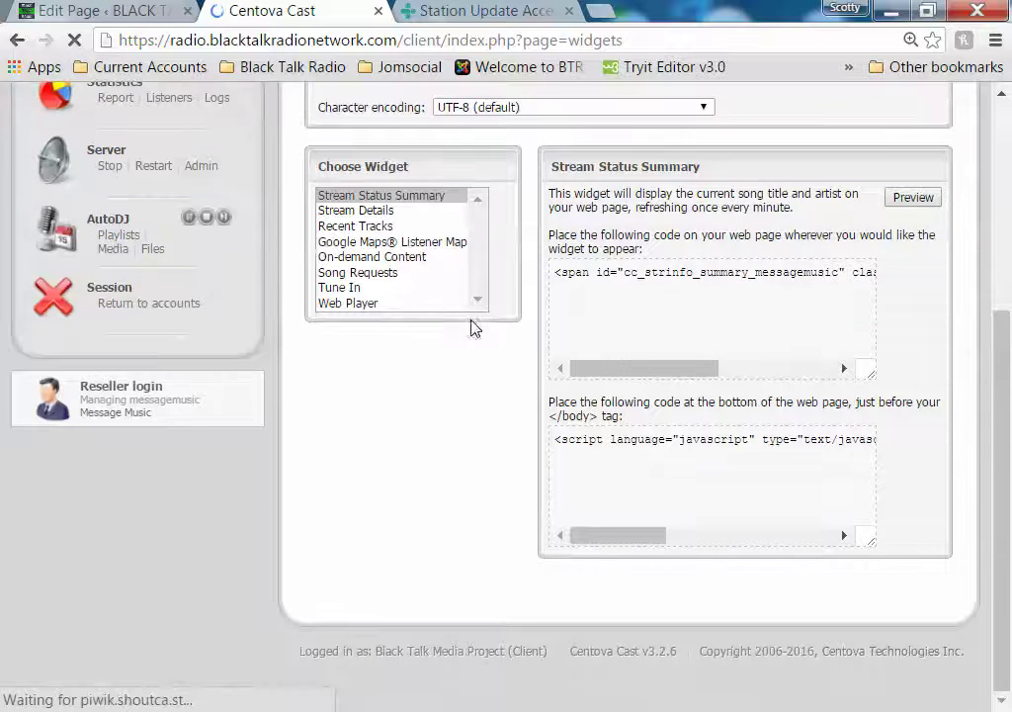
{"action": "left_click", "coordinate": [379, 229]}
{"action": "left_click", "coordinate": [621, 273]}
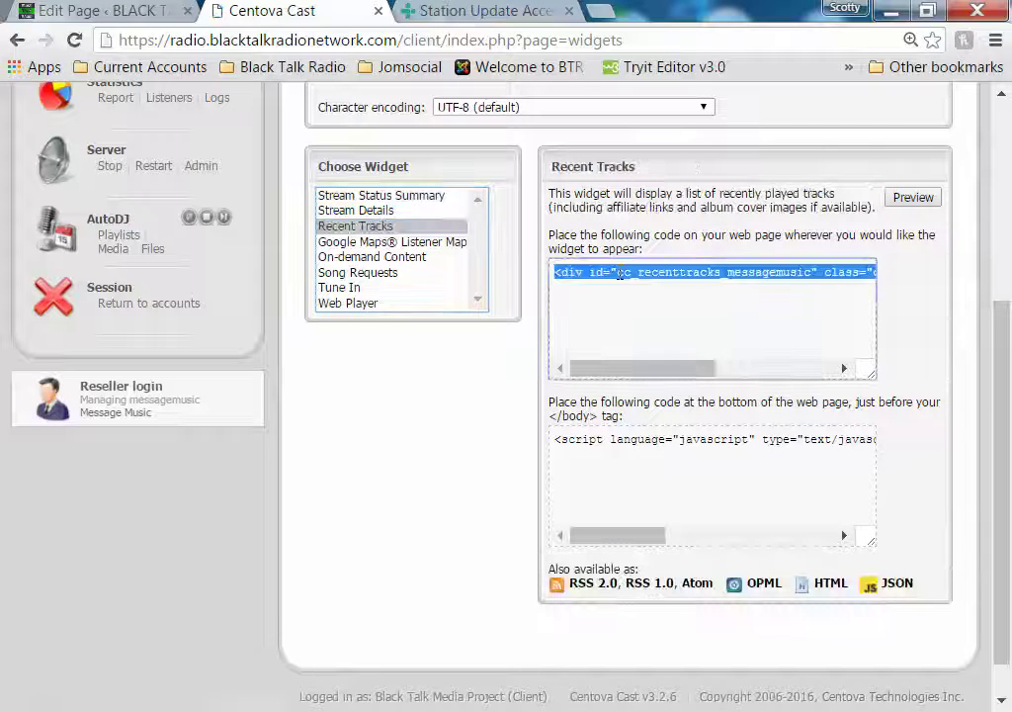
{"action": "right_click", "coordinate": [621, 274]}
{"action": "left_click", "coordinate": [642, 290]}
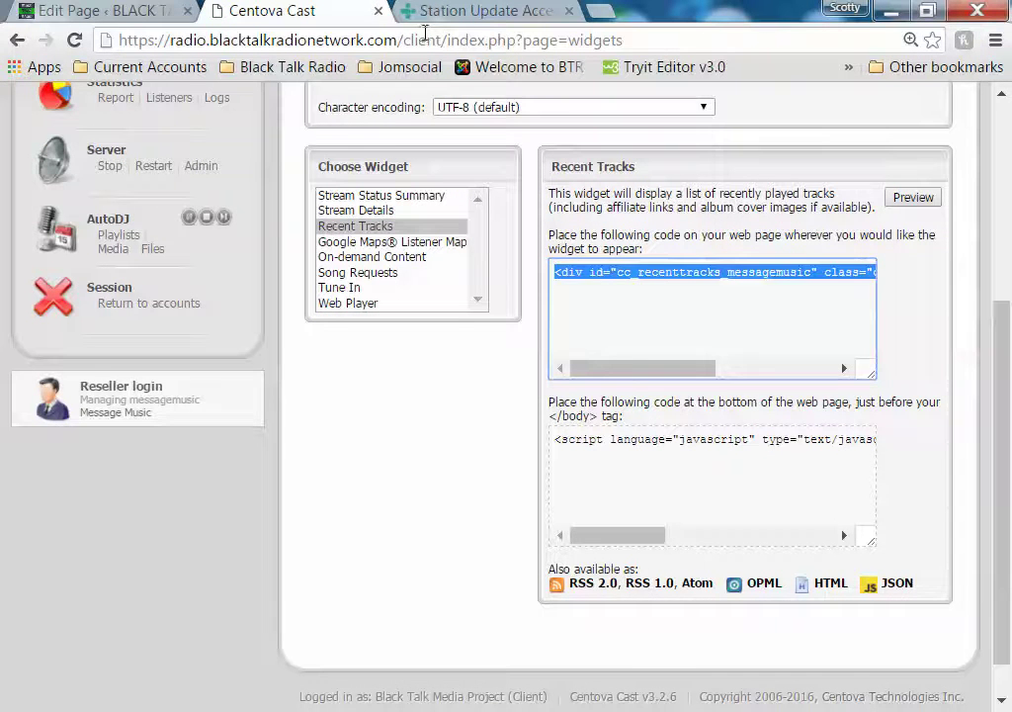
{"action": "left_click", "coordinate": [136, 18]}
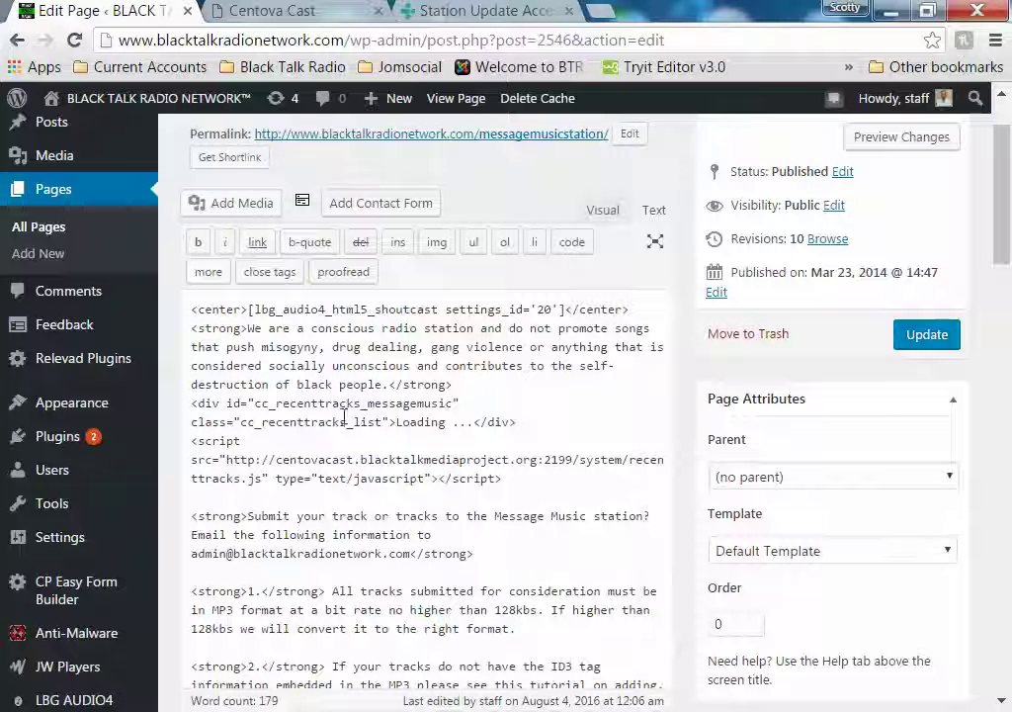
Replace the old recent-tracks div and script block with the copied Centova div
{"action": "left_click_drag", "start_coordinate": [191, 405], "coordinate": [527, 473]}
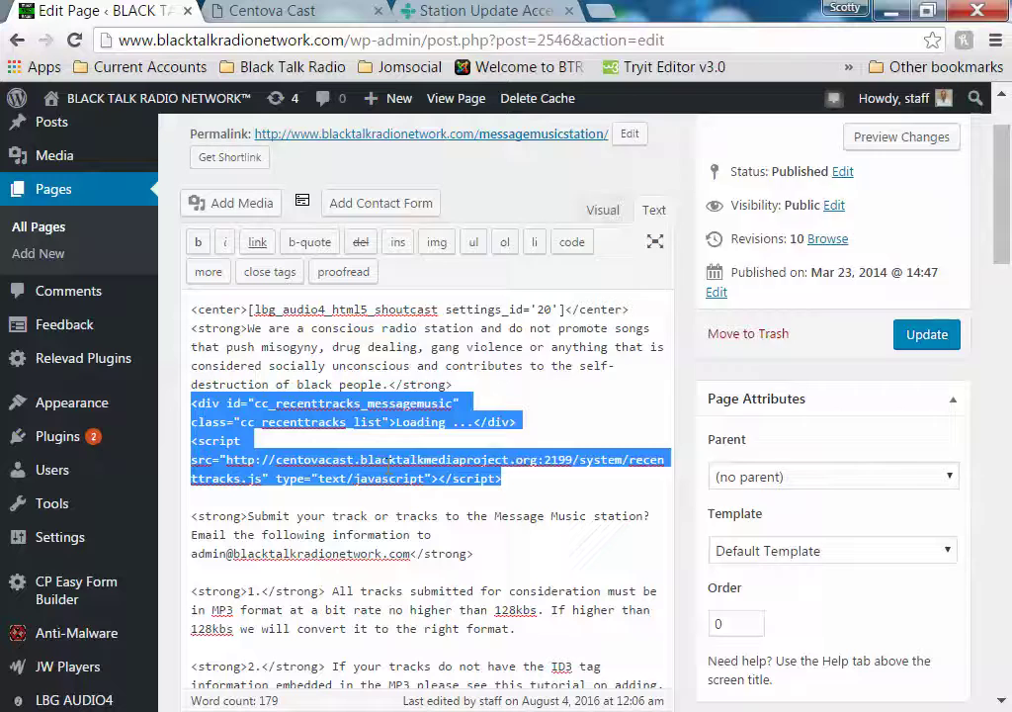
{"action": "right_click", "coordinate": [527, 467]}
{"action": "left_click", "coordinate": [539, 223]}
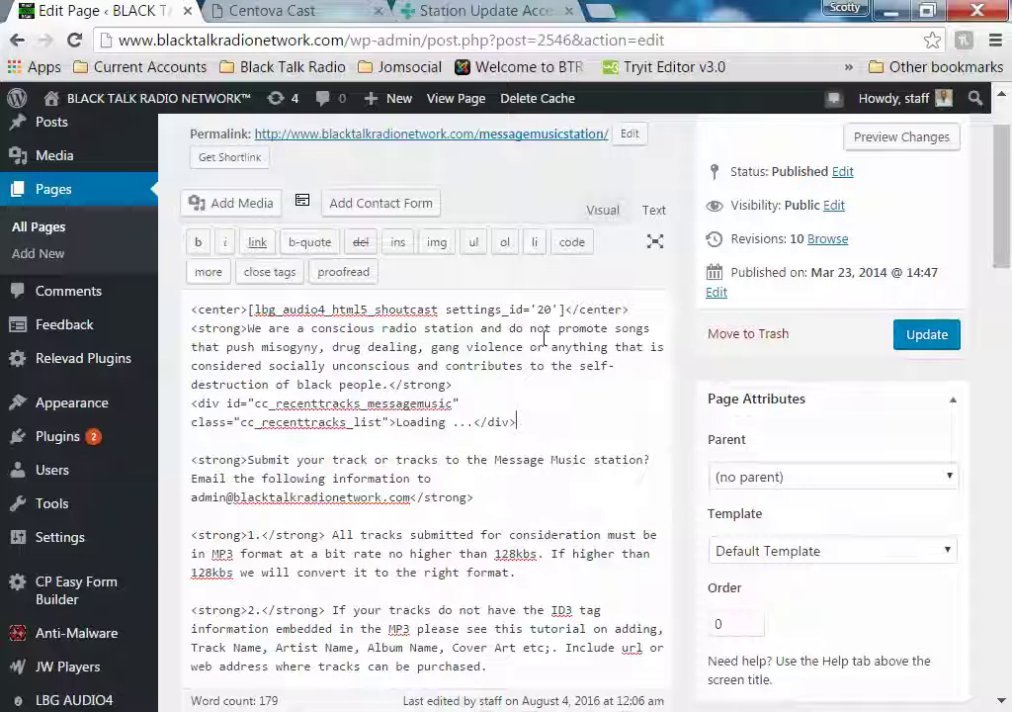
Copy the Recent Tracks widget's recenttracks.js script tag from Centova Cast
{"action": "left_click", "coordinate": [267, 12]}
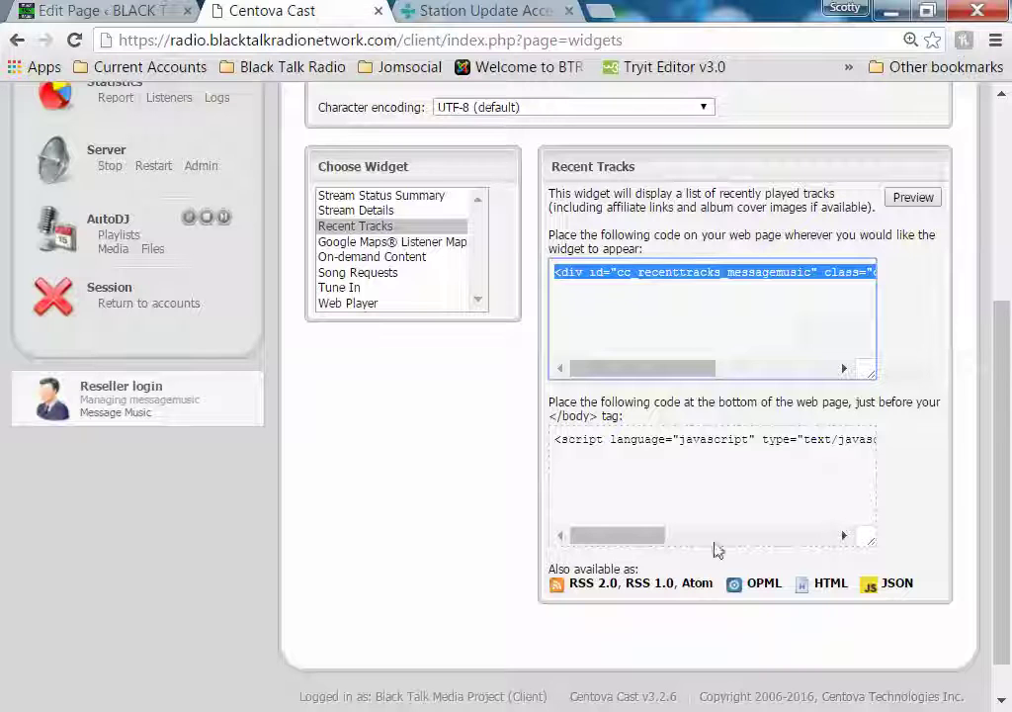
{"action": "left_click", "coordinate": [586, 435]}
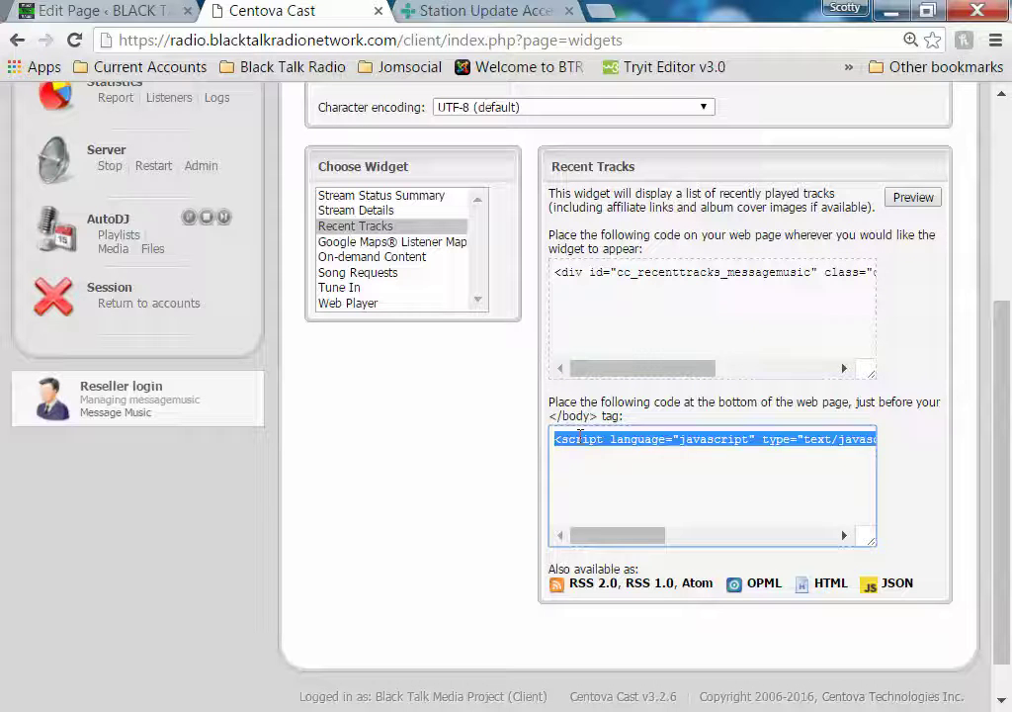
{"action": "right_click", "coordinate": [587, 440]}
{"action": "left_click", "coordinate": [588, 453]}
{"action": "left_click", "coordinate": [110, 12]}
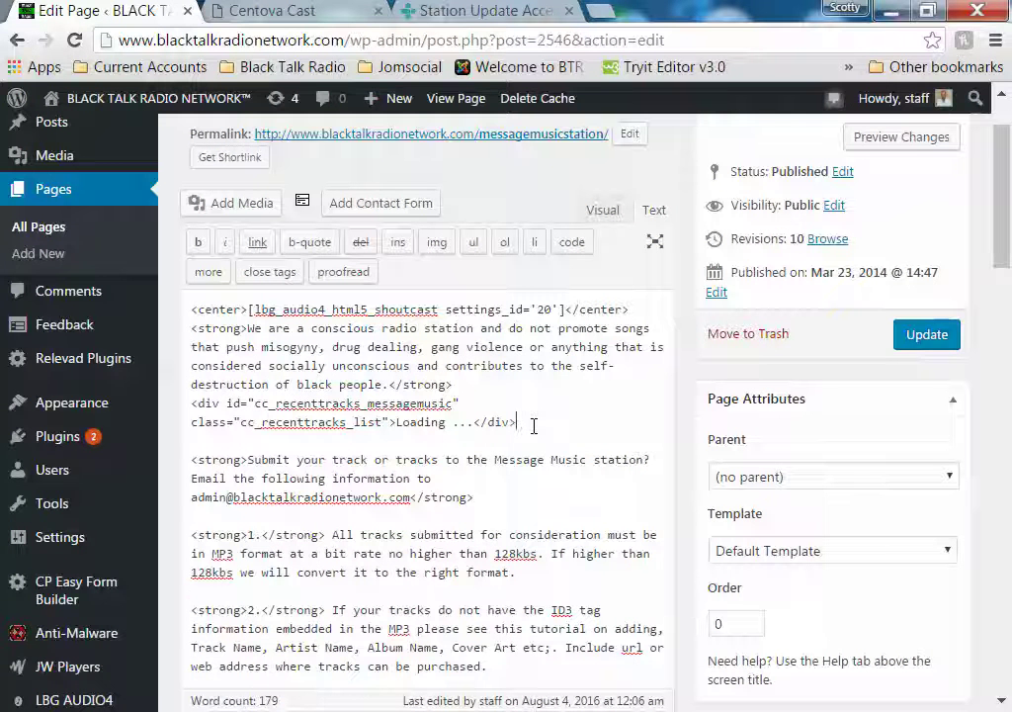
Paste the script tag on a new line below the div and update the page
{"action": "key", "text": "Return"}
{"action": "key", "text": "ctrl+v"}
{"action": "scroll", "coordinate": [480, 441], "scroll_direction": "down", "scroll_amount": 5}
{"action": "scroll", "coordinate": [593, 450], "scroll_direction": "down", "scroll_amount": 3}
{"action": "scroll", "coordinate": [893, 380], "scroll_direction": "up", "scroll_amount": 10}
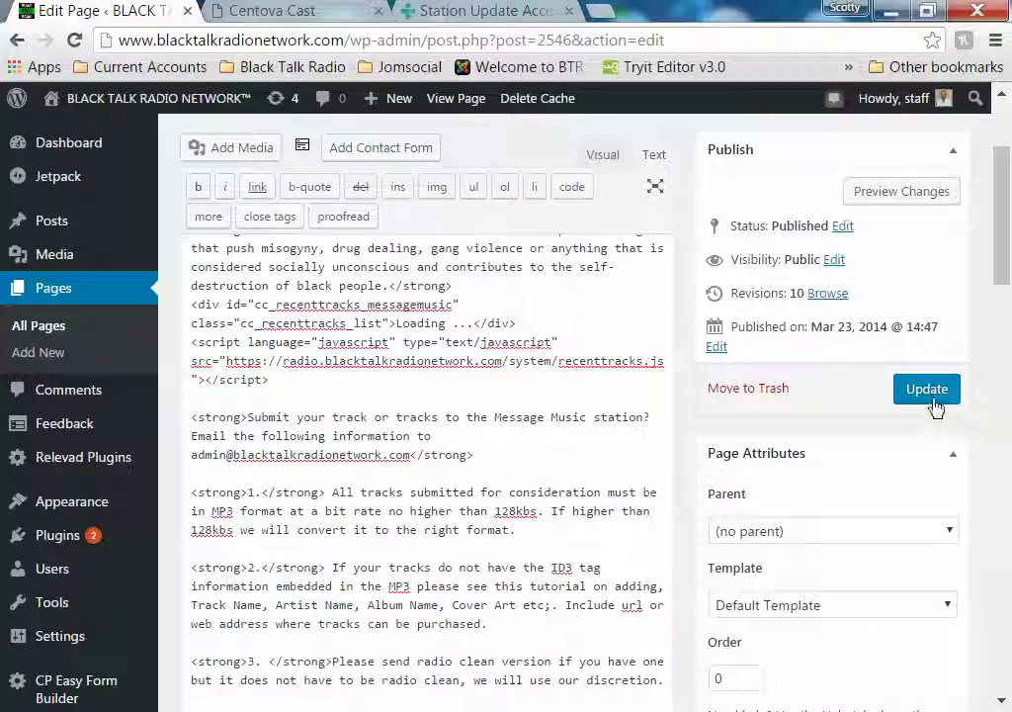
{"action": "left_click", "coordinate": [927, 390]}
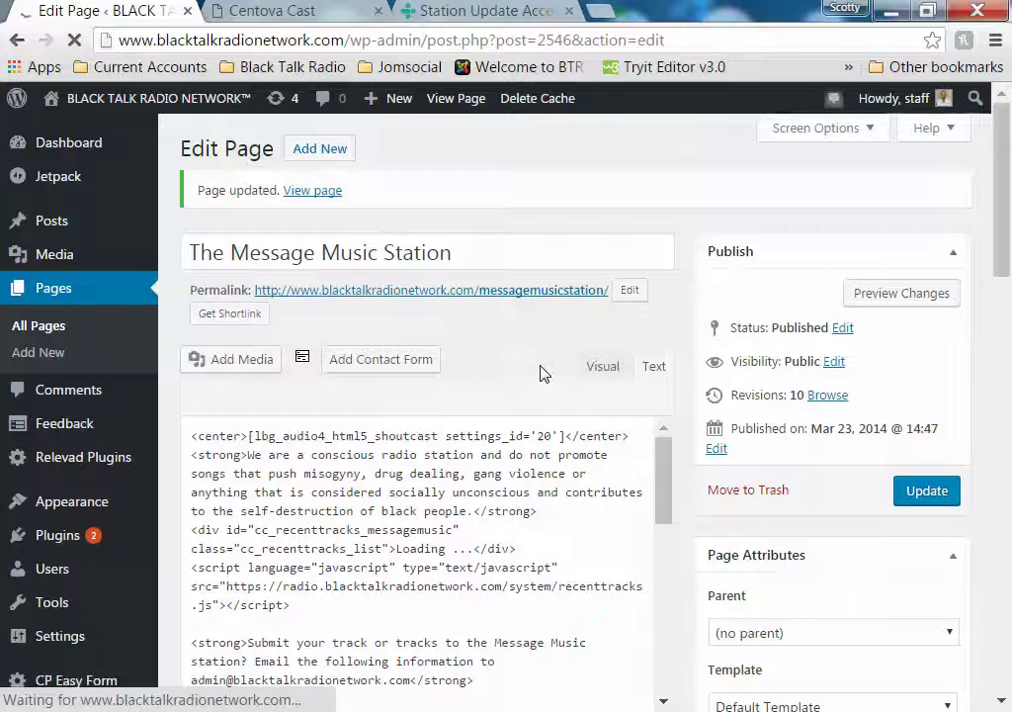
Check the live station page's Shoutcast player and recent tracks list with album art, then return to Centova Cast
{"action": "left_click", "coordinate": [318, 193]}
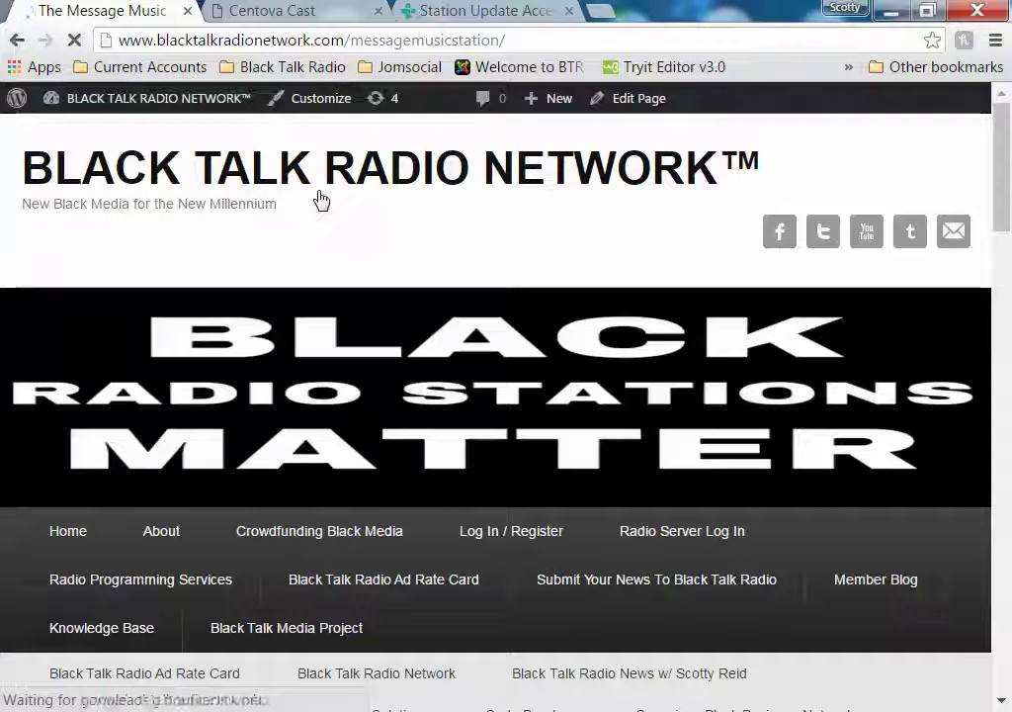
{"action": "scroll", "coordinate": [368, 238], "scroll_direction": "down", "scroll_amount": 7}
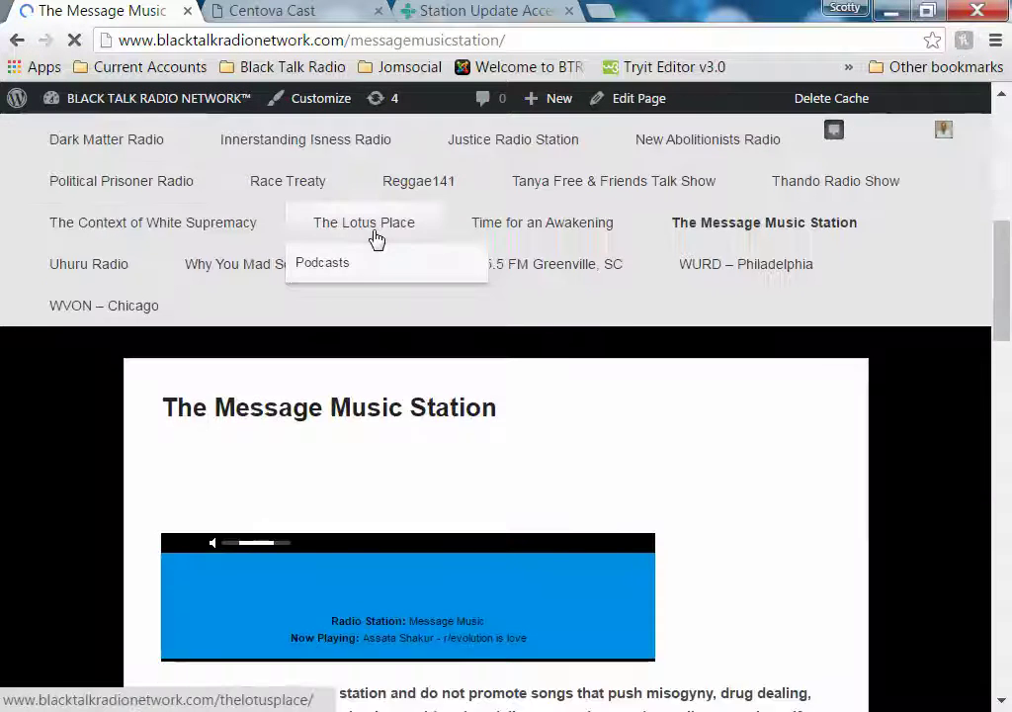
{"action": "scroll", "coordinate": [378, 237], "scroll_direction": "down", "scroll_amount": 3}
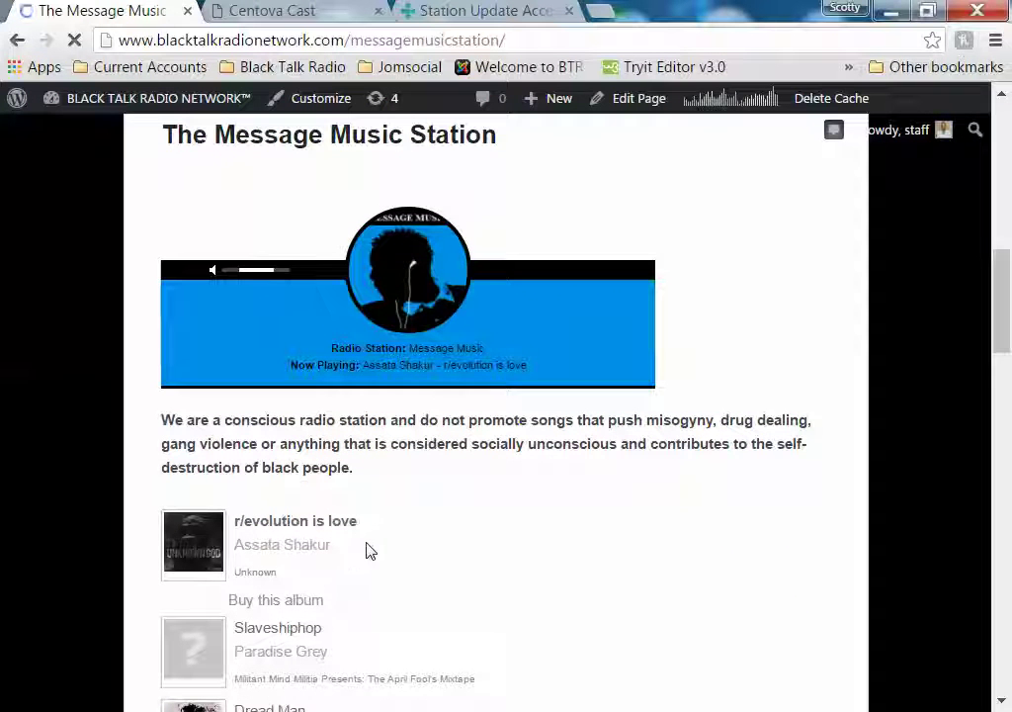
{"action": "mouse_move", "coordinate": [408, 286]}
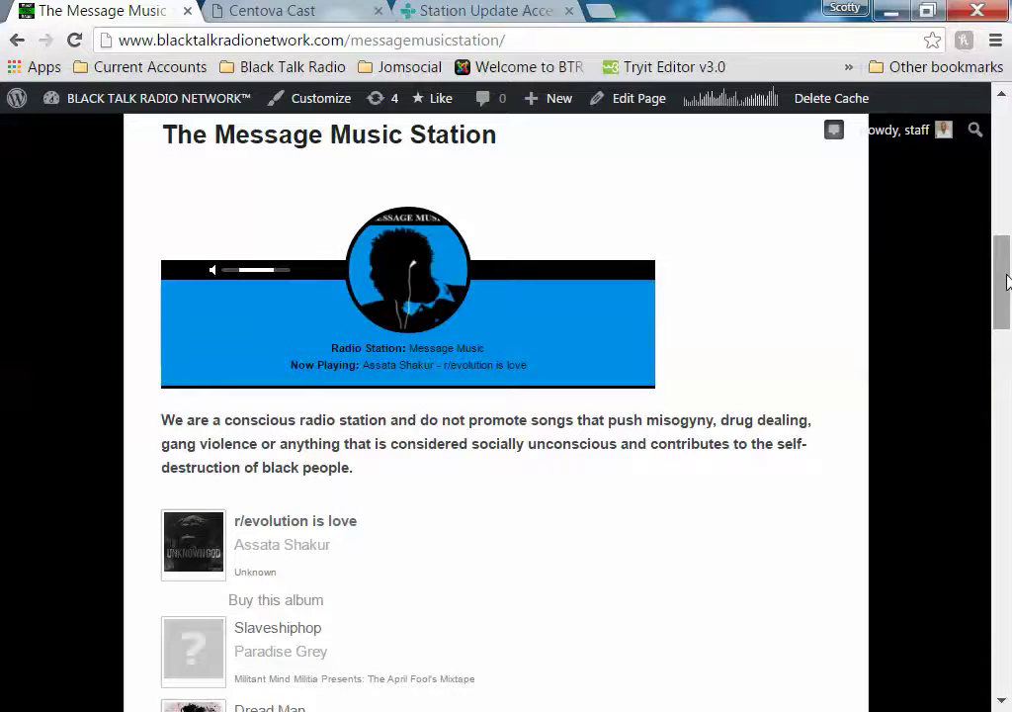
{"action": "left_click", "coordinate": [308, 14]}
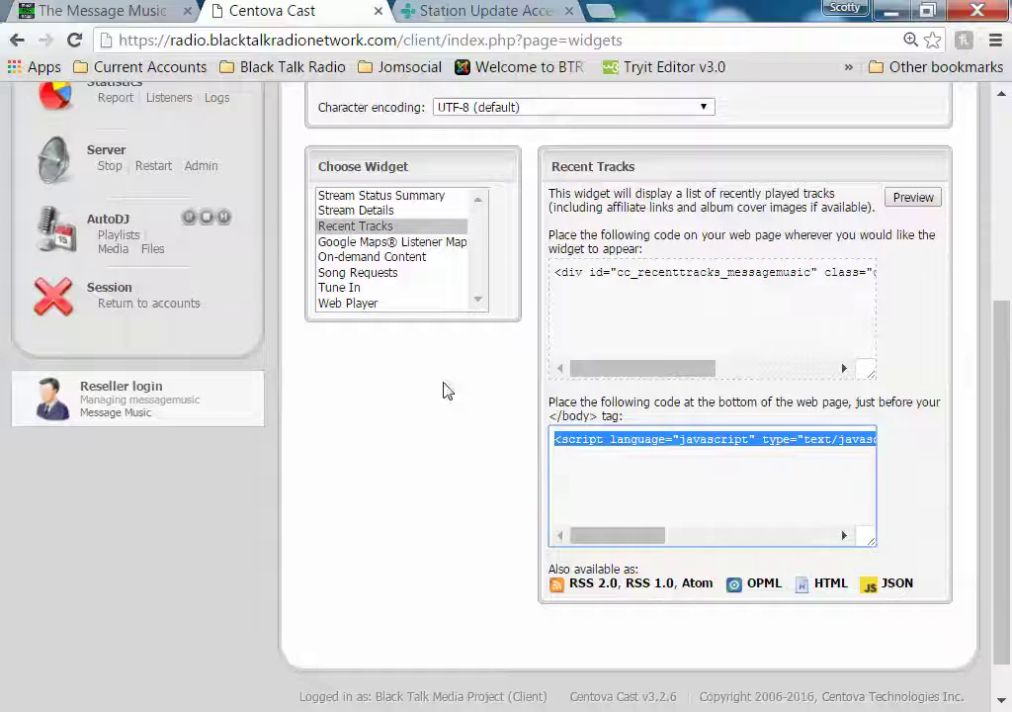
{"action": "scroll", "coordinate": [445, 391], "scroll_direction": "up", "scroll_amount": 5}
{"action": "scroll", "coordinate": [497, 332], "scroll_direction": "down", "scroll_amount": 2}
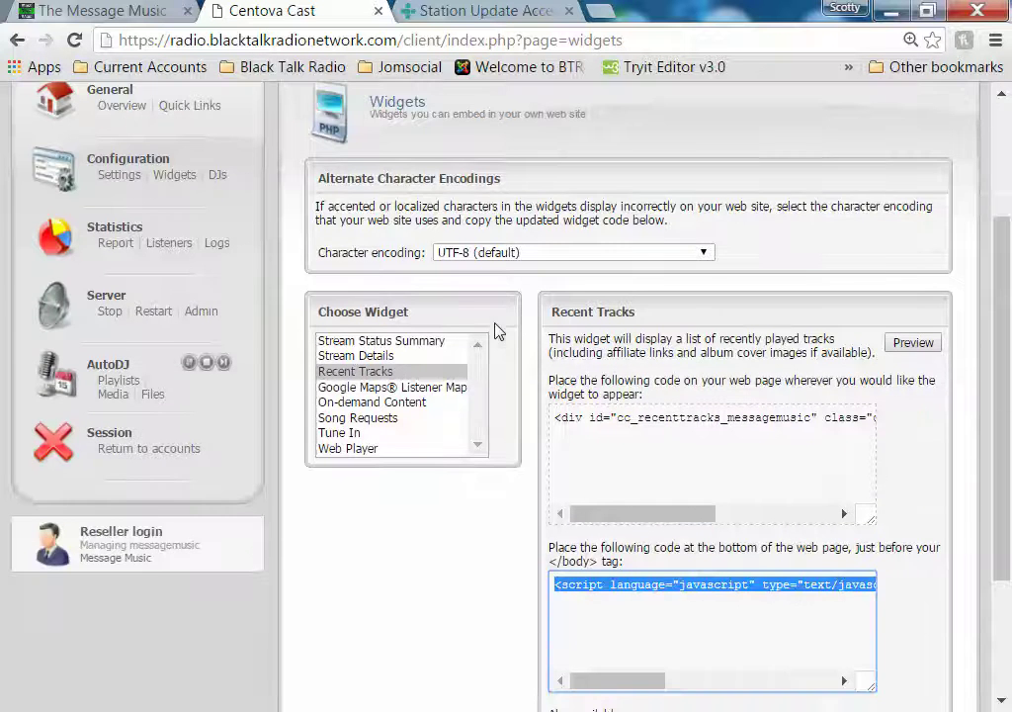
{"action": "scroll", "coordinate": [497, 331], "scroll_direction": "up", "scroll_amount": 2}
{"action": "left_click", "coordinate": [133, 310]}
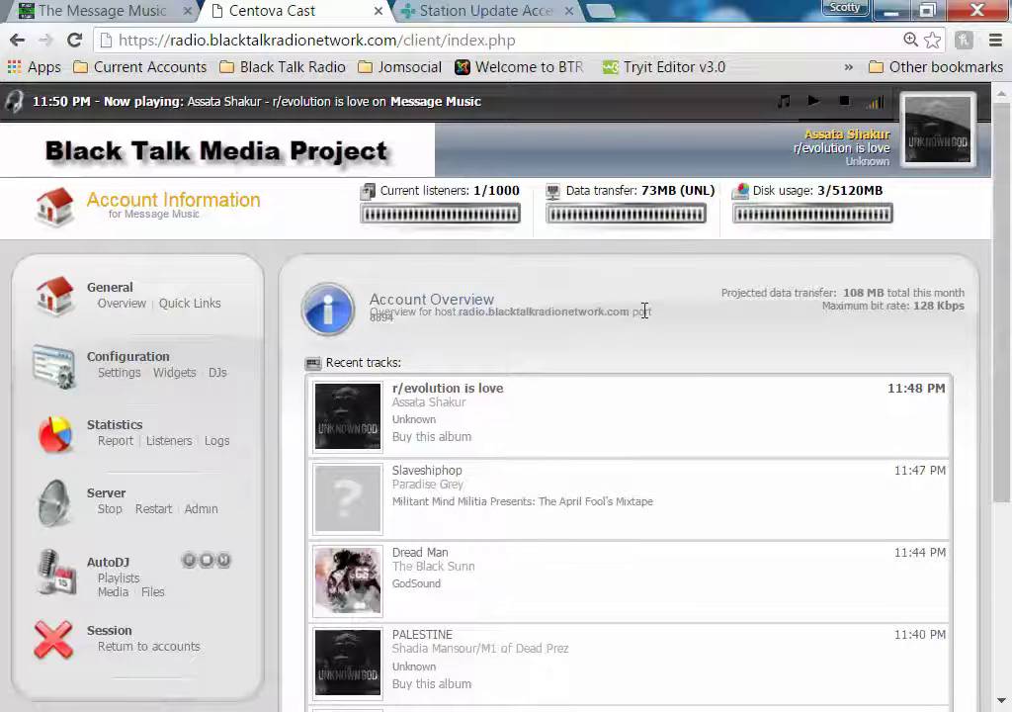
{"action": "scroll", "coordinate": [645, 310], "scroll_direction": "down", "scroll_amount": 1}
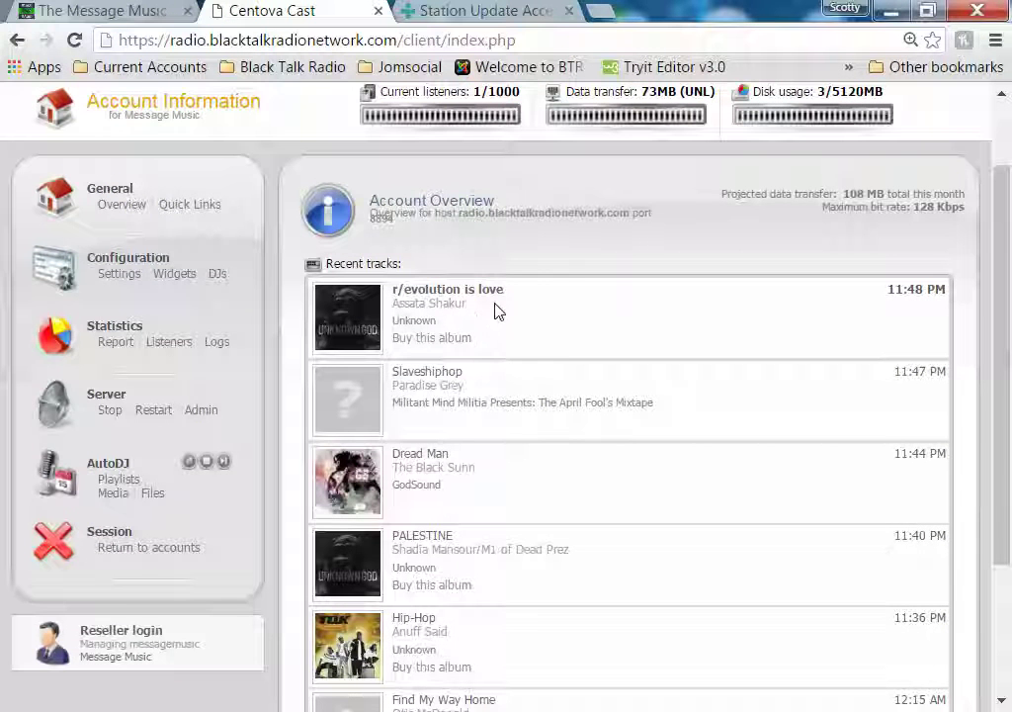
{"action": "left_click", "coordinate": [99, 11]}
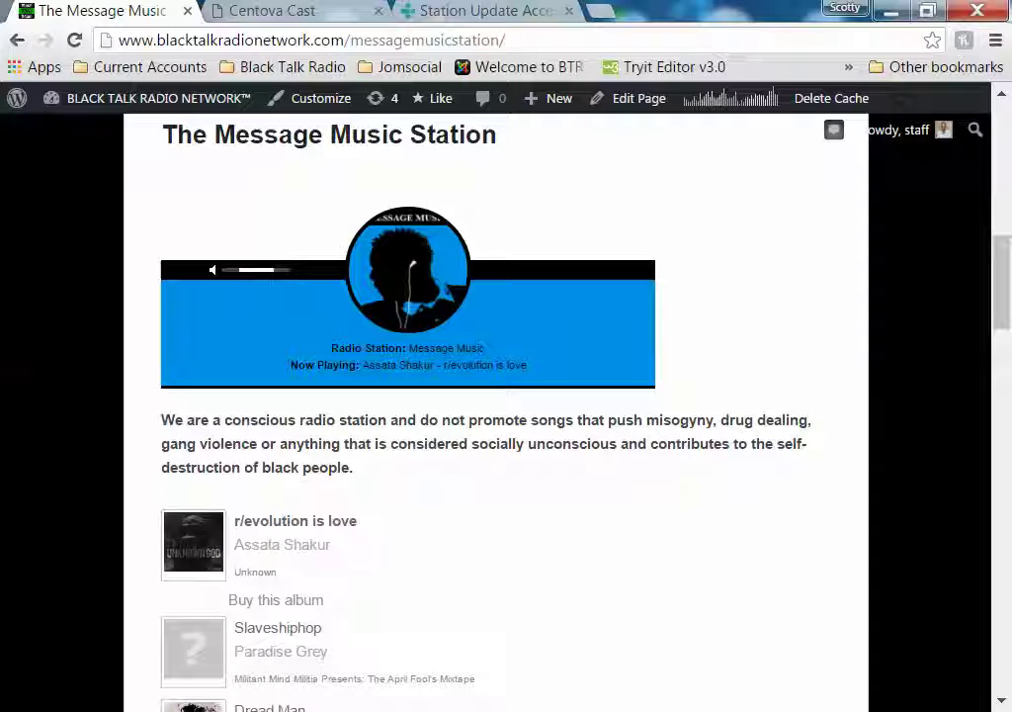
Bring up FileZilla showing the station's remote /media folder with 59 files
{"action": "left_click", "coordinate": [155, 708]}
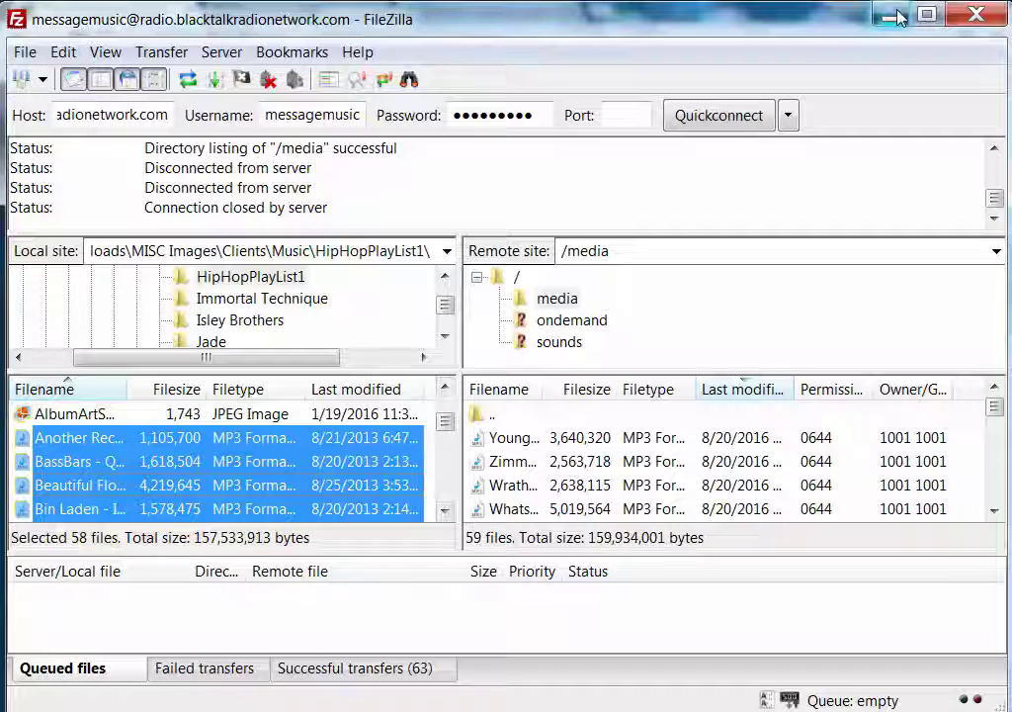
Glance at the TuneIn and station pages, then reload Centova Cast's Message Music account overview
{"action": "key", "text": "alt+Tab"}
{"action": "left_click", "coordinate": [309, 10]}
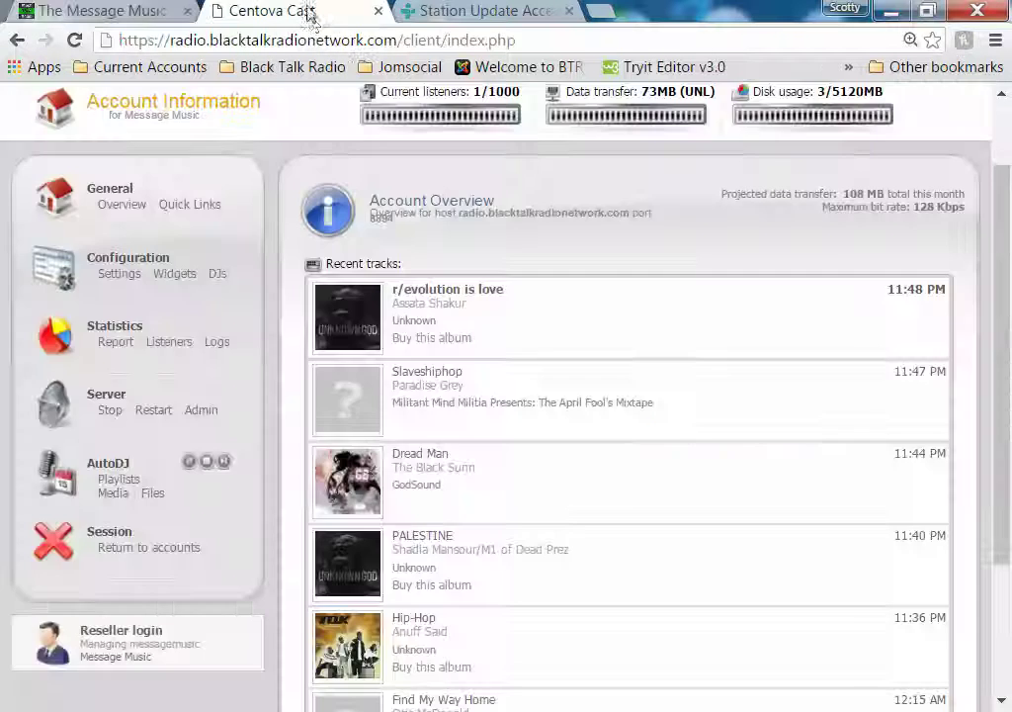
{"action": "scroll", "coordinate": [552, 262], "scroll_direction": "up", "scroll_amount": 2}
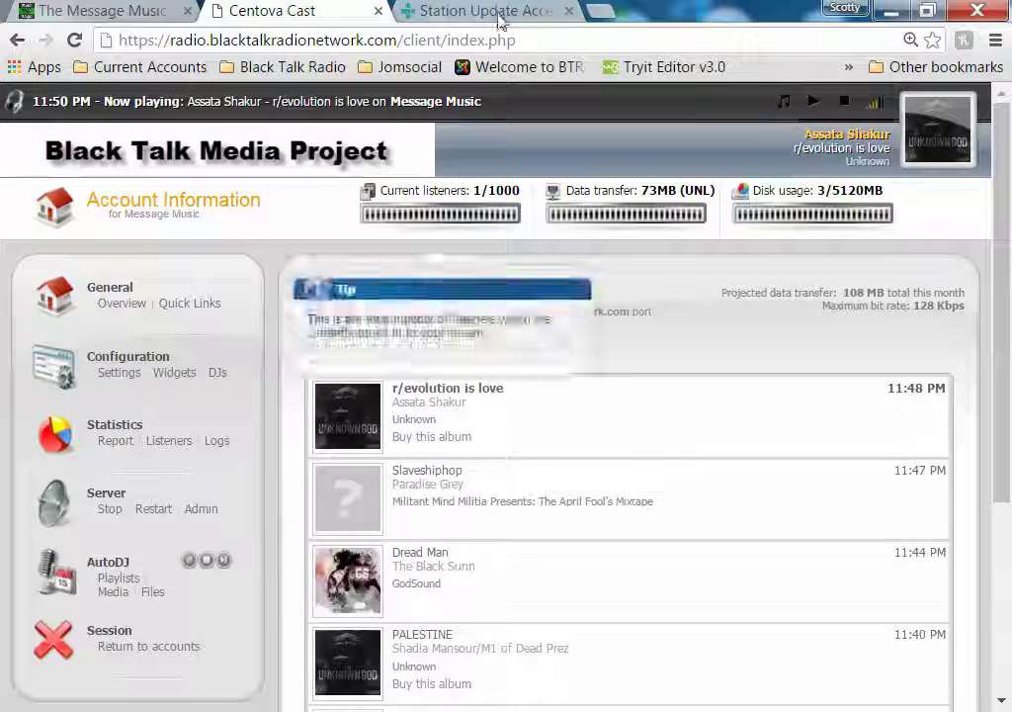
{"action": "left_click", "coordinate": [501, 15]}
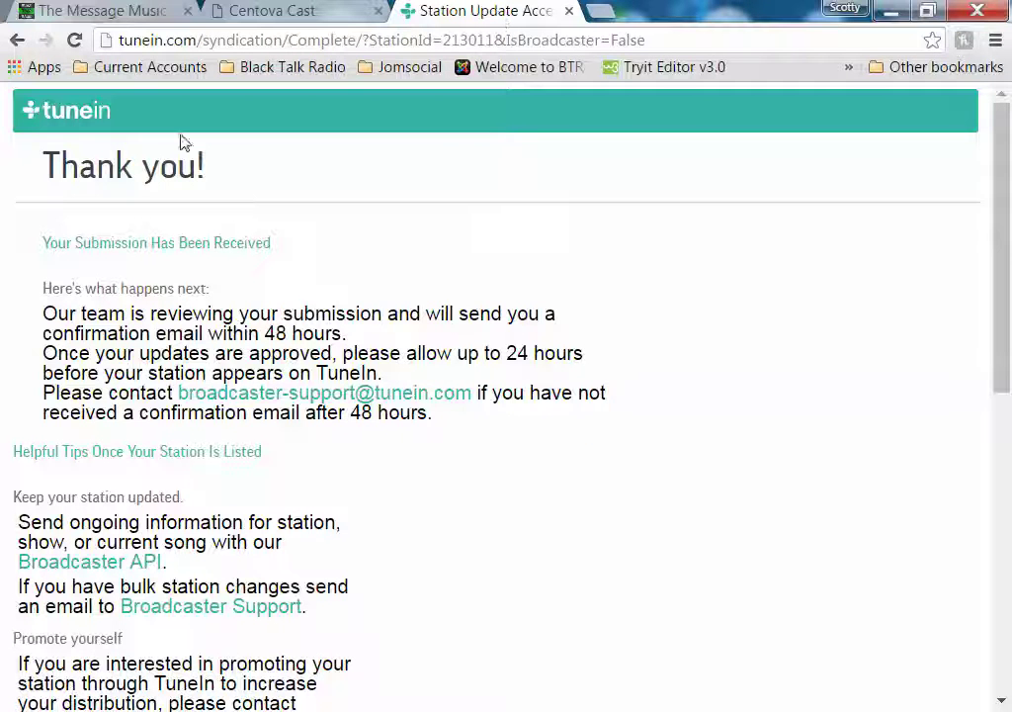
{"action": "left_click", "coordinate": [131, 12]}
{"action": "left_click", "coordinate": [293, 11]}
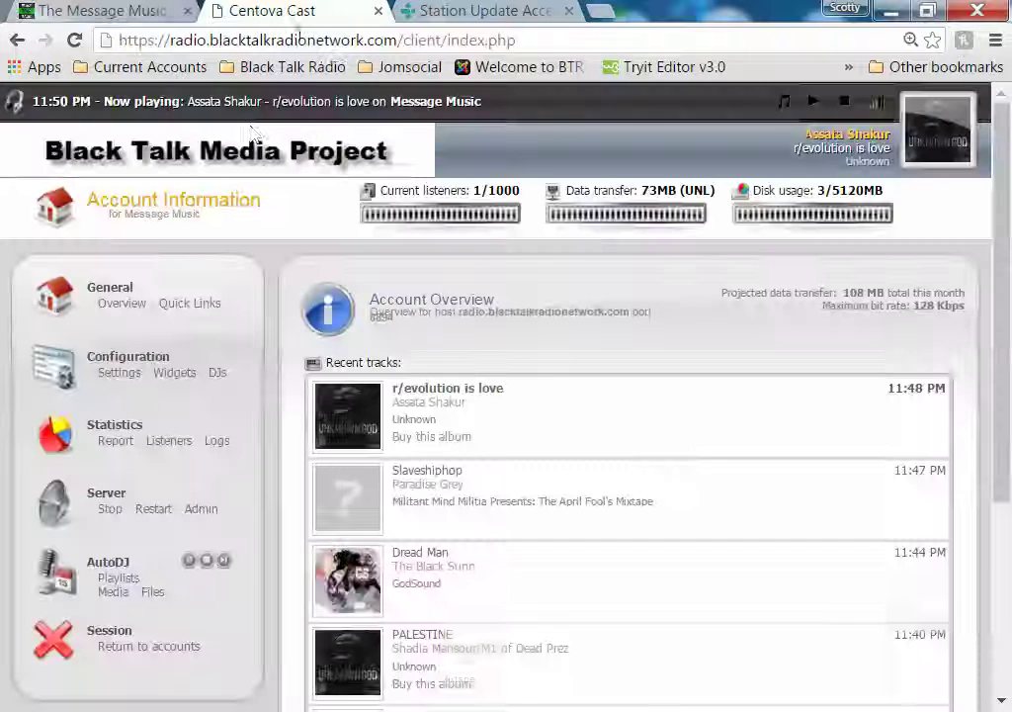
{"action": "left_click", "coordinate": [140, 309]}
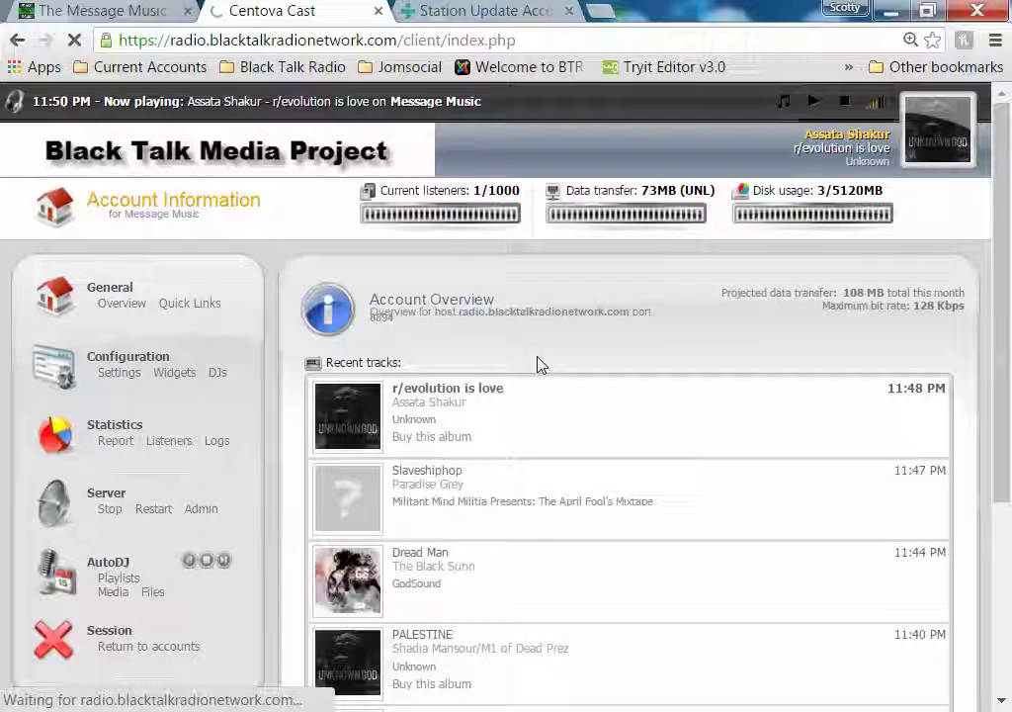